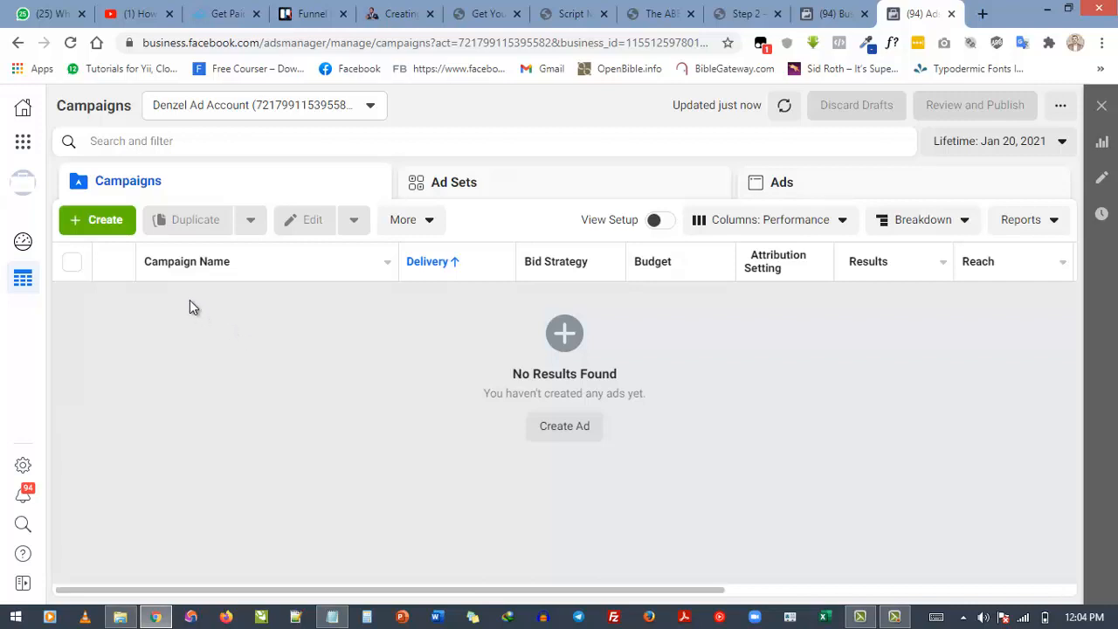
Start creating a new campaign so the campaign objective choices are offered.
{"action": "left_click", "coordinate": [103, 226]}
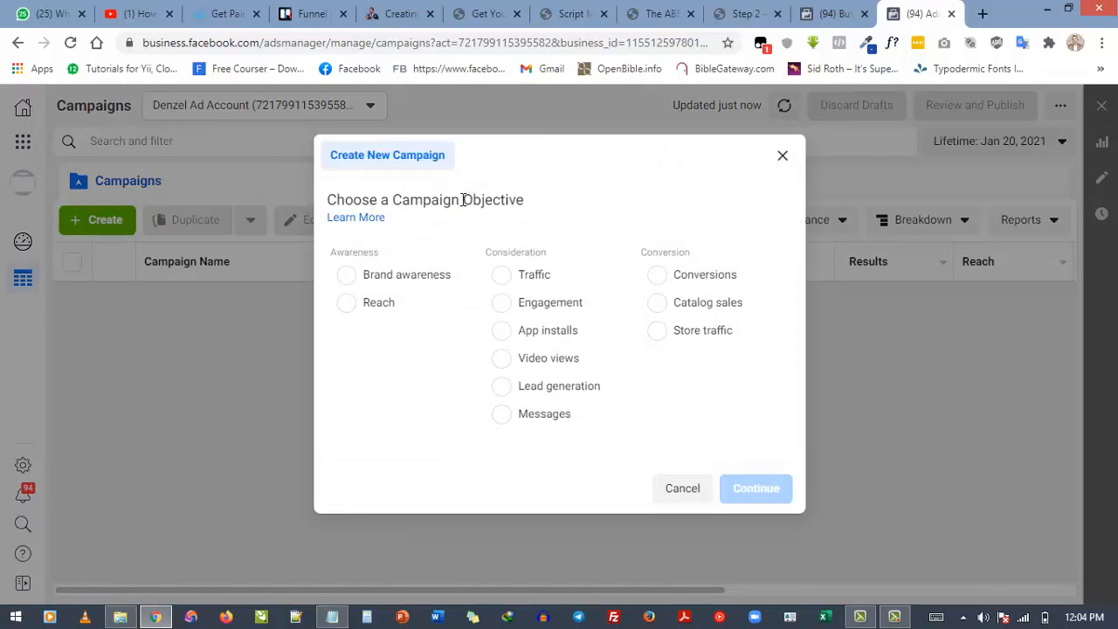
{"action": "mouse_move", "coordinate": [463, 199]}
{"action": "left_mouse_down"}
{"action": "mouse_move", "coordinate": [526, 201]}
{"action": "mouse_move", "coordinate": [467, 209]}
{"action": "left_mouse_up"}
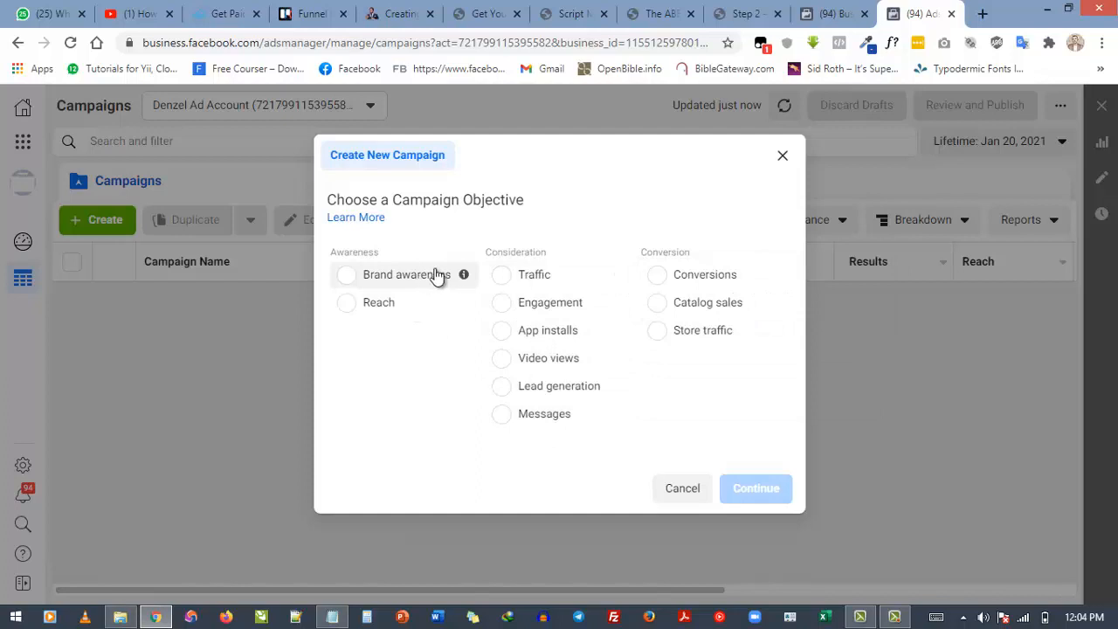
Examine the descriptions of the awareness, consideration and conversion campaign objectives.
{"action": "mouse_move", "coordinate": [463, 276]}
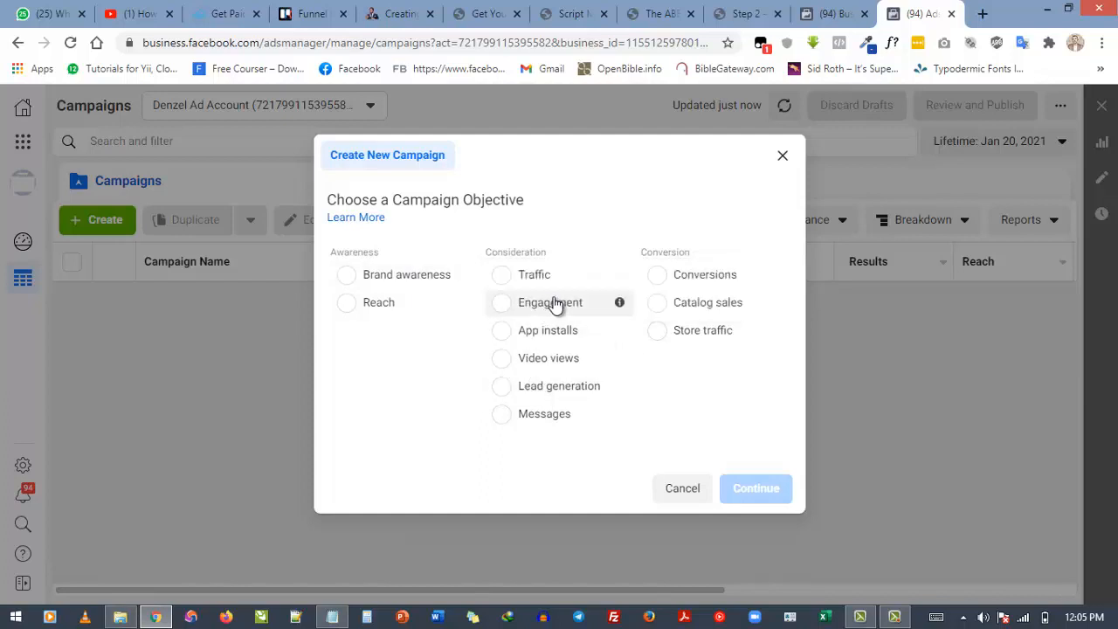
{"action": "mouse_move", "coordinate": [619, 305]}
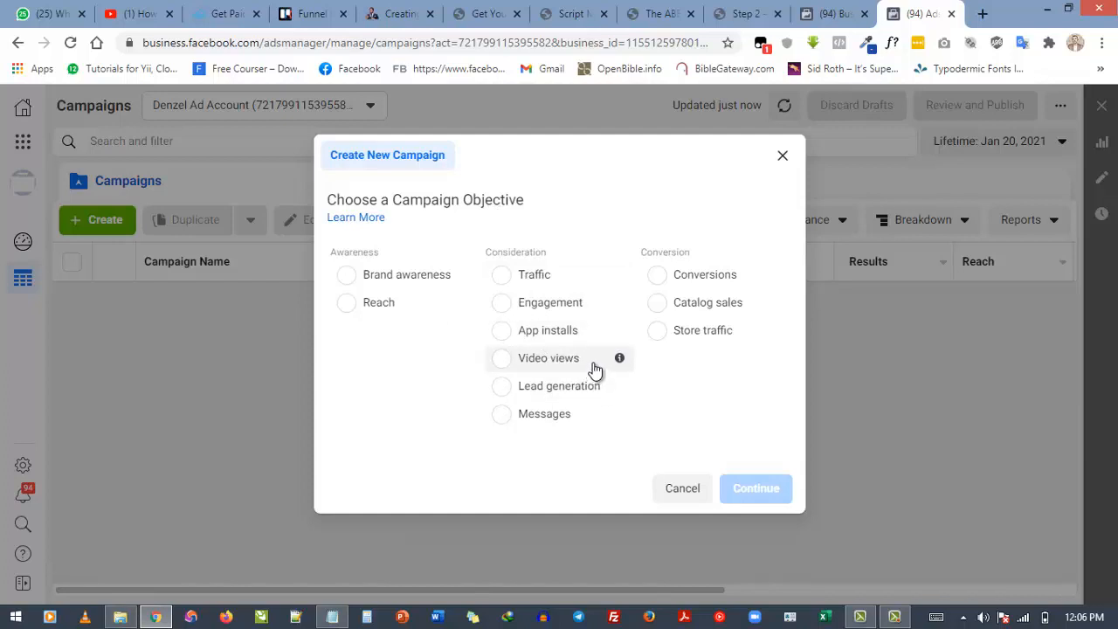
{"action": "mouse_move", "coordinate": [620, 360]}
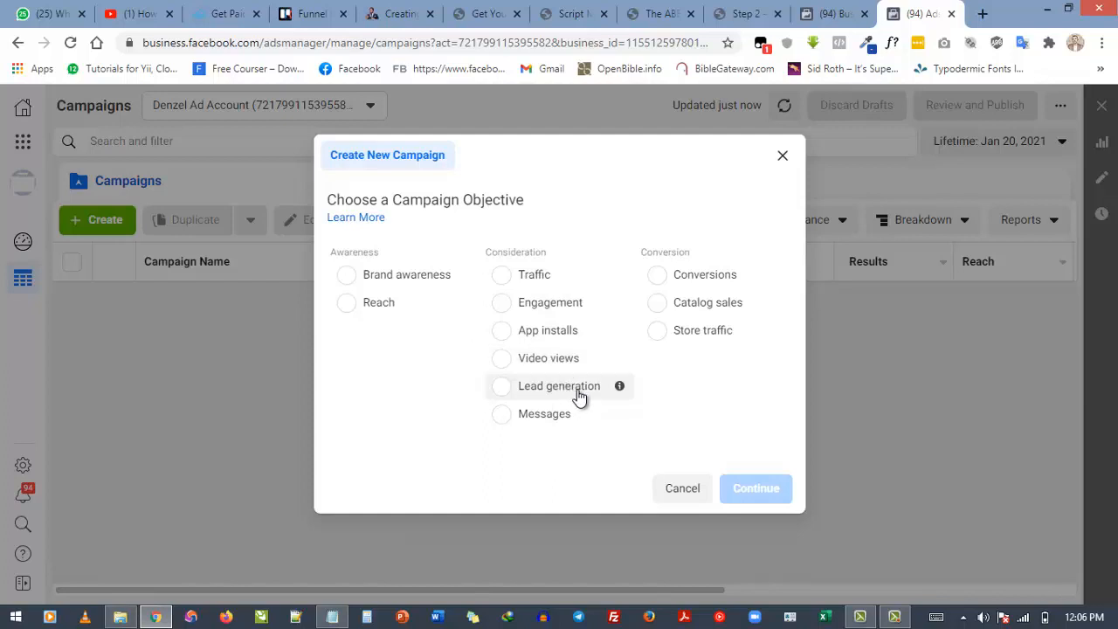
{"action": "mouse_move", "coordinate": [621, 389]}
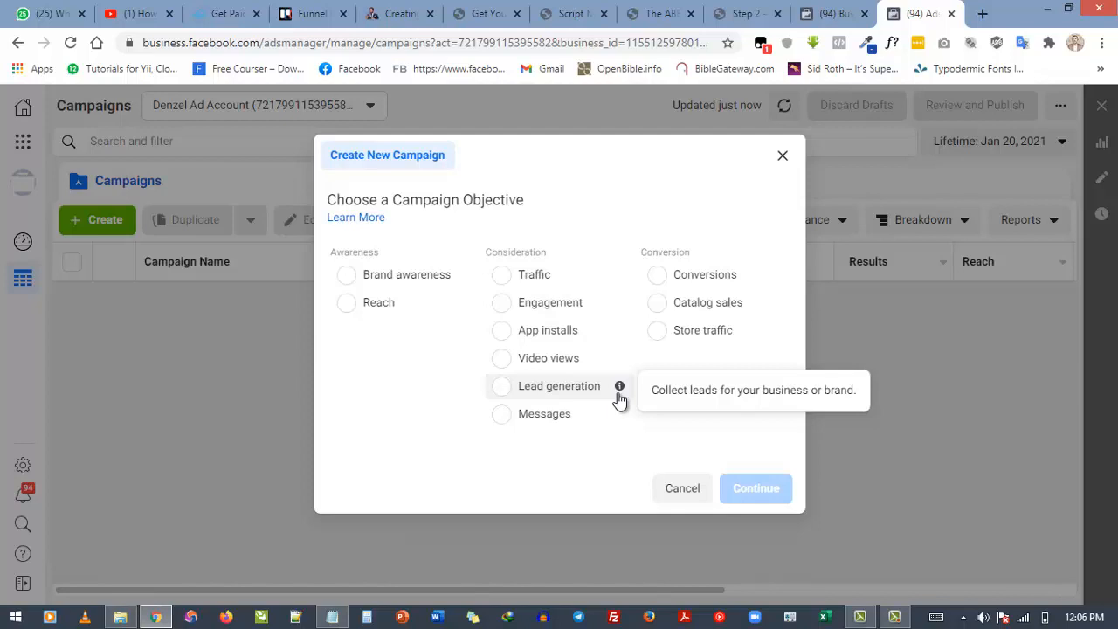
{"action": "mouse_move", "coordinate": [466, 309]}
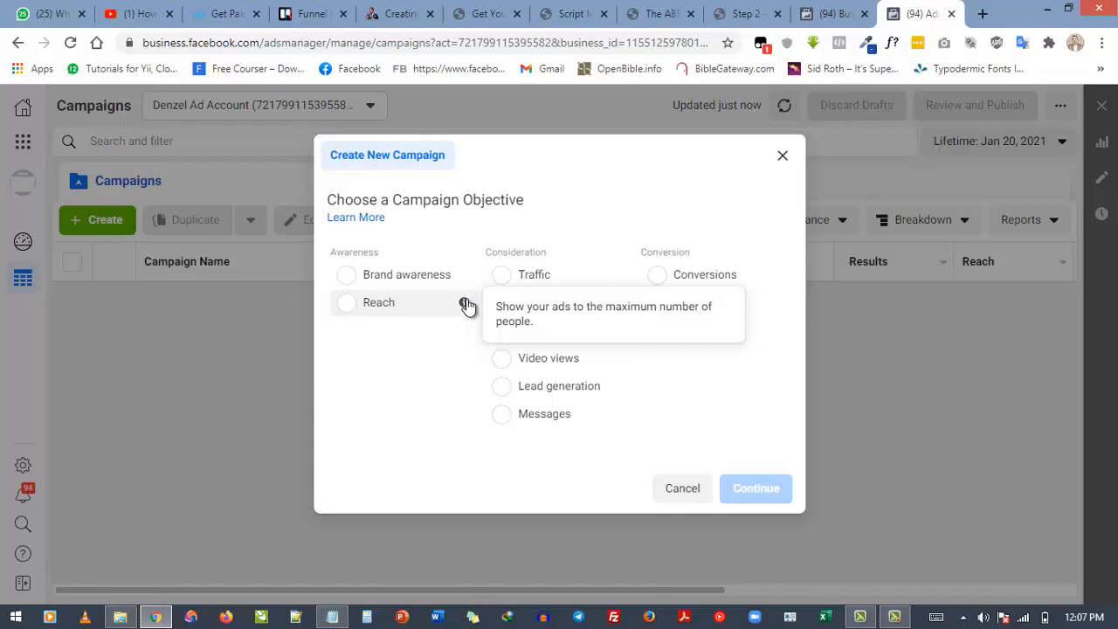
{"action": "mouse_move", "coordinate": [774, 279]}
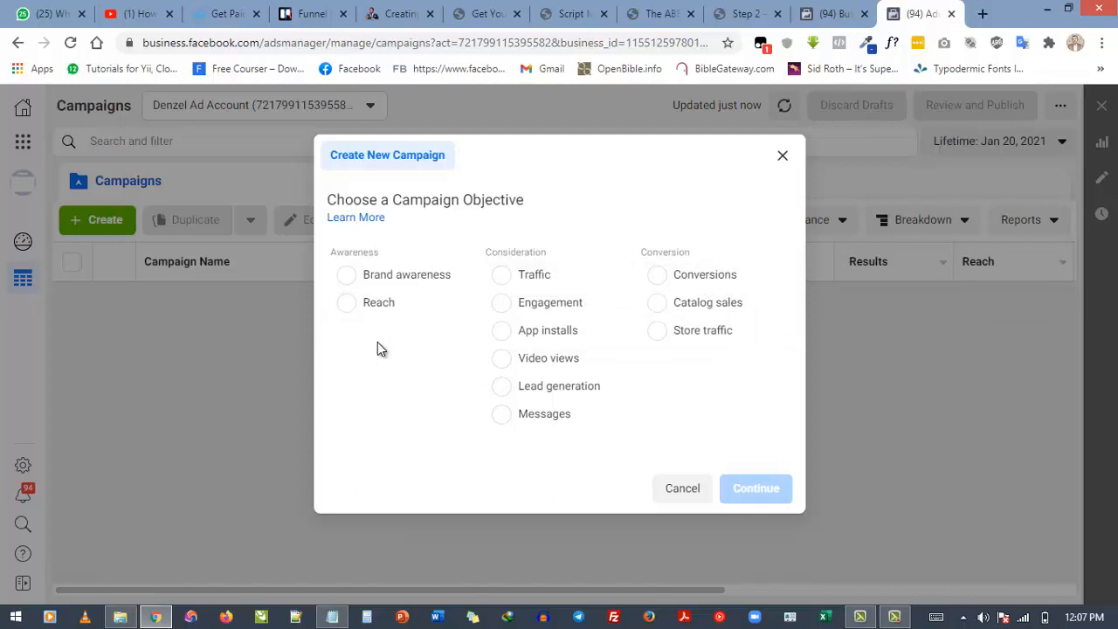
{"action": "mouse_move", "coordinate": [619, 274]}
{"action": "mouse_move", "coordinate": [465, 276]}
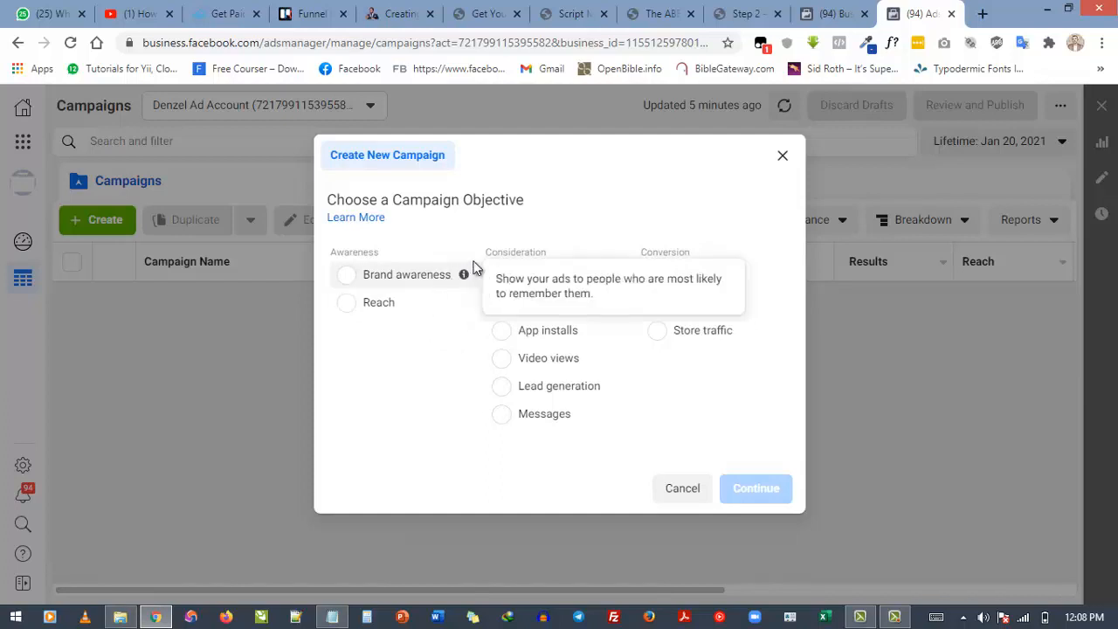
{"action": "mouse_move", "coordinate": [774, 279]}
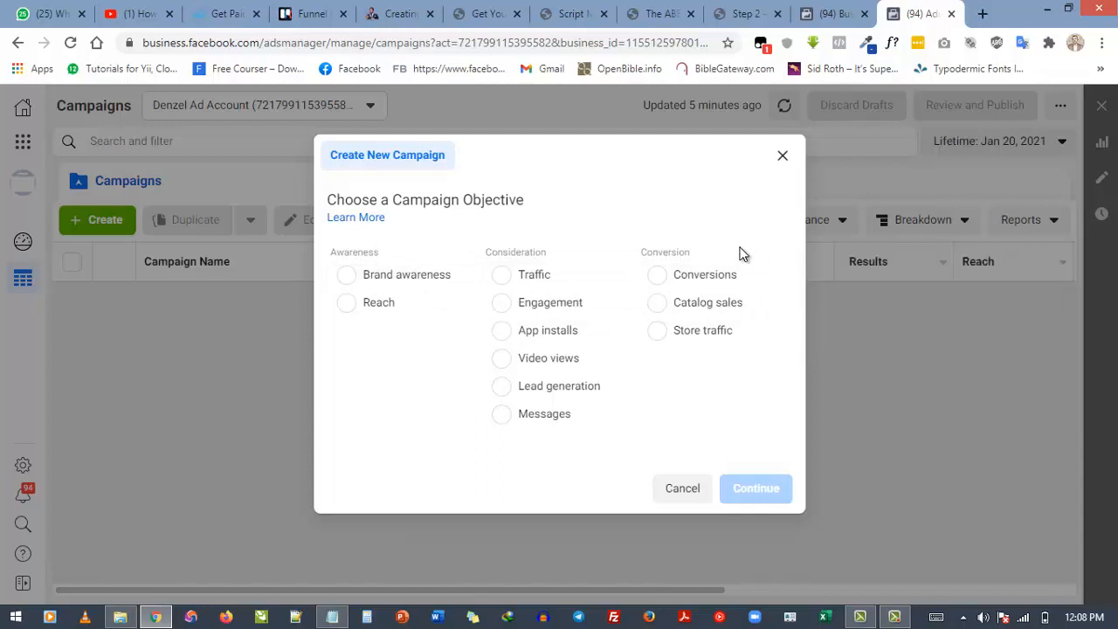
{"action": "mouse_move", "coordinate": [618, 277]}
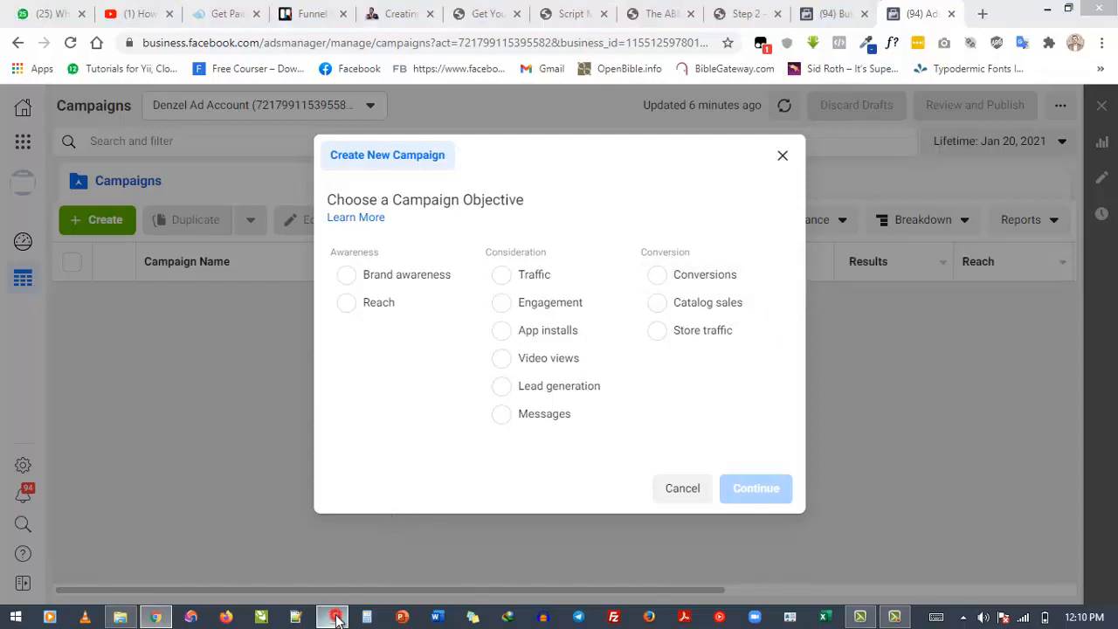
Check the Facebook Ads rules and setup notes in Notepad, and return to the campaign dialog.
{"action": "left_click", "coordinate": [336, 618]}
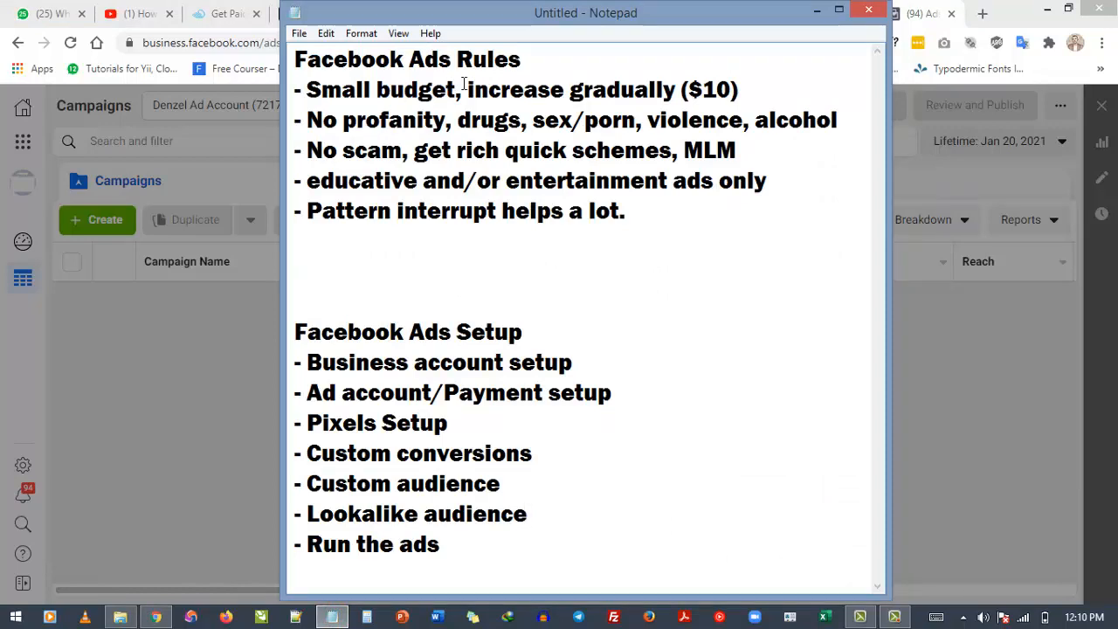
{"action": "left_click", "coordinate": [818, 11]}
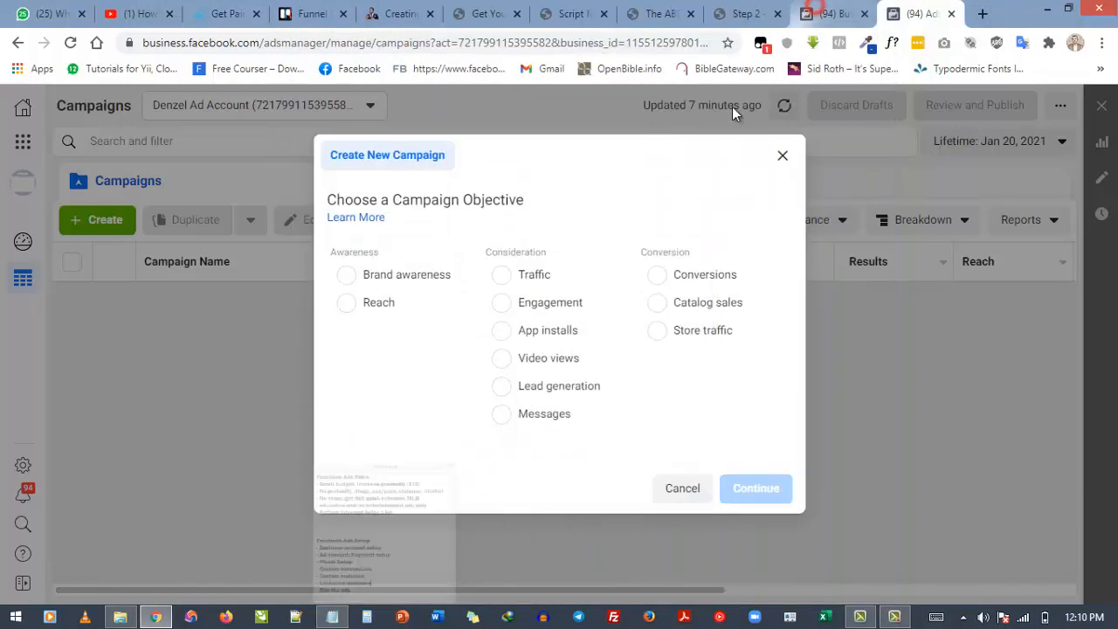
Choose Conversions as the campaign objective.
{"action": "left_click", "coordinate": [688, 280]}
{"action": "mouse_move", "coordinate": [762, 261]}
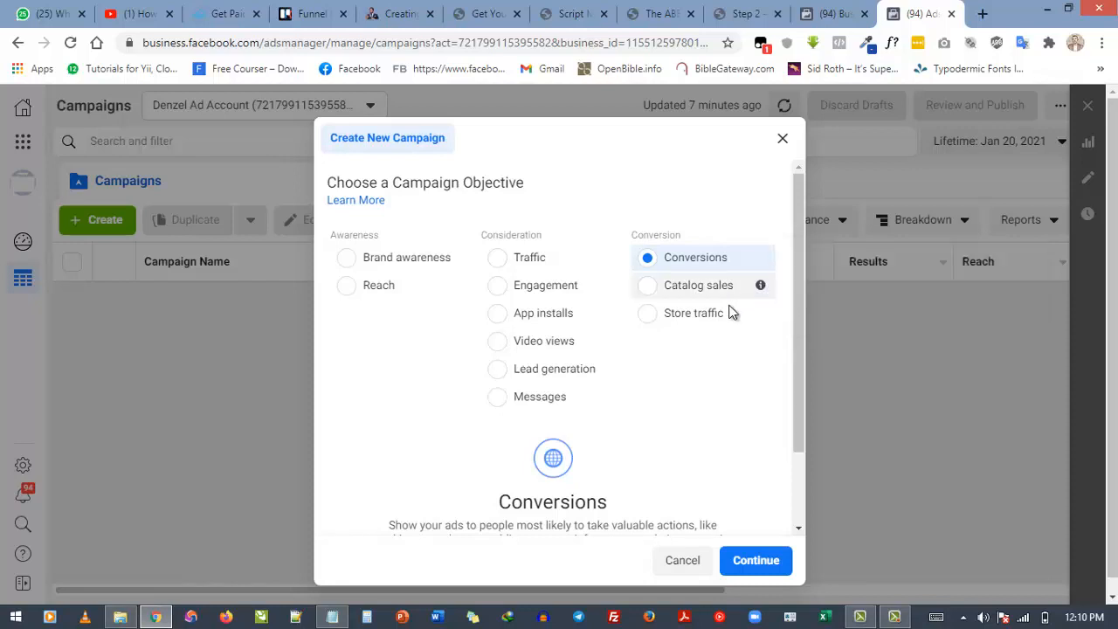
{"action": "mouse_move", "coordinate": [763, 316]}
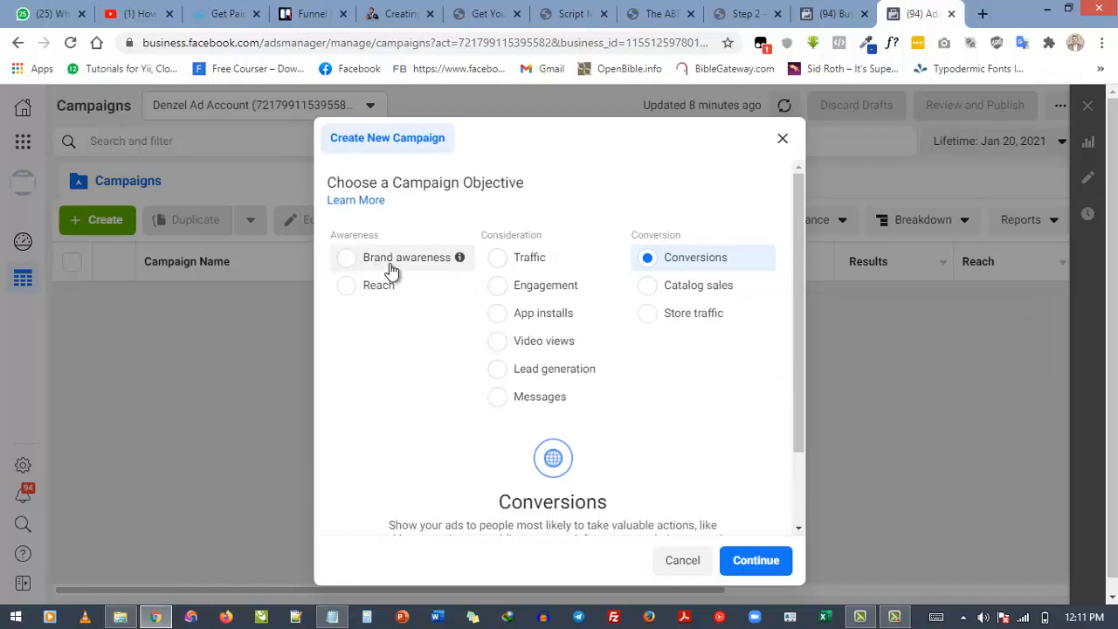
{"action": "mouse_move", "coordinate": [472, 267]}
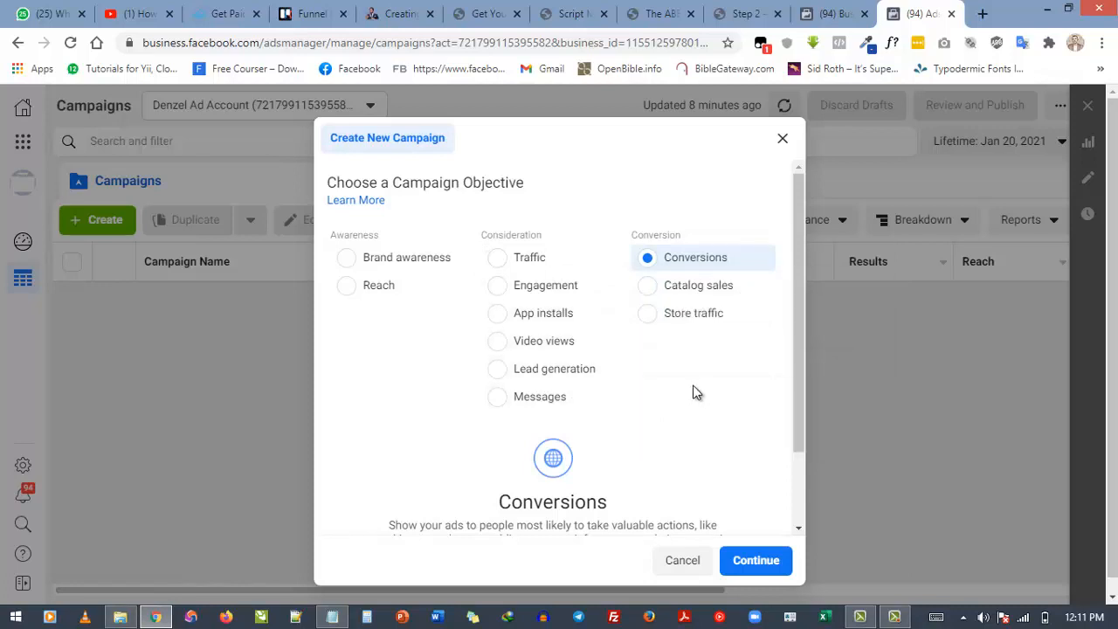
Expand the optional naming section and name the campaign "Gozeck ABB".
{"action": "scroll", "coordinate": [694, 387], "scroll_direction": "down", "scroll_amount": 2}
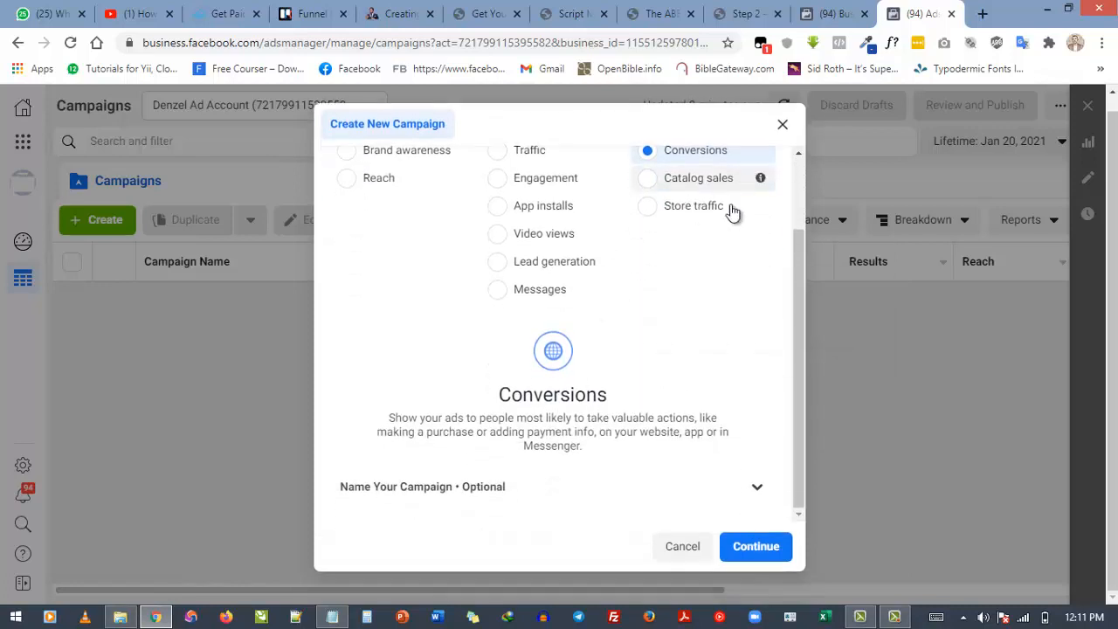
{"action": "scroll", "coordinate": [738, 245], "scroll_direction": "up", "scroll_amount": 1}
{"action": "scroll", "coordinate": [630, 349], "scroll_direction": "down", "scroll_amount": 2}
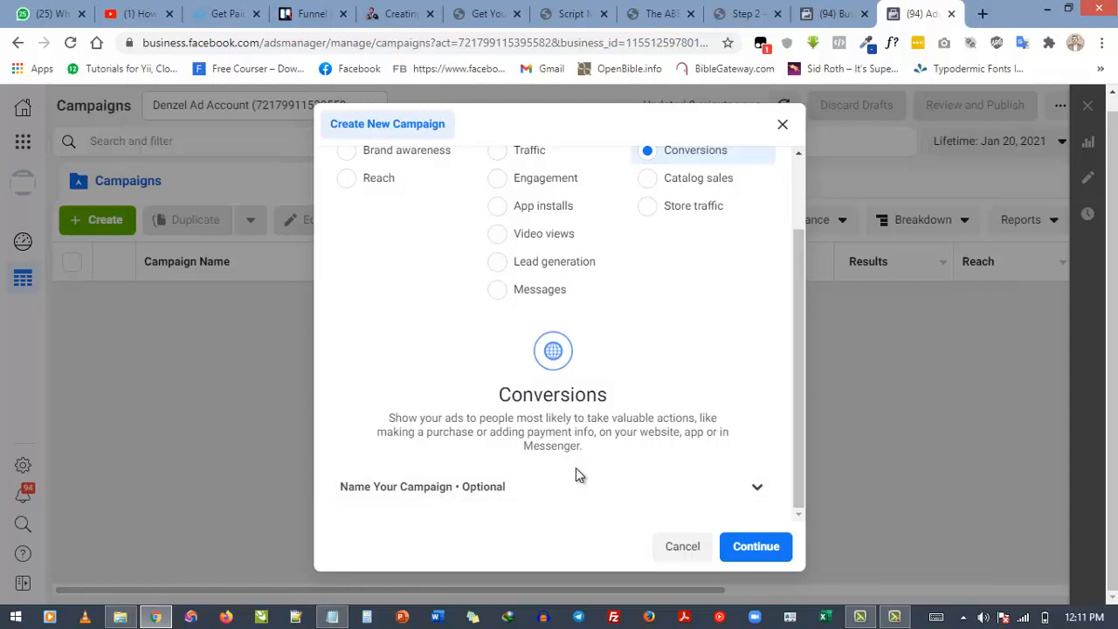
{"action": "left_click", "coordinate": [757, 489]}
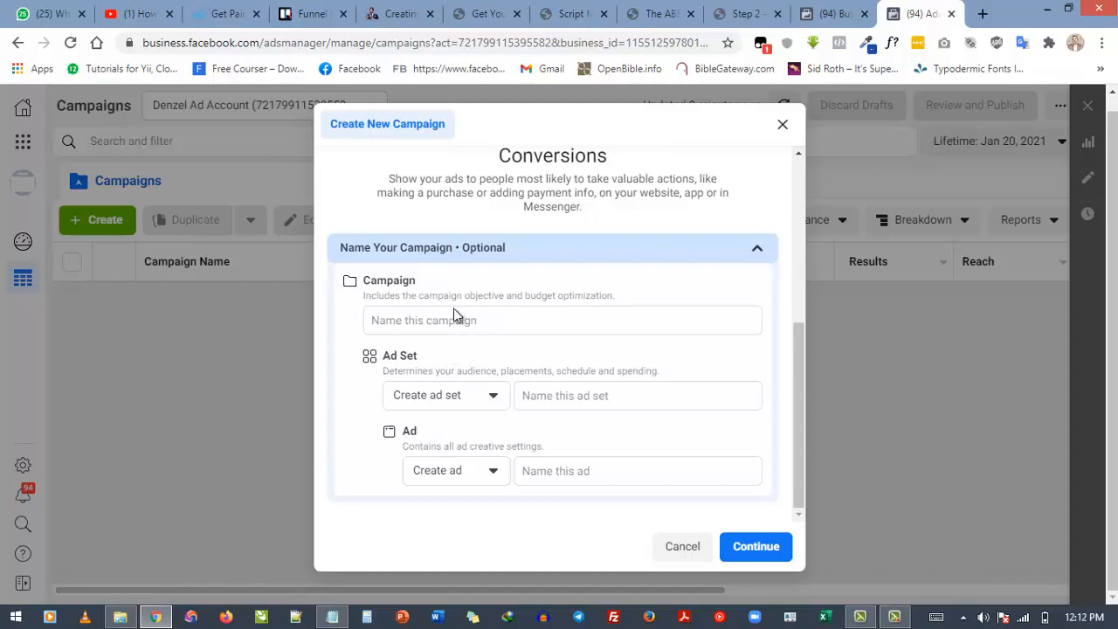
{"action": "scroll", "coordinate": [503, 163], "scroll_direction": "up", "scroll_amount": 4}
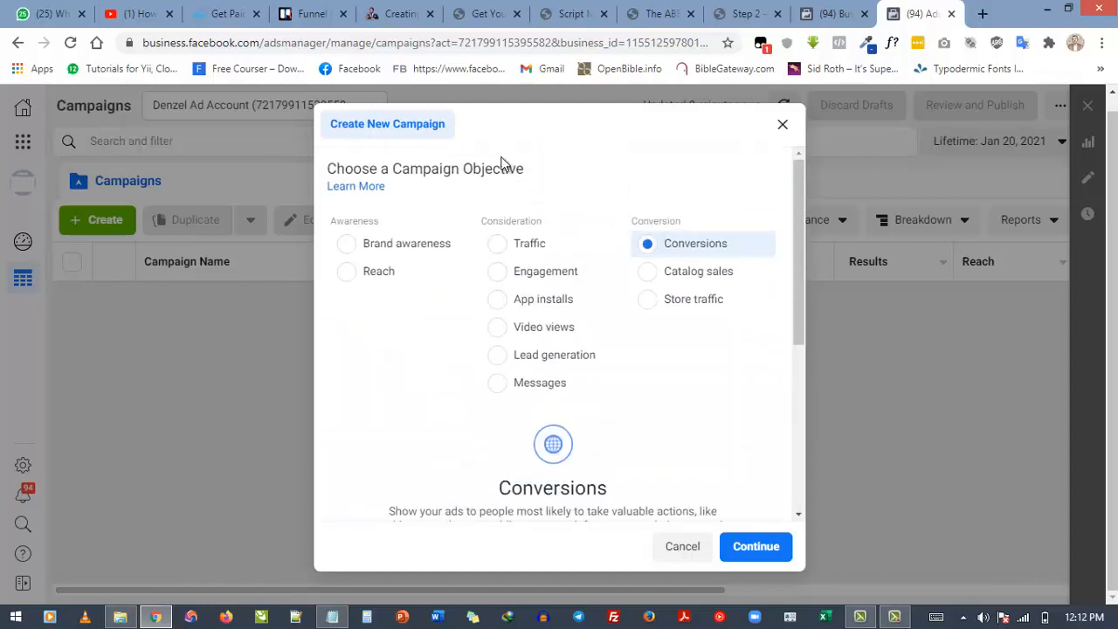
{"action": "scroll", "coordinate": [560, 242], "scroll_direction": "down", "scroll_amount": 4}
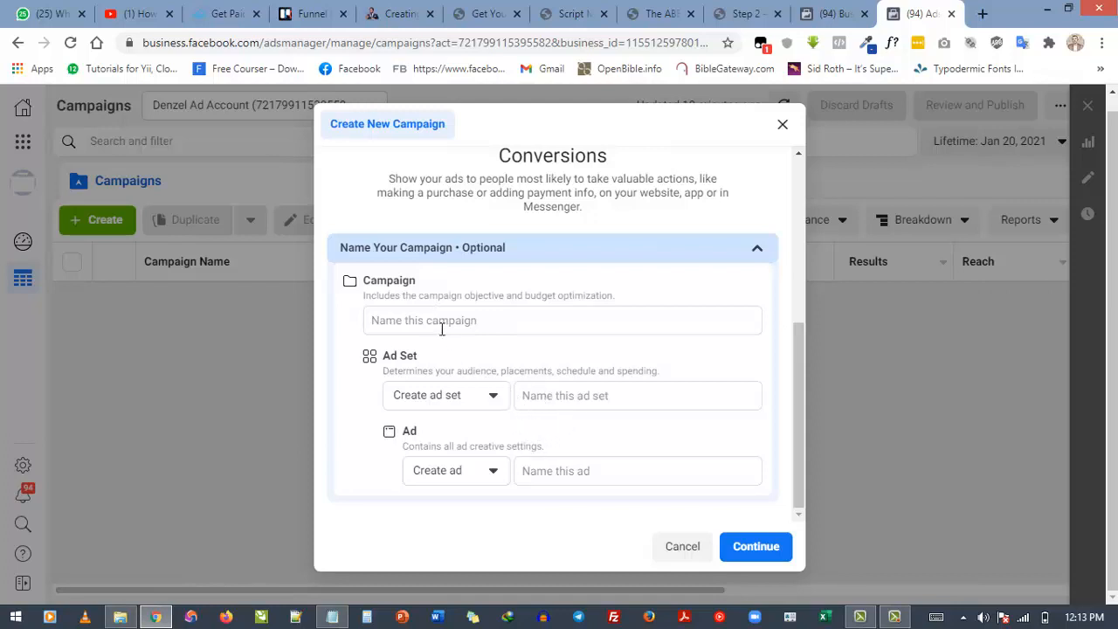
{"action": "left_click", "coordinate": [722, 362]}
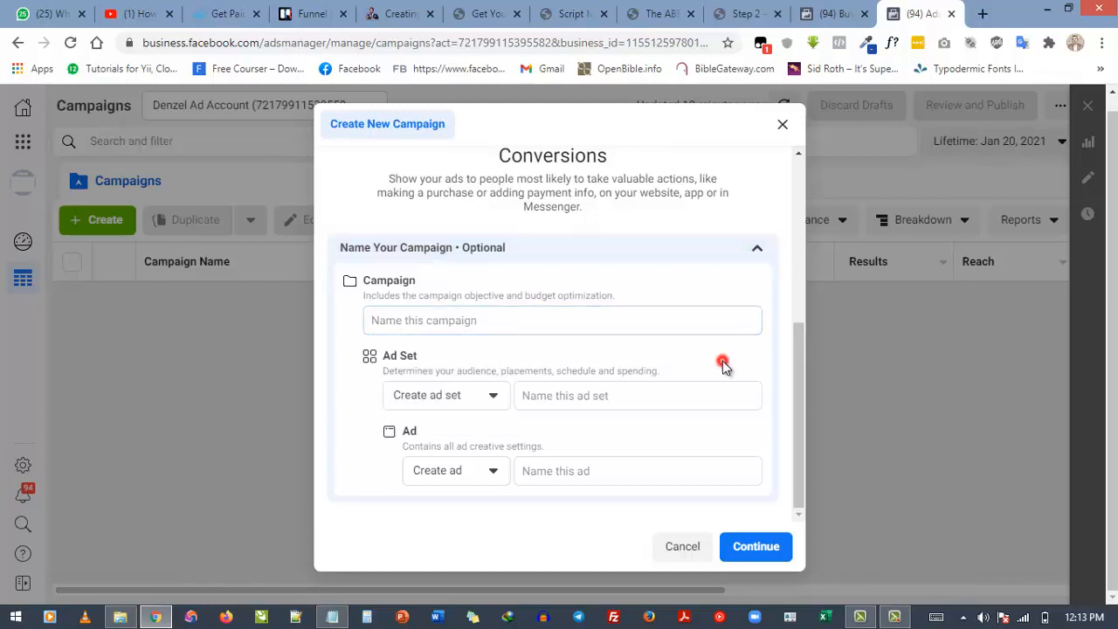
{"action": "left_click", "coordinate": [698, 322]}
{"action": "type", "text": "Gozeck A"}
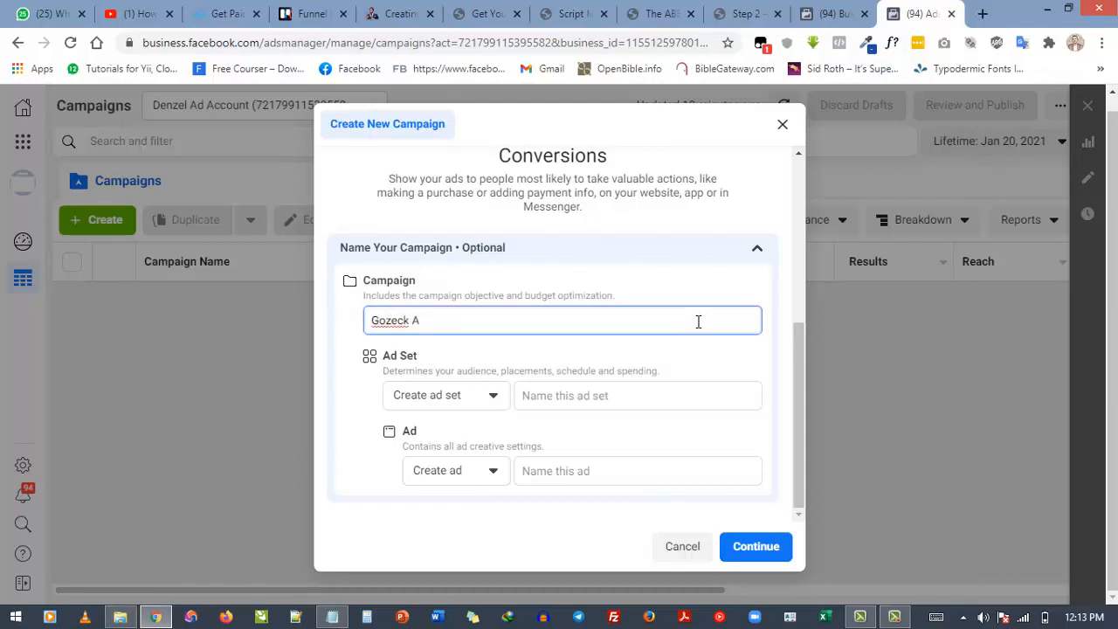
{"action": "type", "text": "BB"}
Name the new ad set "Gozeck ABB".
{"action": "left_click", "coordinate": [566, 395]}
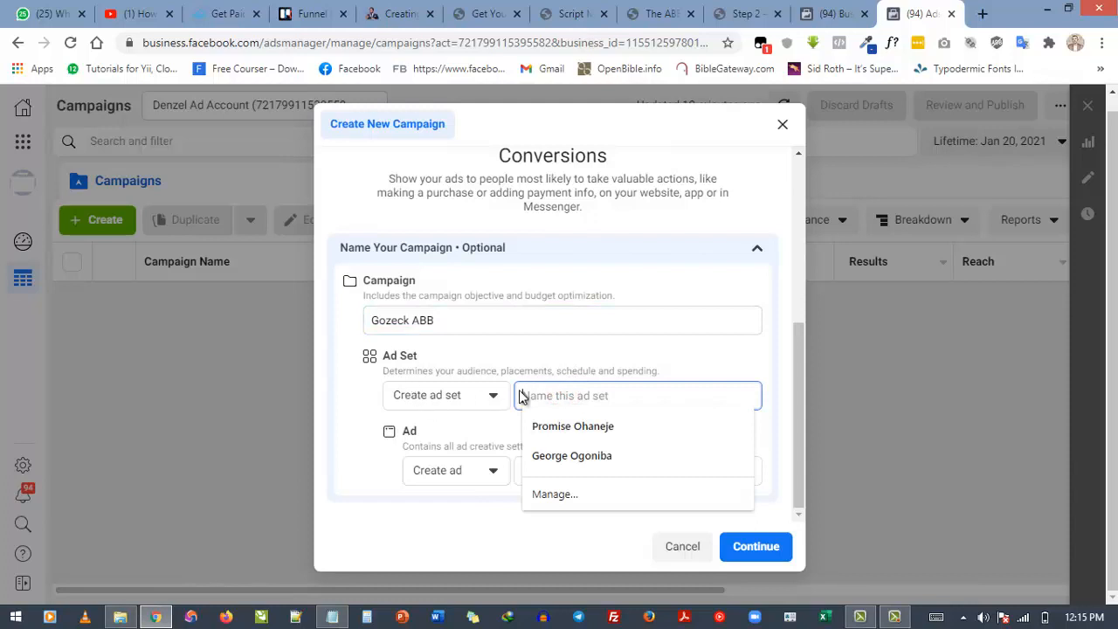
{"action": "type", "text": "G"}
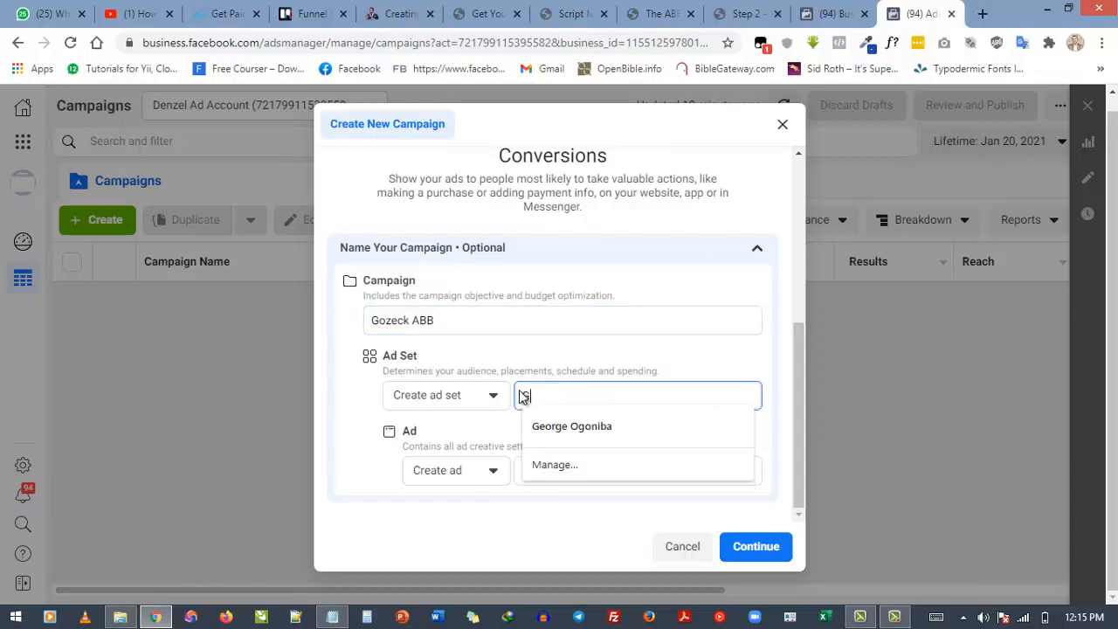
{"action": "type", "text": "ozeck ABB"}
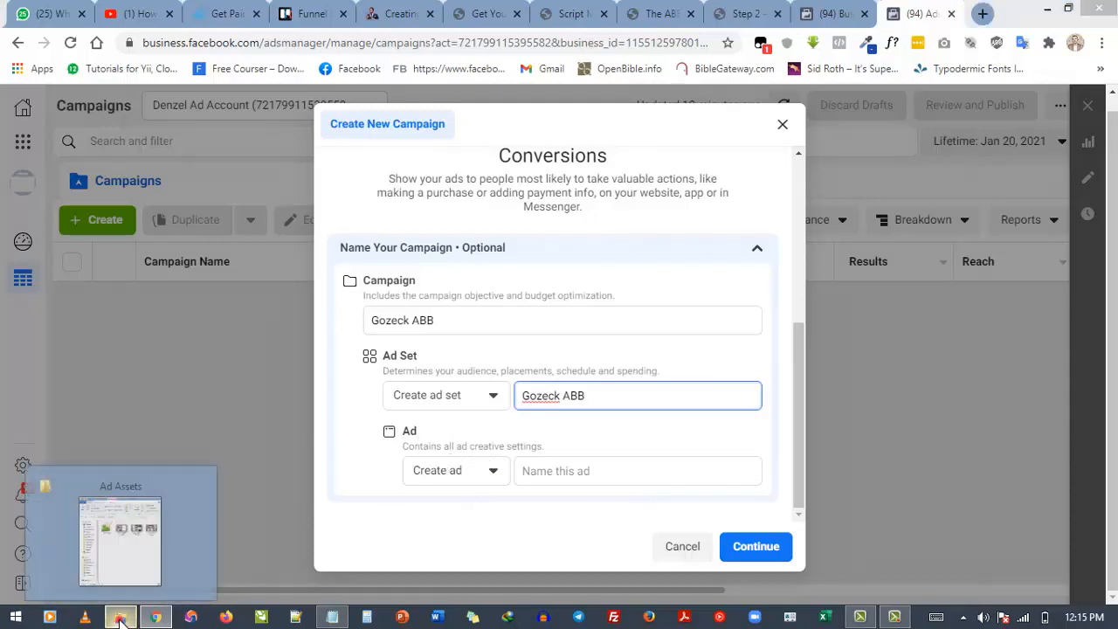
Look over the three Ad Creative videos in the Ad Assets folder in File Explorer, and return to the campaign dialog.
{"action": "left_click", "coordinate": [202, 486]}
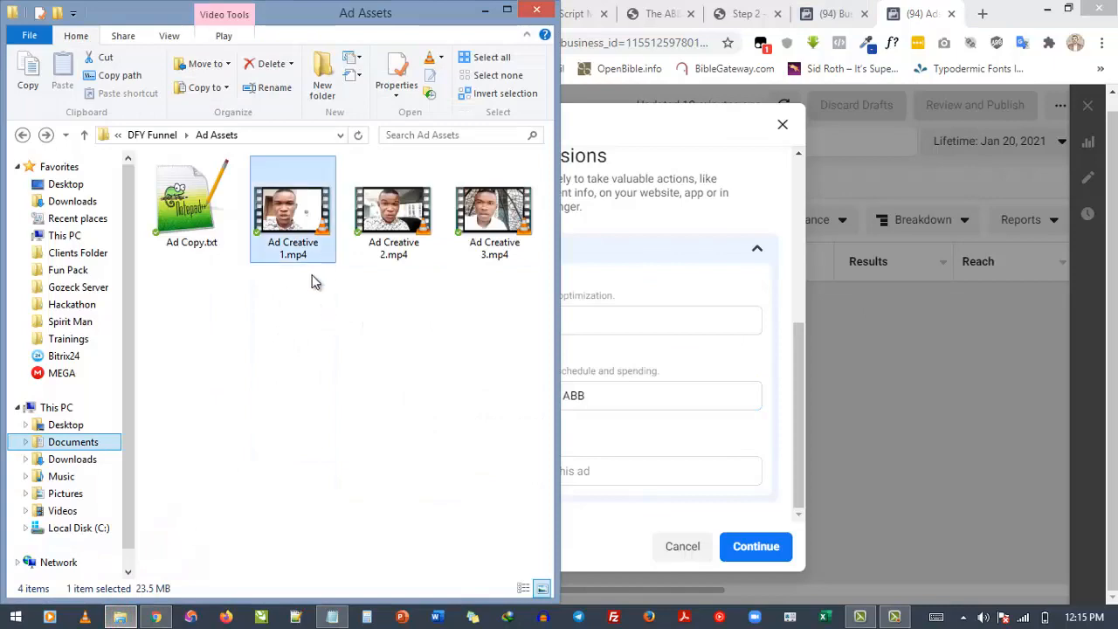
{"action": "left_click_drag", "start_coordinate": [295, 294], "coordinate": [542, 306]}
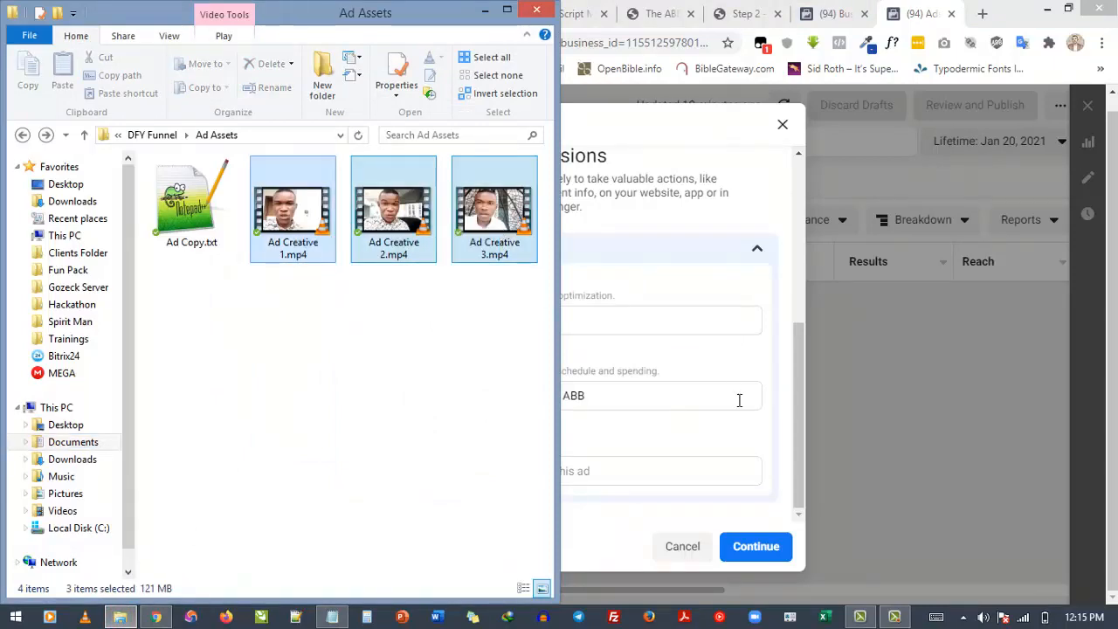
{"action": "left_click", "coordinate": [772, 434]}
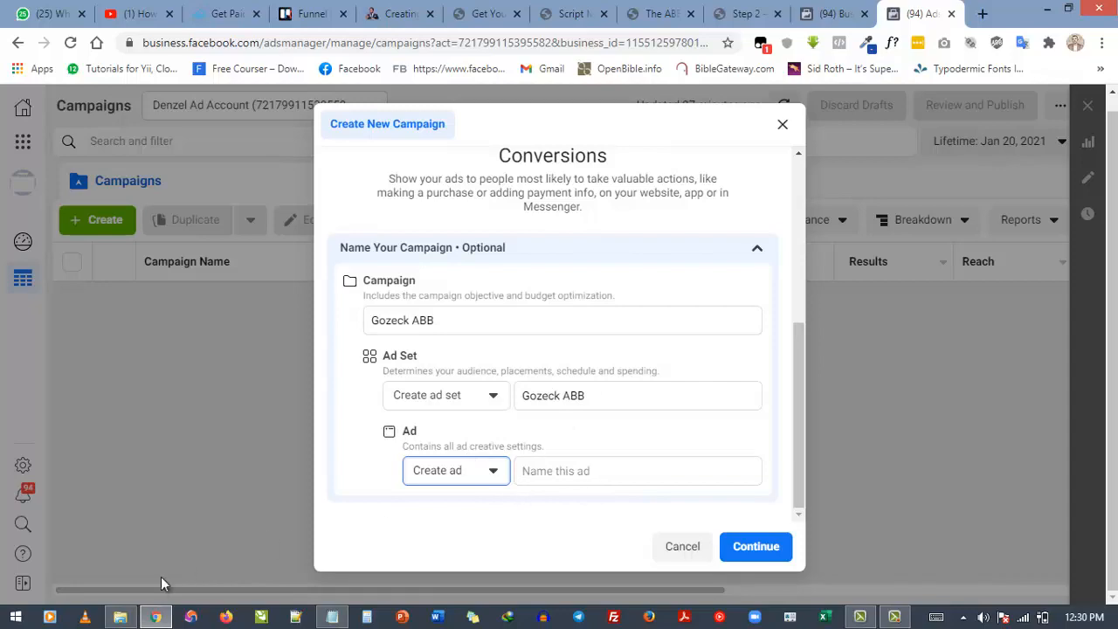
{"action": "left_click", "coordinate": [120, 617]}
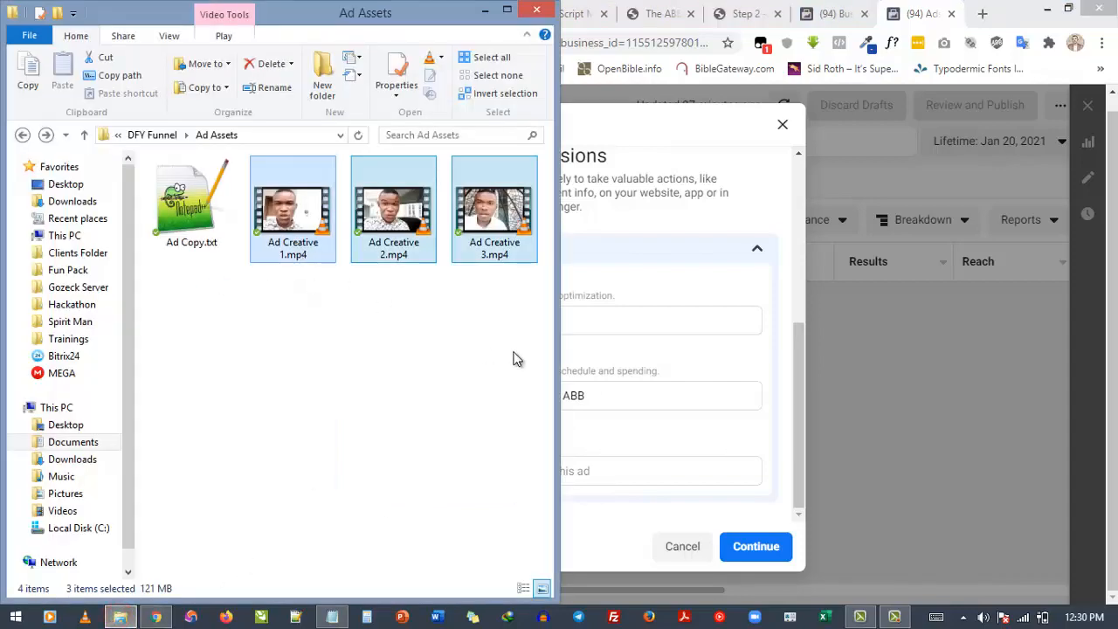
{"action": "left_click", "coordinate": [720, 436]}
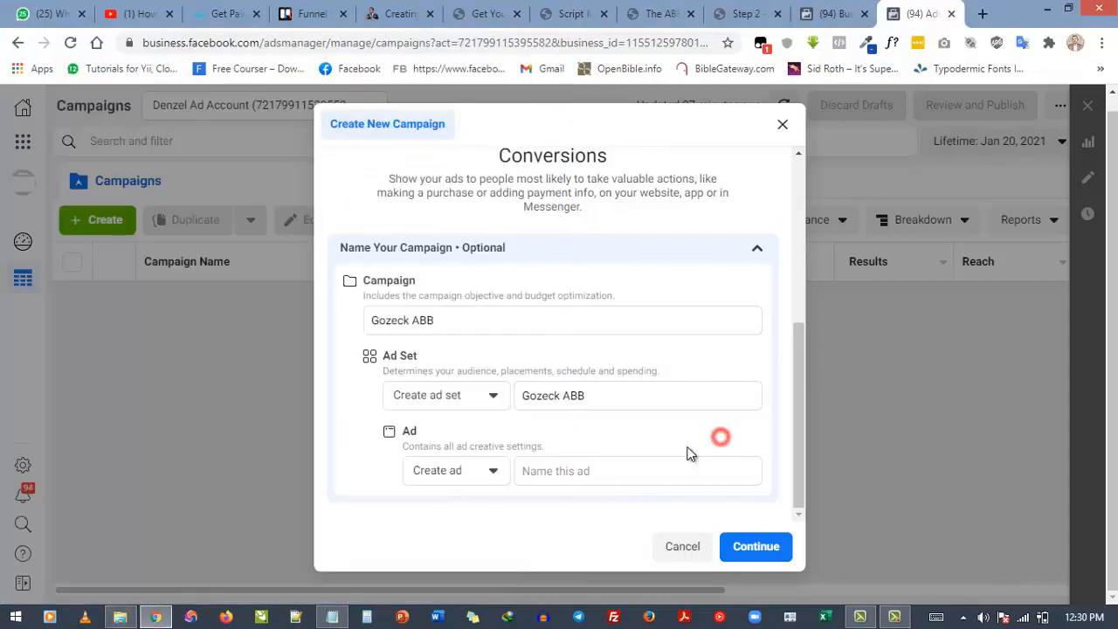
Name the new ad "Gozeck ABB - Video 1".
{"action": "left_click", "coordinate": [565, 471]}
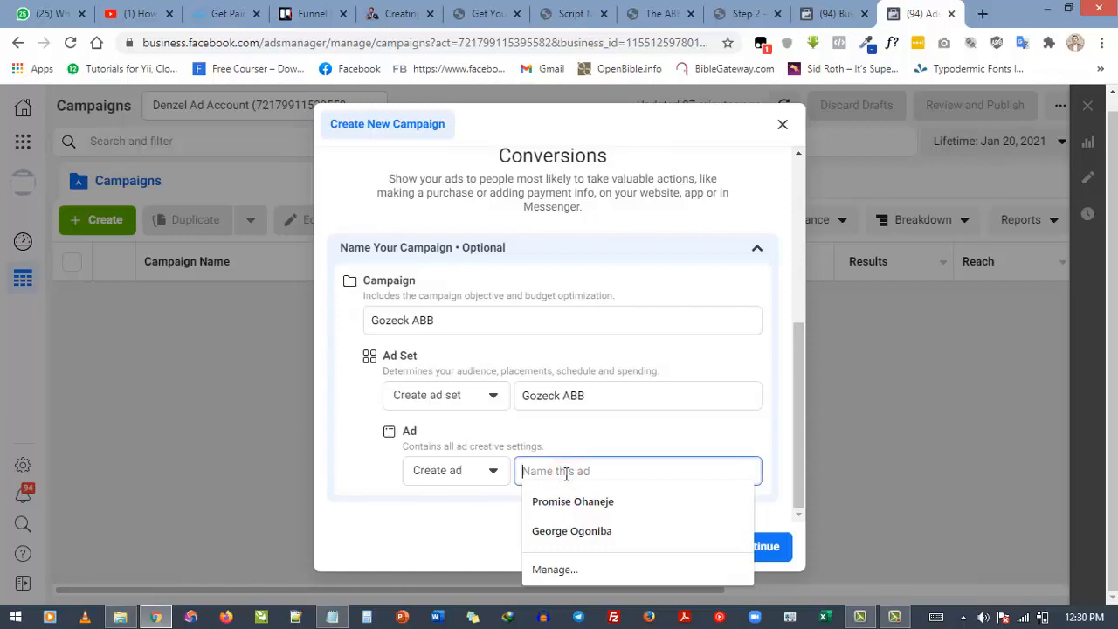
{"action": "type", "text": "G"}
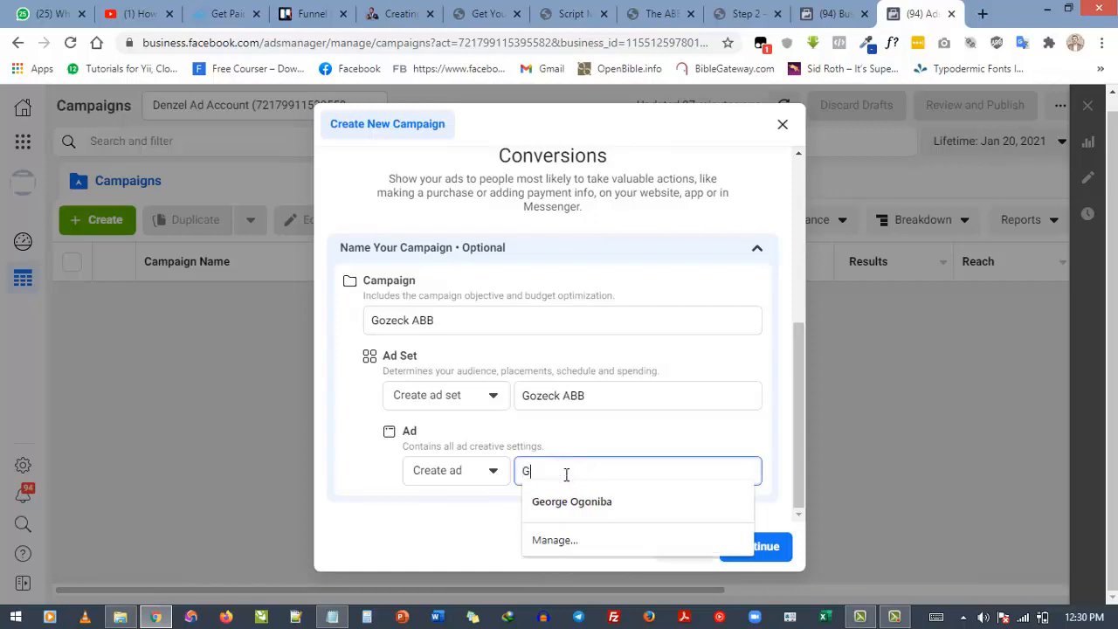
{"action": "type", "text": "ozeck"}
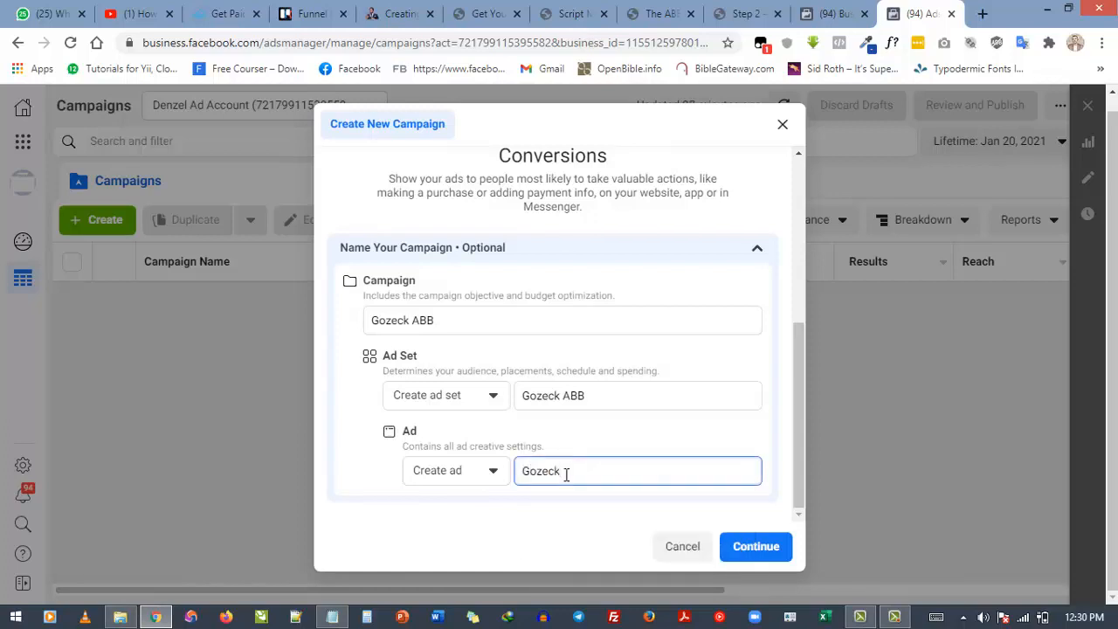
{"action": "type", "text": " ABB - Video 1"}
Check the Ad Creative video files in the Ad Assets folder again and return to the campaign creation dialog.
{"action": "left_click", "coordinate": [108, 619]}
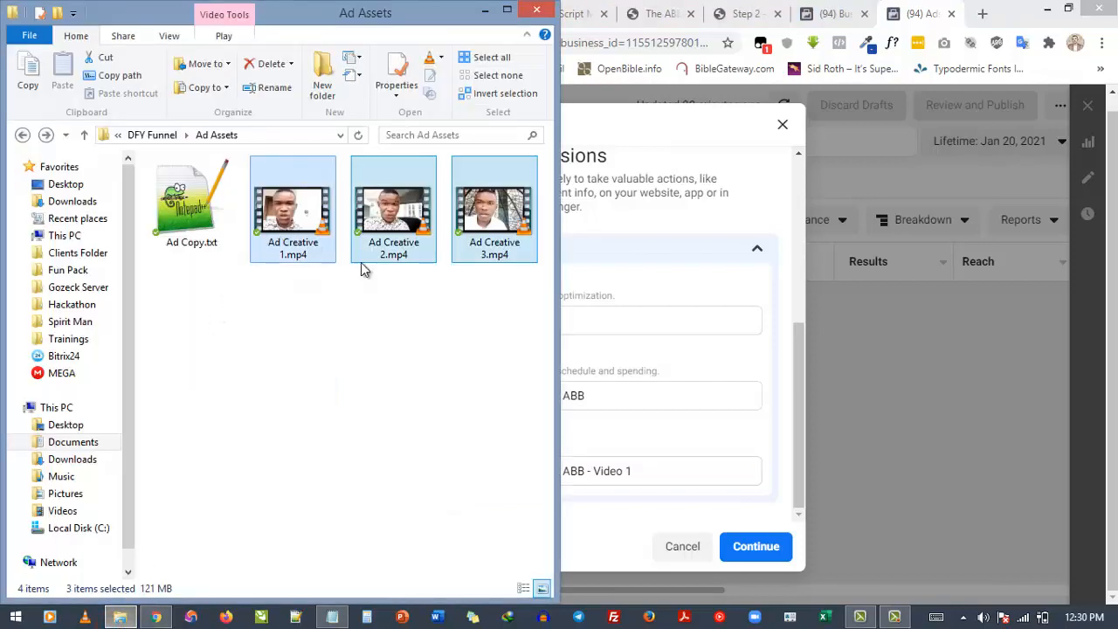
{"action": "left_click", "coordinate": [637, 106]}
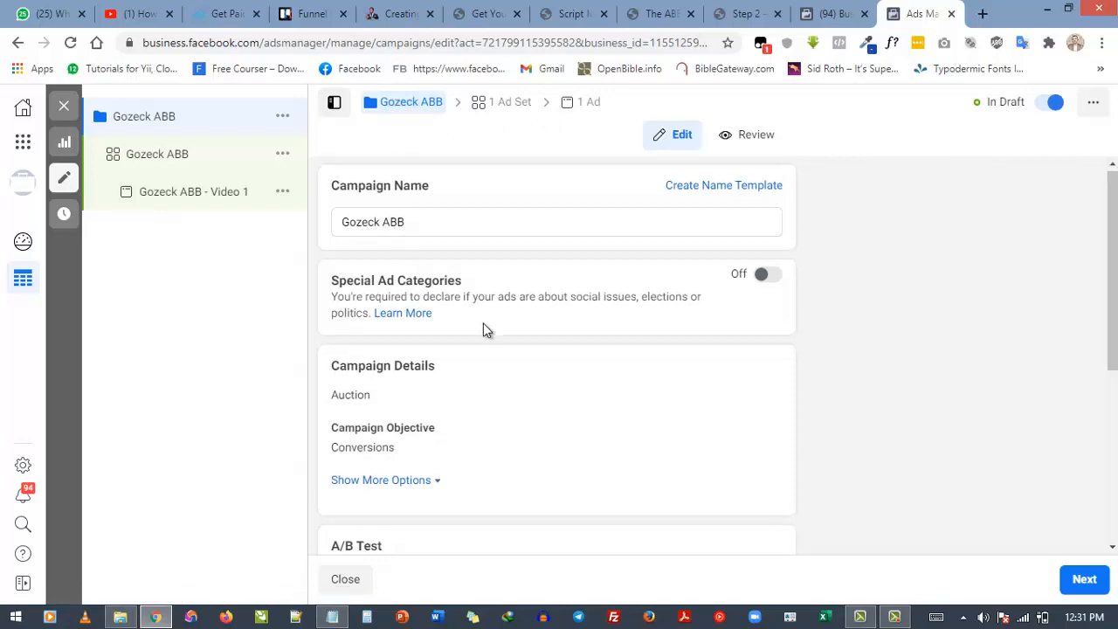
Review the campaign's special ad category, A/B test and budget optimization settings, and proceed to the ad set.
{"action": "scroll", "coordinate": [484, 329], "scroll_direction": "down", "scroll_amount": 4}
{"action": "scroll", "coordinate": [481, 323], "scroll_direction": "up", "scroll_amount": 2}
{"action": "scroll", "coordinate": [431, 255], "scroll_direction": "up", "scroll_amount": 2}
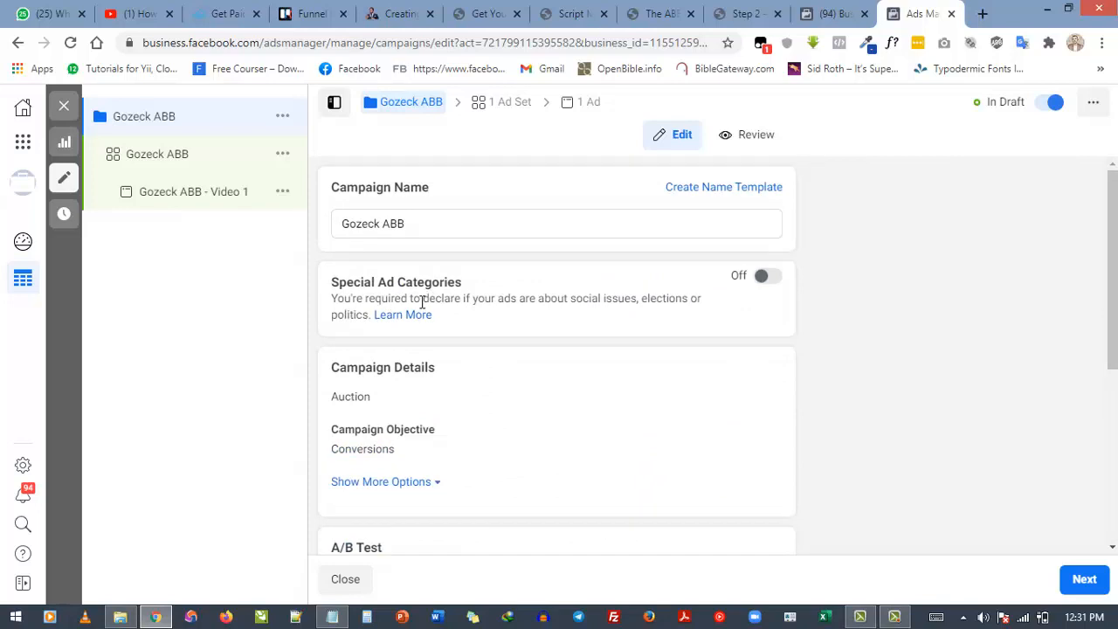
{"action": "scroll", "coordinate": [422, 302], "scroll_direction": "down", "scroll_amount": 4}
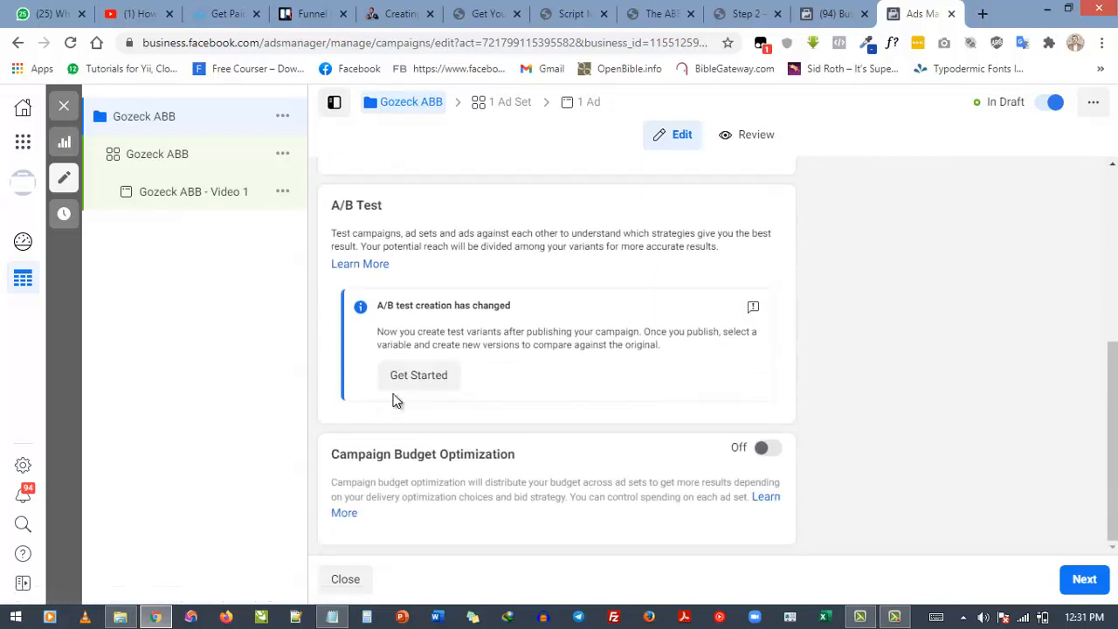
{"action": "scroll", "coordinate": [397, 393], "scroll_direction": "up", "scroll_amount": 4}
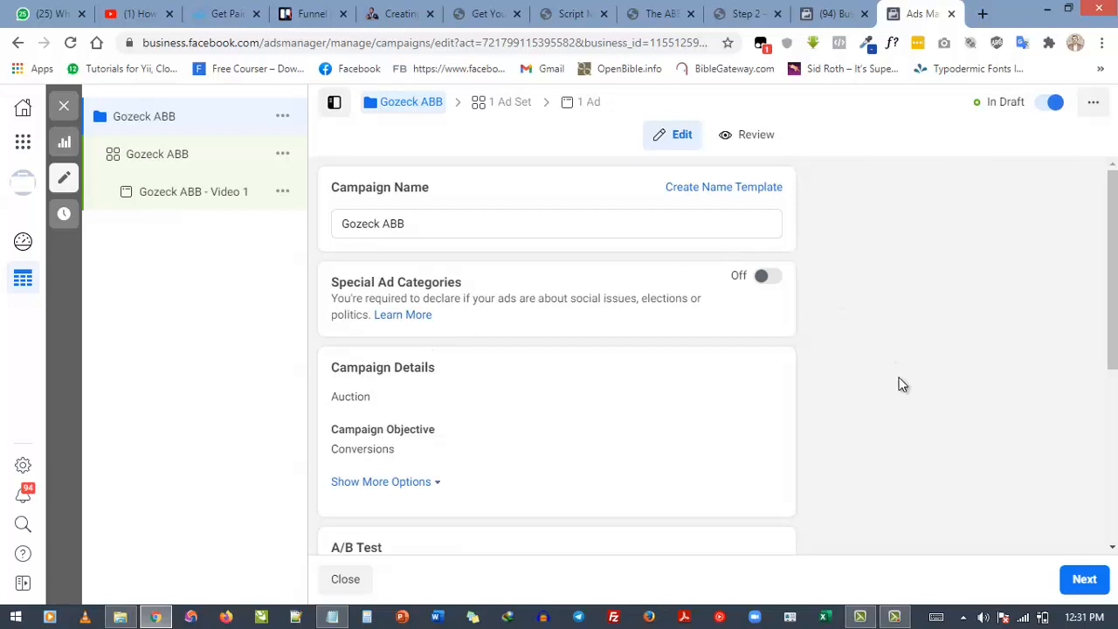
{"action": "left_click", "coordinate": [1085, 580]}
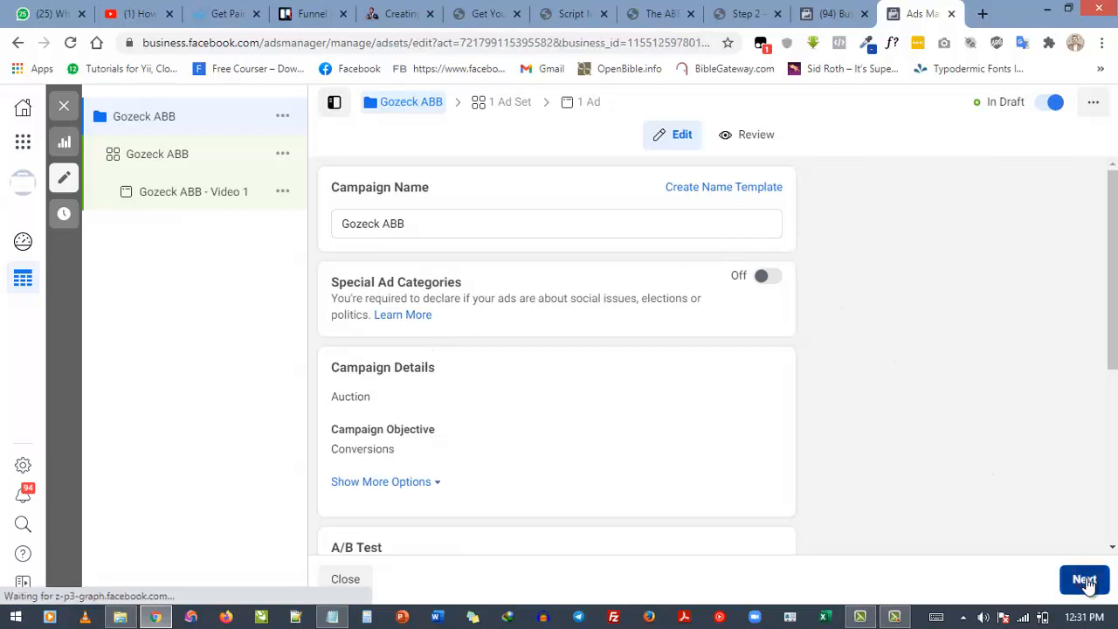
{"action": "left_click", "coordinate": [514, 105]}
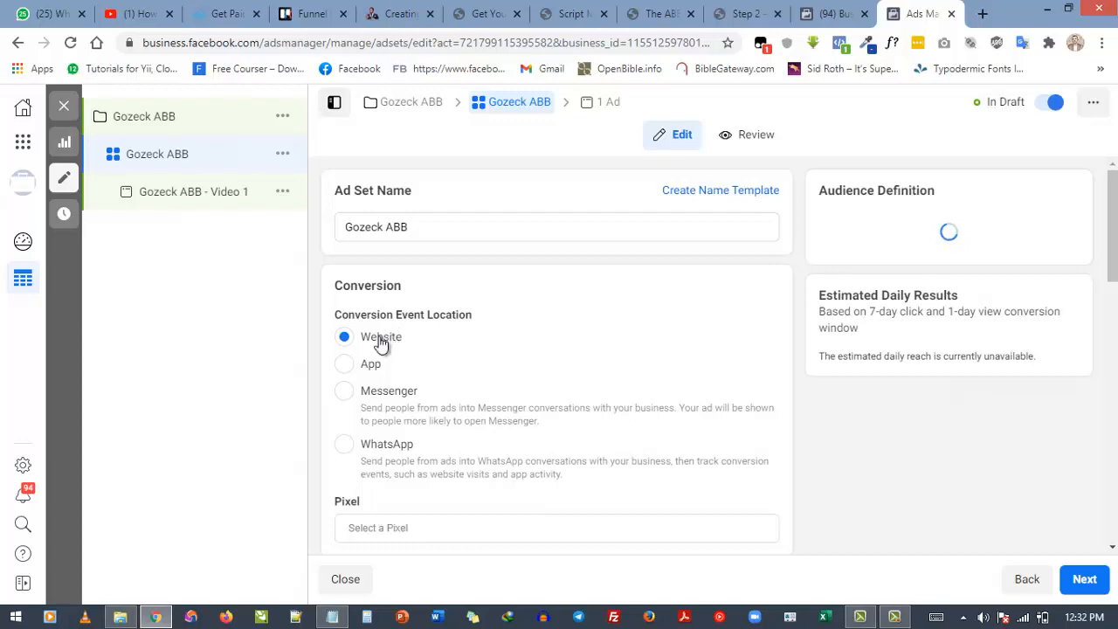
Select the second of the two New Wave Pikzel entries as the pixel for the ad set's website conversions.
{"action": "scroll", "coordinate": [381, 345], "scroll_direction": "down", "scroll_amount": 2}
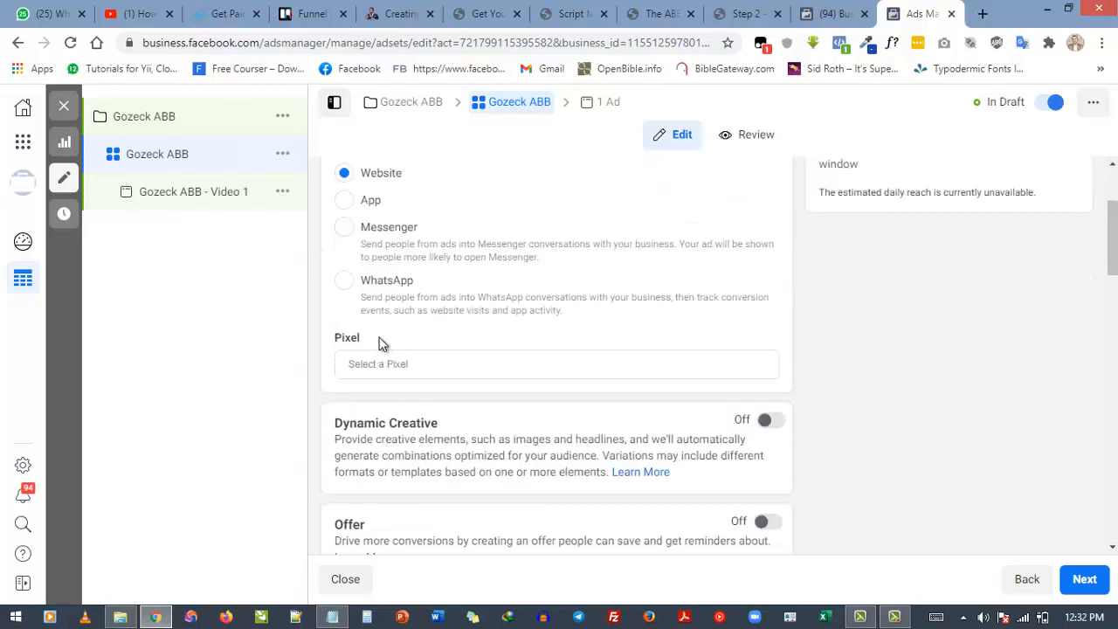
{"action": "scroll", "coordinate": [381, 345], "scroll_direction": "down", "scroll_amount": 2}
{"action": "scroll", "coordinate": [380, 345], "scroll_direction": "up", "scroll_amount": 2}
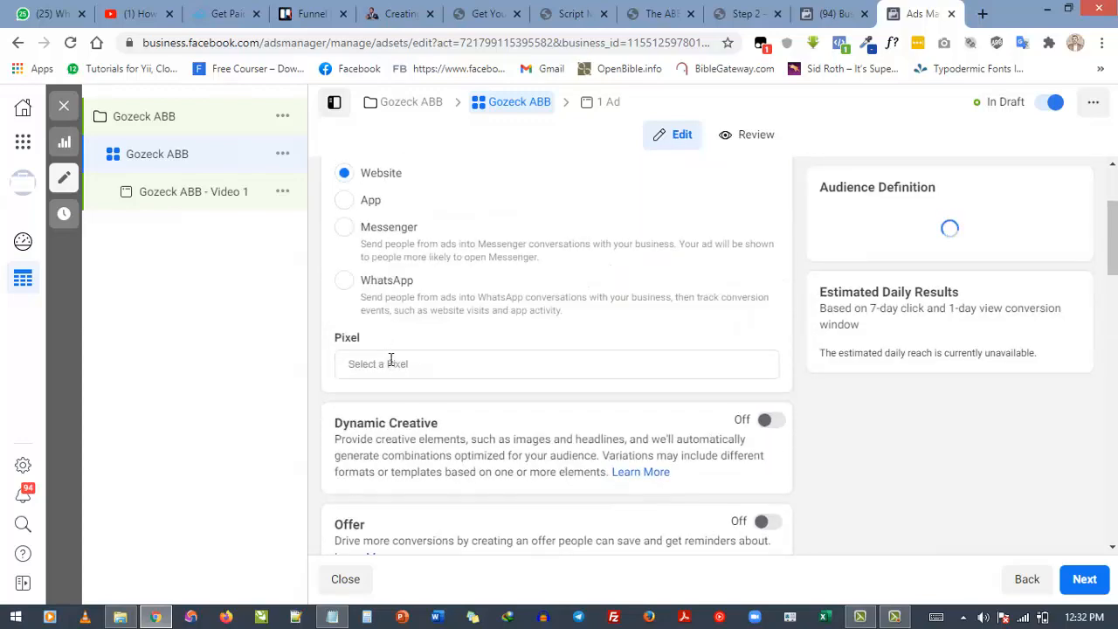
{"action": "left_click", "coordinate": [391, 362]}
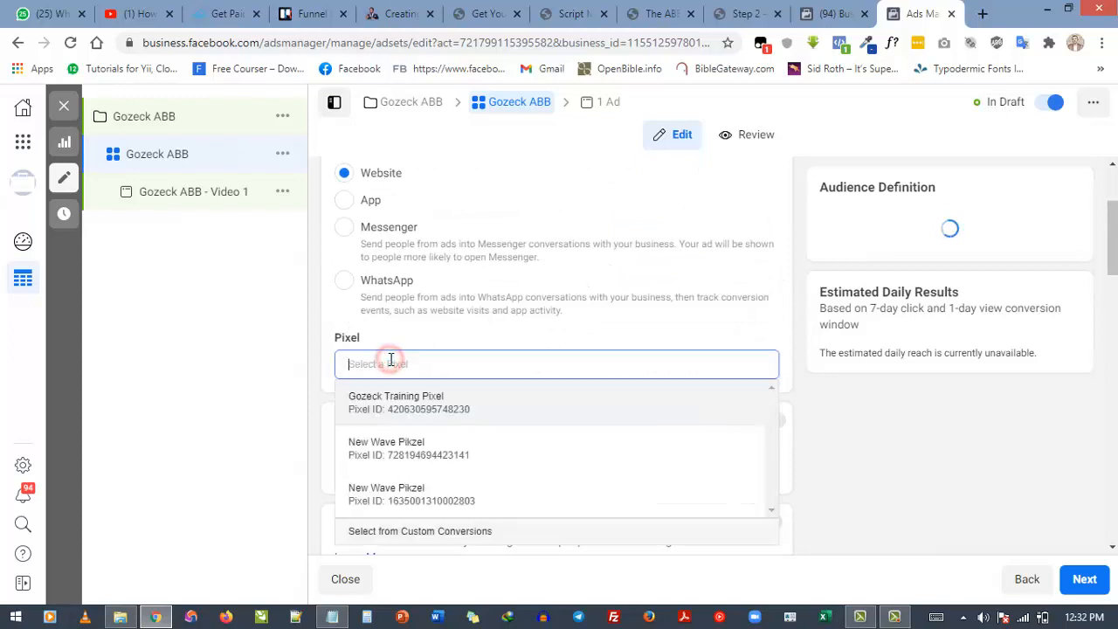
{"action": "left_click", "coordinate": [407, 495]}
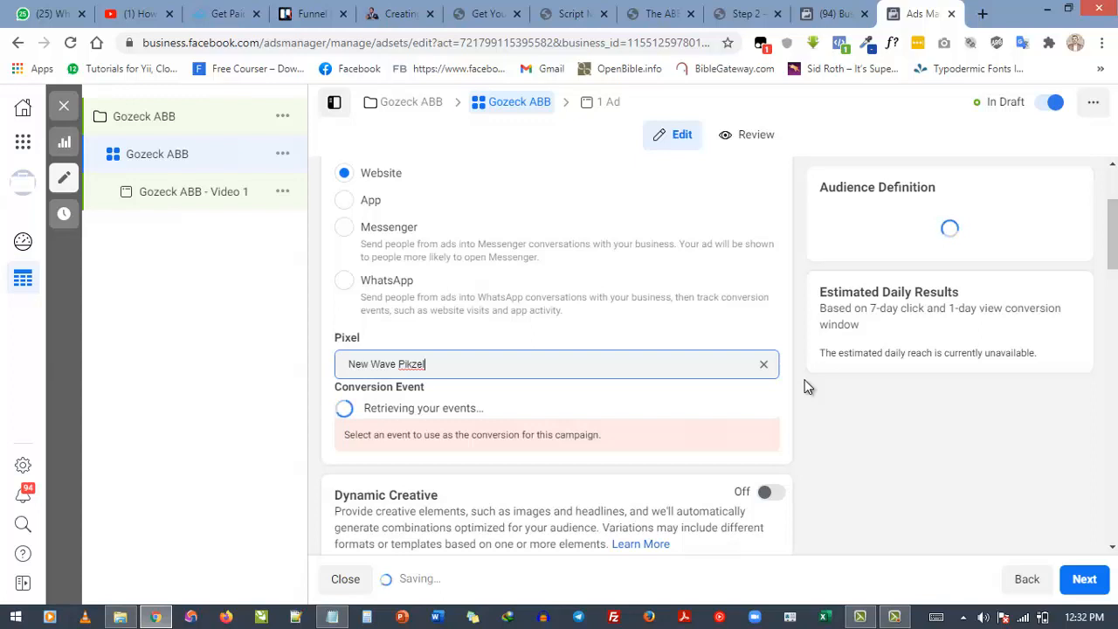
Set the ad set's conversion event to the active event Gozeck ABB Leads.
{"action": "scroll", "coordinate": [805, 379], "scroll_direction": "down", "scroll_amount": 1}
{"action": "scroll", "coordinate": [805, 379], "scroll_direction": "down", "scroll_amount": 1}
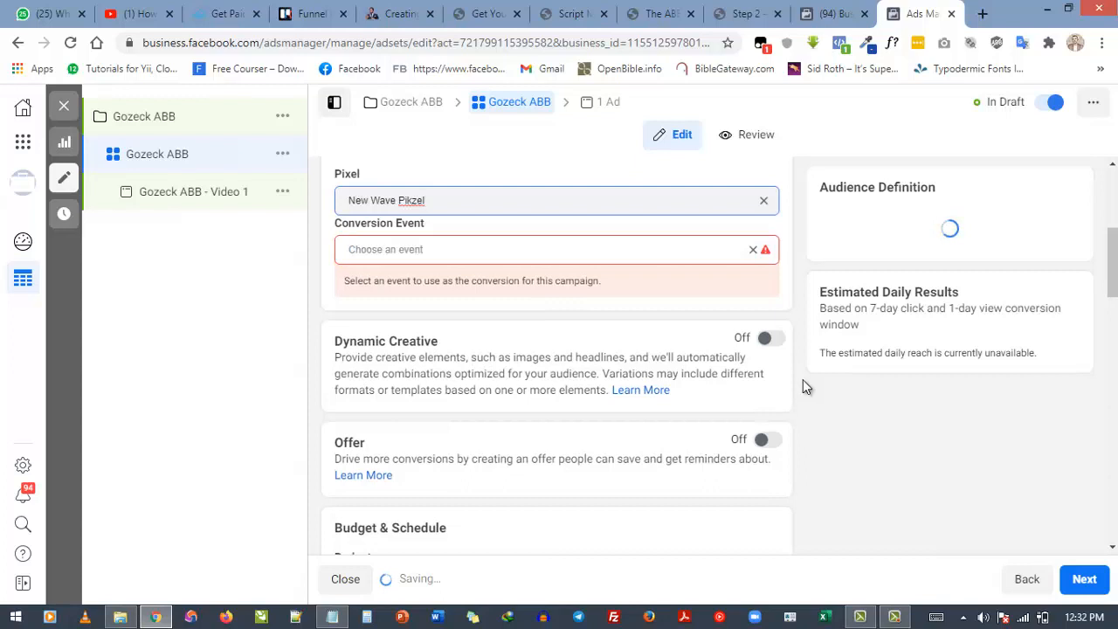
{"action": "left_click", "coordinate": [537, 249]}
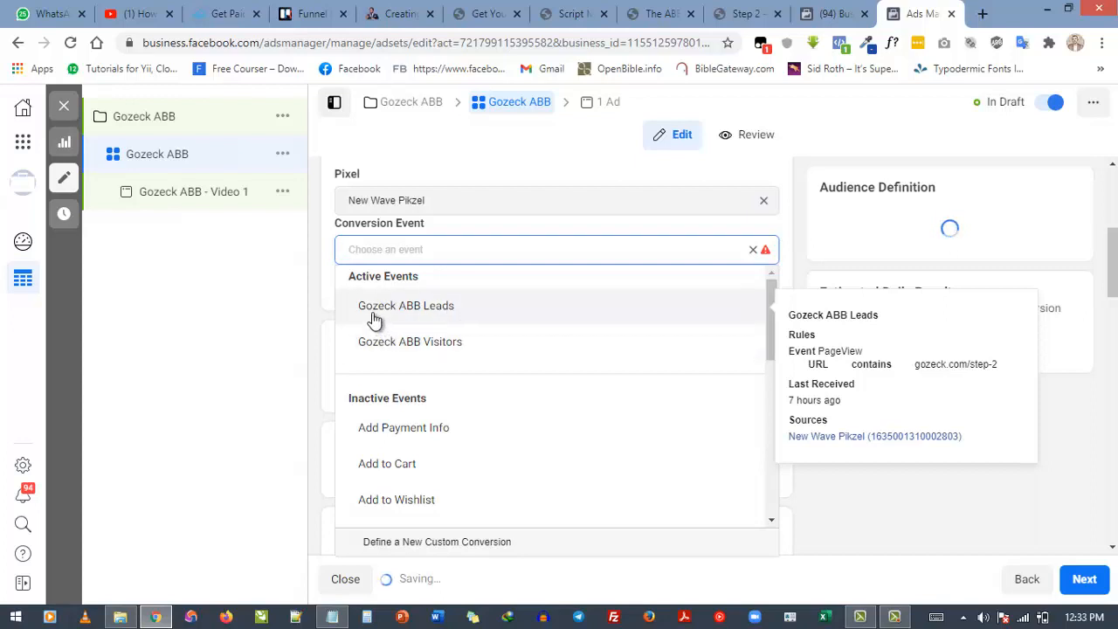
{"action": "left_click", "coordinate": [523, 317]}
{"action": "left_click", "coordinate": [512, 308]}
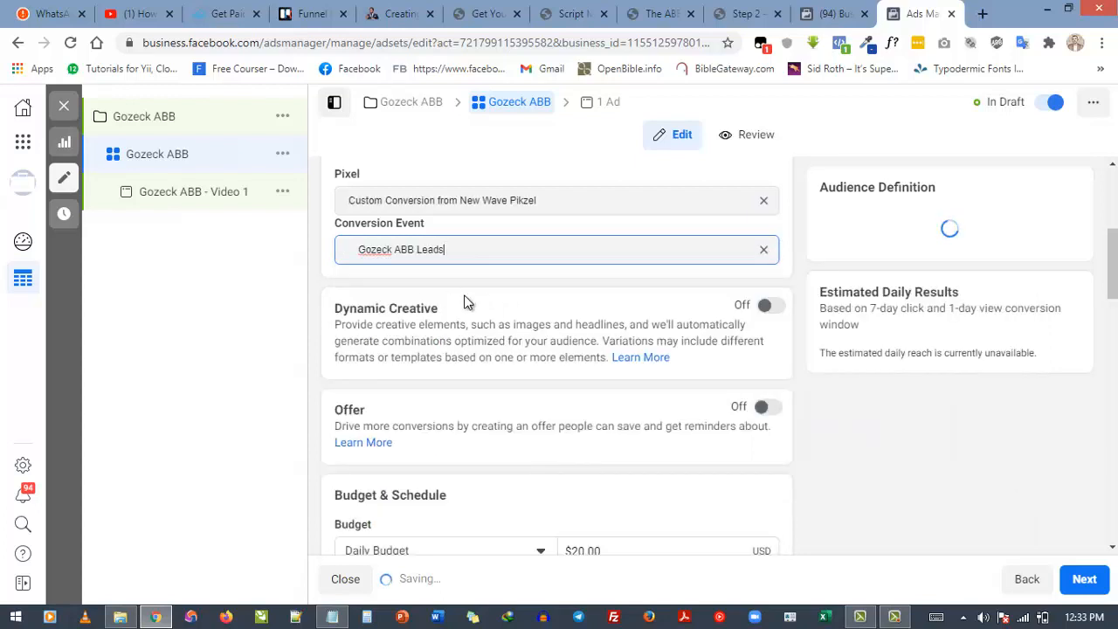
Set the ad set's daily budget to $10.00.
{"action": "scroll", "coordinate": [454, 356], "scroll_direction": "down", "scroll_amount": 2}
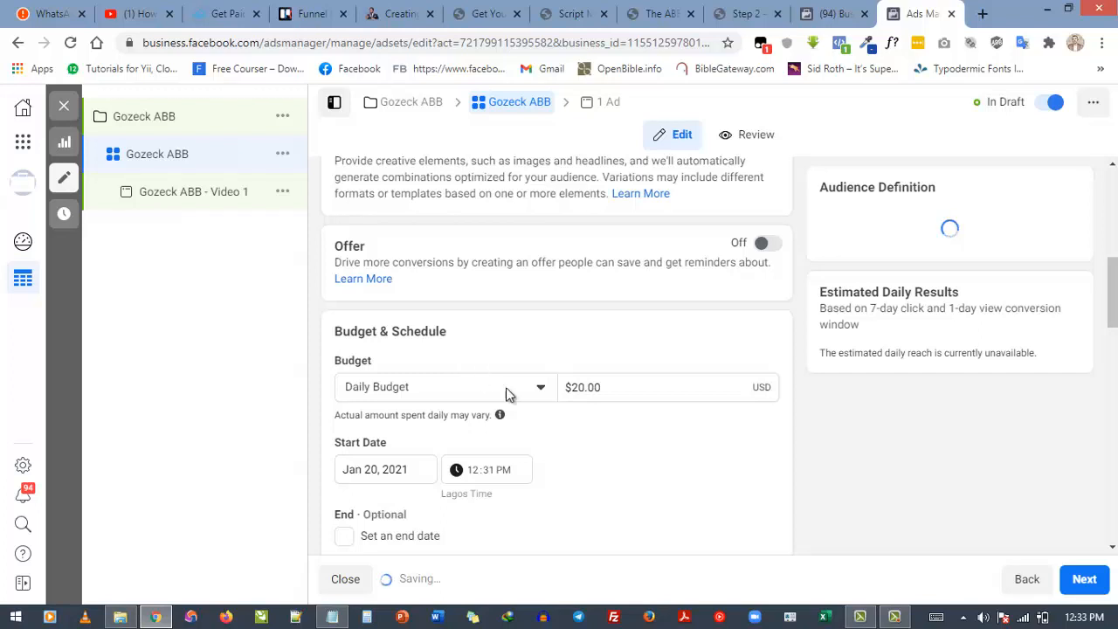
{"action": "left_click_drag", "start_coordinate": [579, 382], "coordinate": [575, 385]}
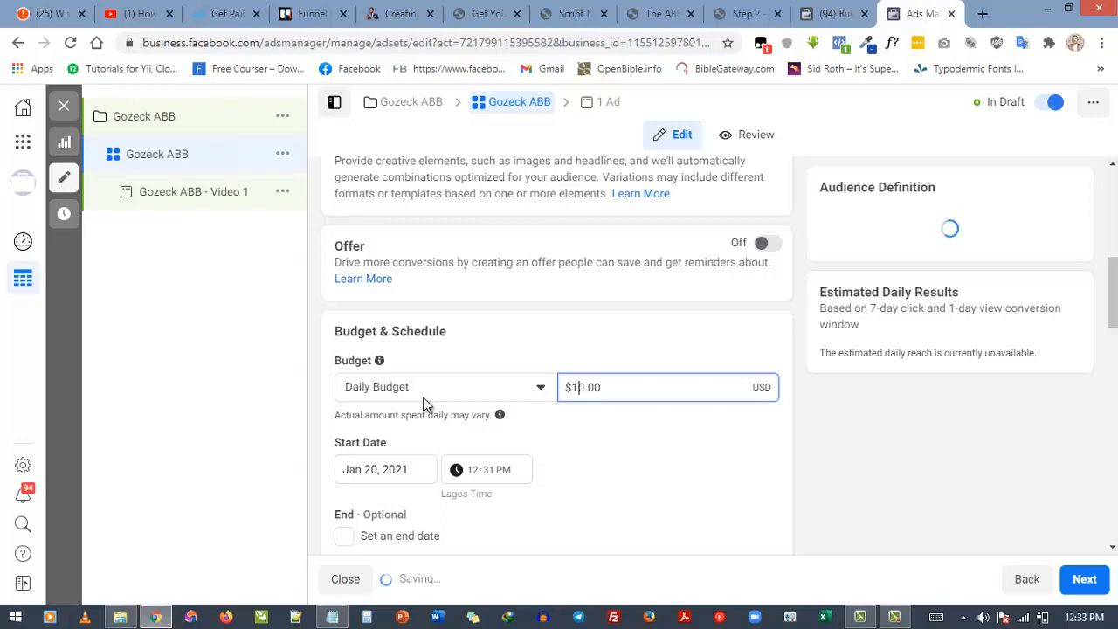
Switch to the gozeck.com landing page, and load the /abb address of the owner's personal website in a new tab.
{"action": "left_click", "coordinate": [655, 7]}
{"action": "scroll", "coordinate": [300, 207], "scroll_direction": "up", "scroll_amount": 4}
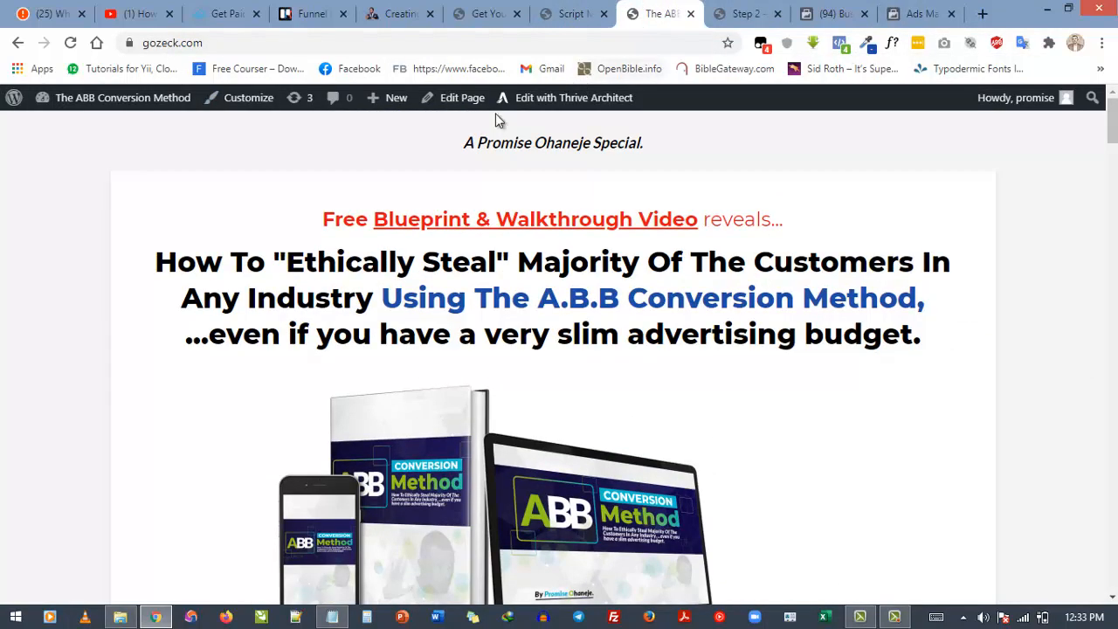
{"action": "left_click", "coordinate": [983, 14]}
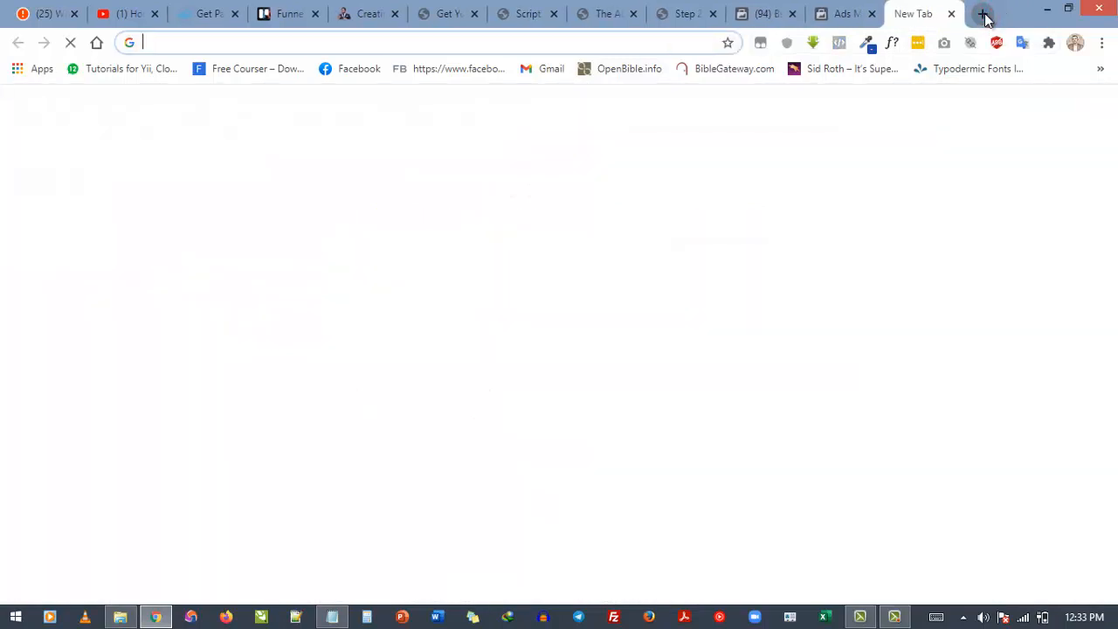
{"action": "type", "text": "promiseo"}
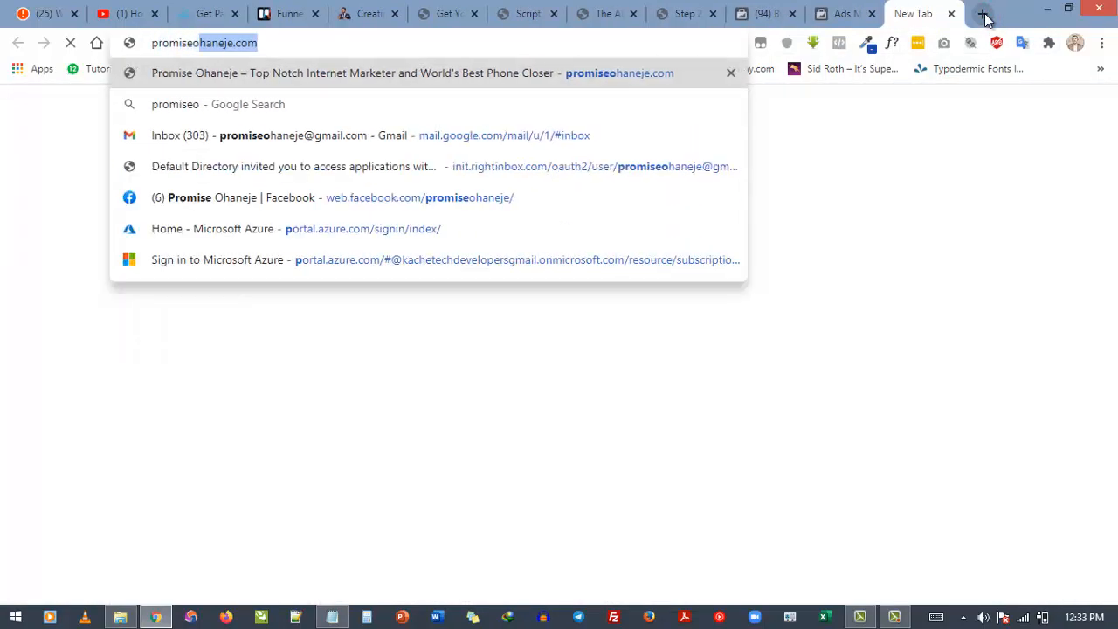
{"action": "type", "text": "haneje.com/"}
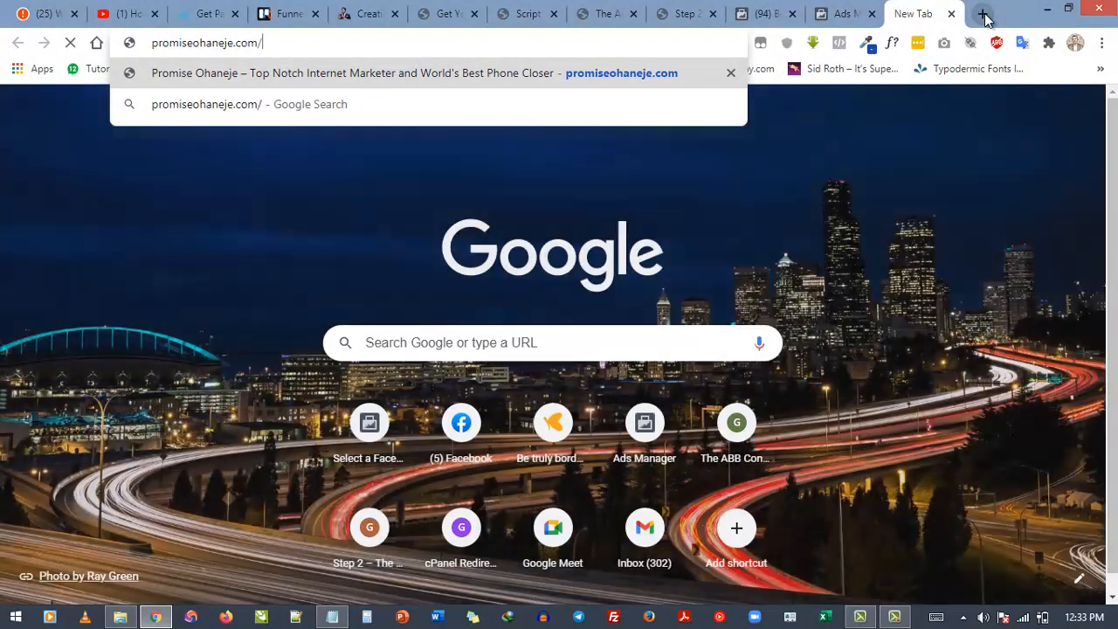
{"action": "type", "text": "abb"}
{"action": "key", "text": "Return"}
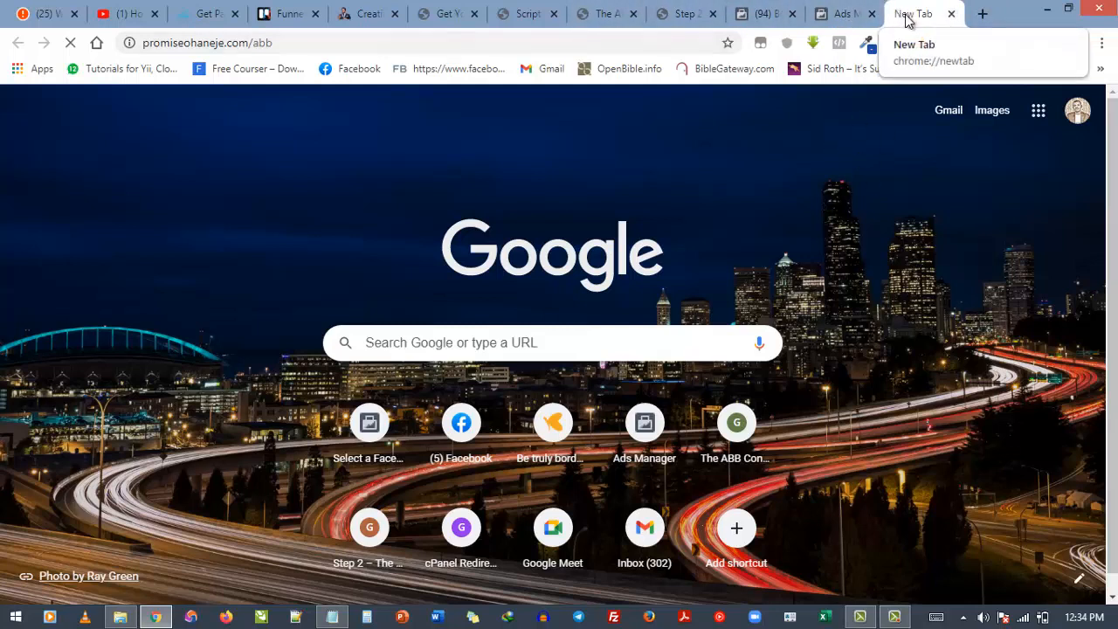
Look over the headline, blueprint call-to-action and introduction of the gozeck.com landing page.
{"action": "left_click", "coordinate": [607, 8]}
{"action": "scroll", "coordinate": [656, 319], "scroll_direction": "down", "scroll_amount": 4}
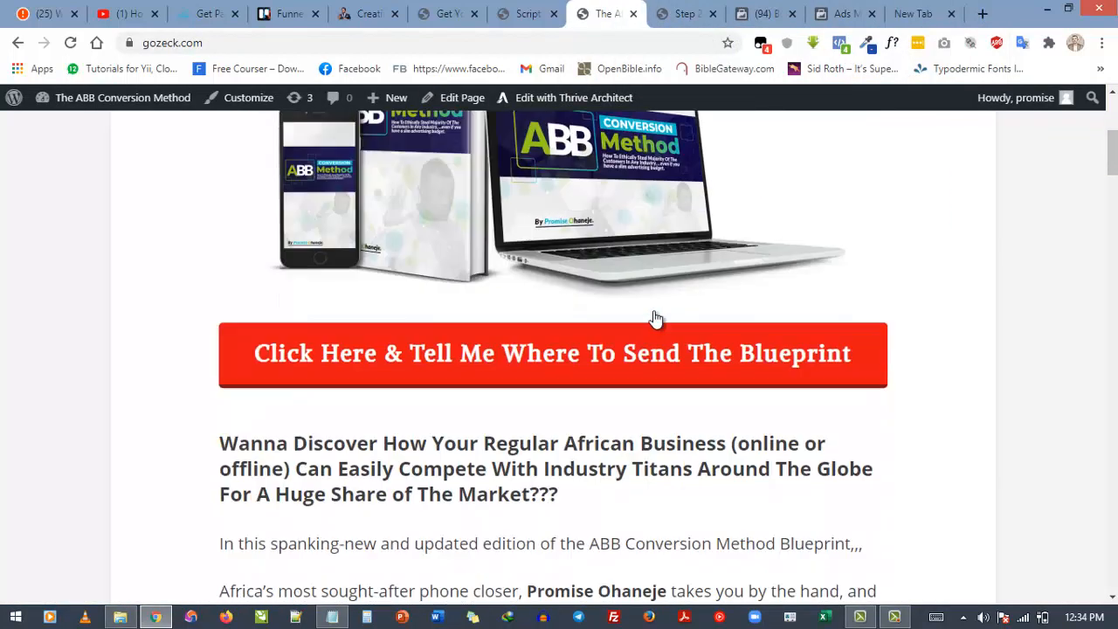
{"action": "scroll", "coordinate": [656, 319], "scroll_direction": "down", "scroll_amount": 1}
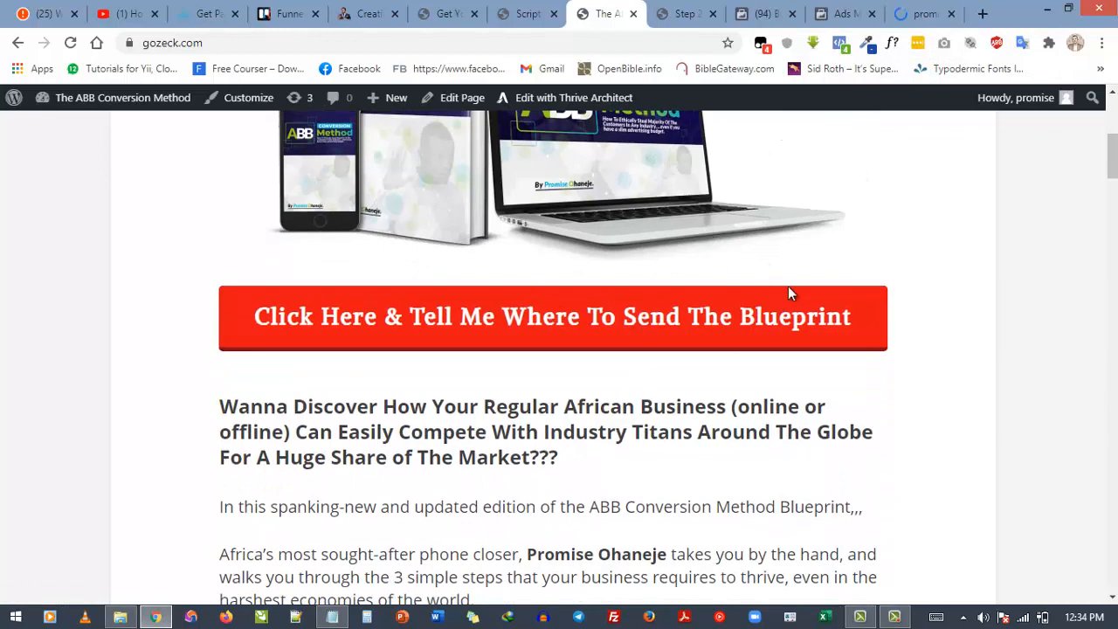
{"action": "scroll", "coordinate": [1005, 214], "scroll_direction": "up", "scroll_amount": 5}
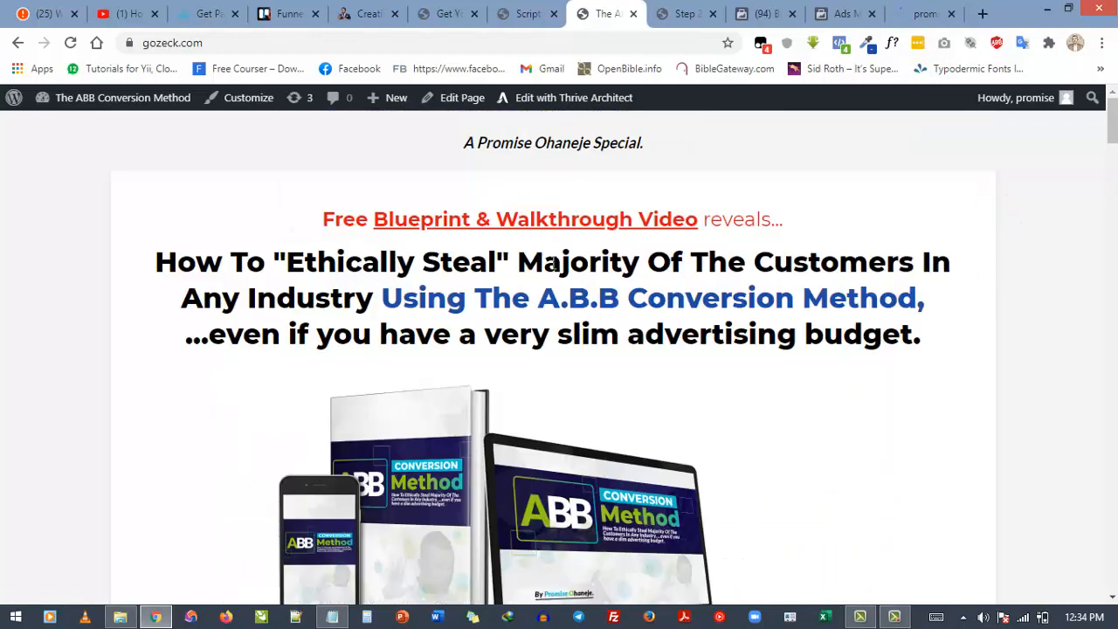
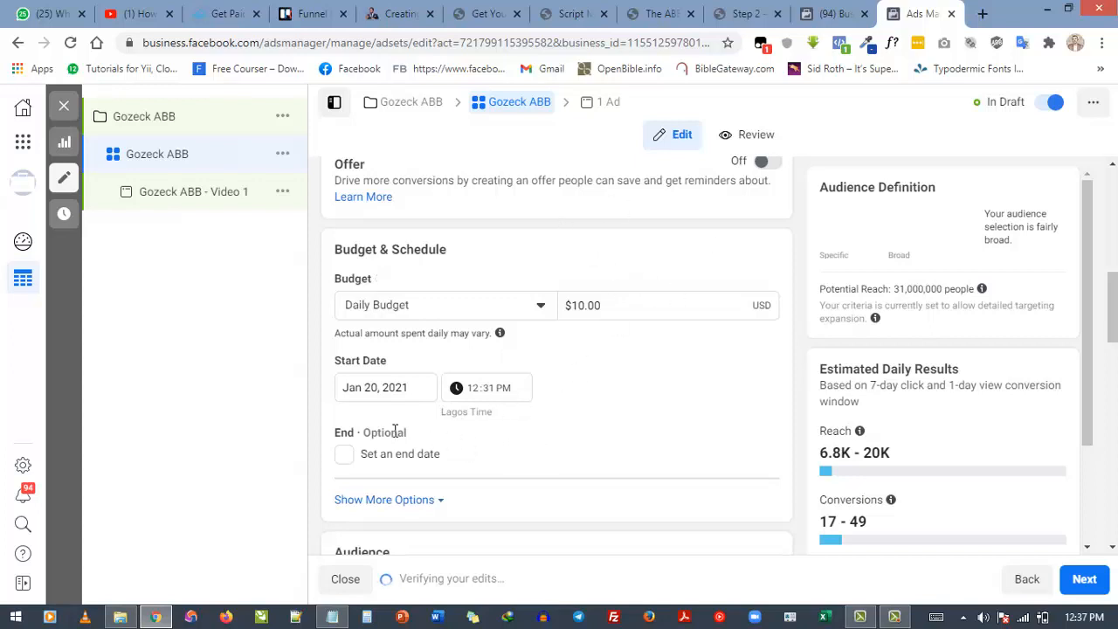
{"action": "scroll", "coordinate": [395, 432], "scroll_direction": "down", "scroll_amount": 1}
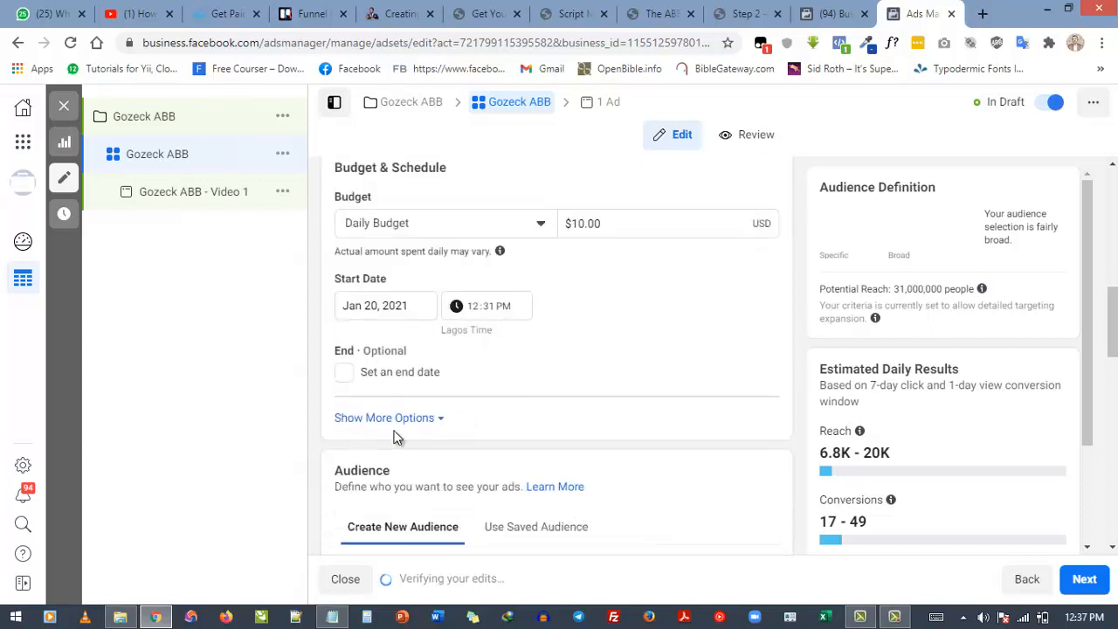
{"action": "left_click", "coordinate": [343, 373]}
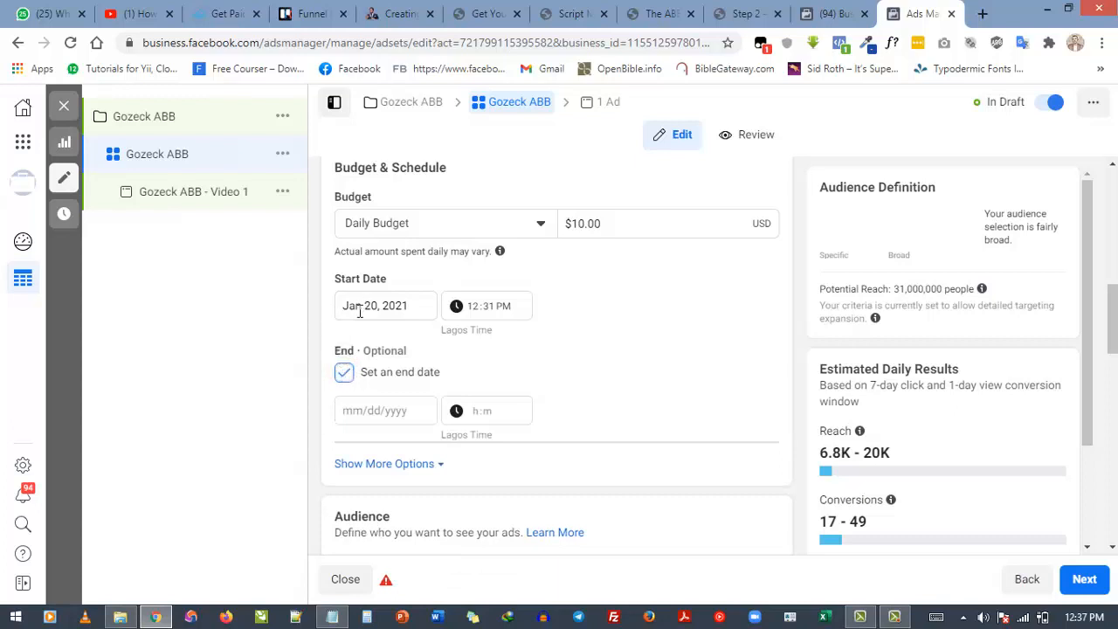
{"action": "left_click", "coordinate": [346, 374]}
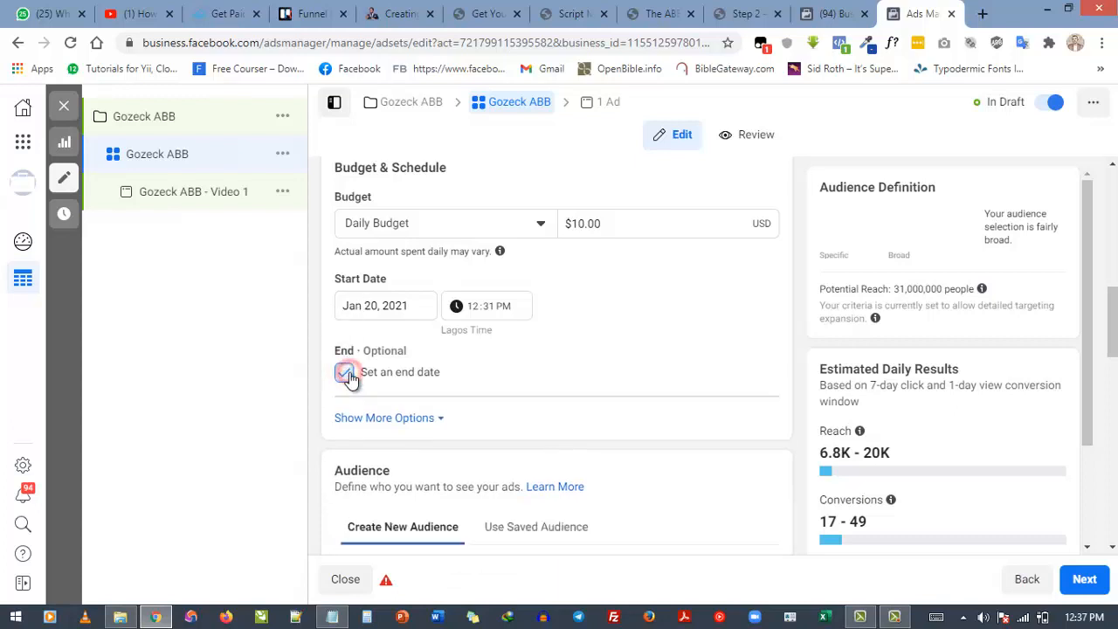
Set the minimum age of the ad set's audience to 25.
{"action": "scroll", "coordinate": [451, 391], "scroll_direction": "down", "scroll_amount": 3}
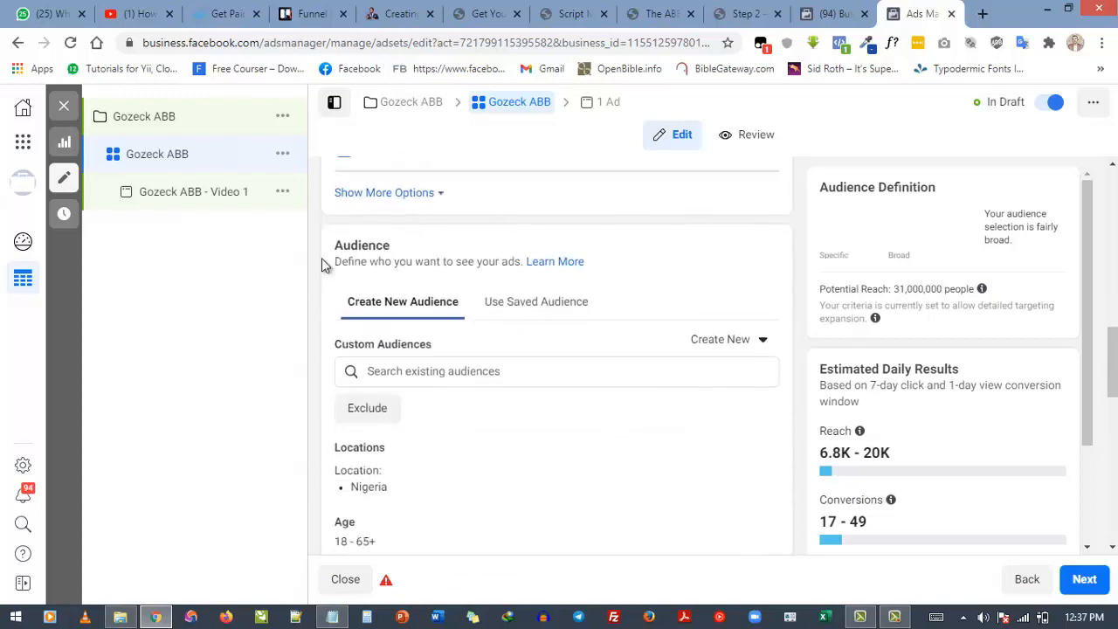
{"action": "scroll", "coordinate": [376, 302], "scroll_direction": "up", "scroll_amount": 1}
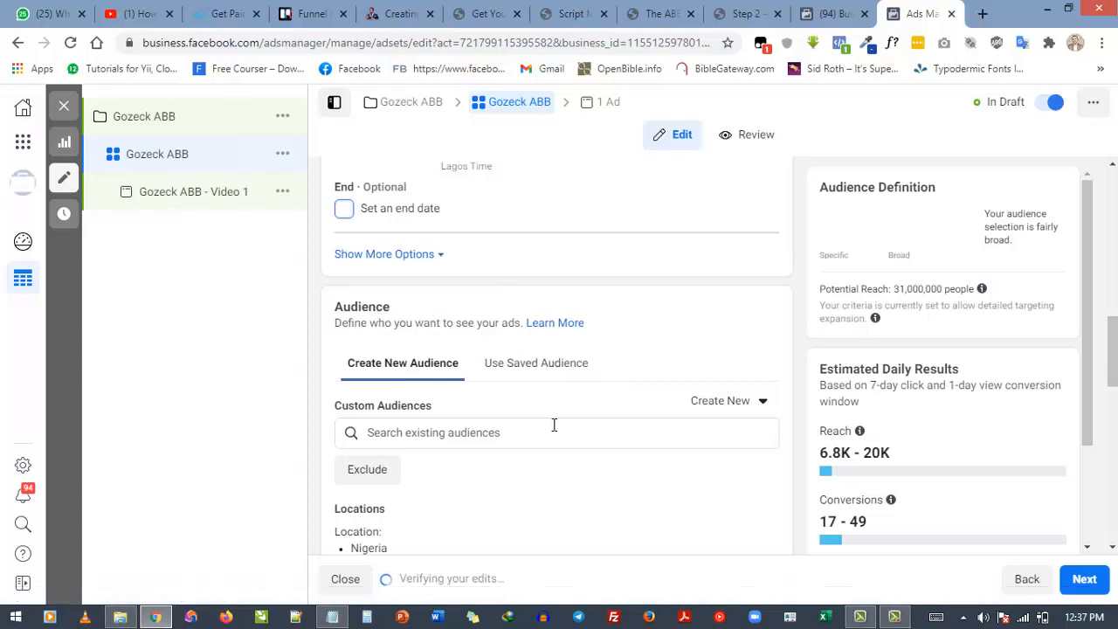
{"action": "scroll", "coordinate": [507, 382], "scroll_direction": "down", "scroll_amount": 1}
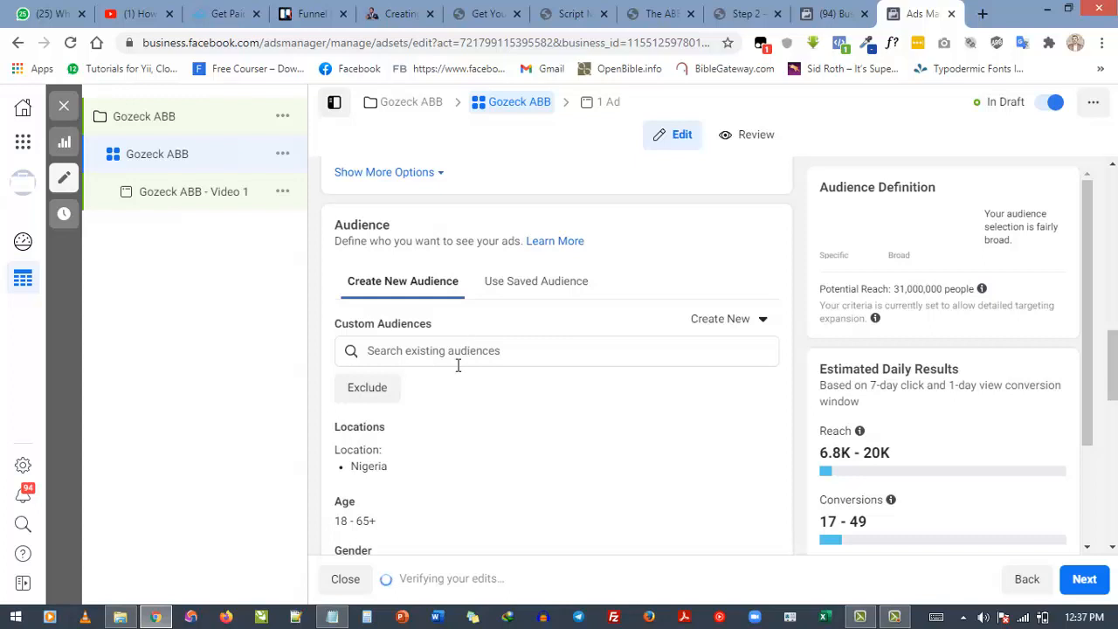
{"action": "scroll", "coordinate": [453, 371], "scroll_direction": "down", "scroll_amount": 1}
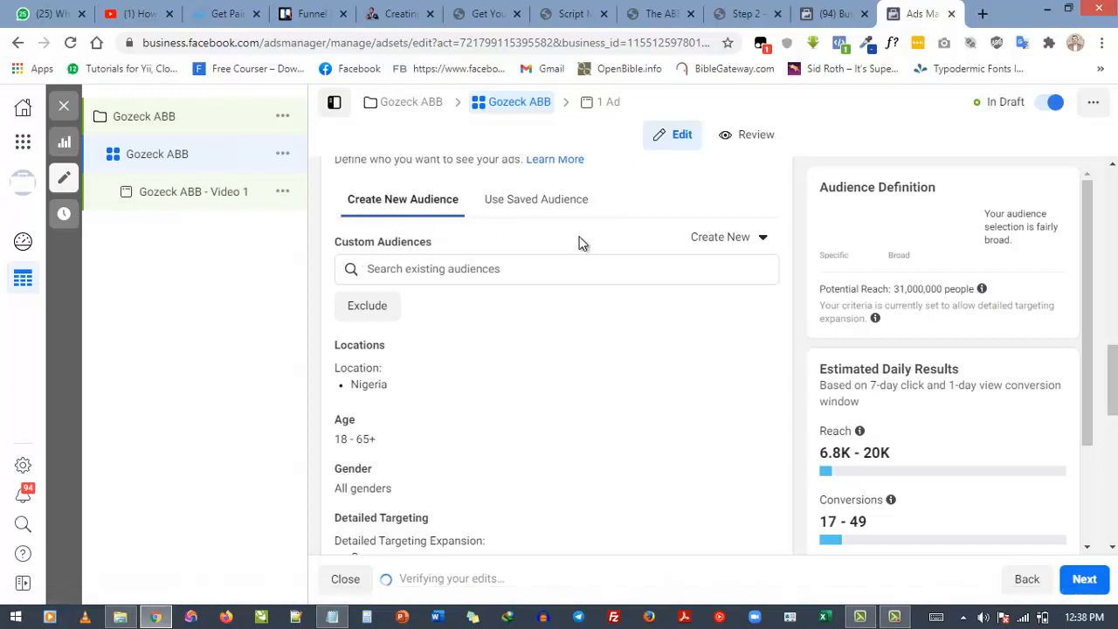
{"action": "scroll", "coordinate": [462, 283], "scroll_direction": "down", "scroll_amount": 1}
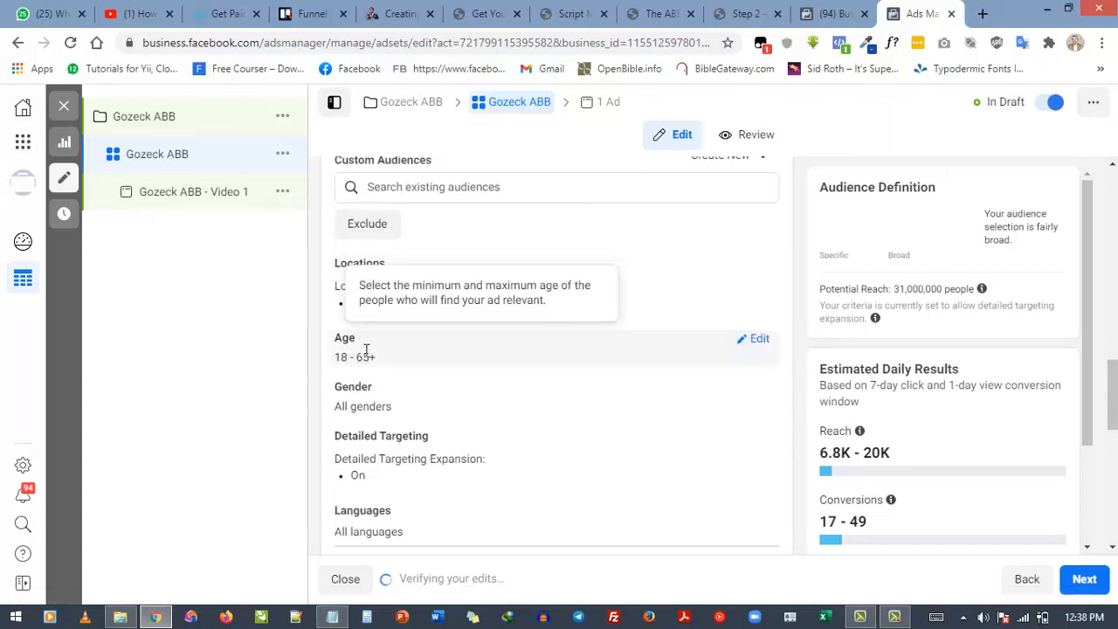
{"action": "left_click", "coordinate": [757, 341]}
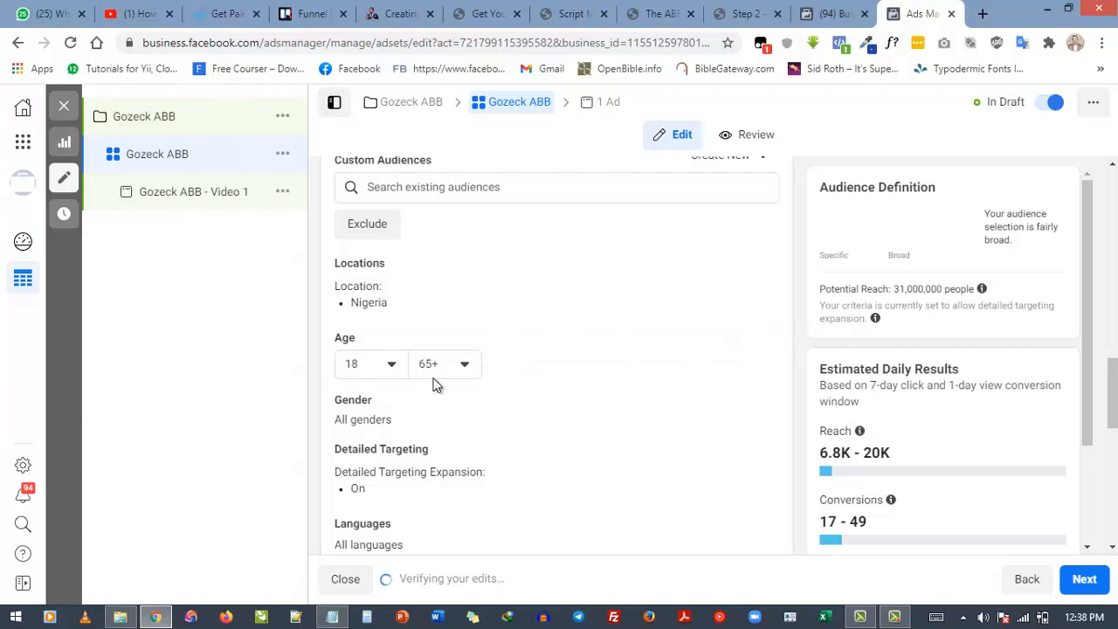
{"action": "left_click", "coordinate": [392, 366]}
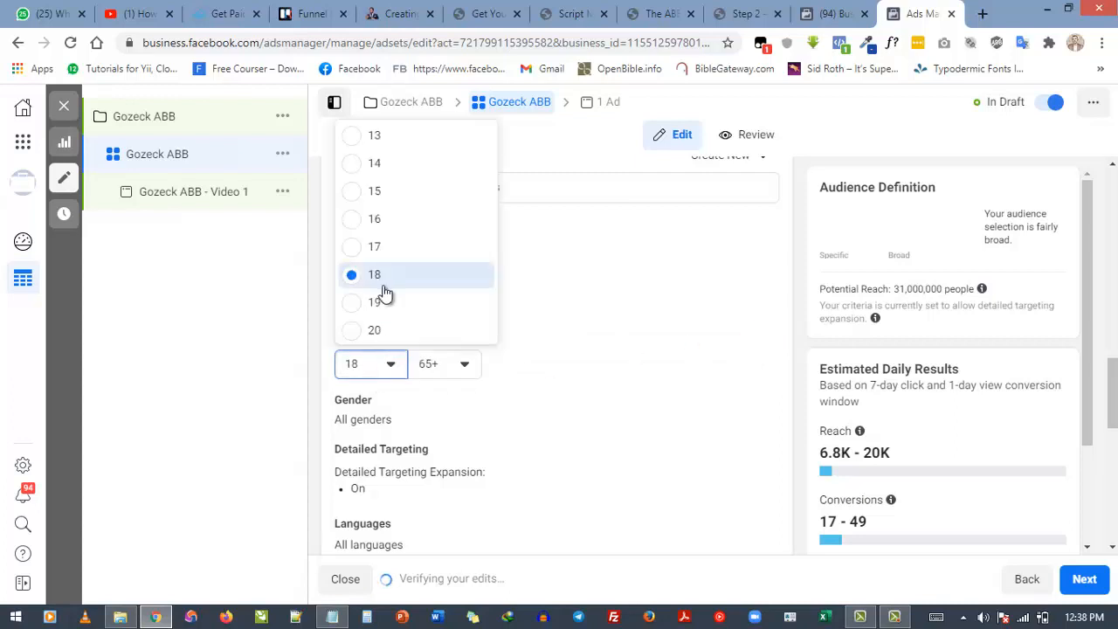
{"action": "scroll", "coordinate": [384, 302], "scroll_direction": "down", "scroll_amount": 2}
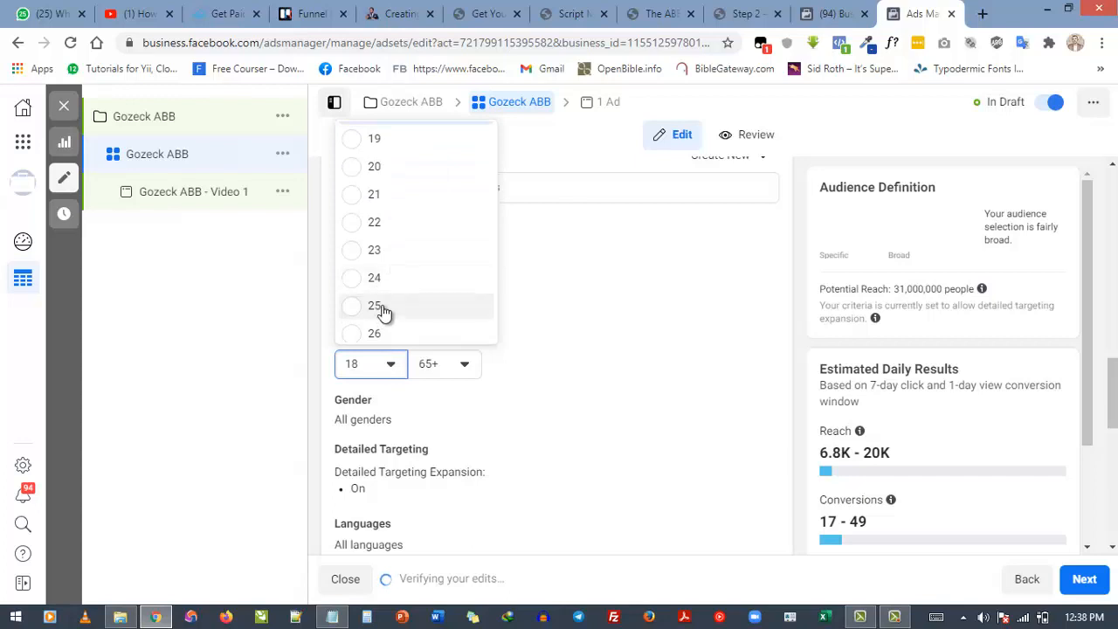
{"action": "left_click", "coordinate": [380, 306]}
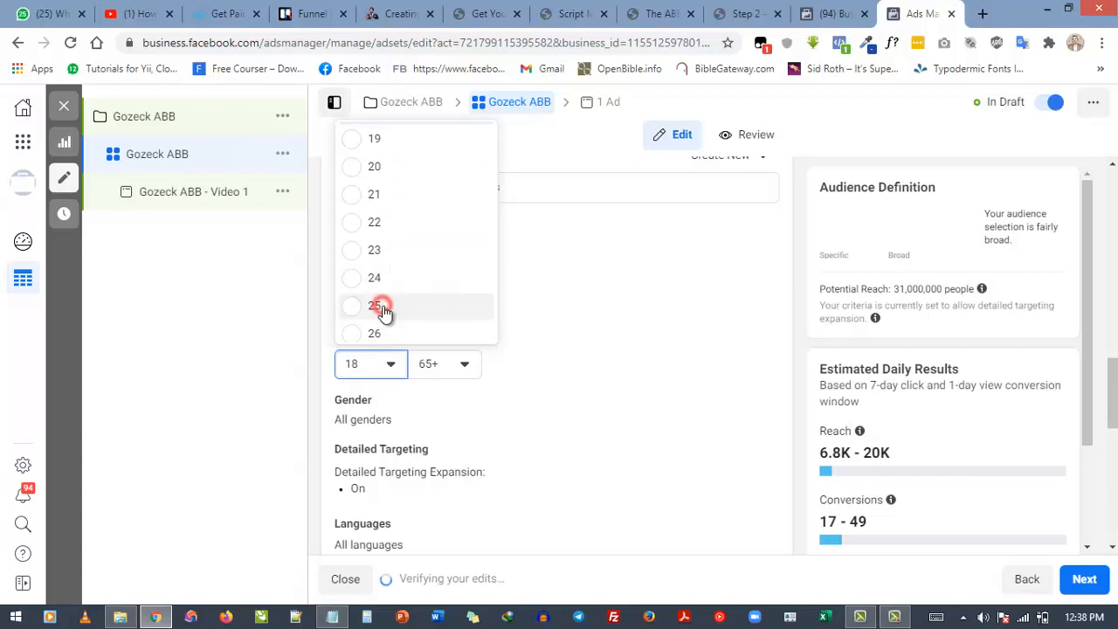
Set the maximum age of the ad set's audience to 50.
{"action": "left_click", "coordinate": [464, 366]}
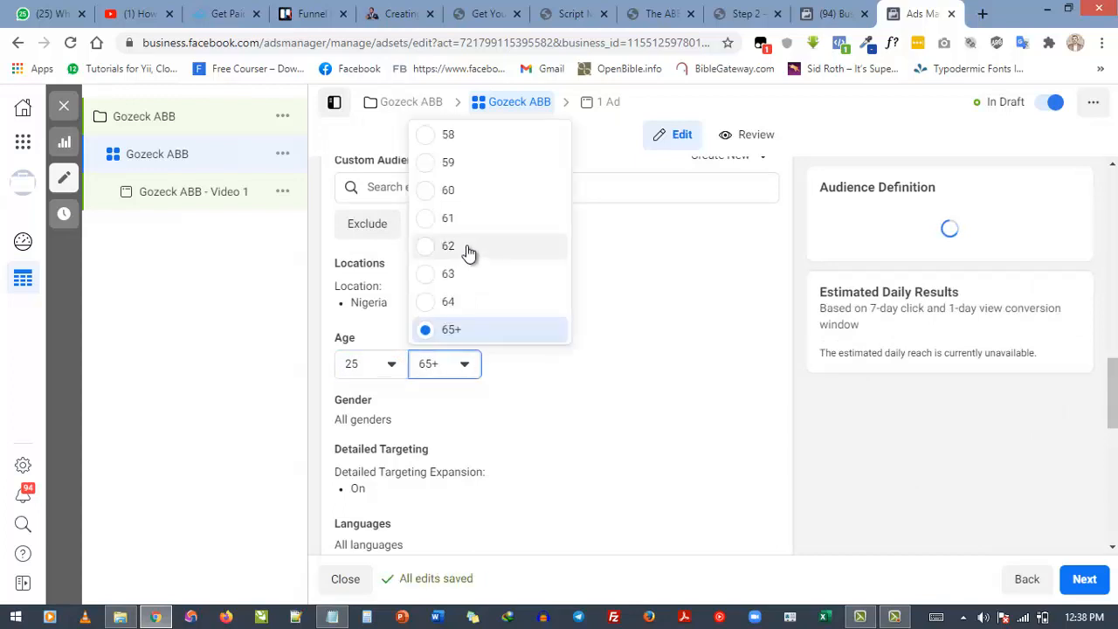
{"action": "scroll", "coordinate": [468, 252], "scroll_direction": "up", "scroll_amount": 2}
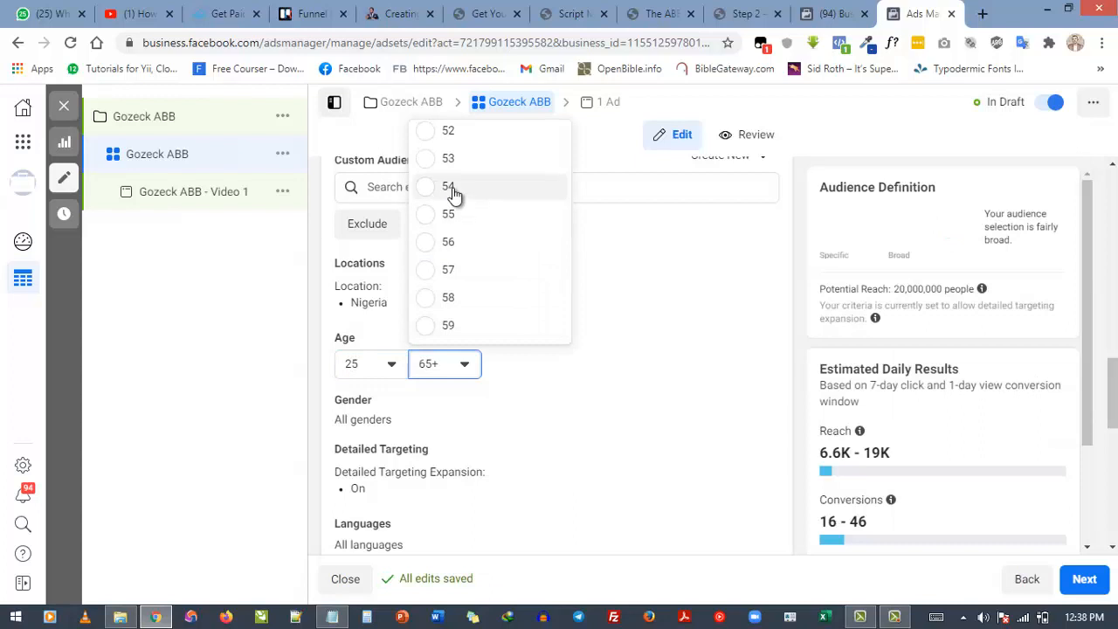
{"action": "scroll", "coordinate": [453, 196], "scroll_direction": "up", "scroll_amount": 1}
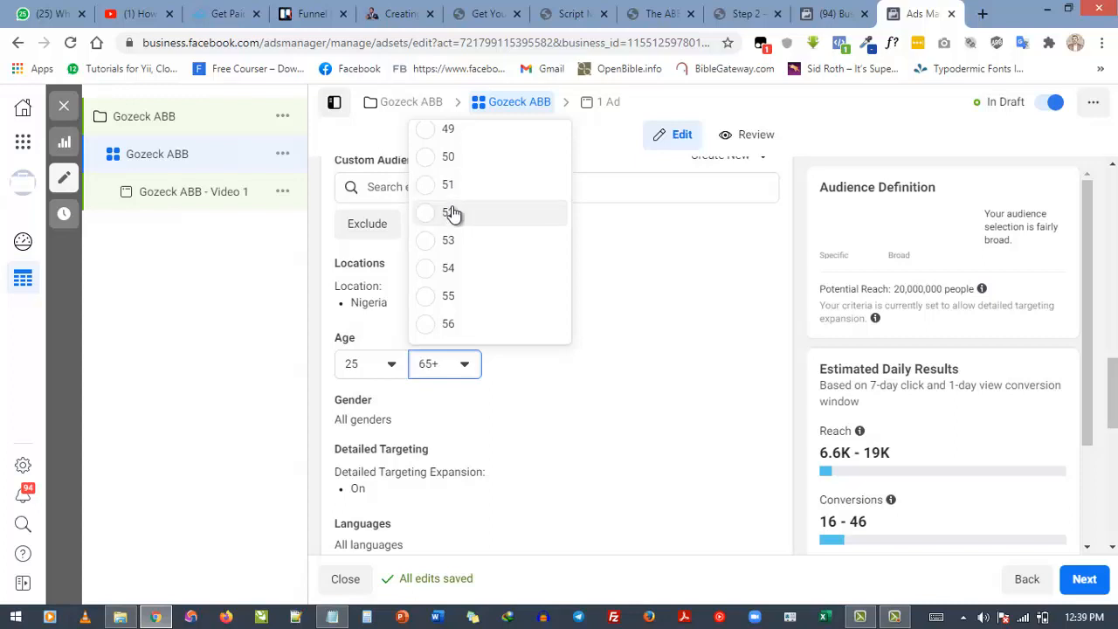
{"action": "scroll", "coordinate": [453, 214], "scroll_direction": "up", "scroll_amount": 1}
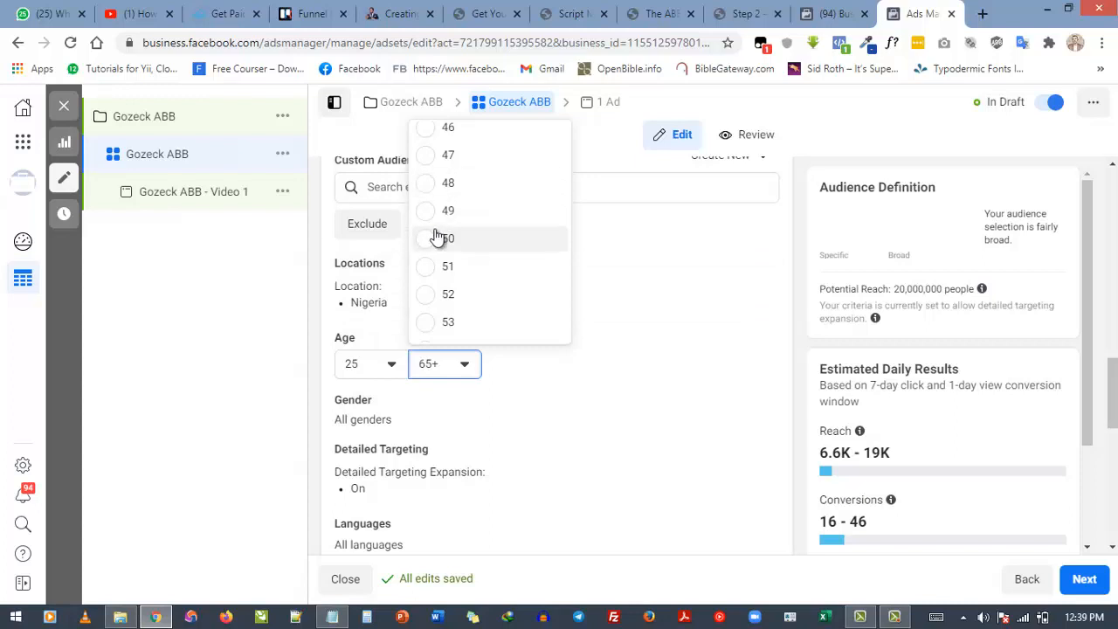
{"action": "left_click", "coordinate": [437, 235]}
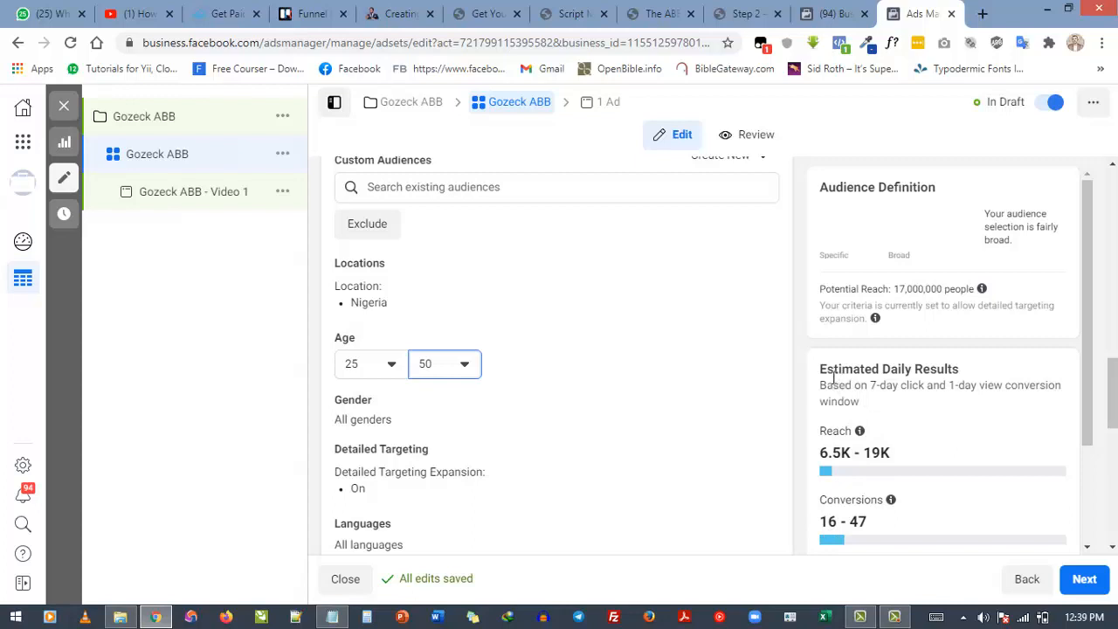
Review the estimated daily results and the ad set's conversion, dynamic creative, offer, budget, schedule and audience settings.
{"action": "left_click_drag", "start_coordinate": [822, 369], "coordinate": [879, 369]}
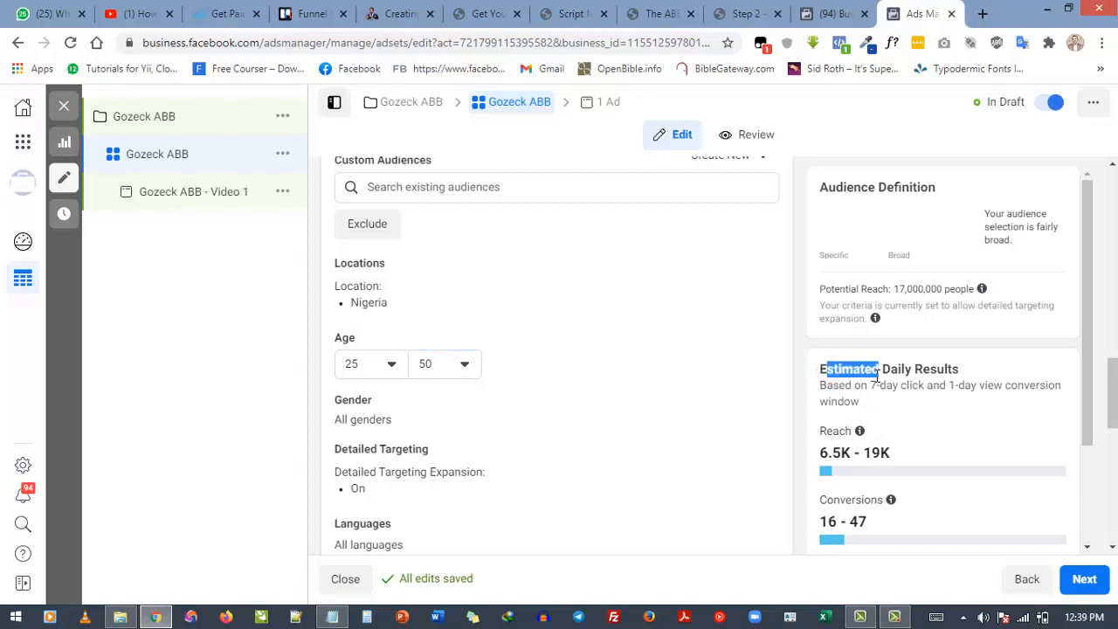
{"action": "left_click", "coordinate": [939, 425]}
{"action": "scroll", "coordinate": [490, 444], "scroll_direction": "down", "scroll_amount": 1}
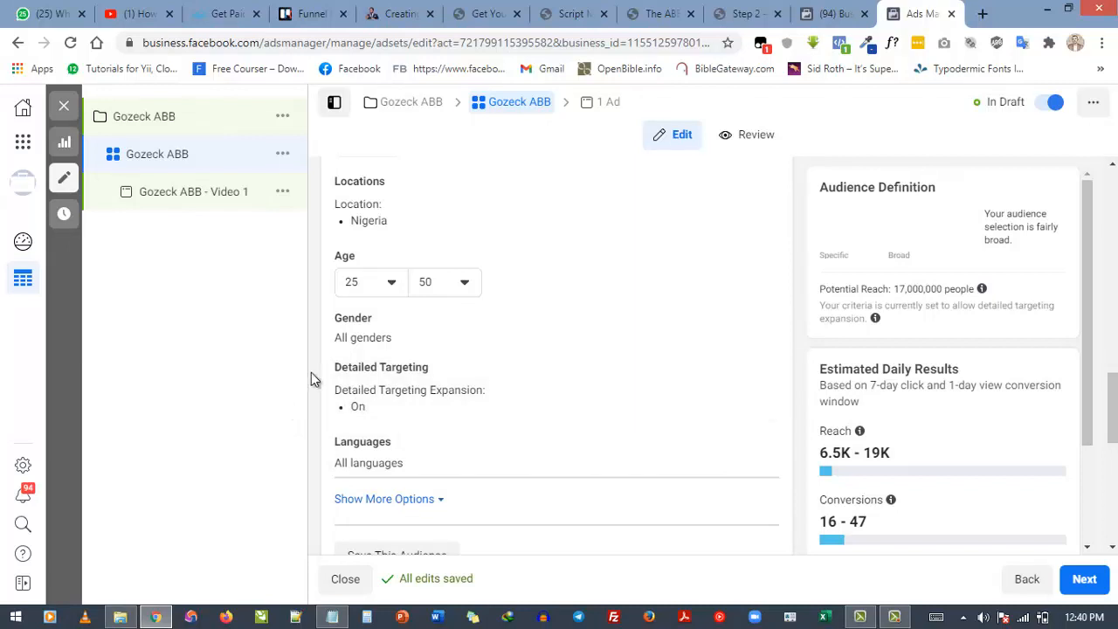
{"action": "scroll", "coordinate": [313, 376], "scroll_direction": "down", "scroll_amount": 2}
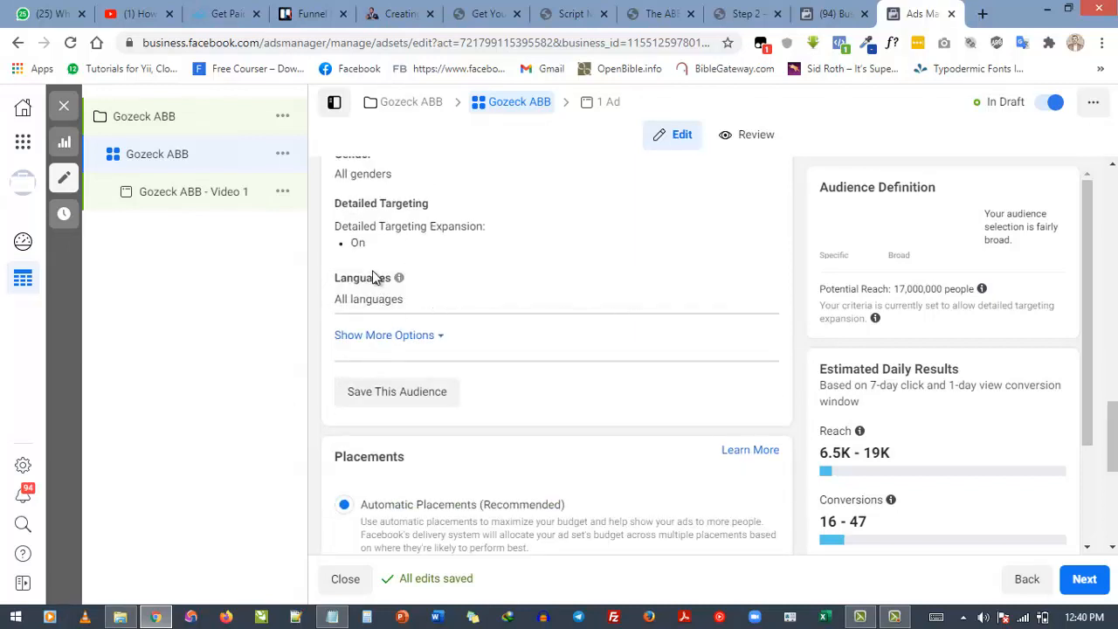
{"action": "scroll", "coordinate": [463, 306], "scroll_direction": "up", "scroll_amount": 3}
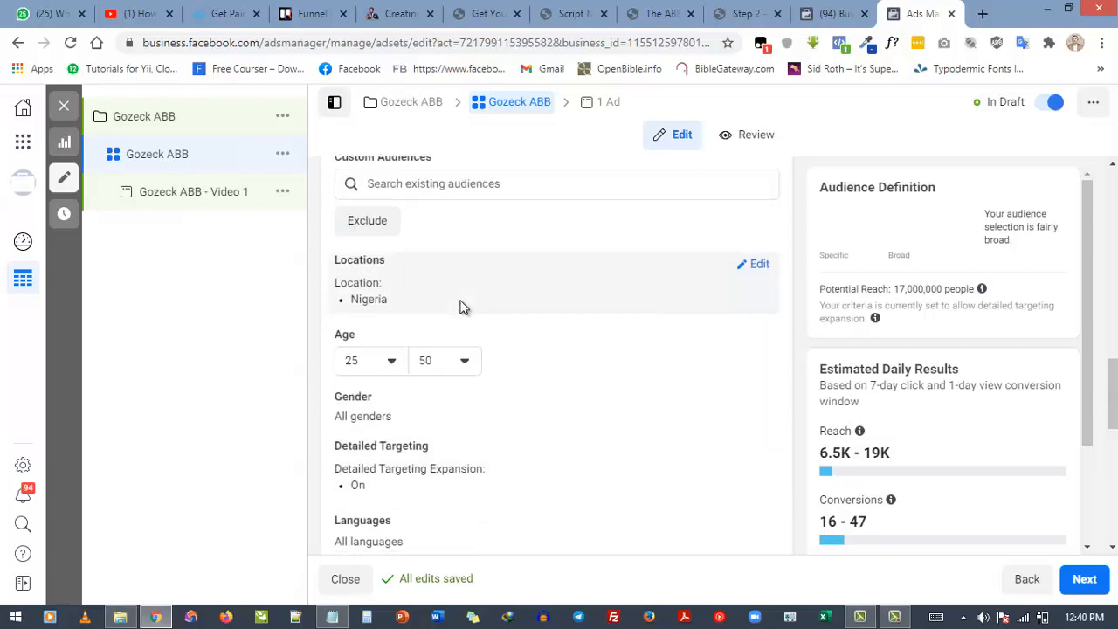
{"action": "scroll", "coordinate": [463, 306], "scroll_direction": "down", "scroll_amount": 2}
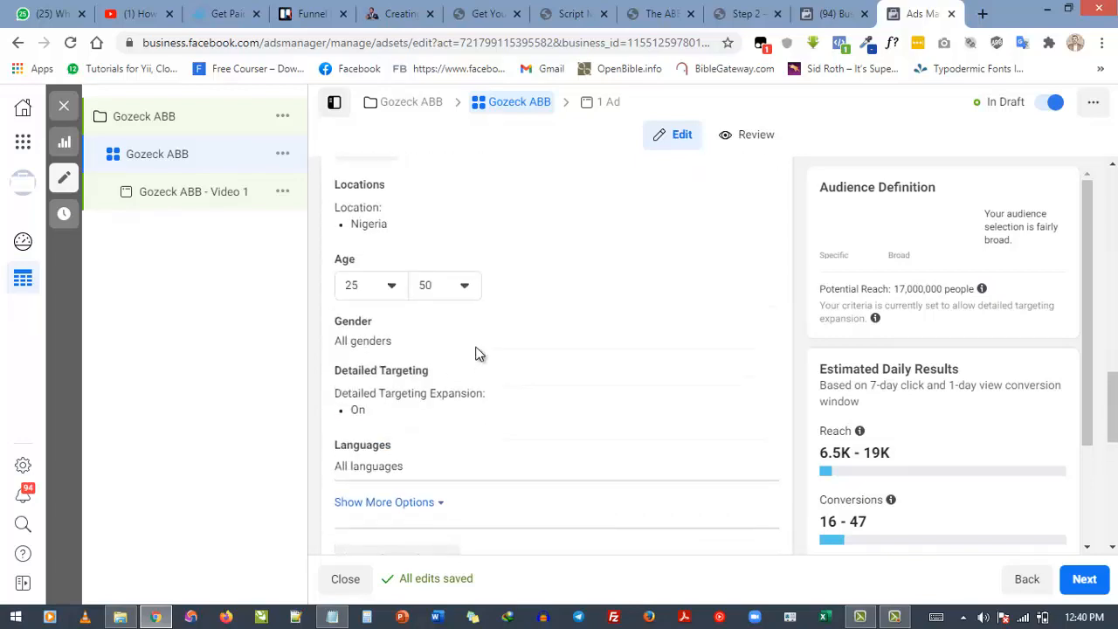
{"action": "scroll", "coordinate": [476, 349], "scroll_direction": "up", "scroll_amount": 10}
{"action": "scroll", "coordinate": [476, 347], "scroll_direction": "up", "scroll_amount": 8}
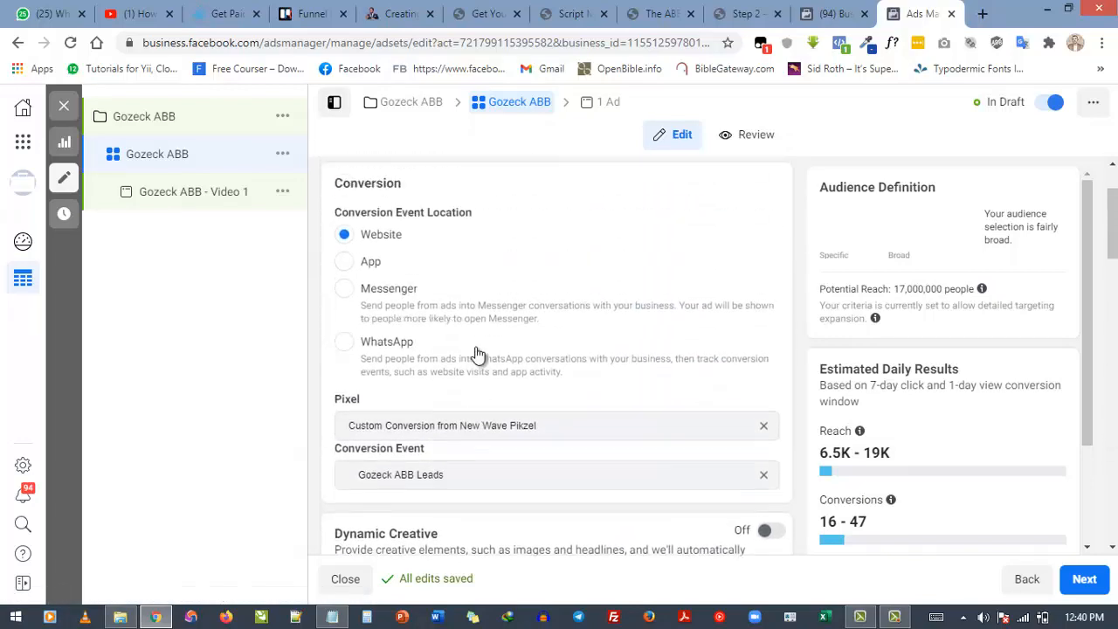
{"action": "scroll", "coordinate": [380, 332], "scroll_direction": "down", "scroll_amount": 2}
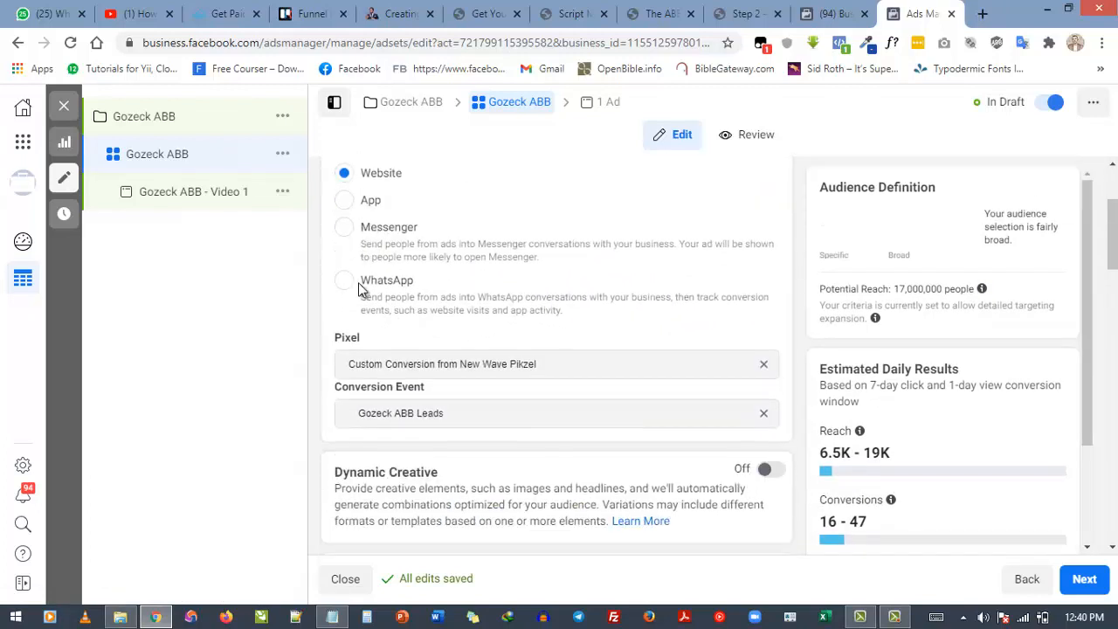
{"action": "scroll", "coordinate": [376, 286], "scroll_direction": "down", "scroll_amount": 1}
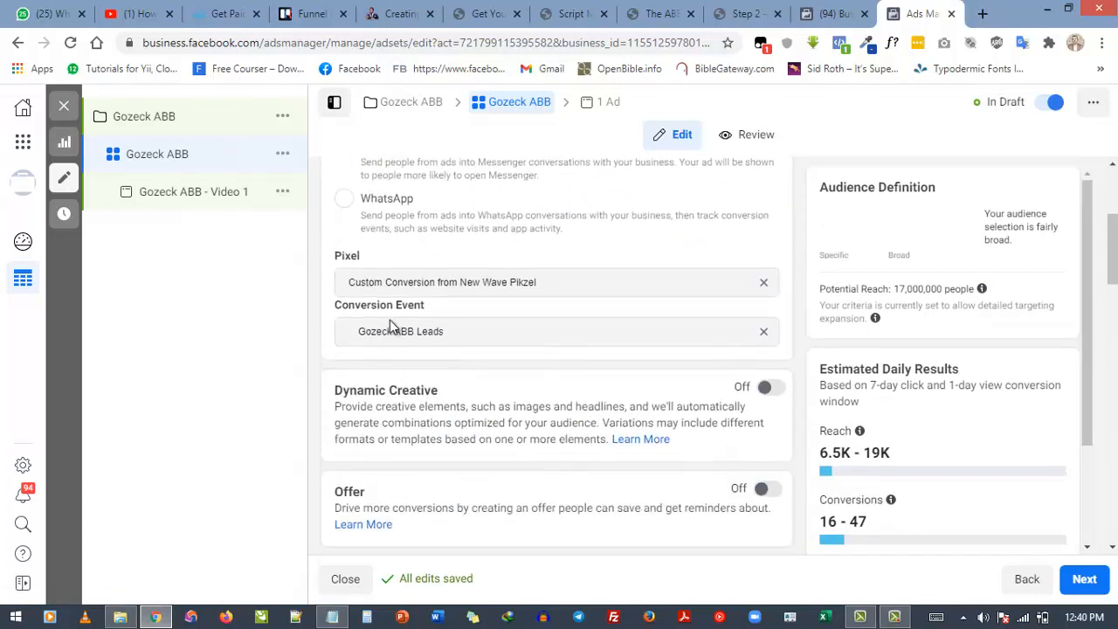
{"action": "scroll", "coordinate": [398, 347], "scroll_direction": "down", "scroll_amount": 1}
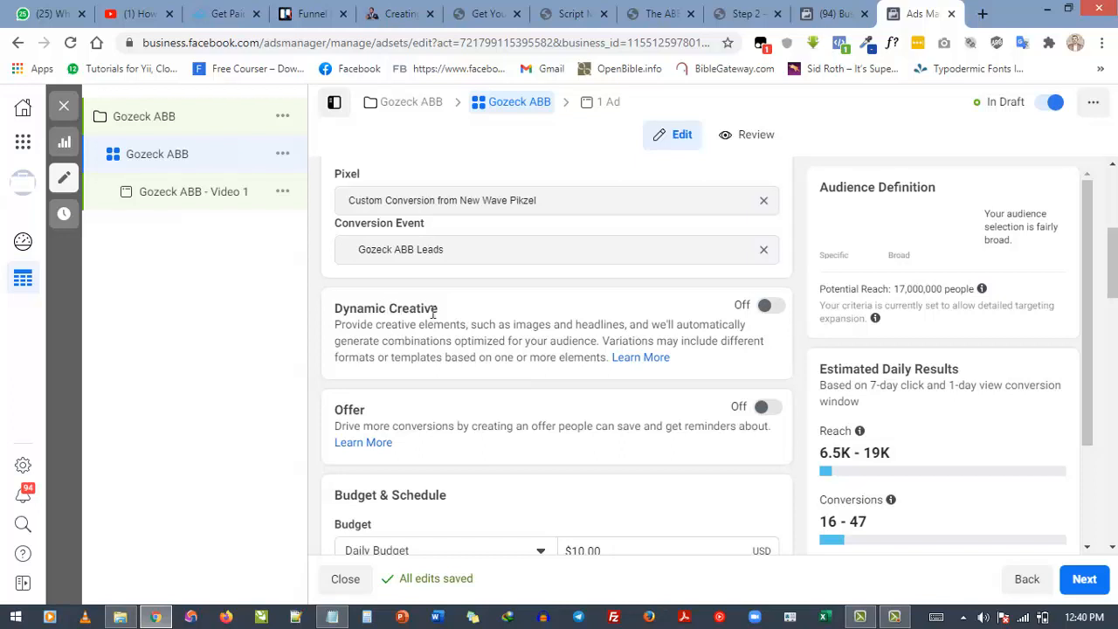
{"action": "scroll", "coordinate": [433, 313], "scroll_direction": "down", "scroll_amount": 2}
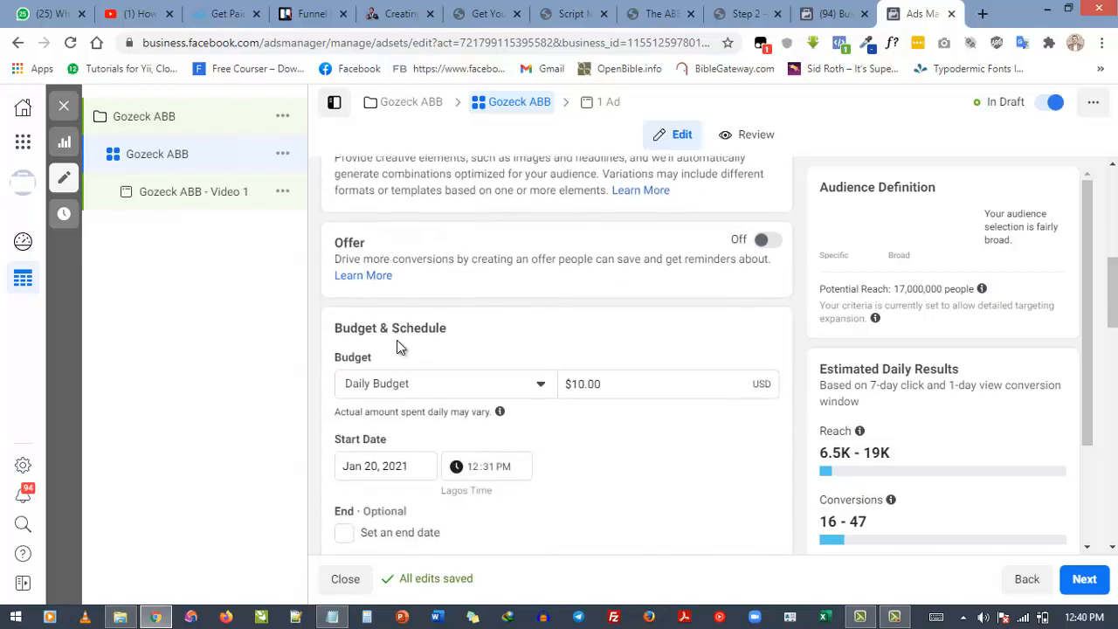
{"action": "scroll", "coordinate": [397, 347], "scroll_direction": "down", "scroll_amount": 1}
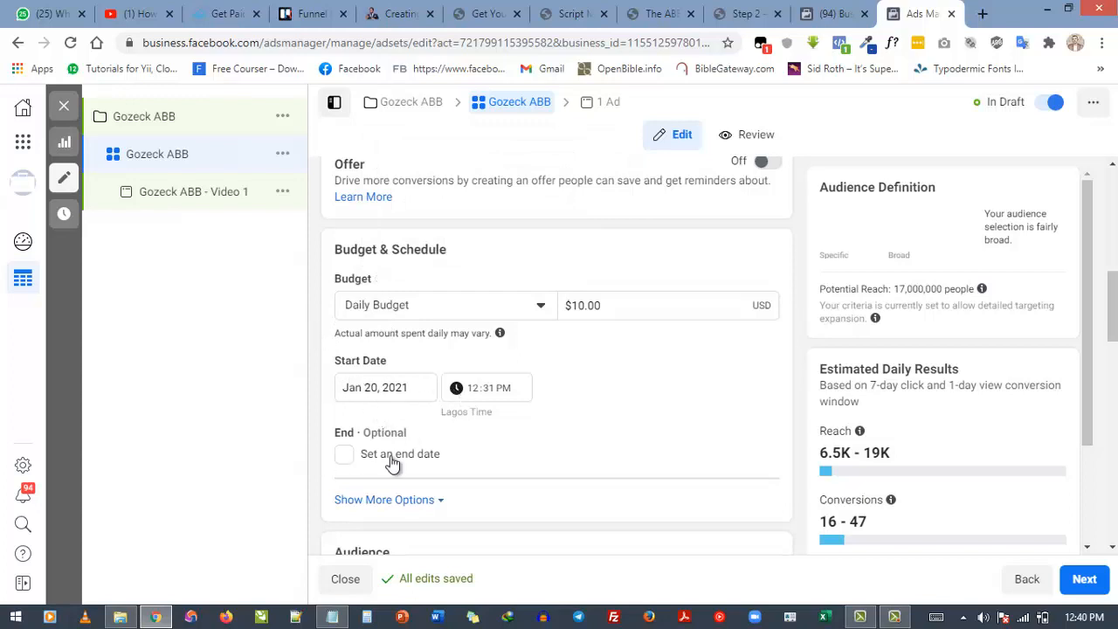
{"action": "scroll", "coordinate": [390, 447], "scroll_direction": "down", "scroll_amount": 2}
{"action": "scroll", "coordinate": [361, 365], "scroll_direction": "down", "scroll_amount": 2}
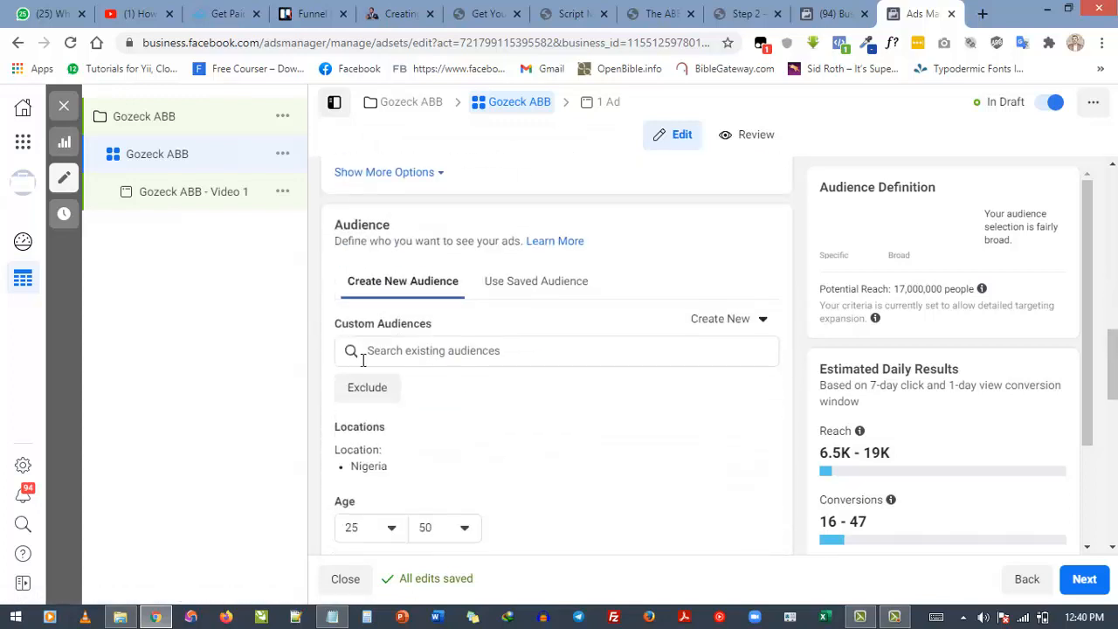
Remove Nigeria from the audience's targeted locations.
{"action": "scroll", "coordinate": [405, 308], "scroll_direction": "down", "scroll_amount": 1}
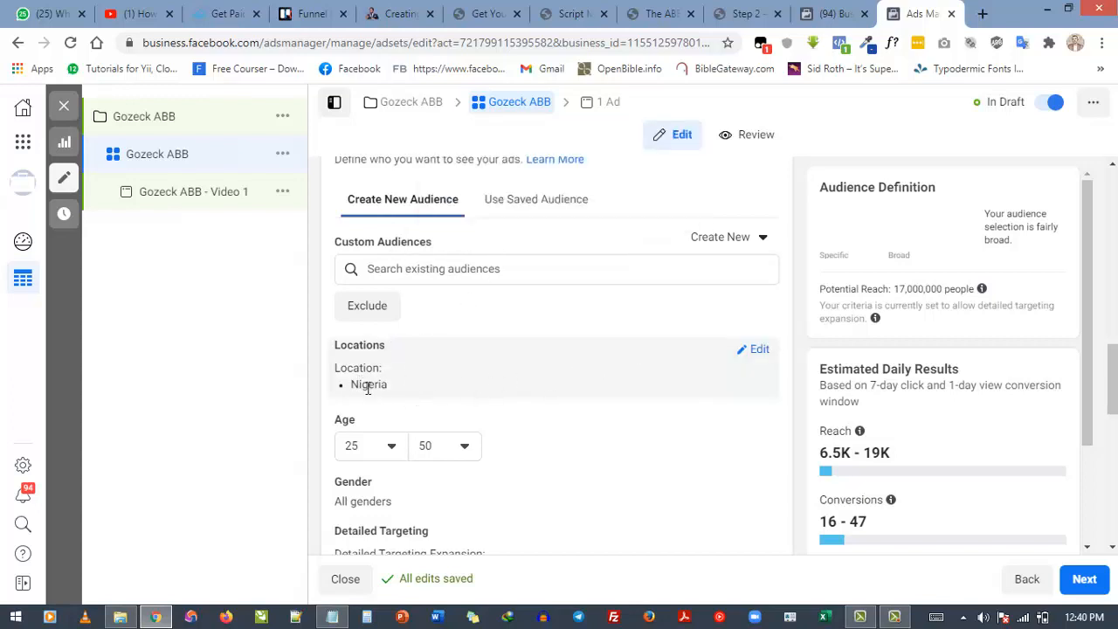
{"action": "left_click", "coordinate": [753, 354]}
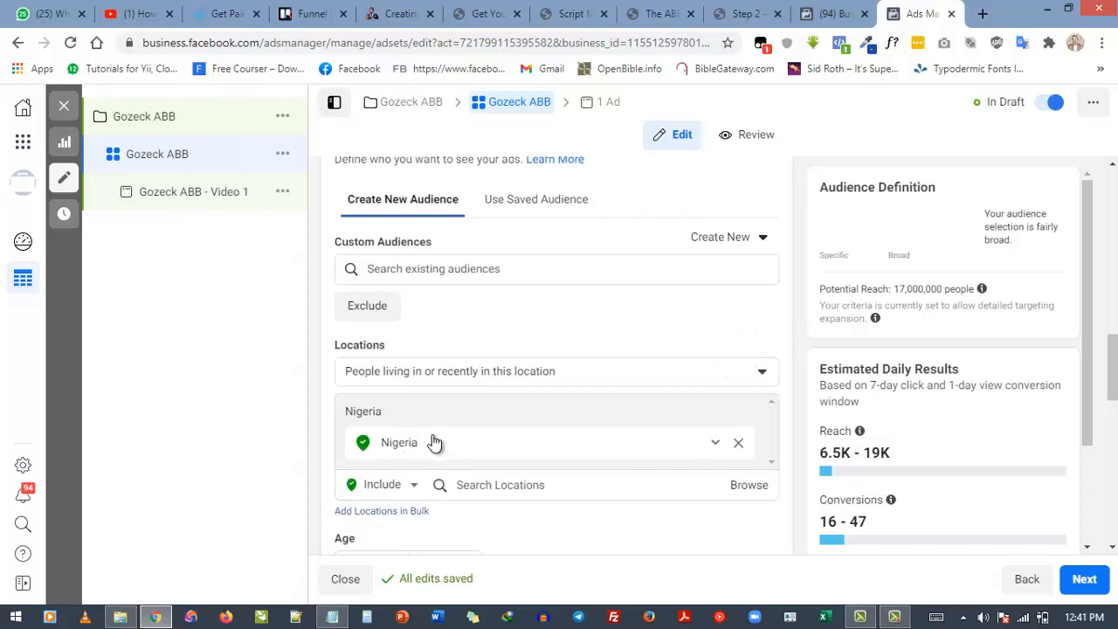
{"action": "left_click", "coordinate": [739, 443]}
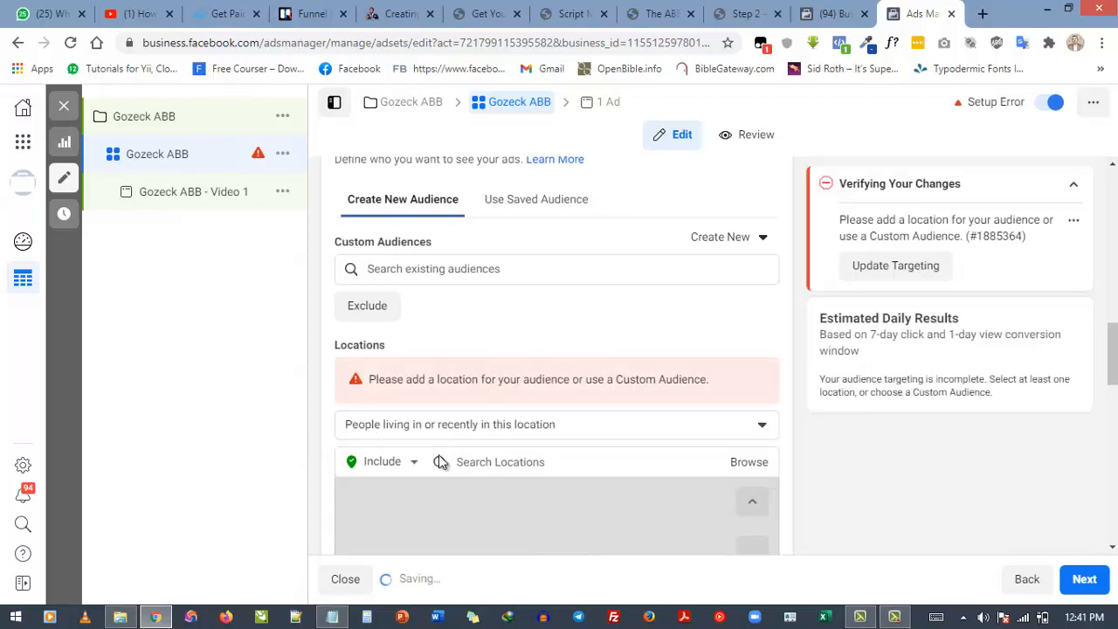
Search the audience locations for ghana and include the country Ghana as a targeted location.
{"action": "left_click", "coordinate": [447, 426]}
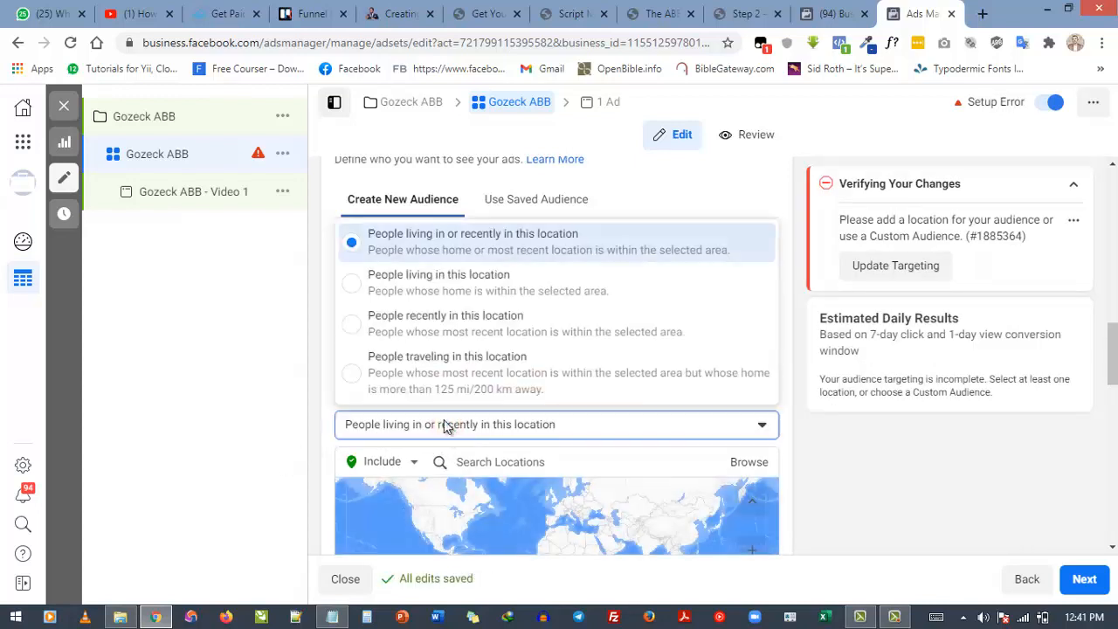
{"action": "left_click", "coordinate": [513, 463]}
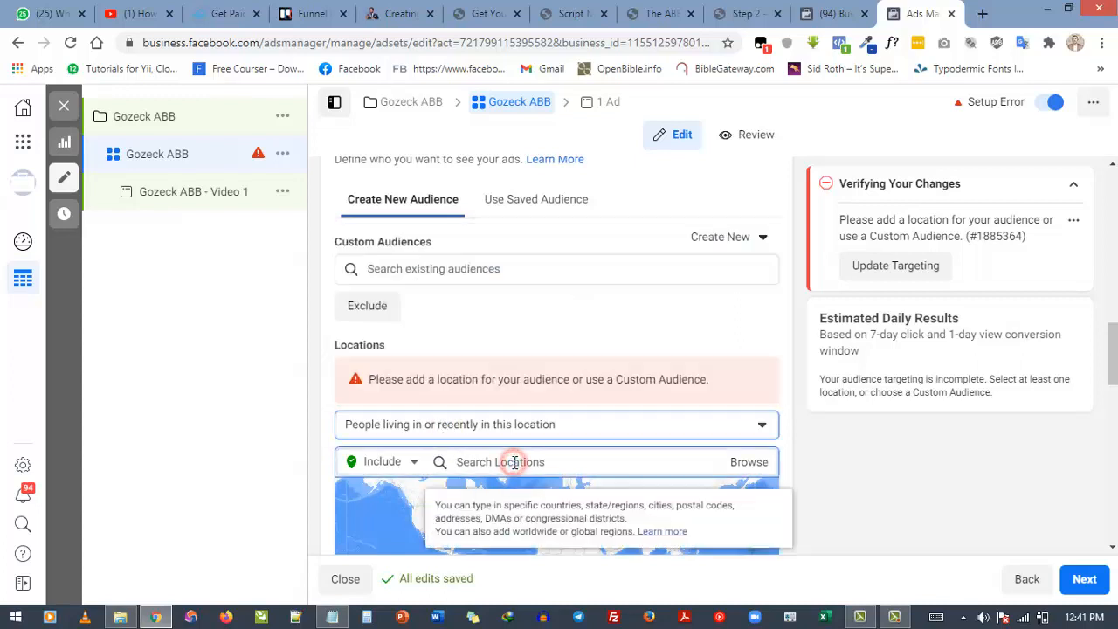
{"action": "left_click", "coordinate": [513, 463]}
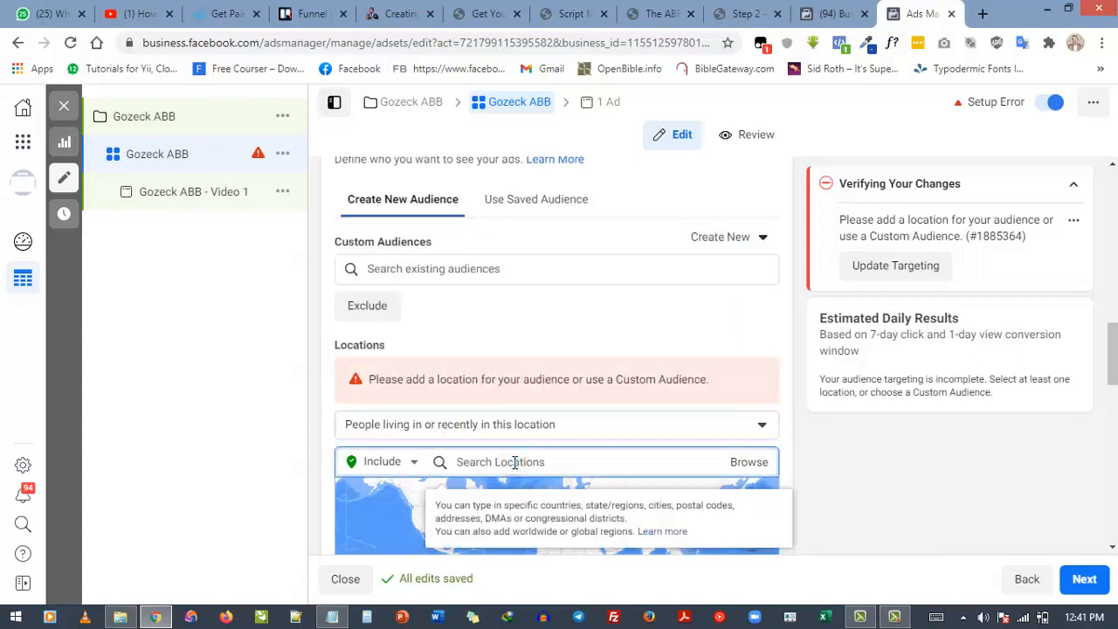
{"action": "type", "text": "ghana"}
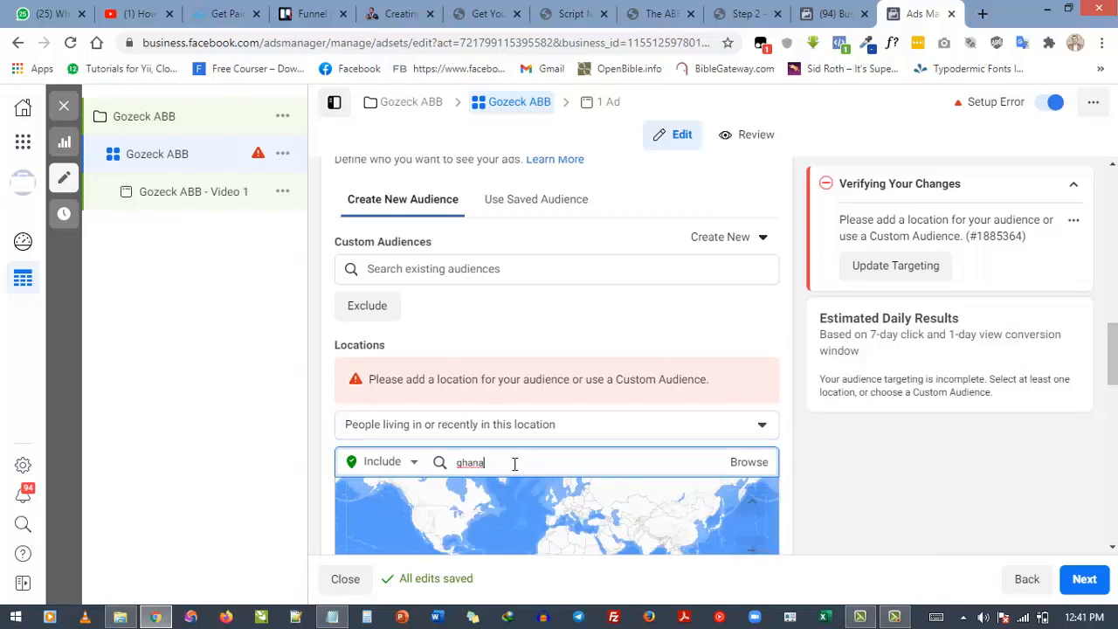
{"action": "scroll", "coordinate": [619, 394], "scroll_direction": "down", "scroll_amount": 2}
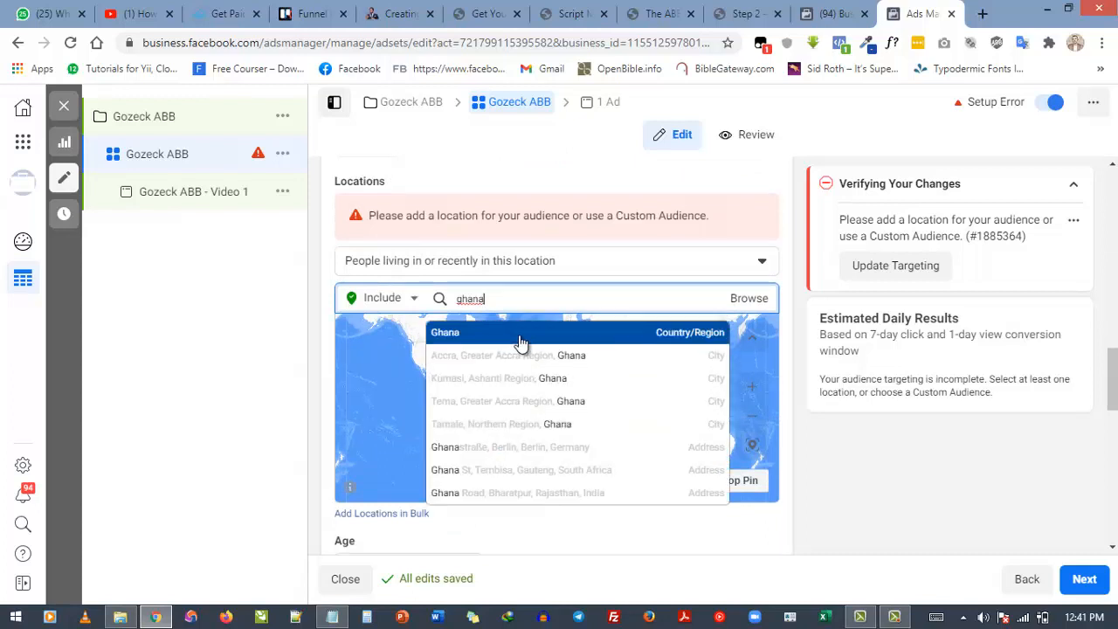
{"action": "left_click", "coordinate": [687, 335]}
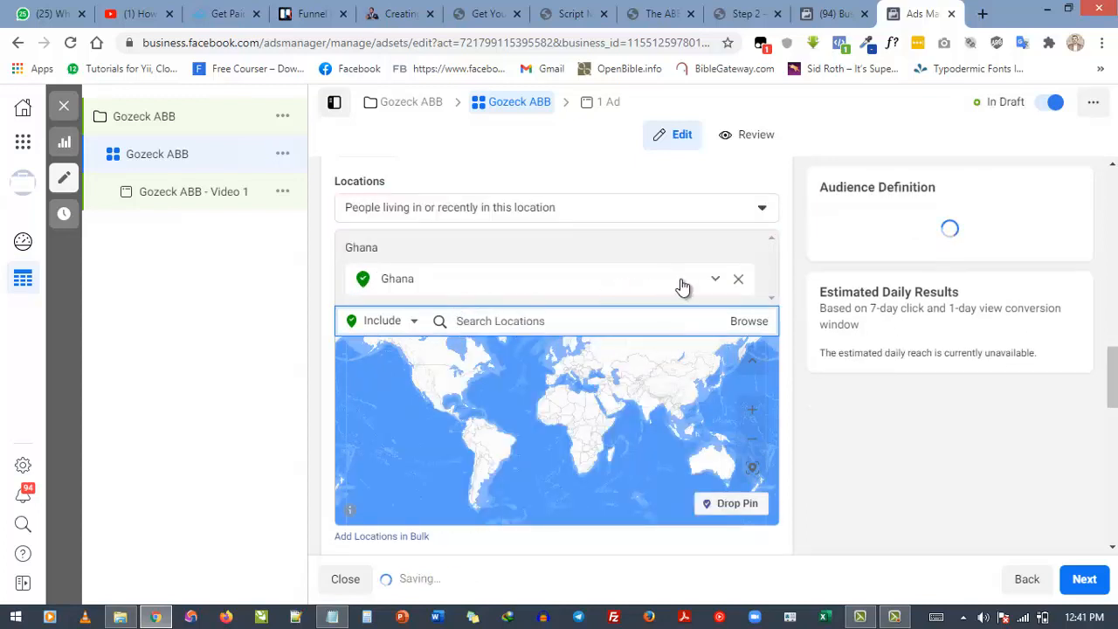
Replace Ghana in the audience's targeted locations with the state of Lagos, Nigeria, found by searching for lagos.
{"action": "left_click", "coordinate": [739, 280]}
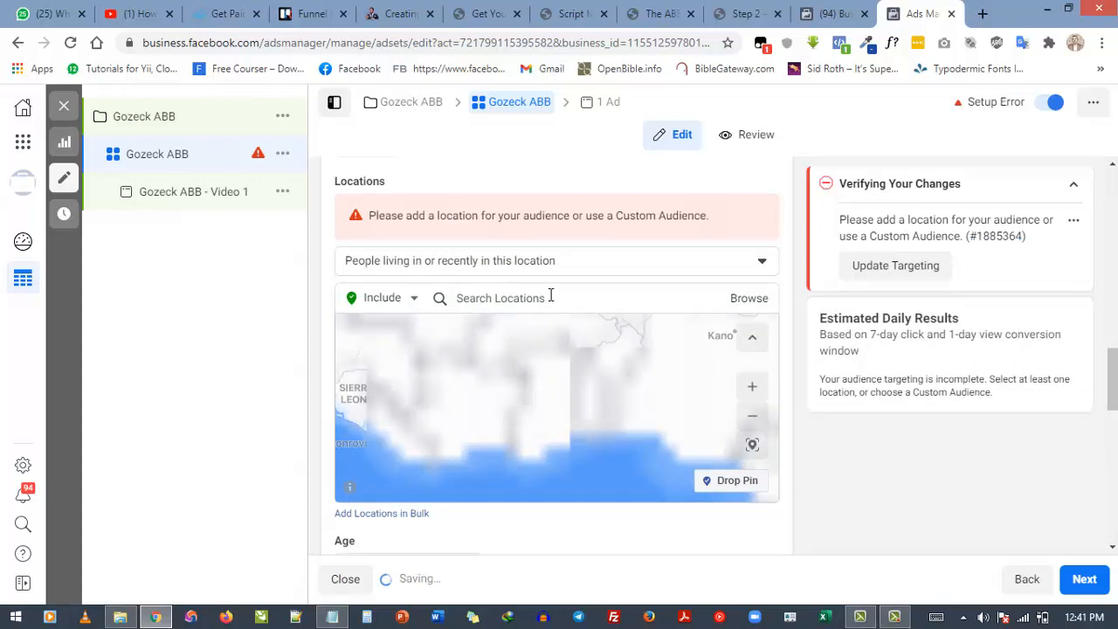
{"action": "left_click", "coordinate": [551, 297]}
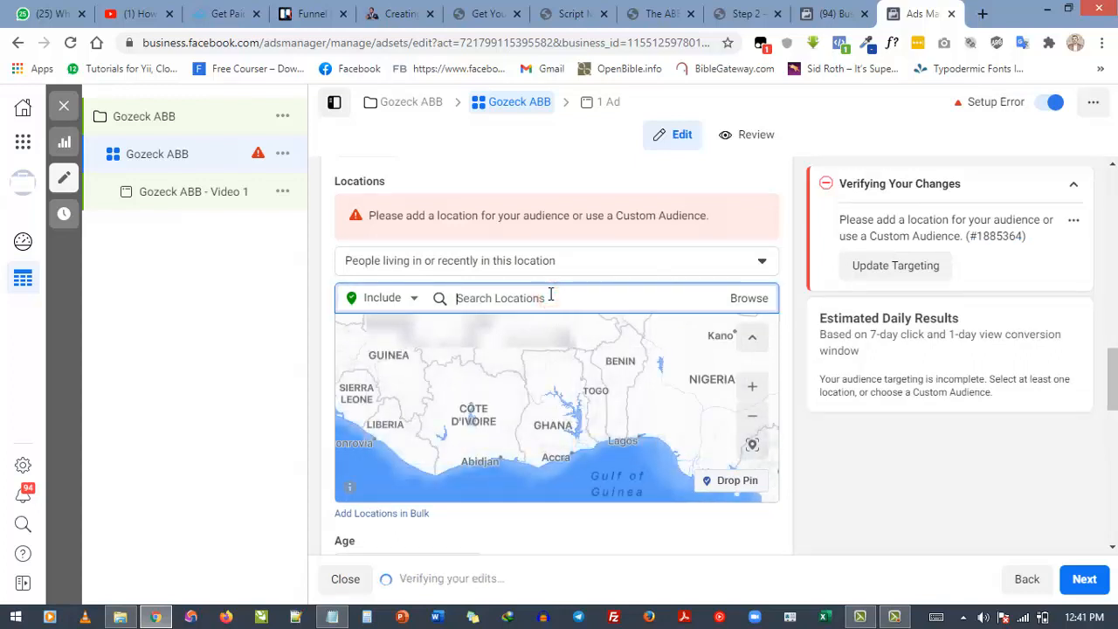
{"action": "type", "text": "("}
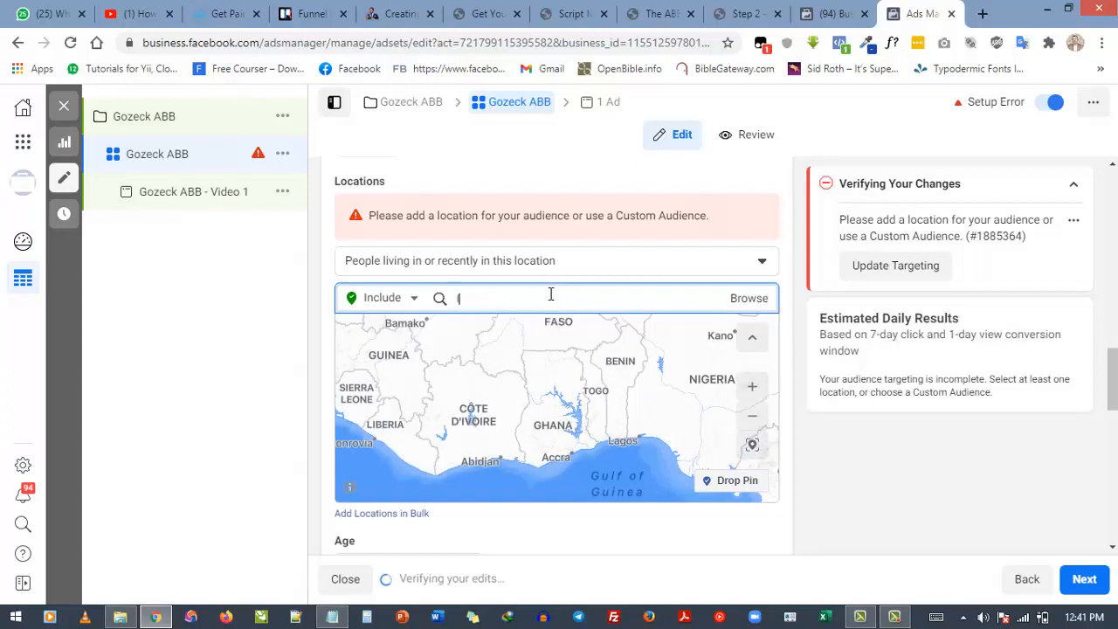
{"action": "type", "text": "agos"}
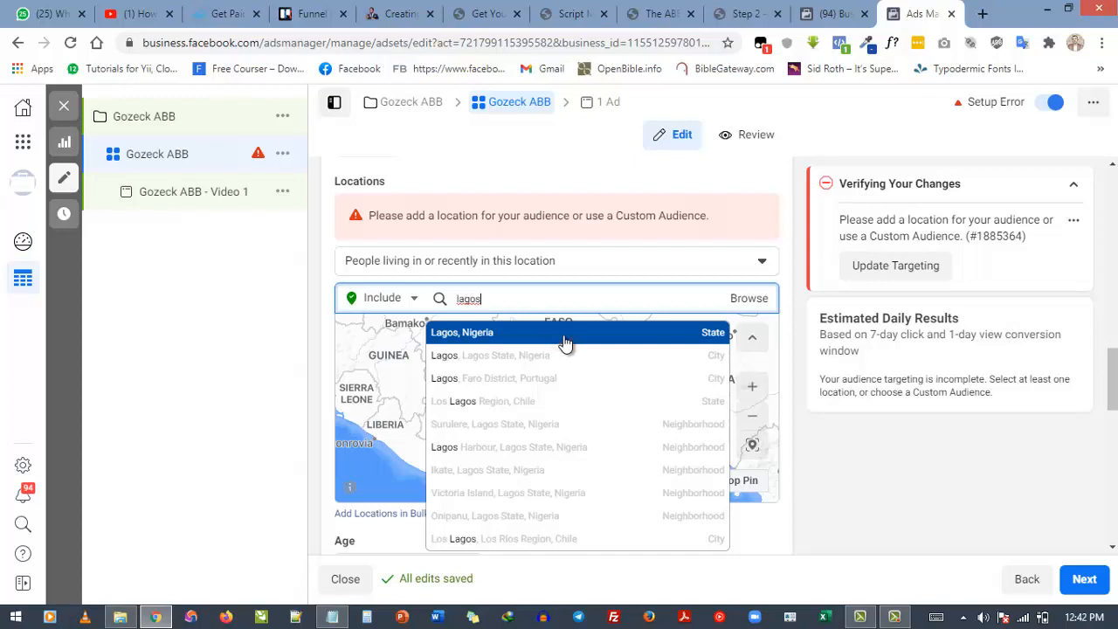
{"action": "left_click", "coordinate": [565, 342]}
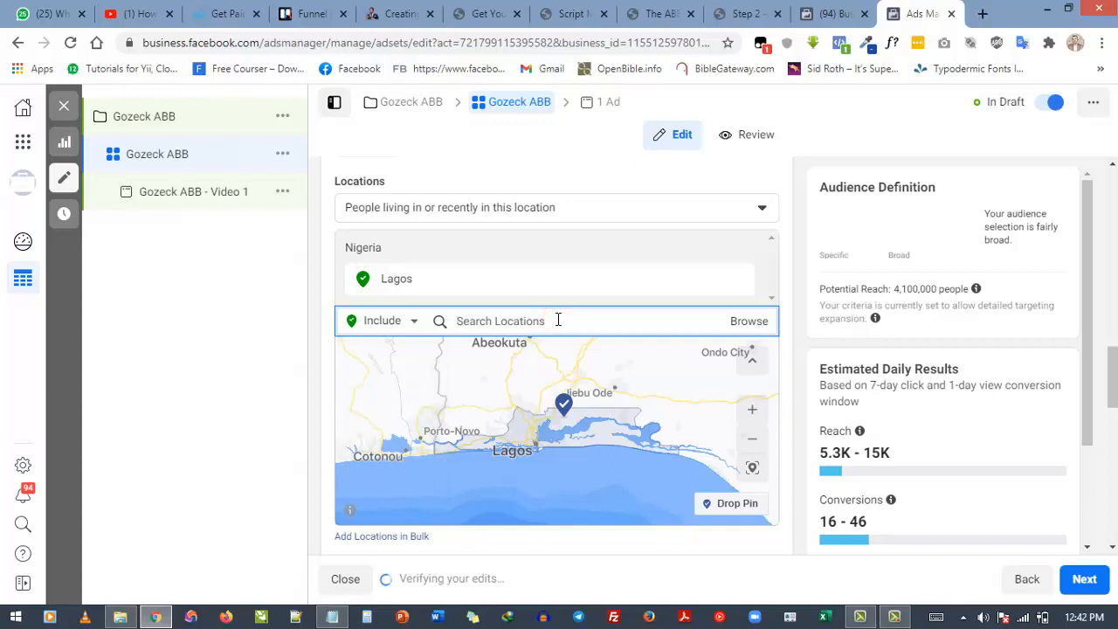
Search the audience locations for port harc and include the city of Port Harcourt, Rivers State, Nigeria.
{"action": "type", "text": "t"}
{"action": "key", "text": "BackSpace"}
{"action": "key", "text": "BackSpace"}
{"action": "key", "text": "BackSpace"}
{"action": "type", "text": "port harc"}
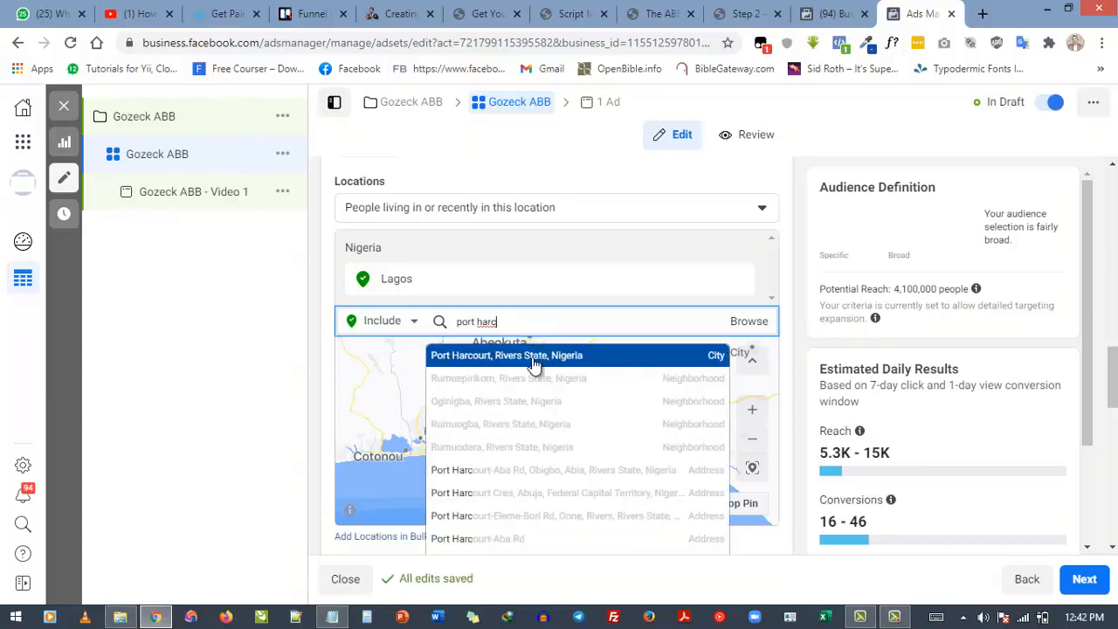
{"action": "left_click", "coordinate": [531, 359]}
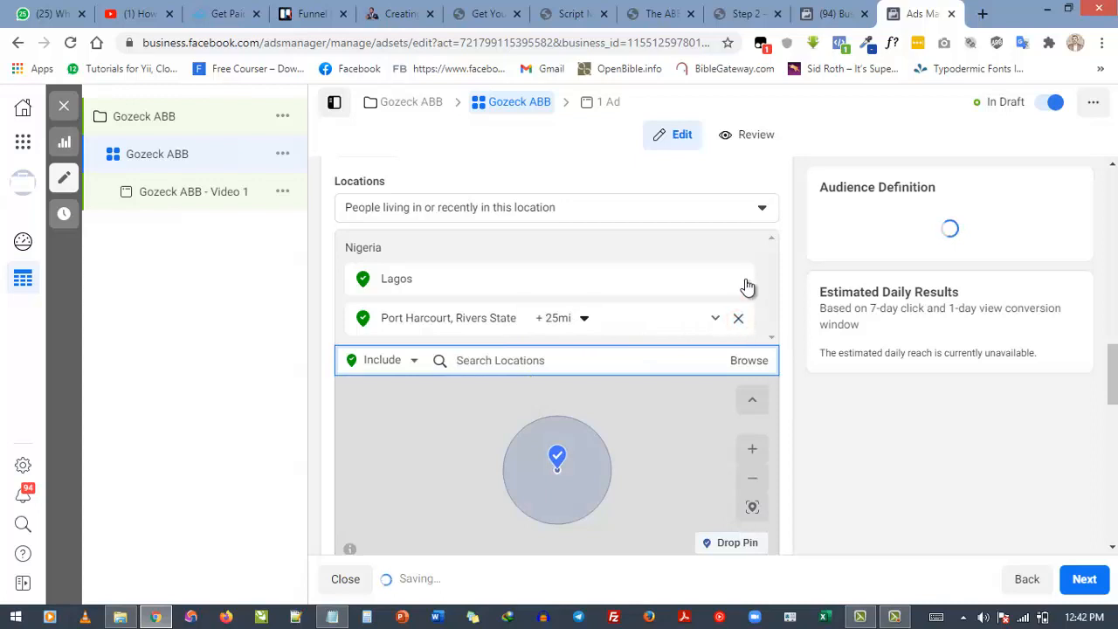
Remove Lagos and Port Harcourt from the targeted locations and include the whole country of Nigeria instead.
{"action": "left_click", "coordinate": [739, 318]}
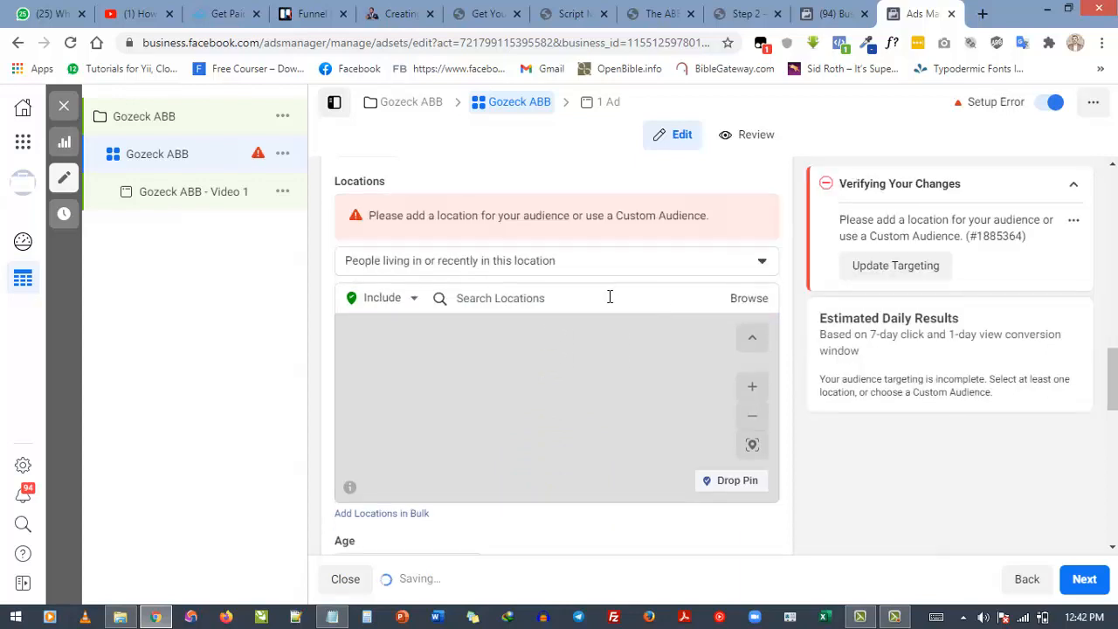
{"action": "left_click", "coordinate": [610, 297]}
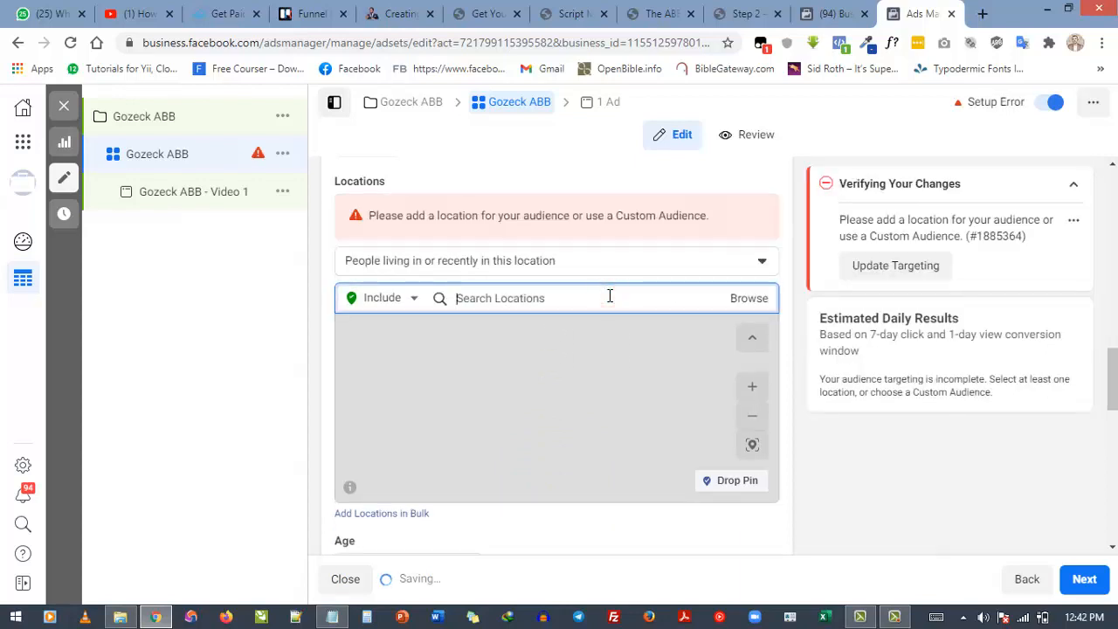
{"action": "type", "text": "nige"}
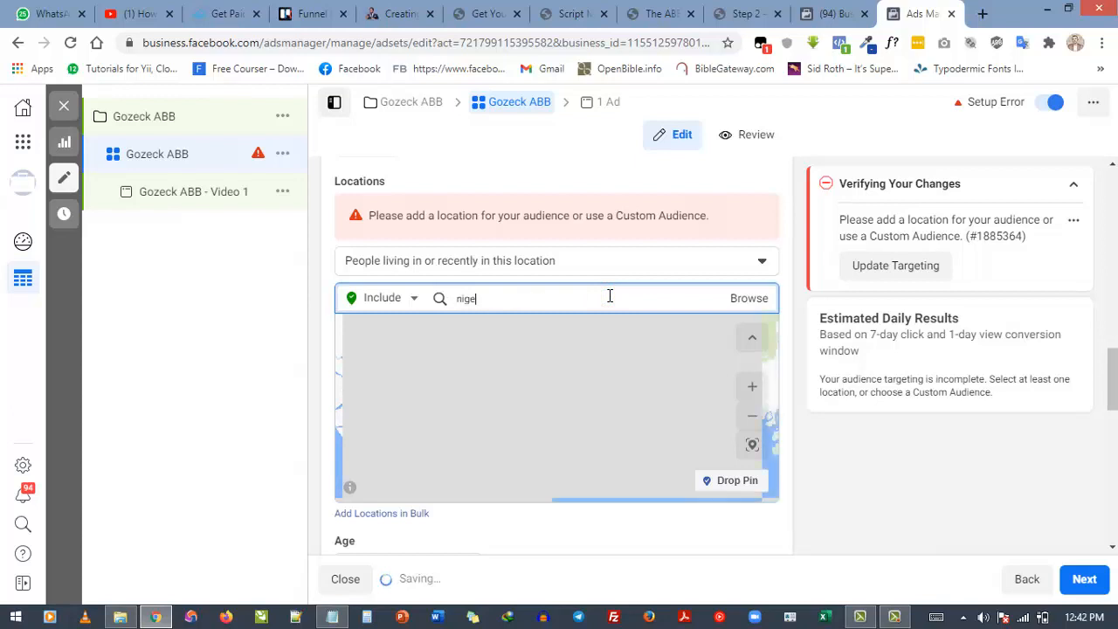
{"action": "type", "text": "ria"}
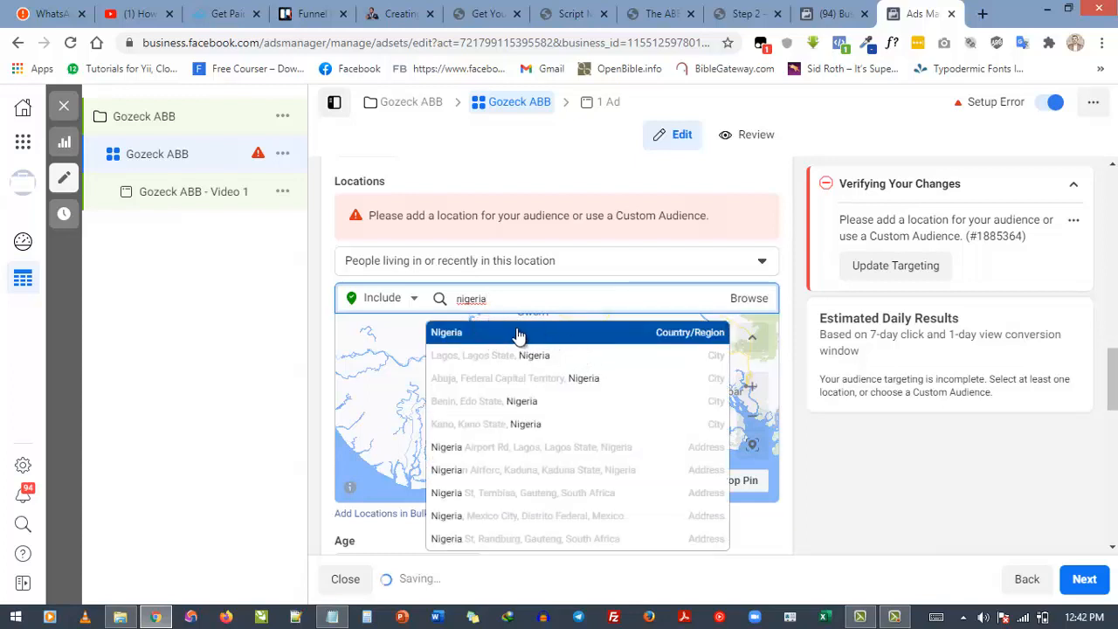
{"action": "left_click", "coordinate": [518, 333]}
Review the ad set's locations, age, gender, detailed targeting, languages, placements, optimization and delivery, and daily budget settings.
{"action": "scroll", "coordinate": [614, 321], "scroll_direction": "down", "scroll_amount": 3}
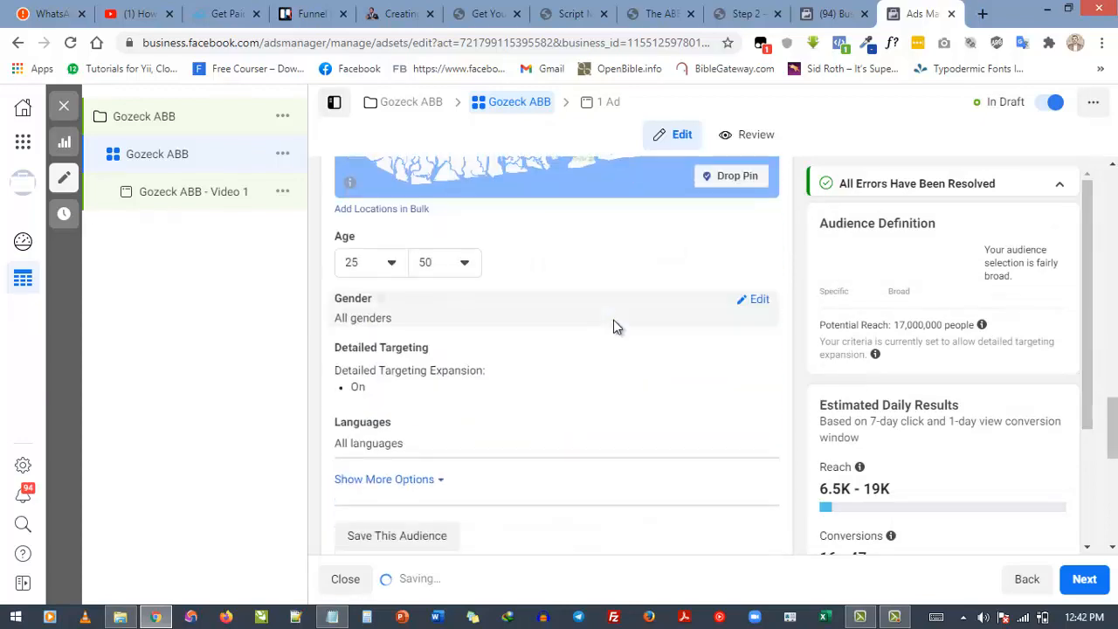
{"action": "scroll", "coordinate": [611, 345], "scroll_direction": "up", "scroll_amount": 2}
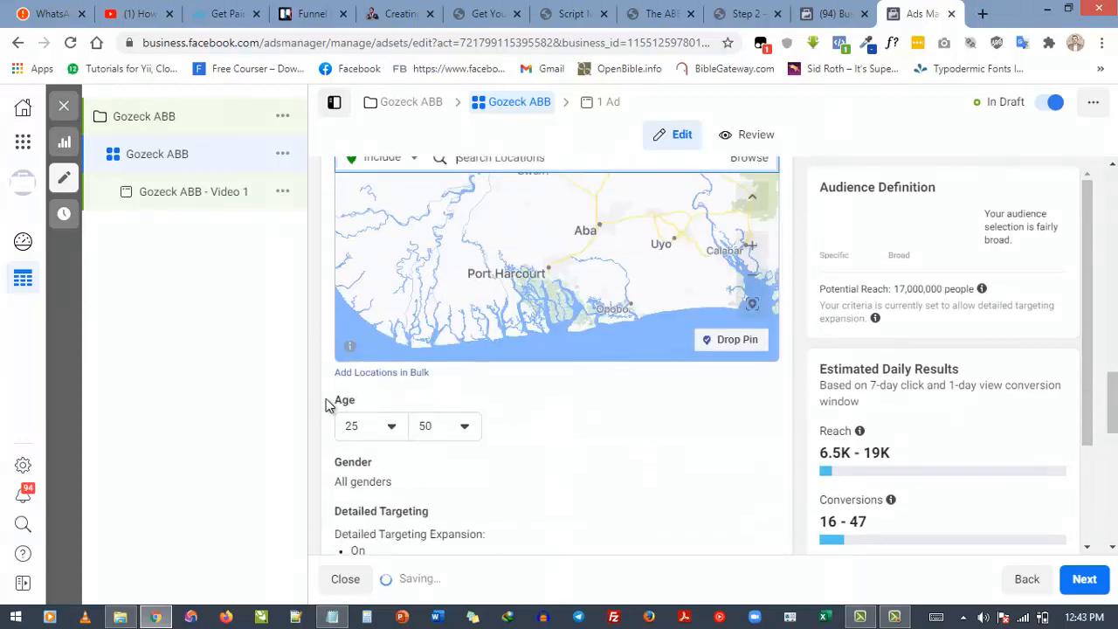
{"action": "left_click", "coordinate": [325, 403]}
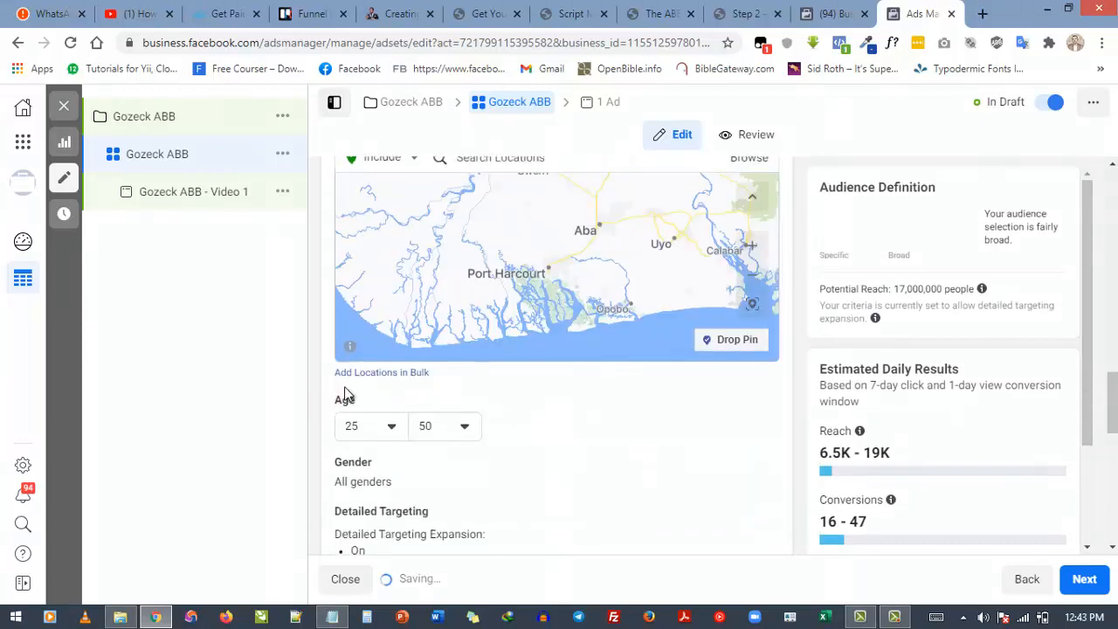
{"action": "scroll", "coordinate": [350, 398], "scroll_direction": "down", "scroll_amount": 4}
{"action": "scroll", "coordinate": [364, 249], "scroll_direction": "up", "scroll_amount": 1}
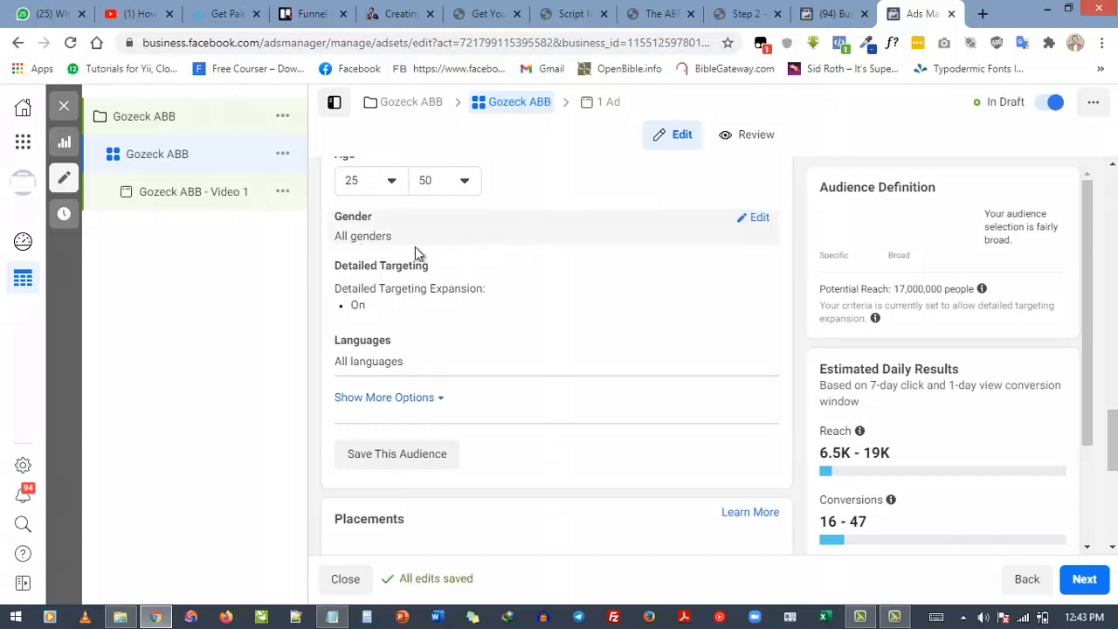
{"action": "scroll", "coordinate": [387, 313], "scroll_direction": "down", "scroll_amount": 2}
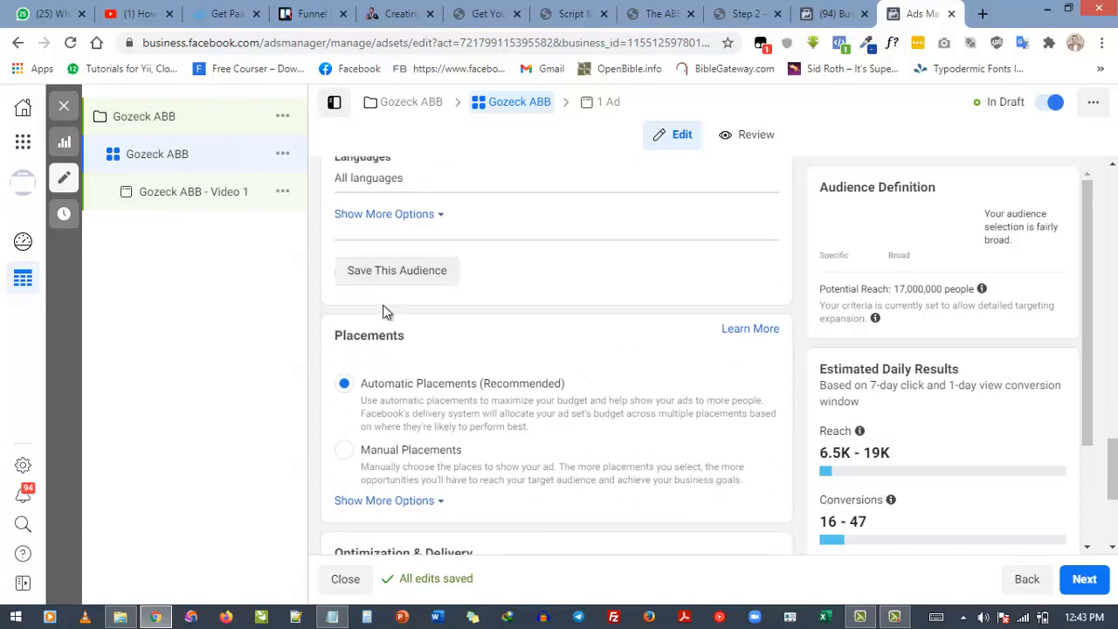
{"action": "scroll", "coordinate": [387, 313], "scroll_direction": "up", "scroll_amount": 8}
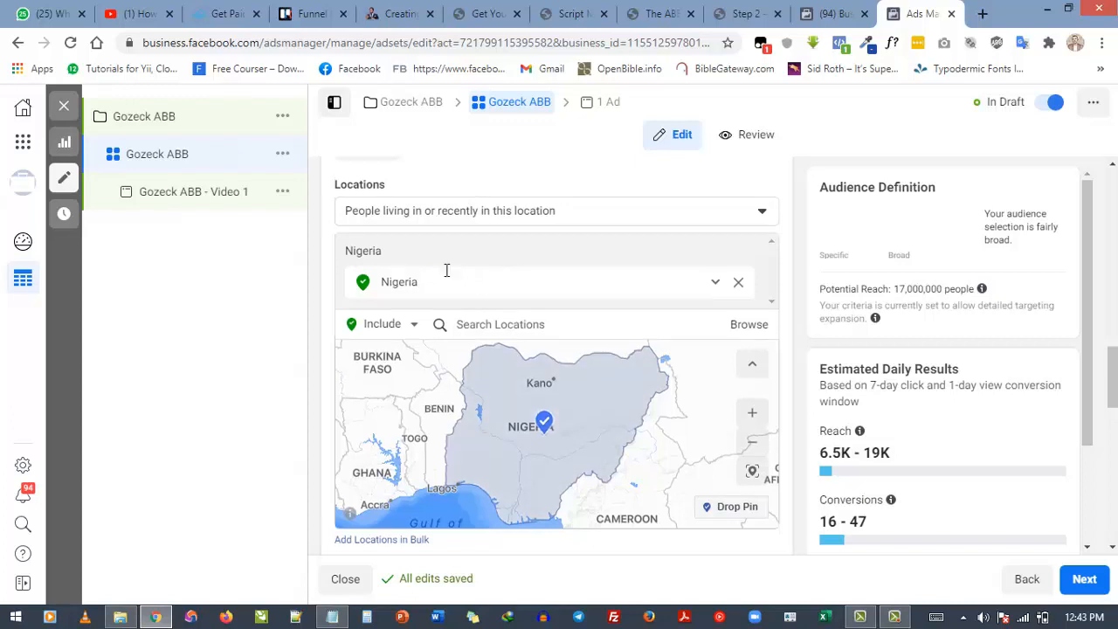
{"action": "scroll", "coordinate": [445, 273], "scroll_direction": "up", "scroll_amount": 3}
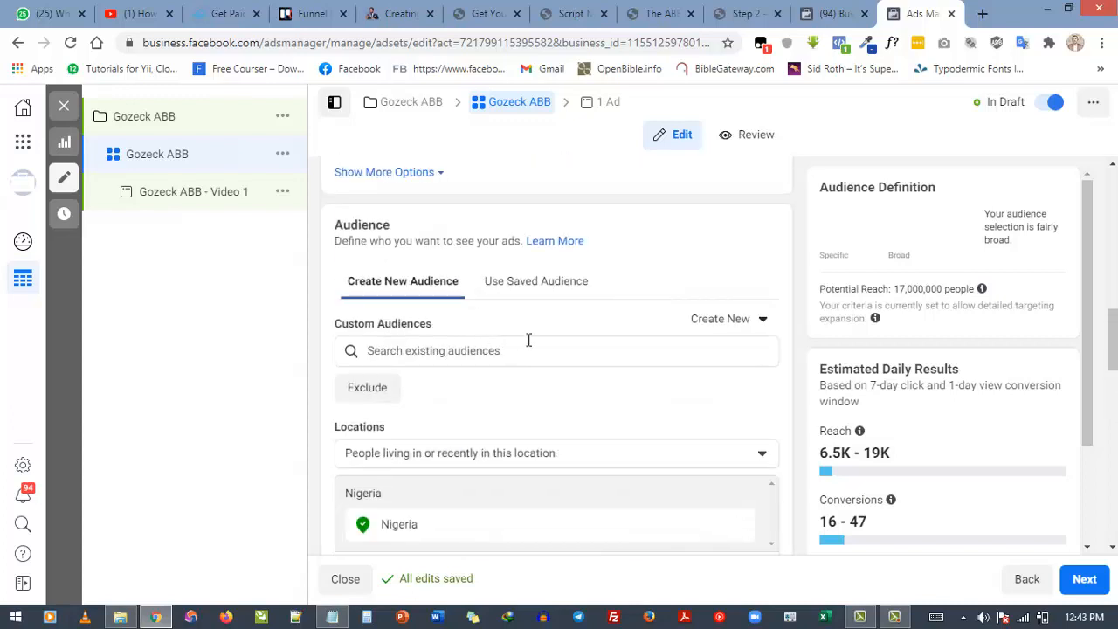
{"action": "scroll", "coordinate": [448, 346], "scroll_direction": "down", "scroll_amount": 1}
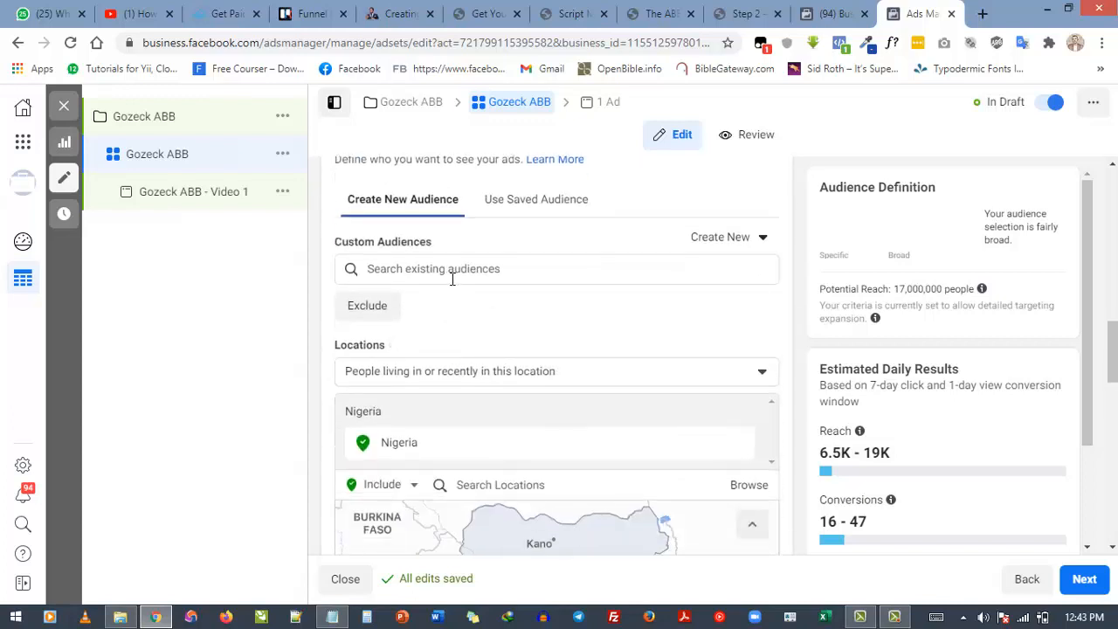
{"action": "scroll", "coordinate": [449, 278], "scroll_direction": "down", "scroll_amount": 10}
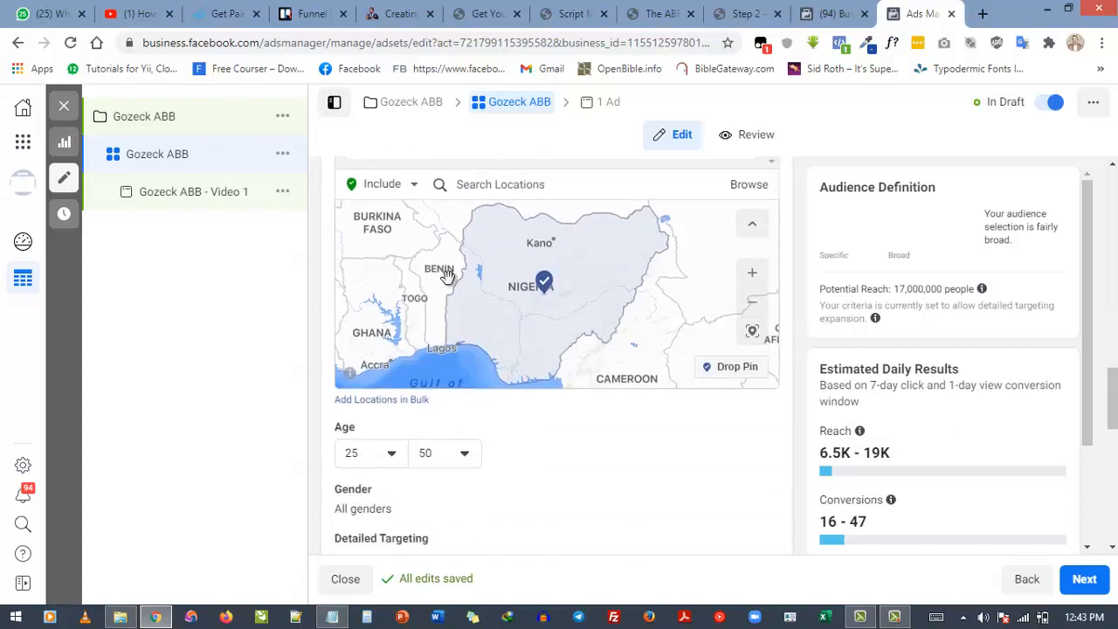
{"action": "scroll", "coordinate": [450, 286], "scroll_direction": "up", "scroll_amount": 2}
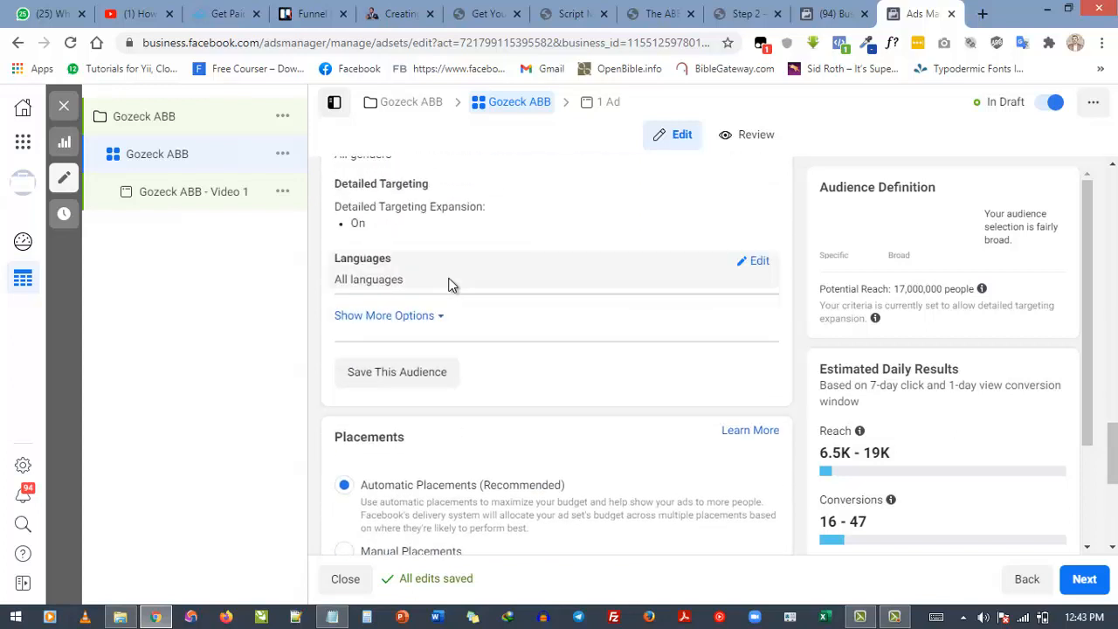
{"action": "scroll", "coordinate": [450, 284], "scroll_direction": "down", "scroll_amount": 3}
{"action": "scroll", "coordinate": [448, 284], "scroll_direction": "down", "scroll_amount": 1}
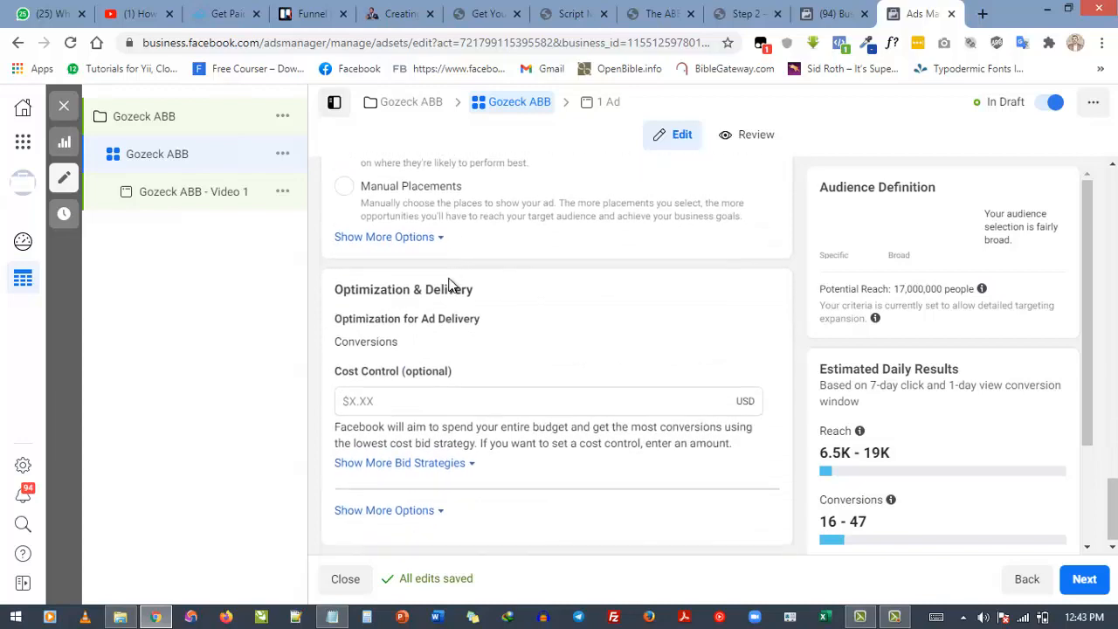
{"action": "scroll", "coordinate": [450, 280], "scroll_direction": "up", "scroll_amount": 10}
{"action": "scroll", "coordinate": [472, 288], "scroll_direction": "up", "scroll_amount": 5}
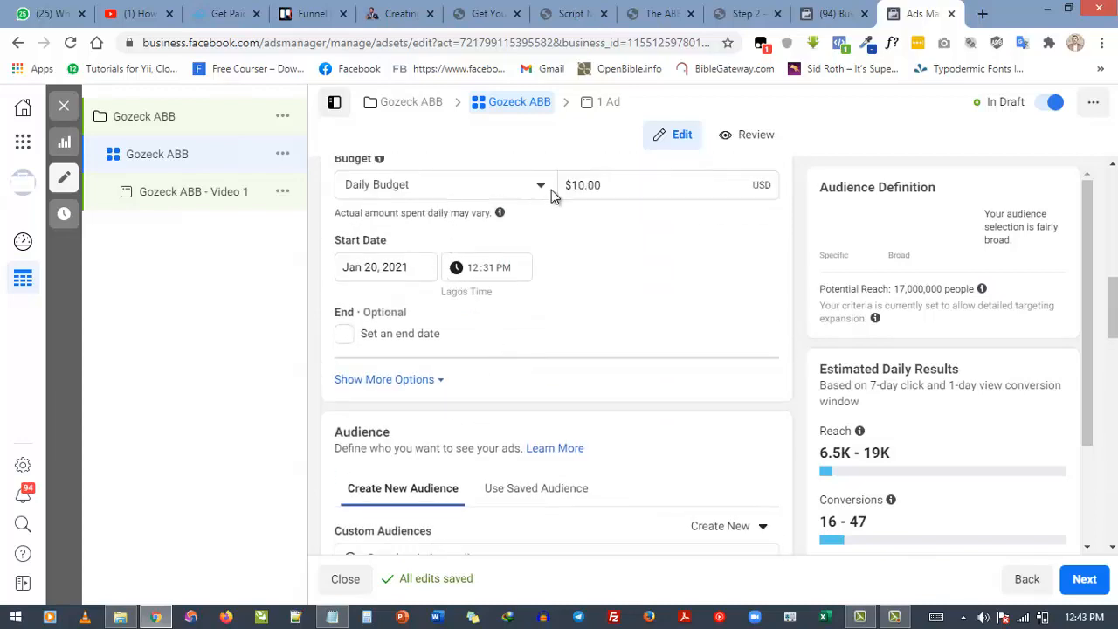
{"action": "scroll", "coordinate": [566, 205], "scroll_direction": "down", "scroll_amount": 12}
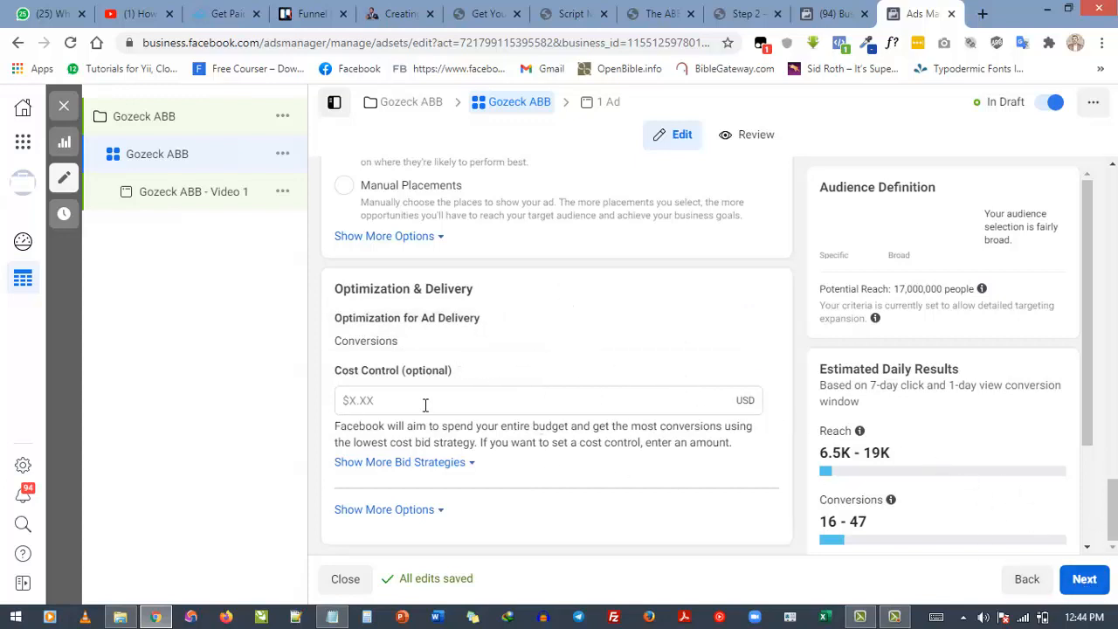
Switch the ad set to Manual Placements and exclude the Audience Network platform.
{"action": "scroll", "coordinate": [483, 341], "scroll_direction": "up", "scroll_amount": 1}
{"action": "scroll", "coordinate": [483, 341], "scroll_direction": "up", "scroll_amount": 1}
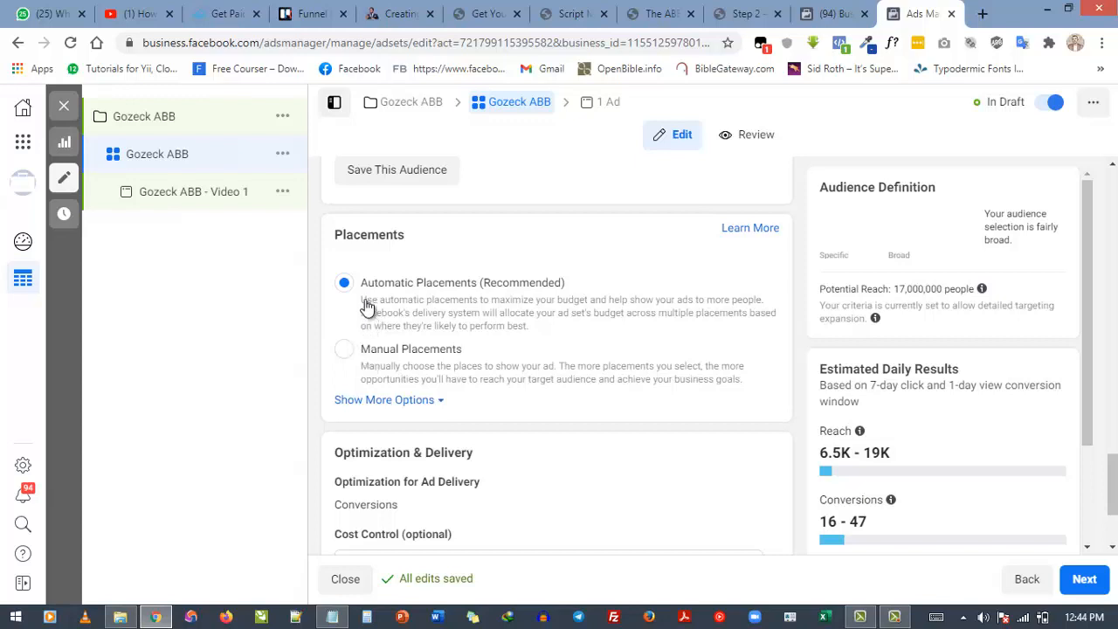
{"action": "left_click", "coordinate": [347, 350]}
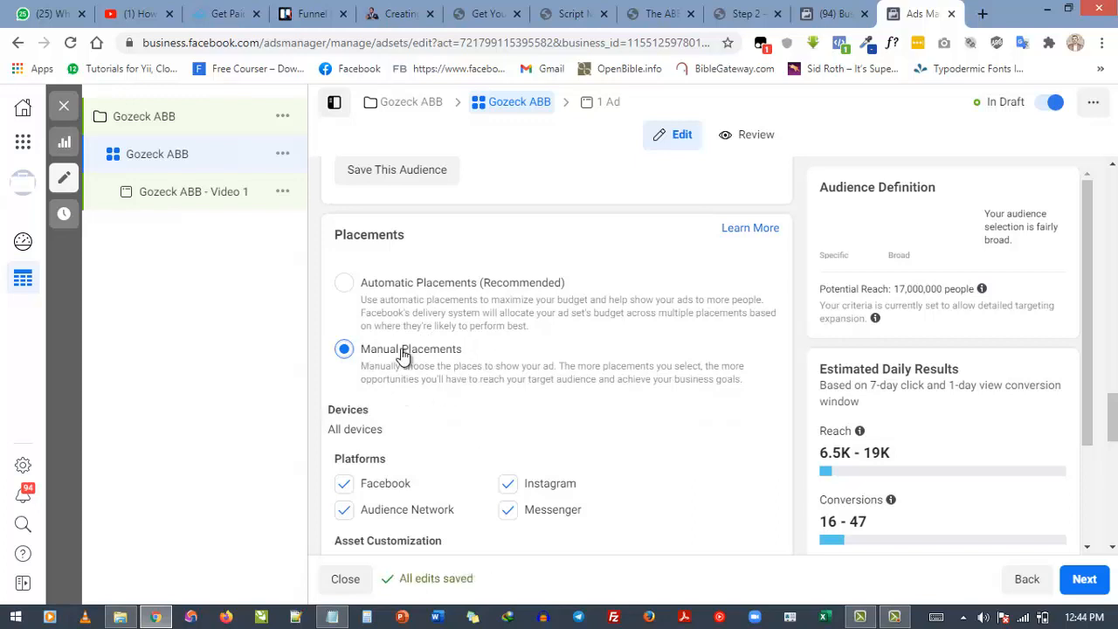
{"action": "scroll", "coordinate": [404, 354], "scroll_direction": "down", "scroll_amount": 2}
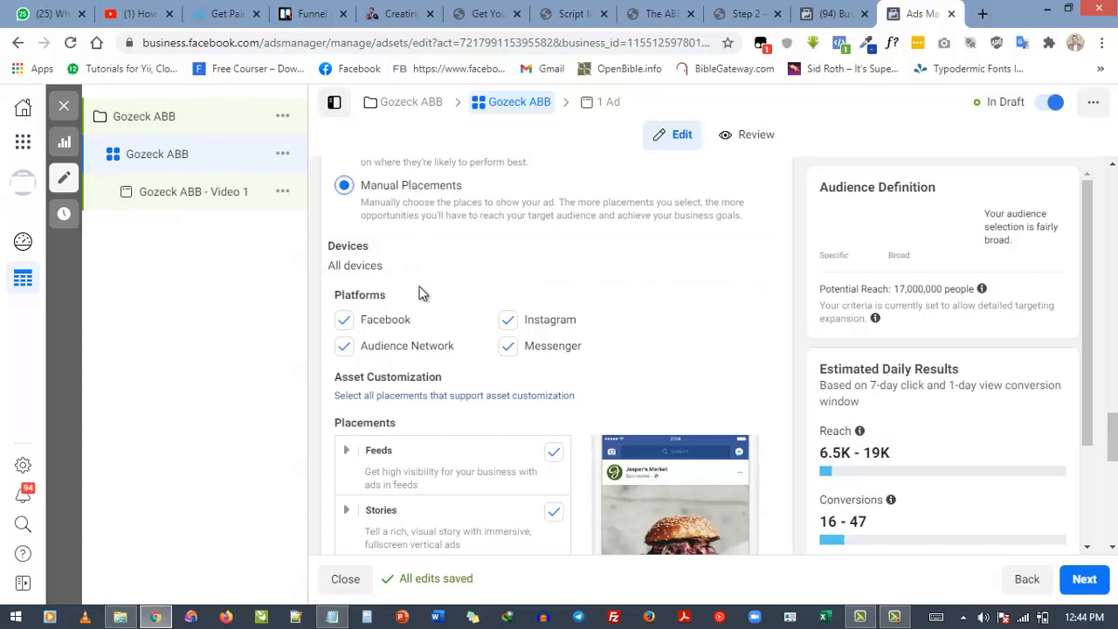
{"action": "left_click", "coordinate": [371, 349]}
{"action": "left_click", "coordinate": [341, 347]}
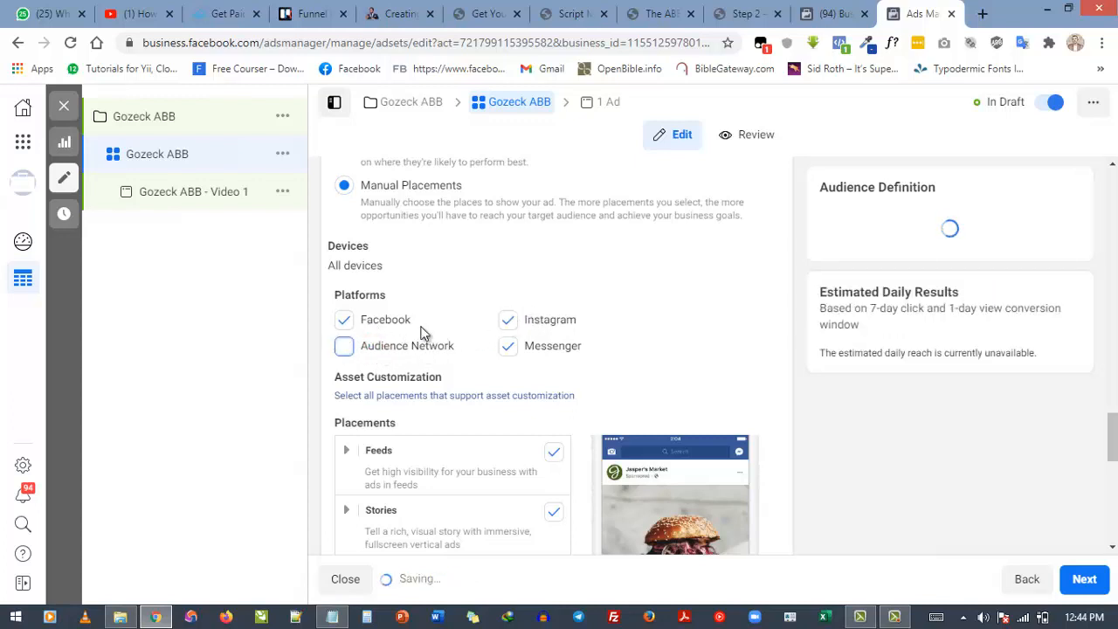
Switch to the Ad Assets folder to check the three Ad Creative videos, then return to Ads Manager.
{"action": "mouse_move", "coordinate": [122, 619]}
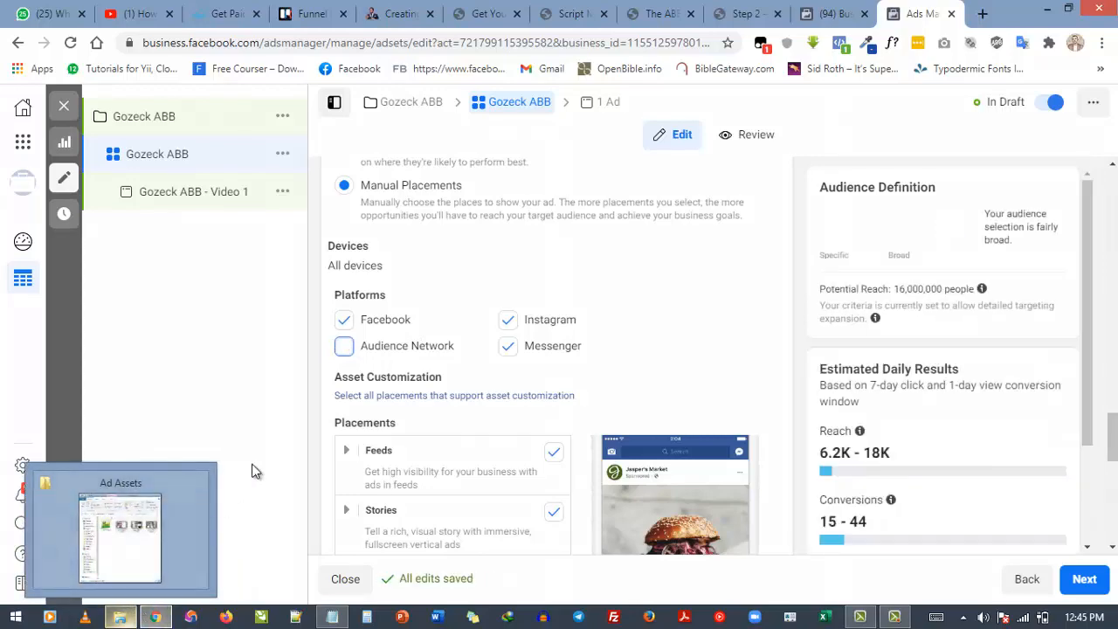
{"action": "left_click", "coordinate": [119, 550]}
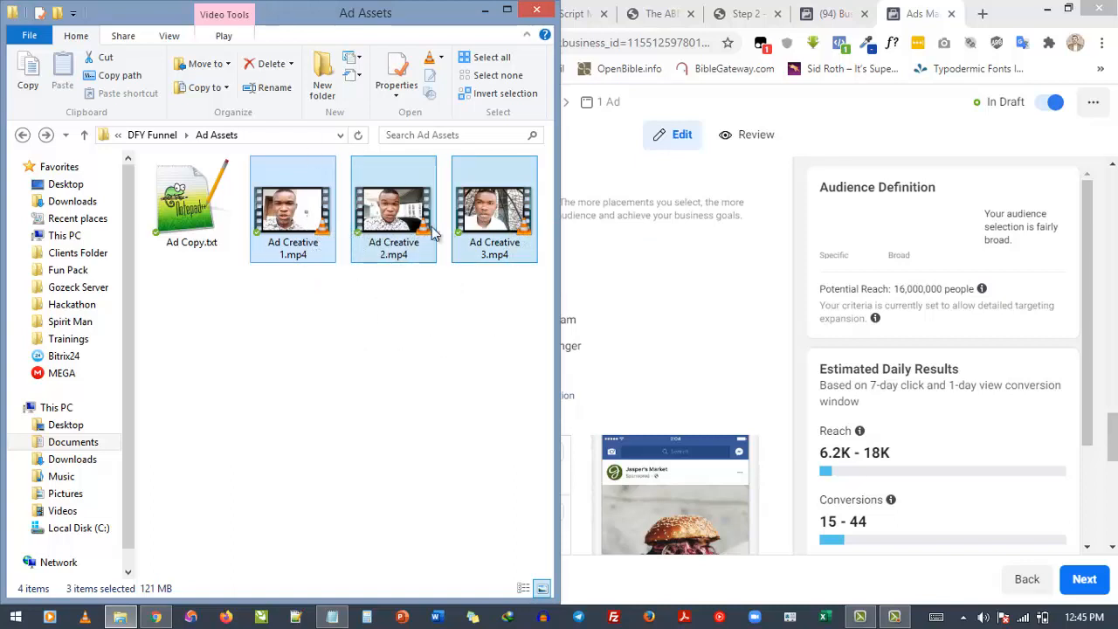
{"action": "left_click", "coordinate": [412, 305]}
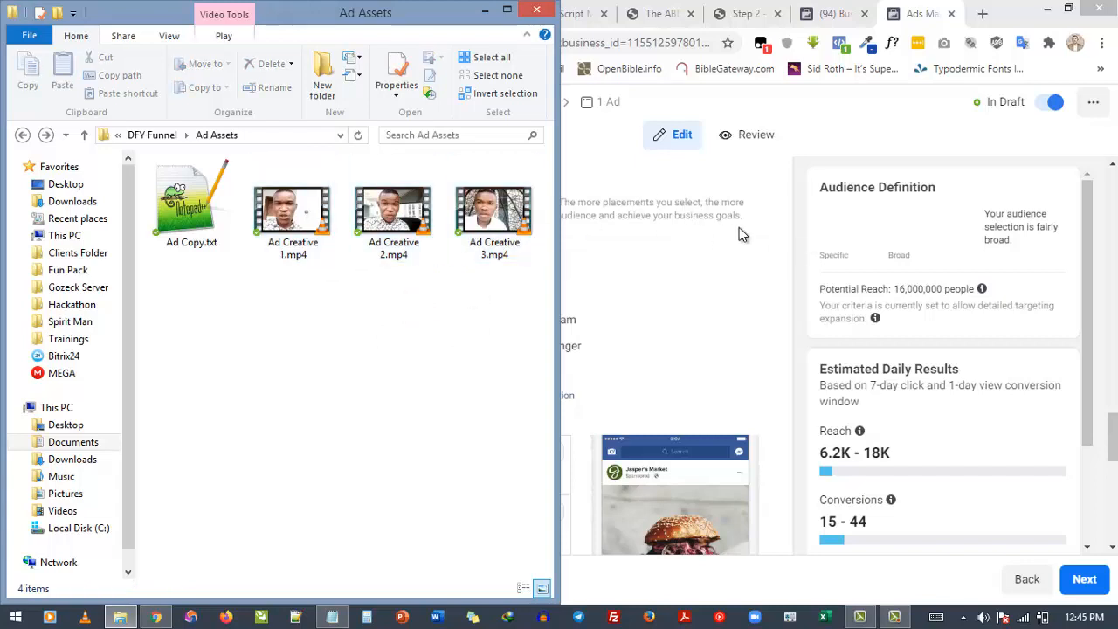
{"action": "left_click", "coordinate": [800, 235]}
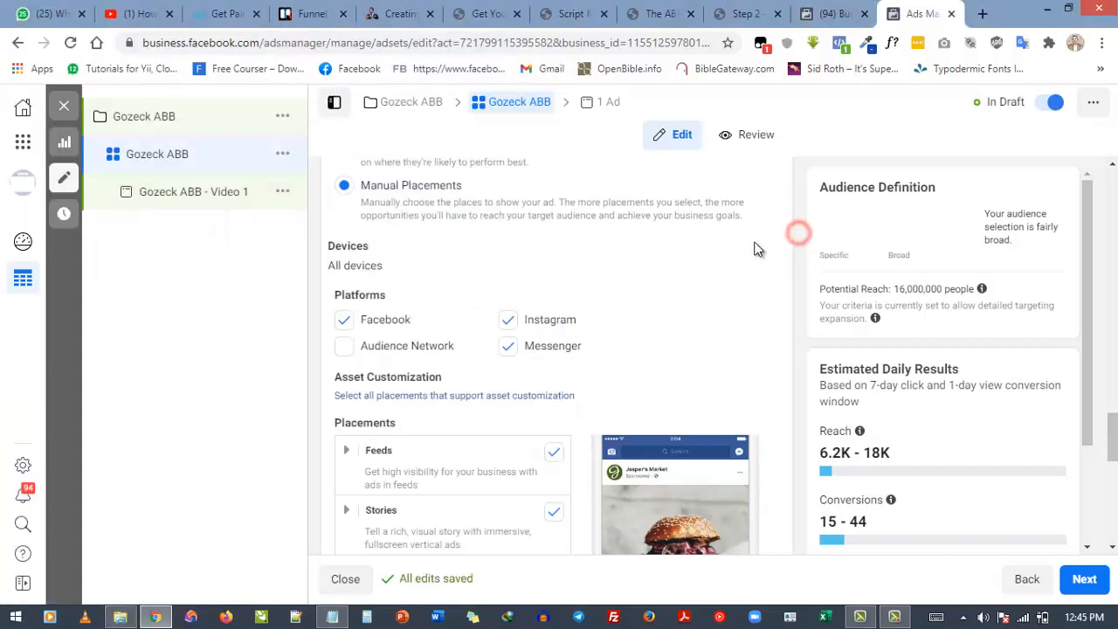
Exclude Instagram and Messenger from the ad set's platforms, keeping only Facebook selected.
{"action": "left_click", "coordinate": [507, 320]}
{"action": "left_click", "coordinate": [508, 348]}
{"action": "left_click", "coordinate": [510, 350]}
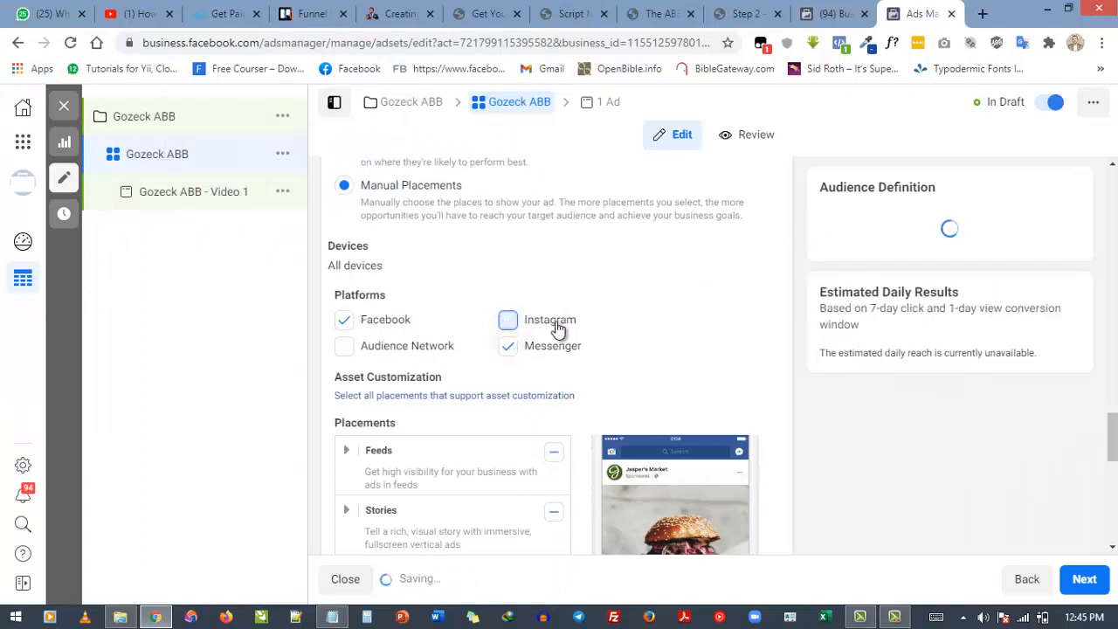
{"action": "left_click", "coordinate": [546, 345]}
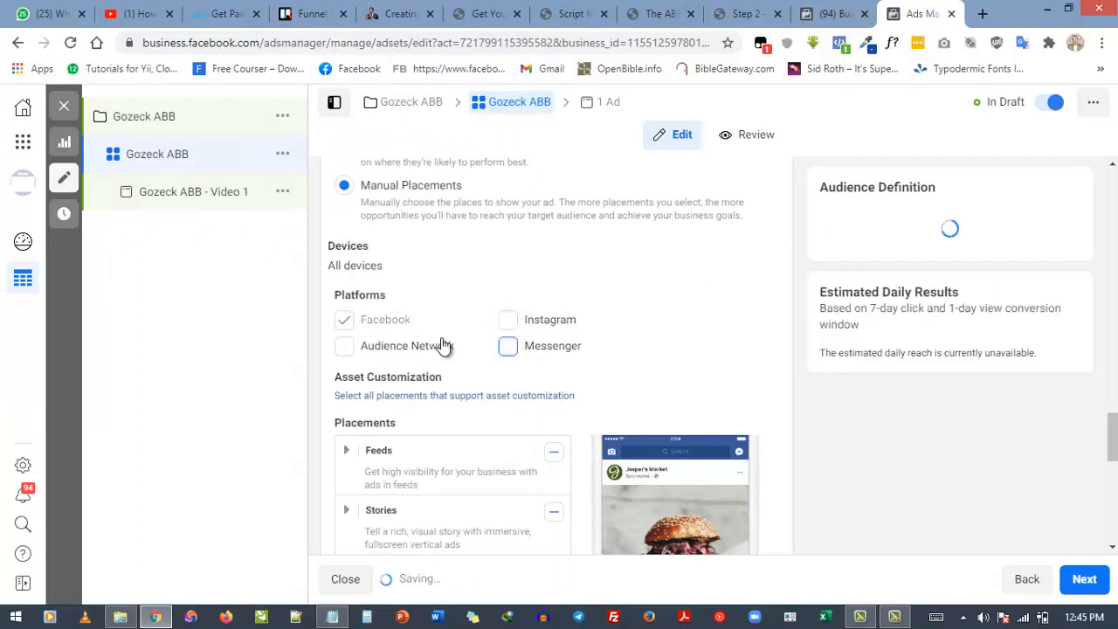
{"action": "scroll", "coordinate": [382, 287], "scroll_direction": "down", "scroll_amount": 2}
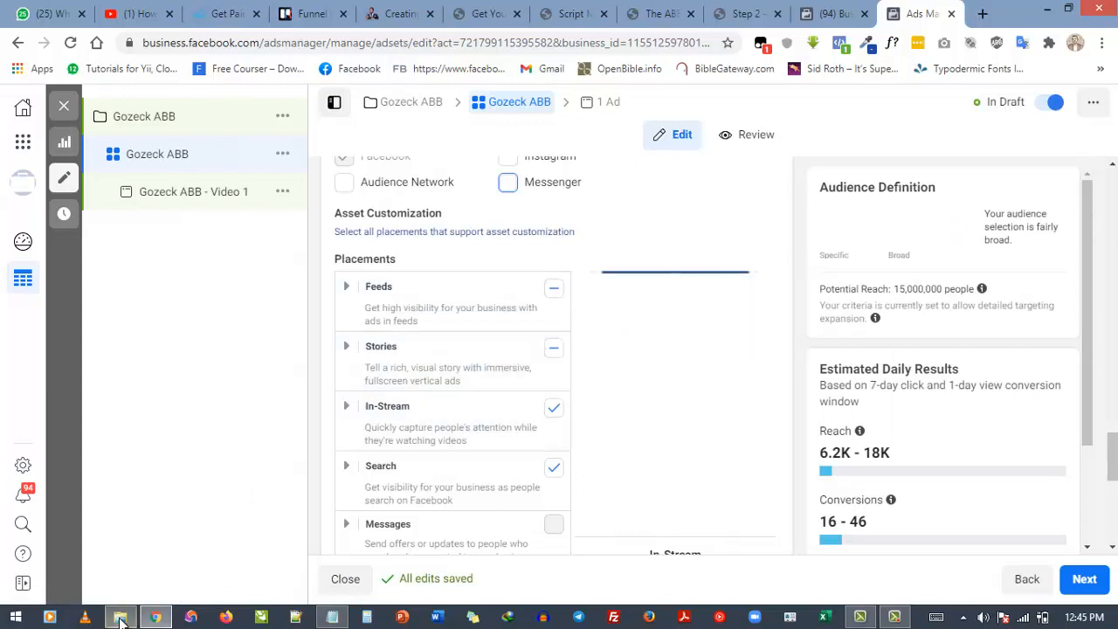
Exclude Stories, In-Stream, Search and In-Article from the ad set's placements, keeping only Feeds.
{"action": "left_click", "coordinate": [551, 343]}
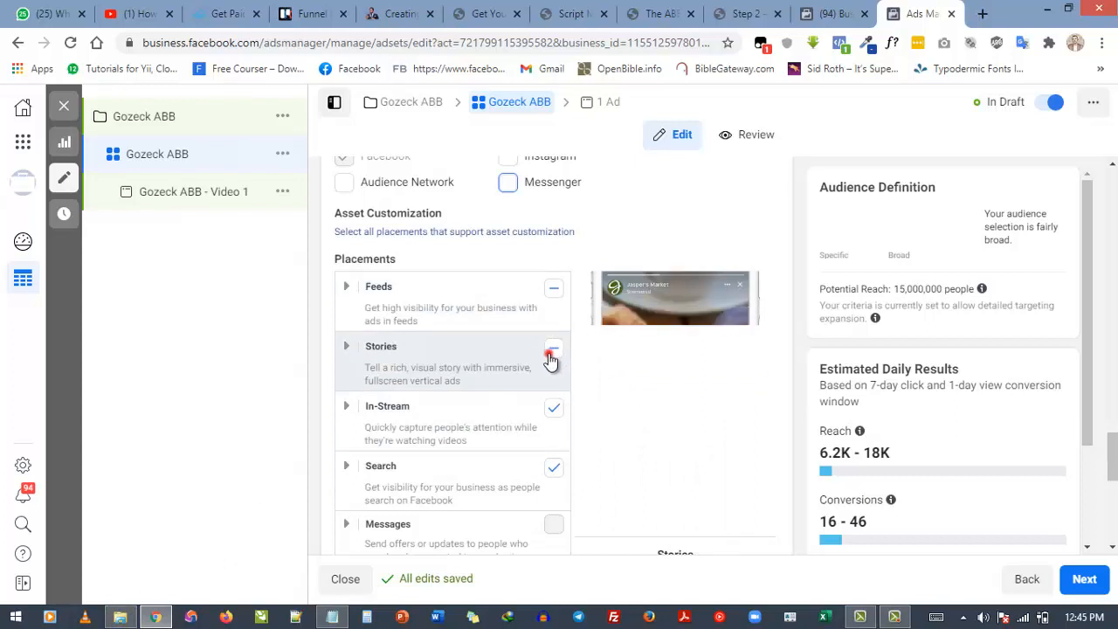
{"action": "left_click", "coordinate": [553, 350]}
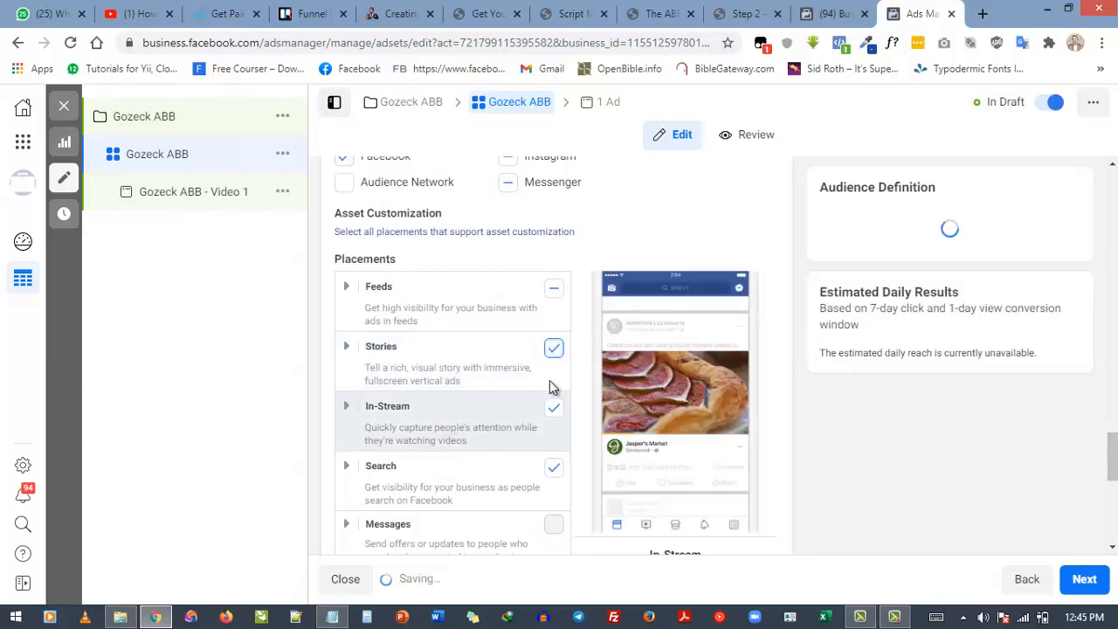
{"action": "left_click", "coordinate": [553, 348]}
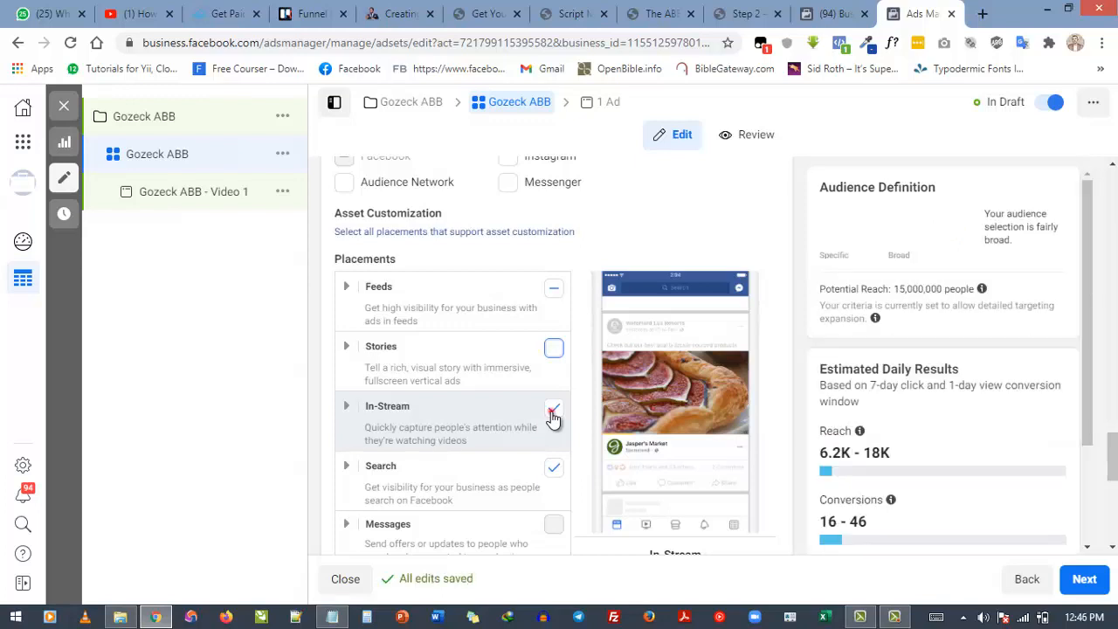
{"action": "left_click", "coordinate": [553, 411]}
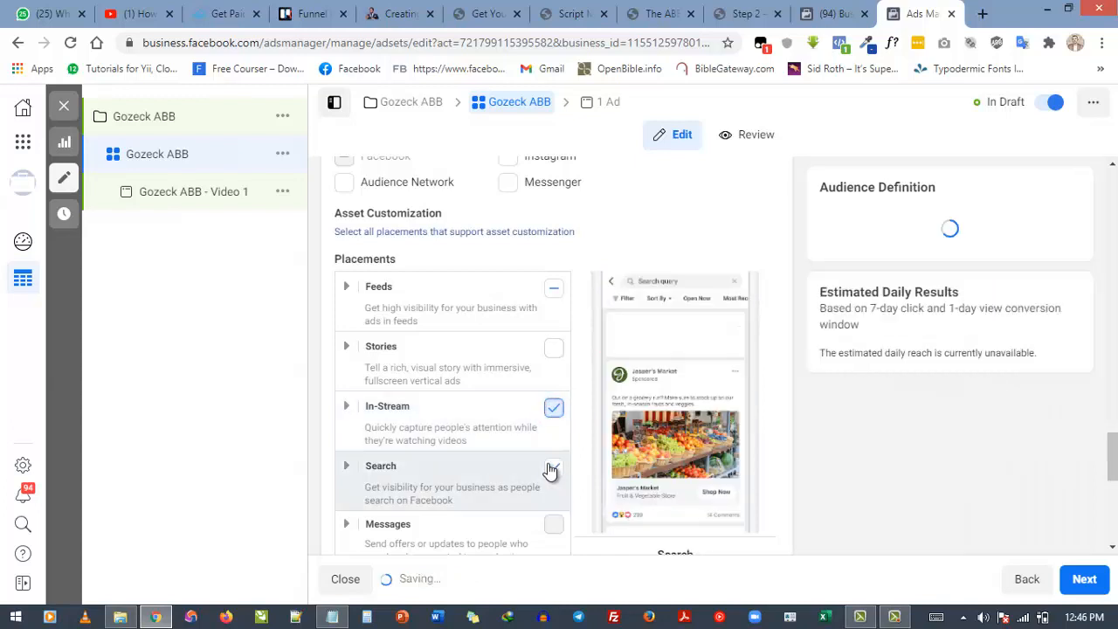
{"action": "scroll", "coordinate": [548, 463], "scroll_direction": "down", "scroll_amount": 1}
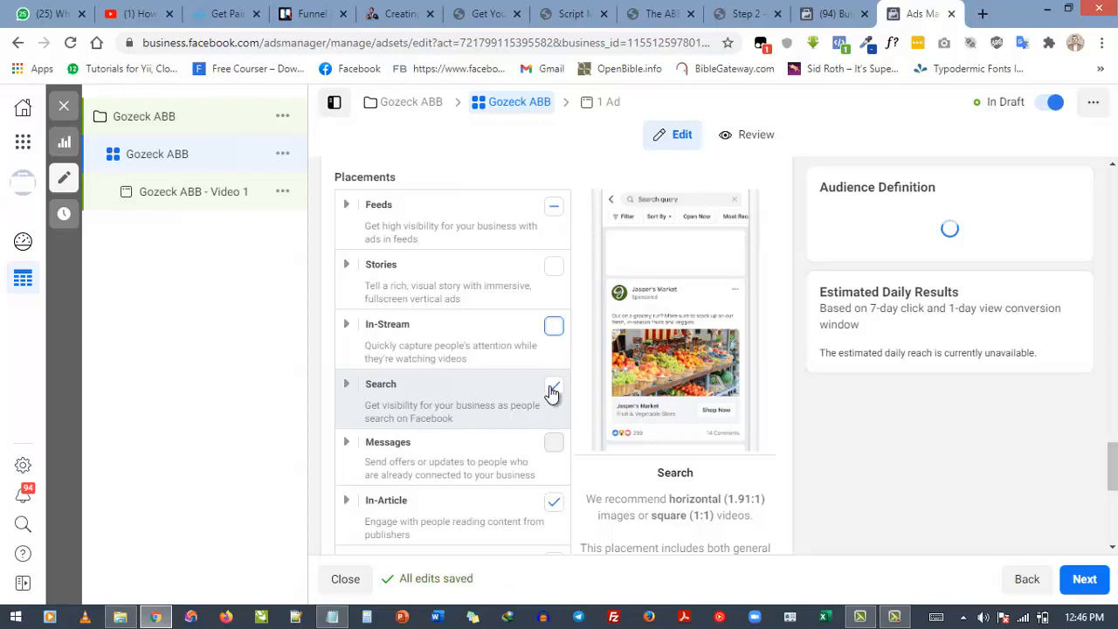
{"action": "left_click", "coordinate": [553, 387]}
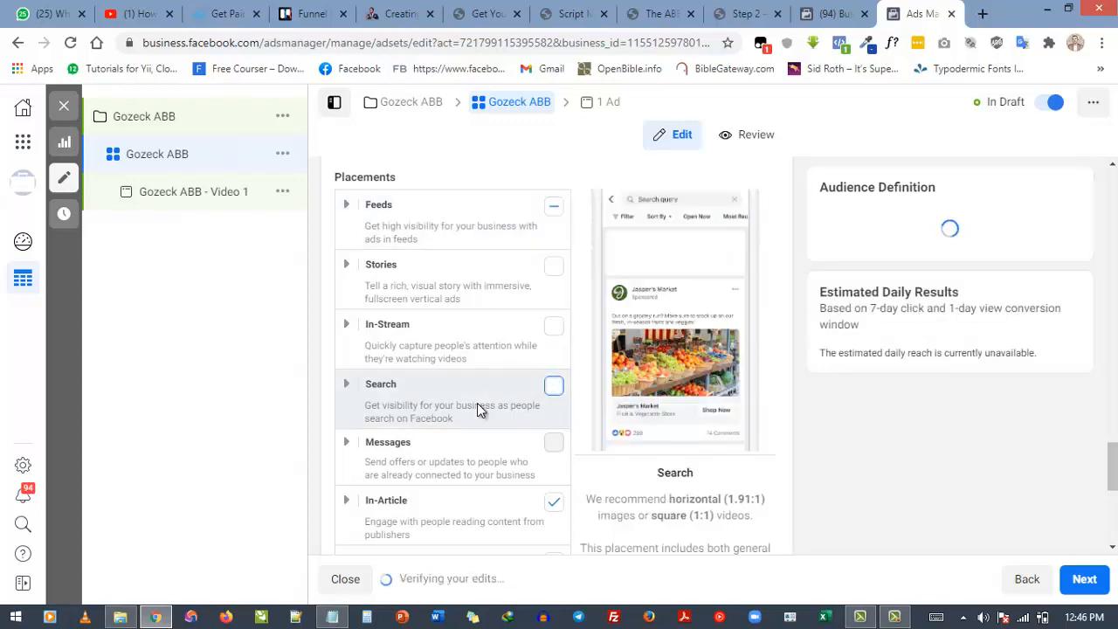
{"action": "scroll", "coordinate": [477, 410], "scroll_direction": "down", "scroll_amount": 1}
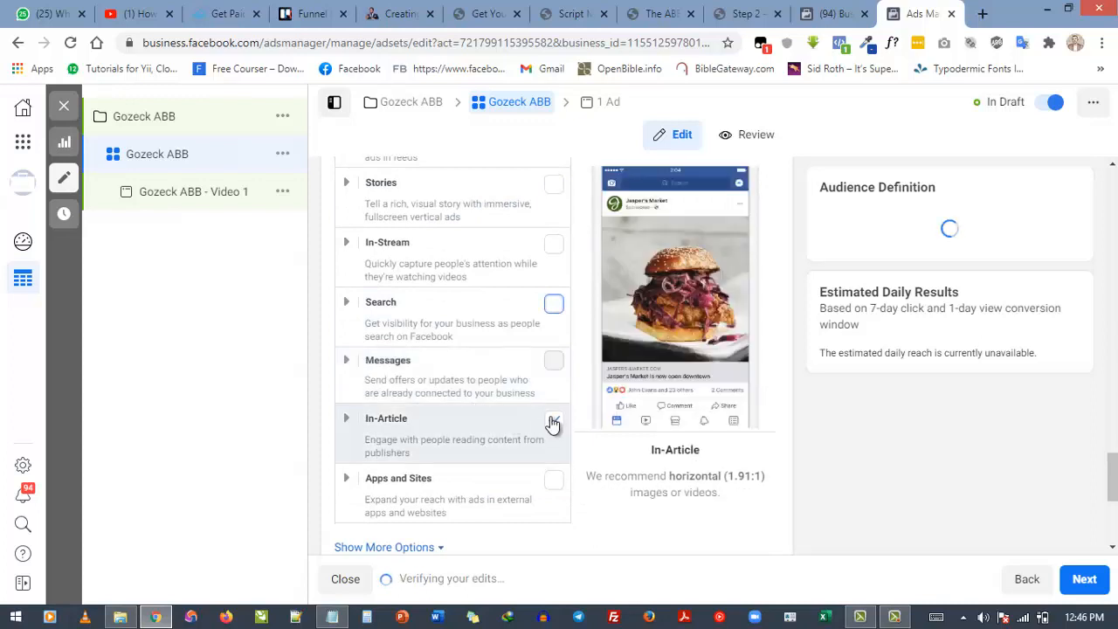
{"action": "left_click", "coordinate": [554, 421]}
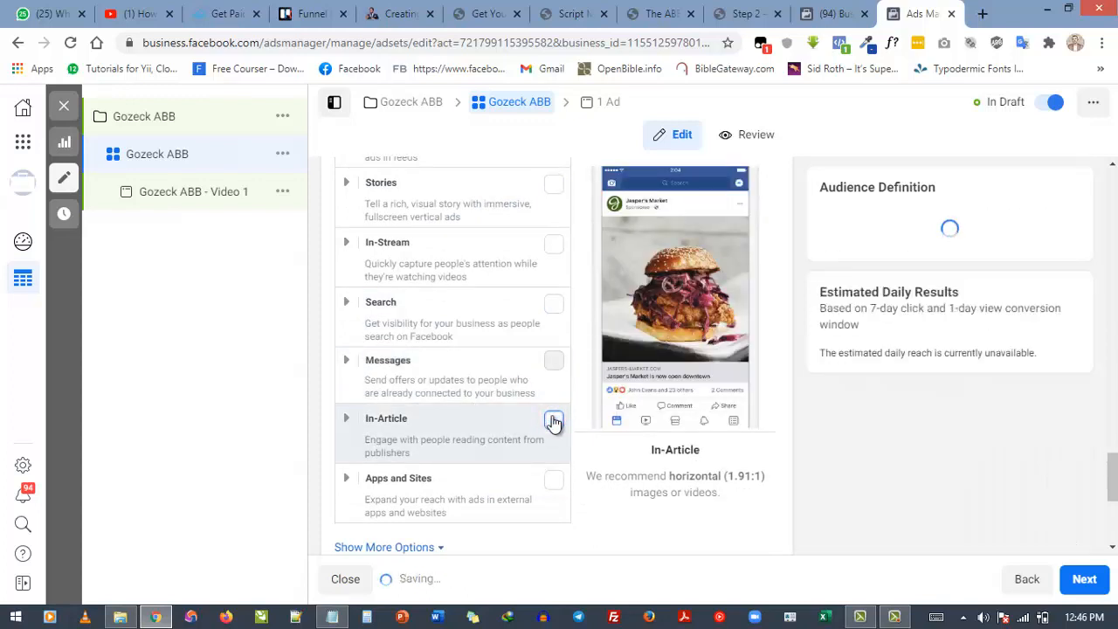
Review the ad set's remaining placements, optimization and delivery, audience, budget and schedule, and estimated daily results.
{"action": "scroll", "coordinate": [434, 251], "scroll_direction": "up", "scroll_amount": 3}
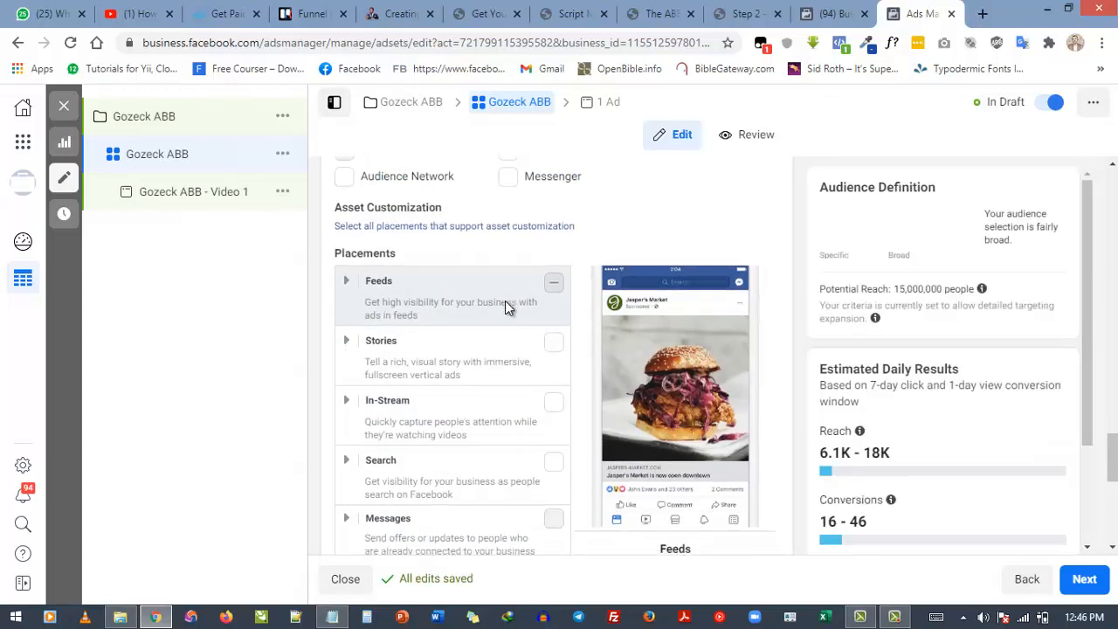
{"action": "scroll", "coordinate": [505, 301], "scroll_direction": "down", "scroll_amount": 4}
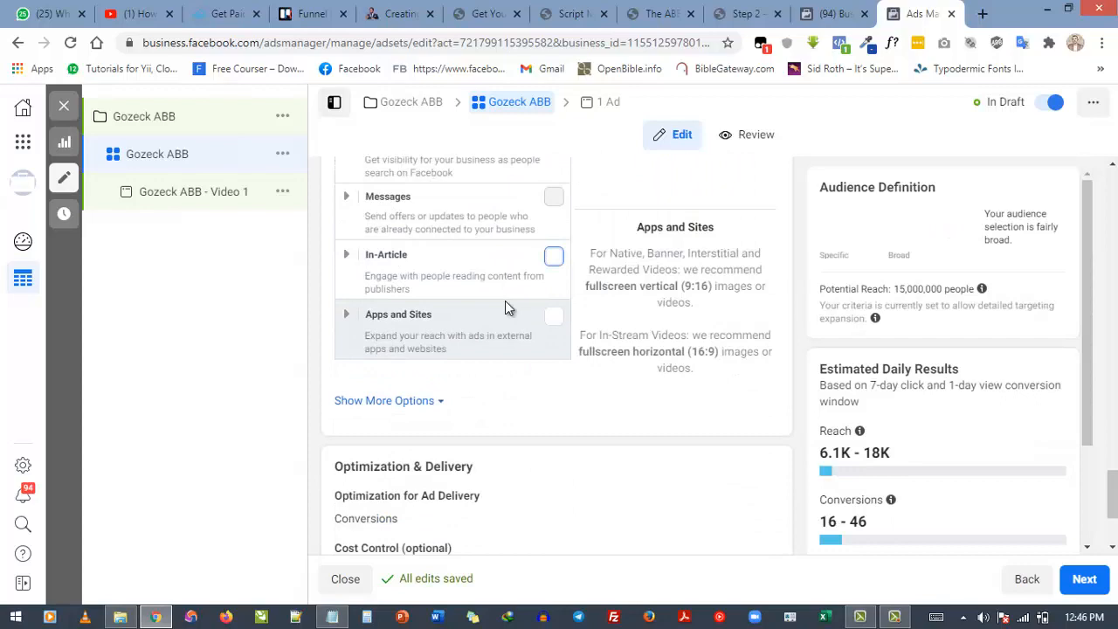
{"action": "scroll", "coordinate": [505, 301], "scroll_direction": "up", "scroll_amount": 2}
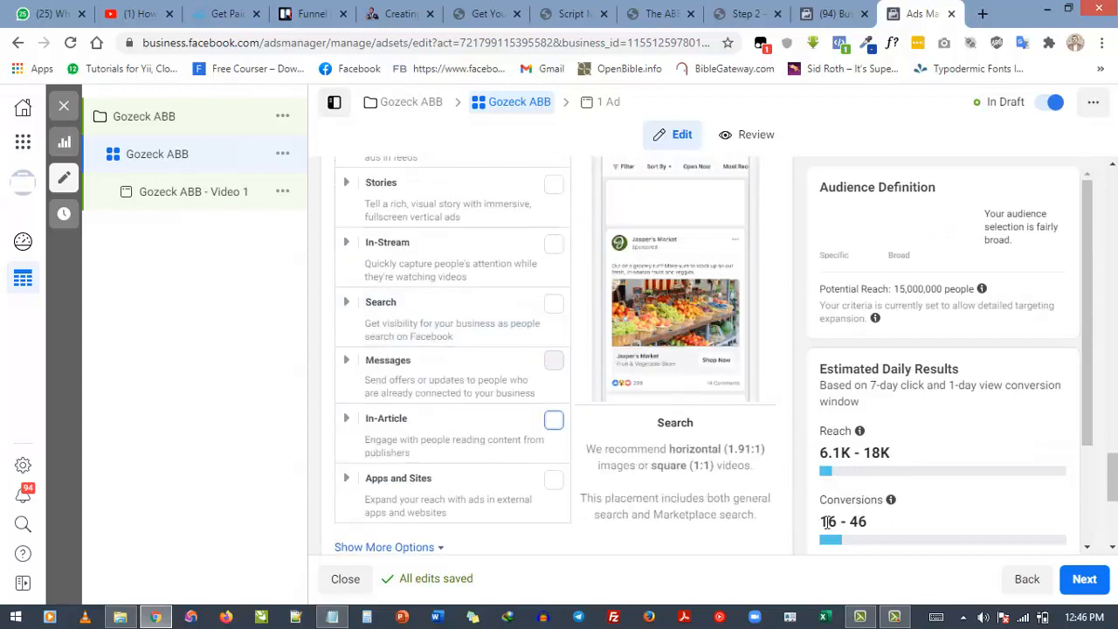
{"action": "mouse_move", "coordinate": [887, 505]}
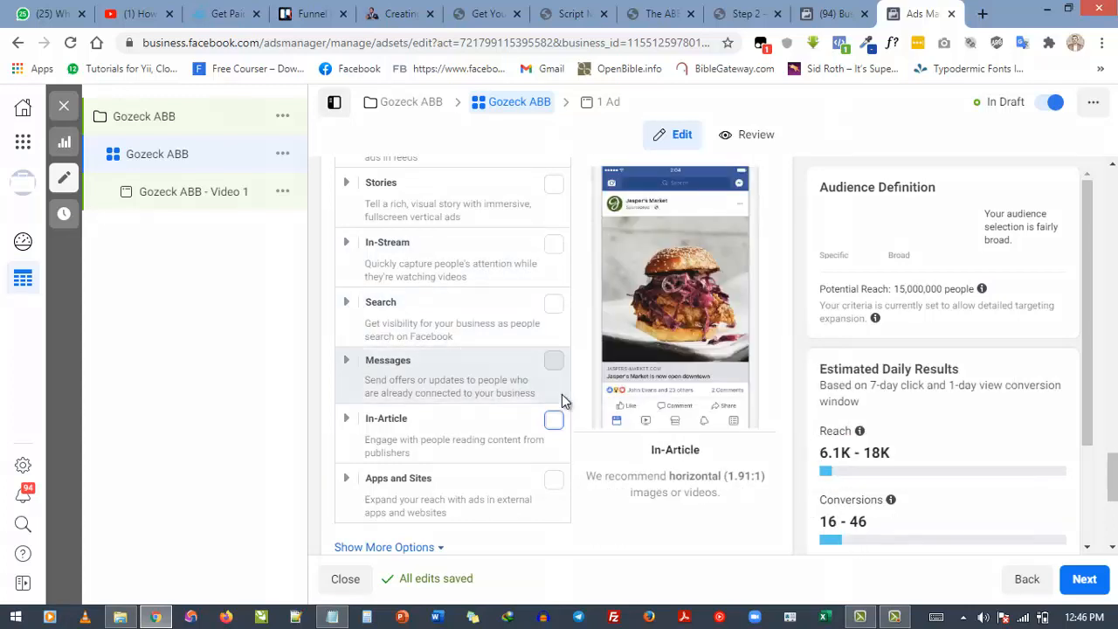
{"action": "scroll", "coordinate": [559, 350], "scroll_direction": "up", "scroll_amount": 1}
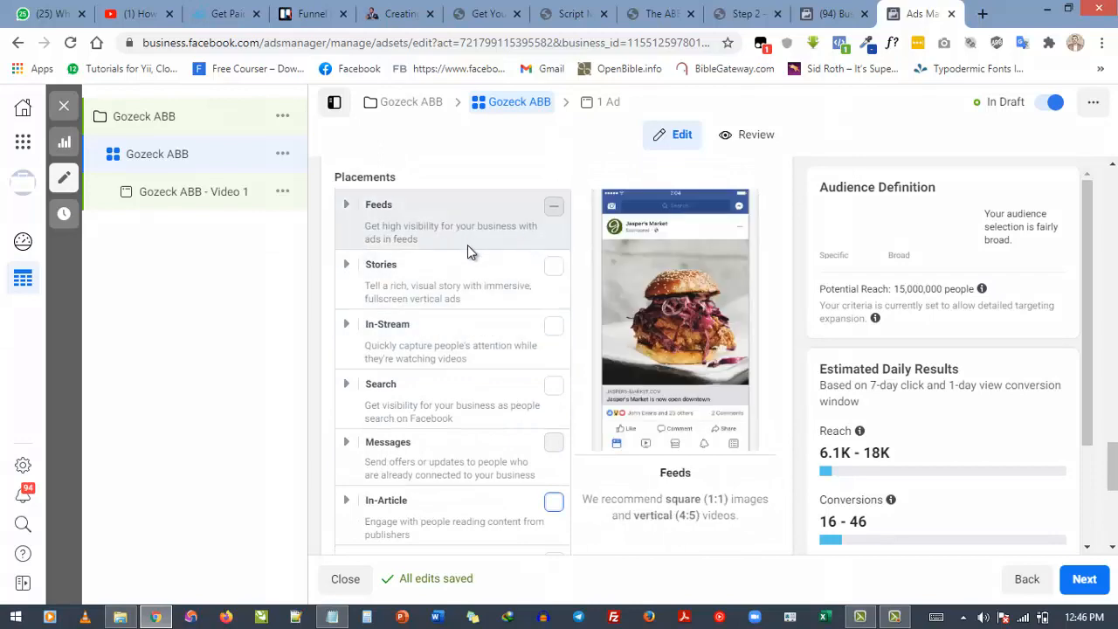
{"action": "scroll", "coordinate": [467, 251], "scroll_direction": "down", "scroll_amount": 5}
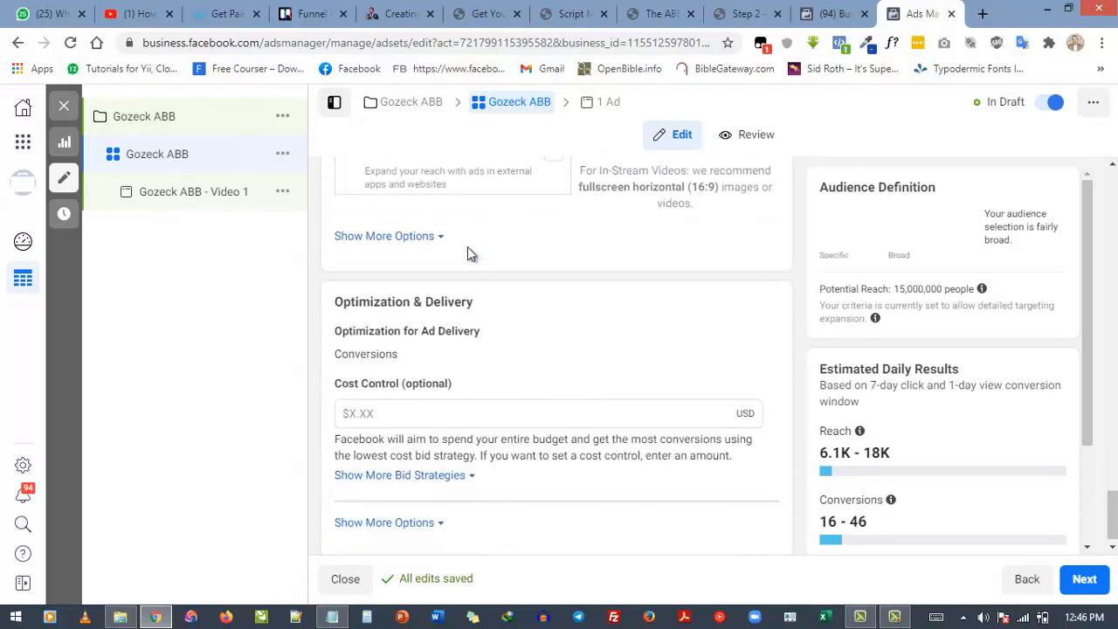
{"action": "scroll", "coordinate": [468, 246], "scroll_direction": "up", "scroll_amount": 3}
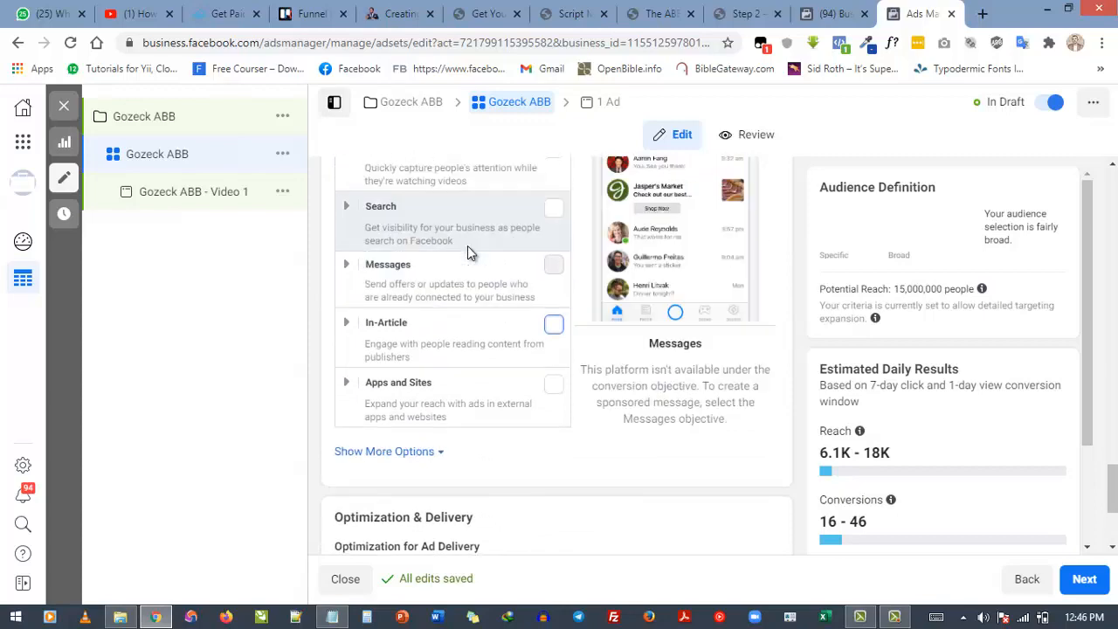
{"action": "scroll", "coordinate": [466, 350], "scroll_direction": "up", "scroll_amount": 4}
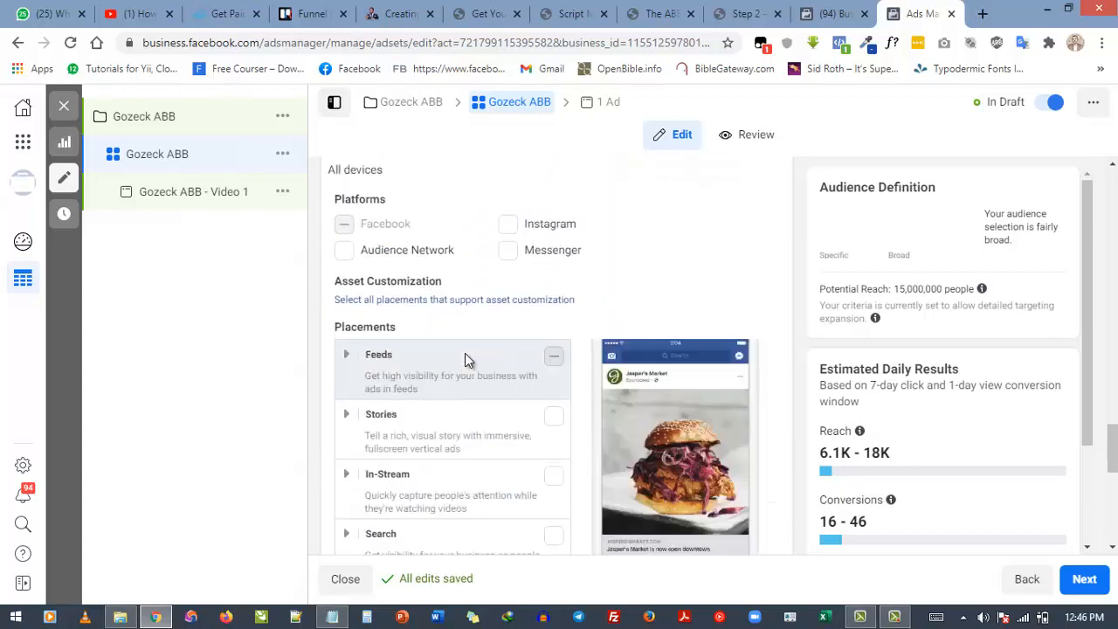
{"action": "scroll", "coordinate": [465, 353], "scroll_direction": "up", "scroll_amount": 10}
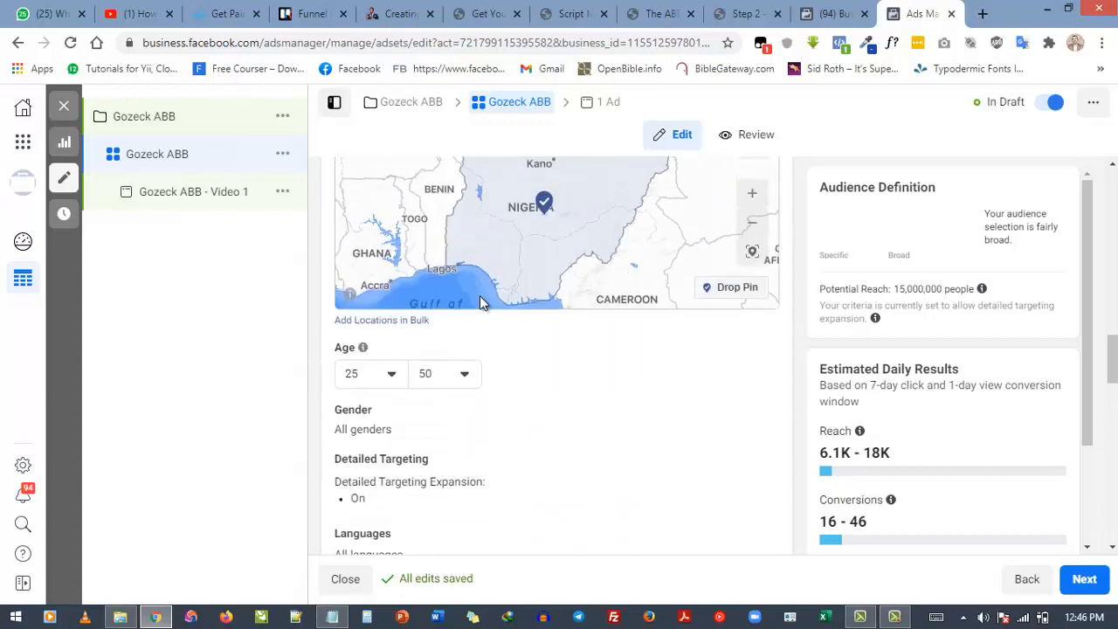
{"action": "scroll", "coordinate": [480, 302], "scroll_direction": "up", "scroll_amount": 5}
{"action": "scroll", "coordinate": [624, 325], "scroll_direction": "up", "scroll_amount": 2}
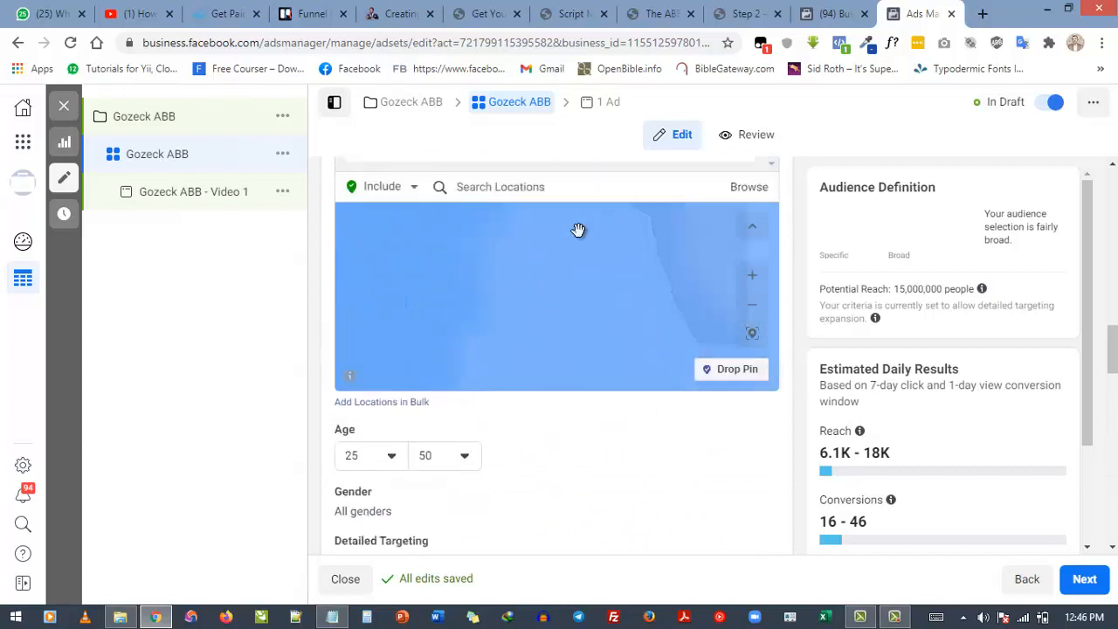
{"action": "scroll", "coordinate": [578, 230], "scroll_direction": "down", "scroll_amount": 3}
{"action": "scroll", "coordinate": [783, 286], "scroll_direction": "up", "scroll_amount": 4}
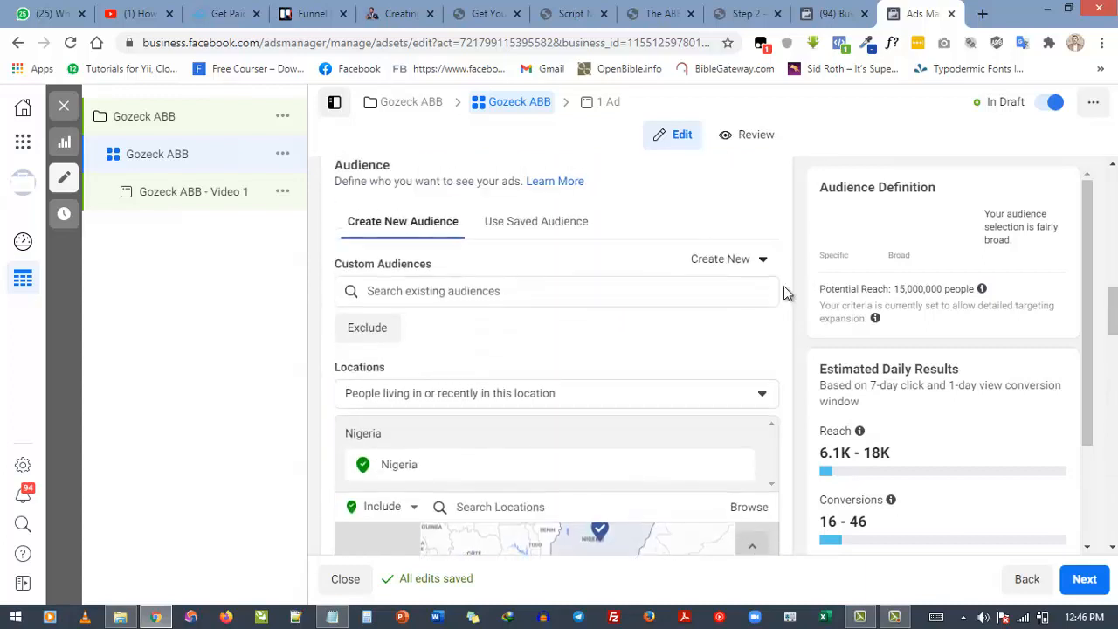
{"action": "scroll", "coordinate": [783, 285], "scroll_direction": "up", "scroll_amount": 5}
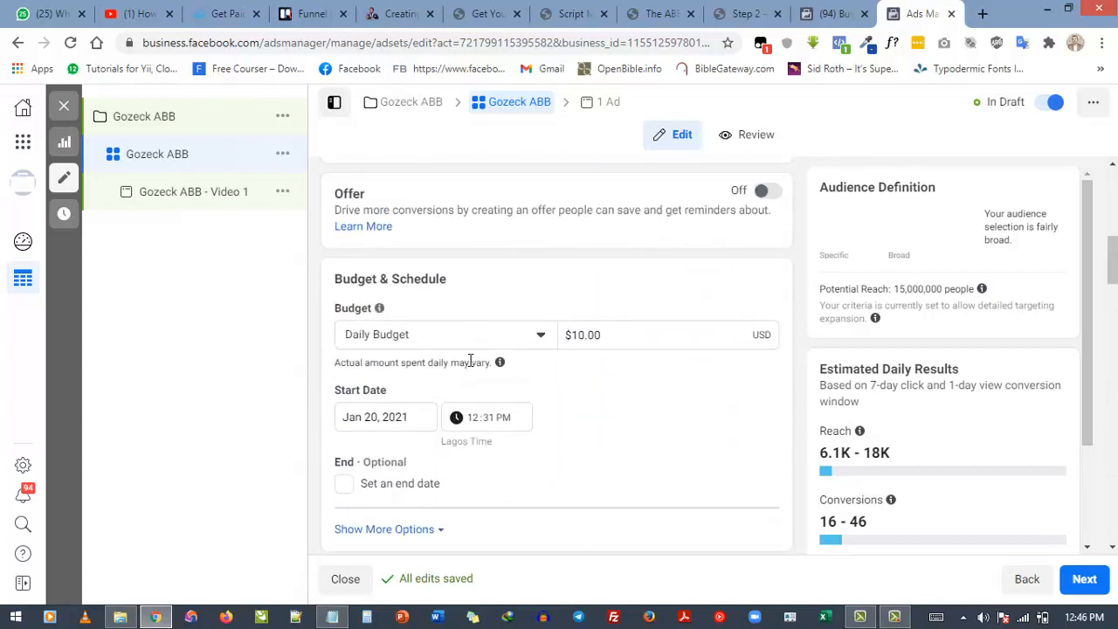
{"action": "scroll", "coordinate": [820, 357], "scroll_direction": "down", "scroll_amount": 2}
{"action": "scroll", "coordinate": [798, 380], "scroll_direction": "down", "scroll_amount": 2}
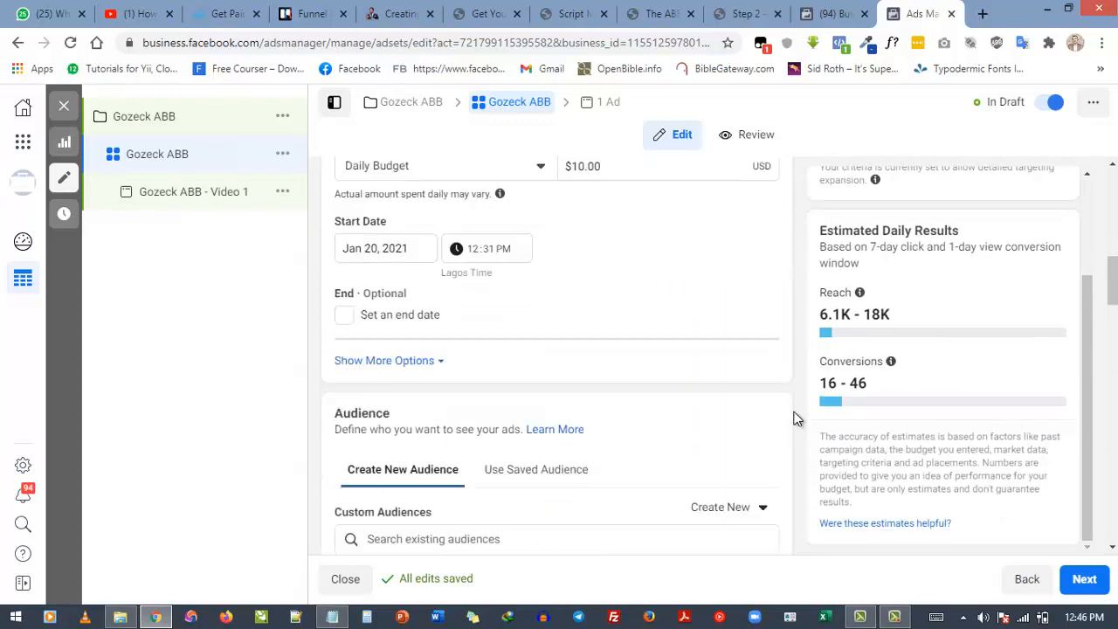
Continue to the Gozeck ABB - Video 1 ad and set its Facebook Page to the second page under Animators Haven.
{"action": "left_click", "coordinate": [1083, 580]}
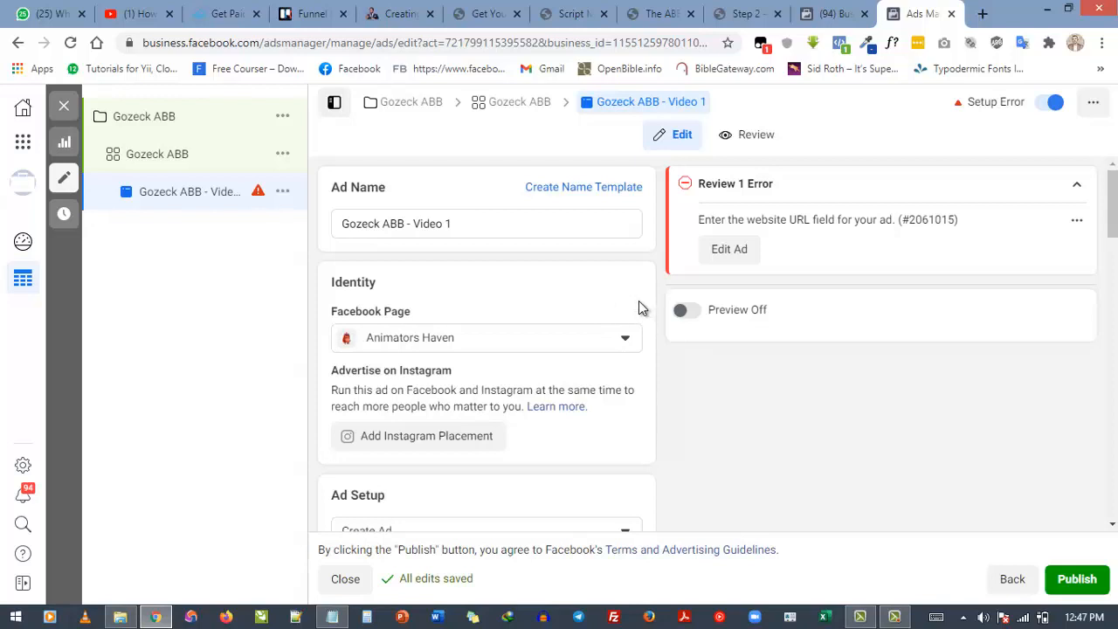
{"action": "scroll", "coordinate": [640, 308], "scroll_direction": "down", "scroll_amount": 1}
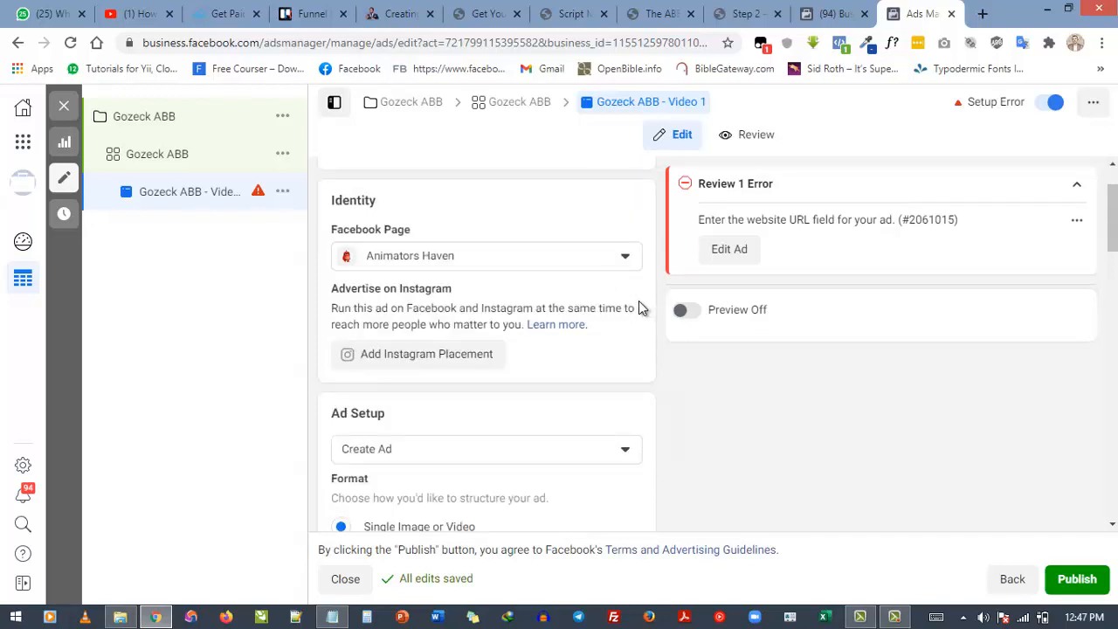
{"action": "scroll", "coordinate": [639, 301], "scroll_direction": "up", "scroll_amount": 1}
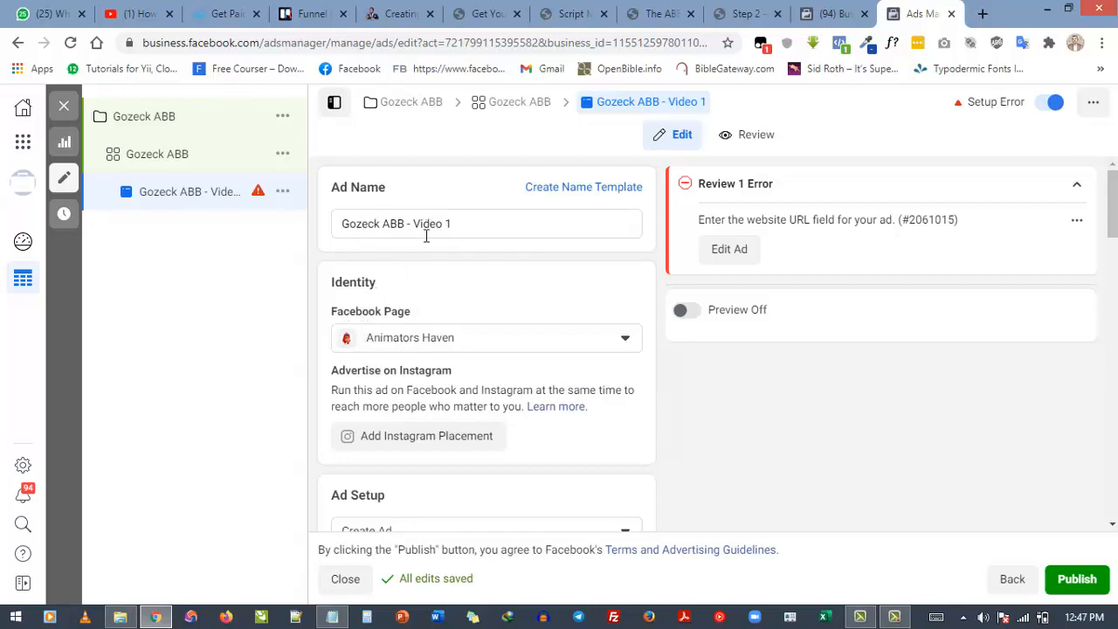
{"action": "scroll", "coordinate": [399, 336], "scroll_direction": "down", "scroll_amount": 1}
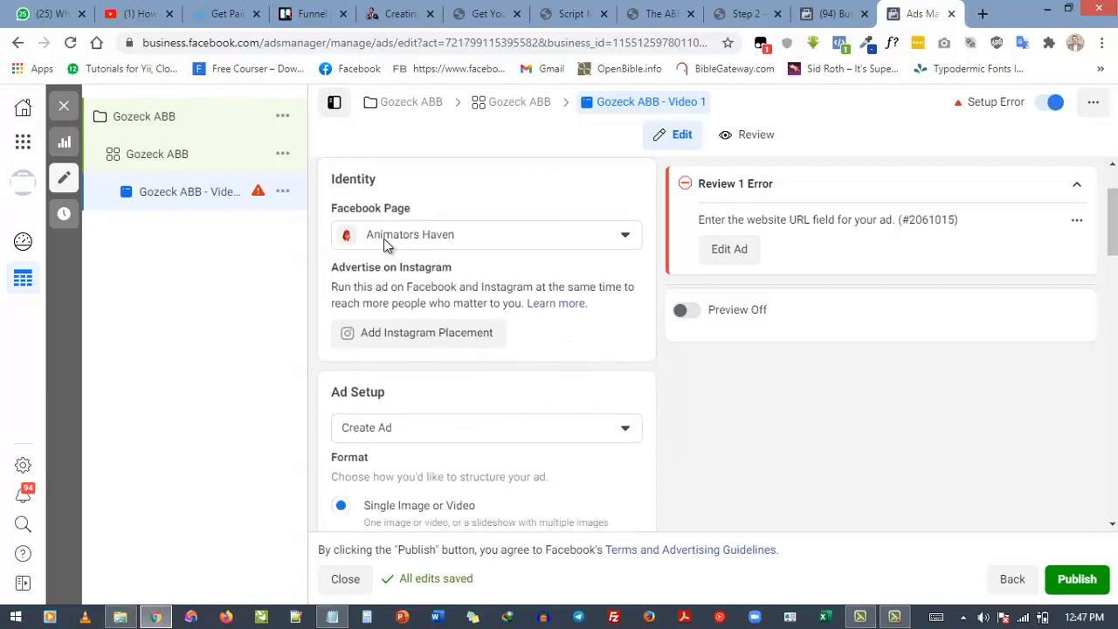
{"action": "scroll", "coordinate": [384, 245], "scroll_direction": "down", "scroll_amount": 1}
{"action": "scroll", "coordinate": [411, 254], "scroll_direction": "up", "scroll_amount": 1}
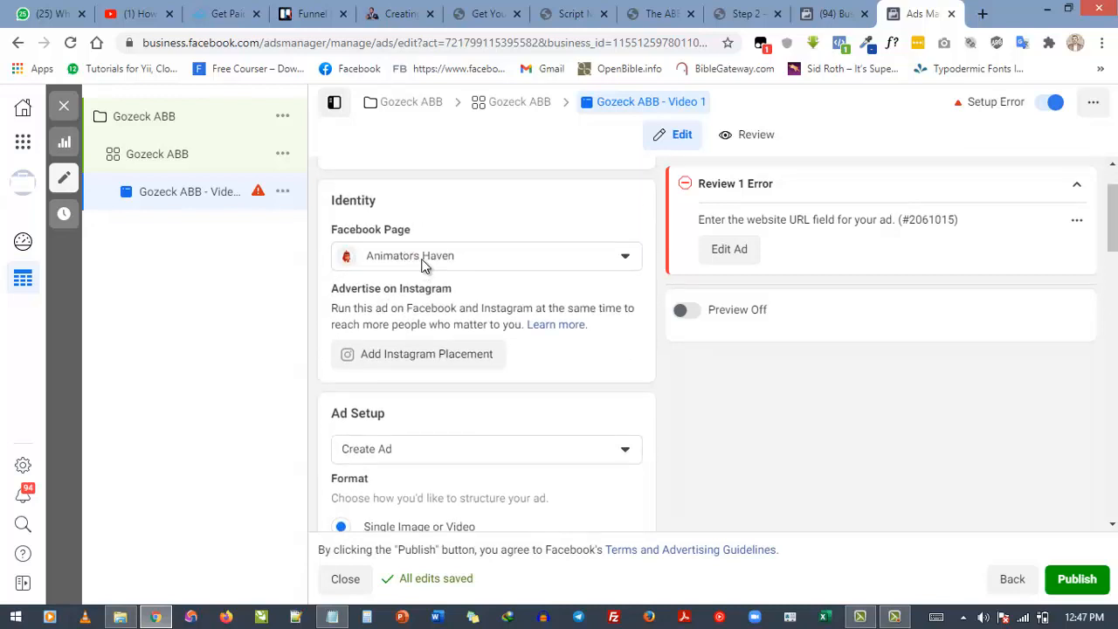
{"action": "left_click", "coordinate": [422, 260]}
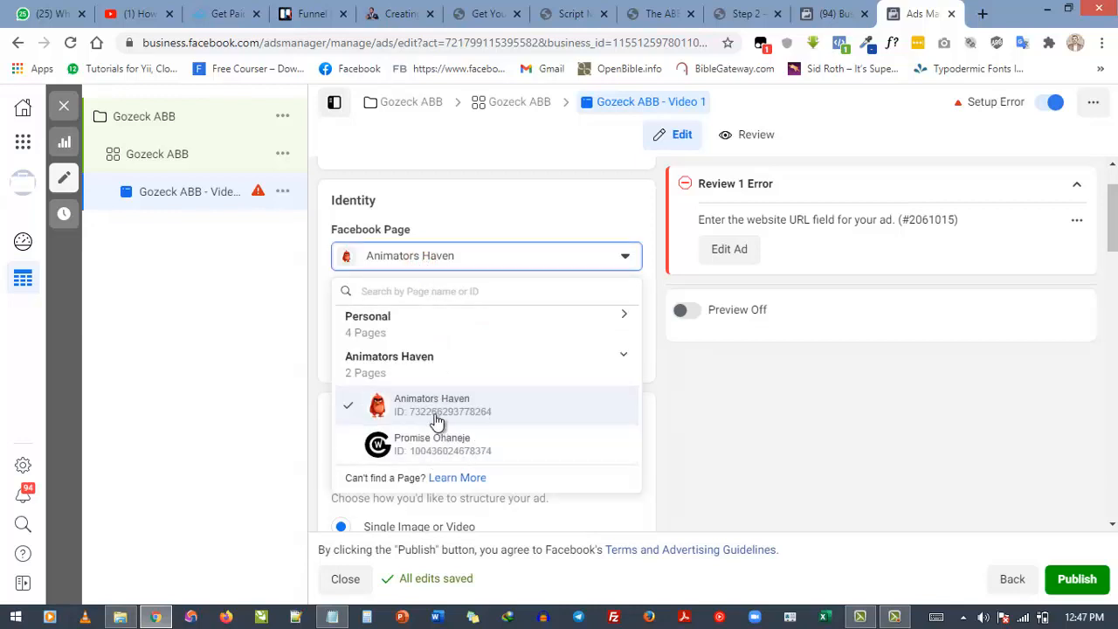
{"action": "left_click", "coordinate": [499, 443]}
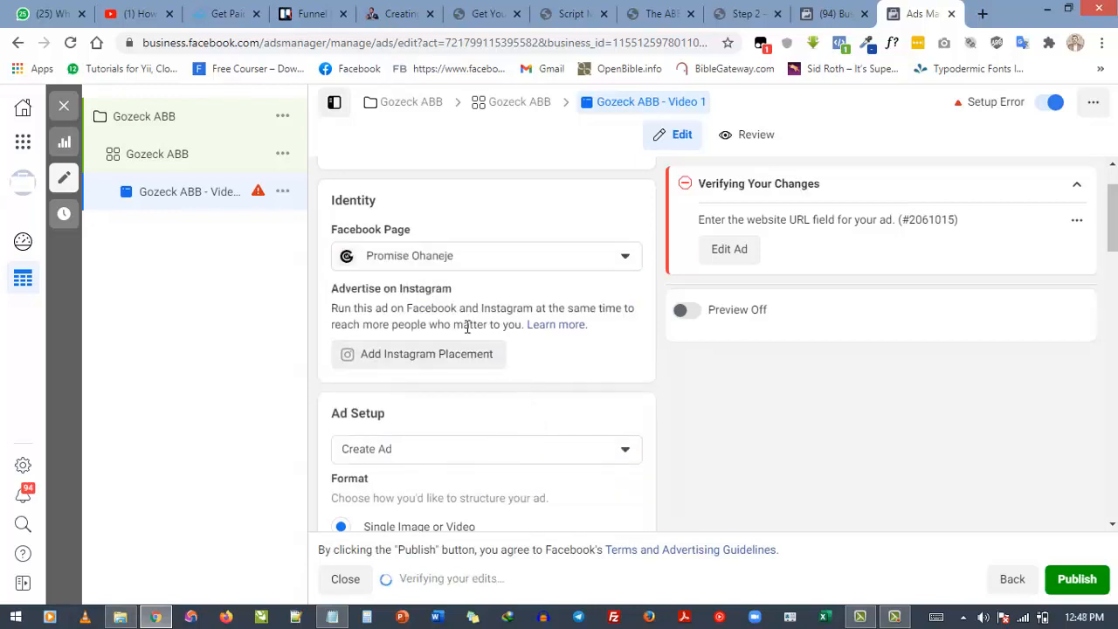
{"action": "scroll", "coordinate": [590, 325], "scroll_direction": "up", "scroll_amount": 1}
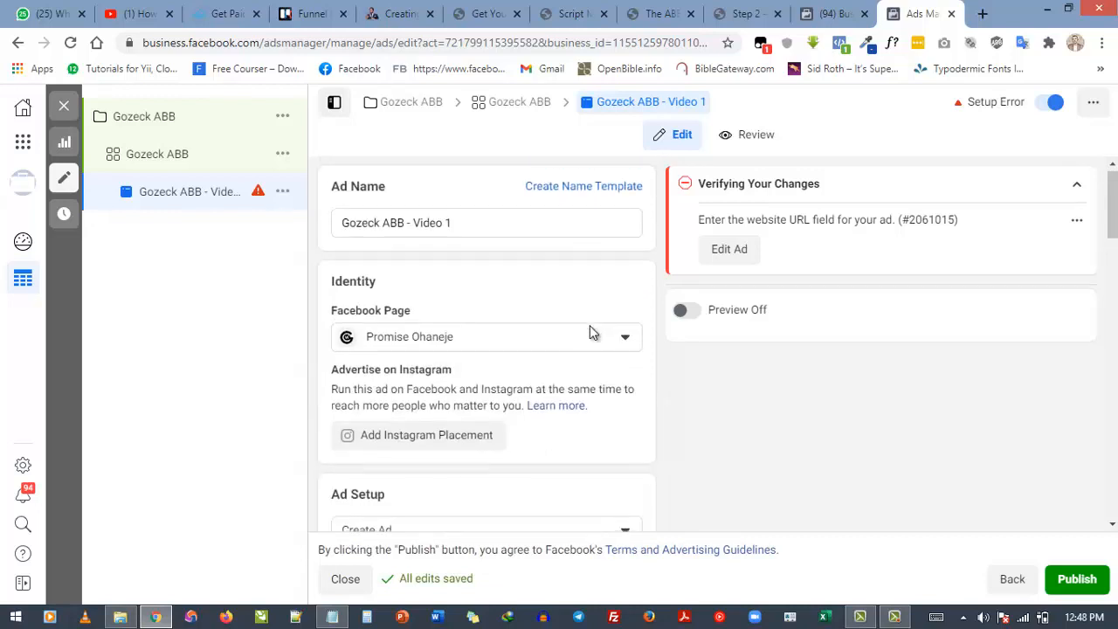
Choose Create Ad as the ad setup option and check the Single Image or Video format.
{"action": "scroll", "coordinate": [590, 332], "scroll_direction": "down", "scroll_amount": 1}
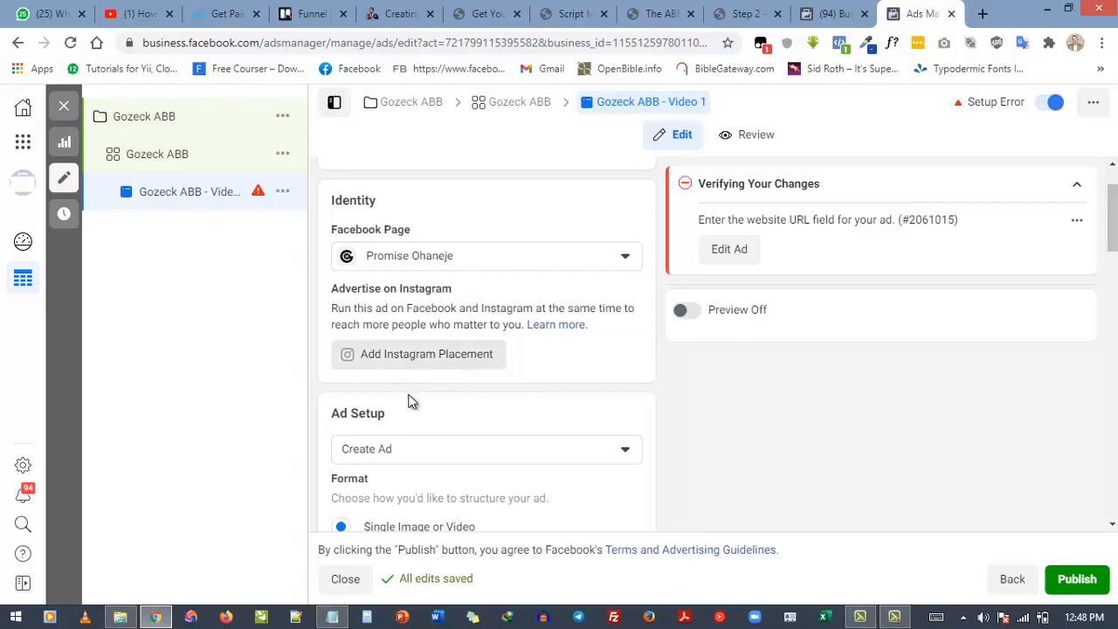
{"action": "scroll", "coordinate": [434, 430], "scroll_direction": "down", "scroll_amount": 1}
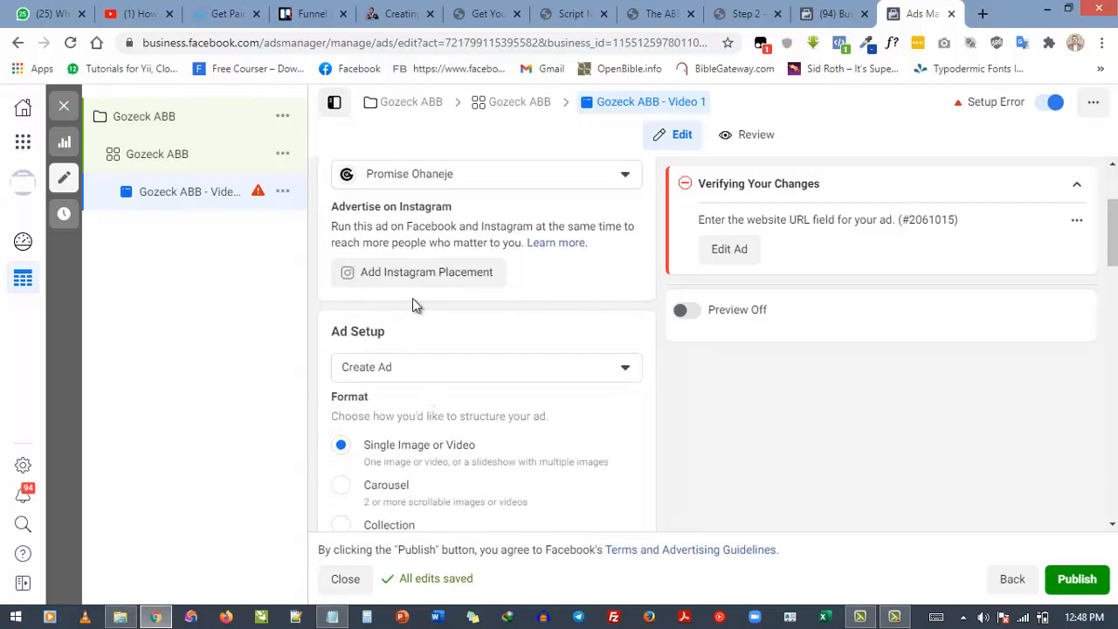
{"action": "scroll", "coordinate": [417, 328], "scroll_direction": "down", "scroll_amount": 1}
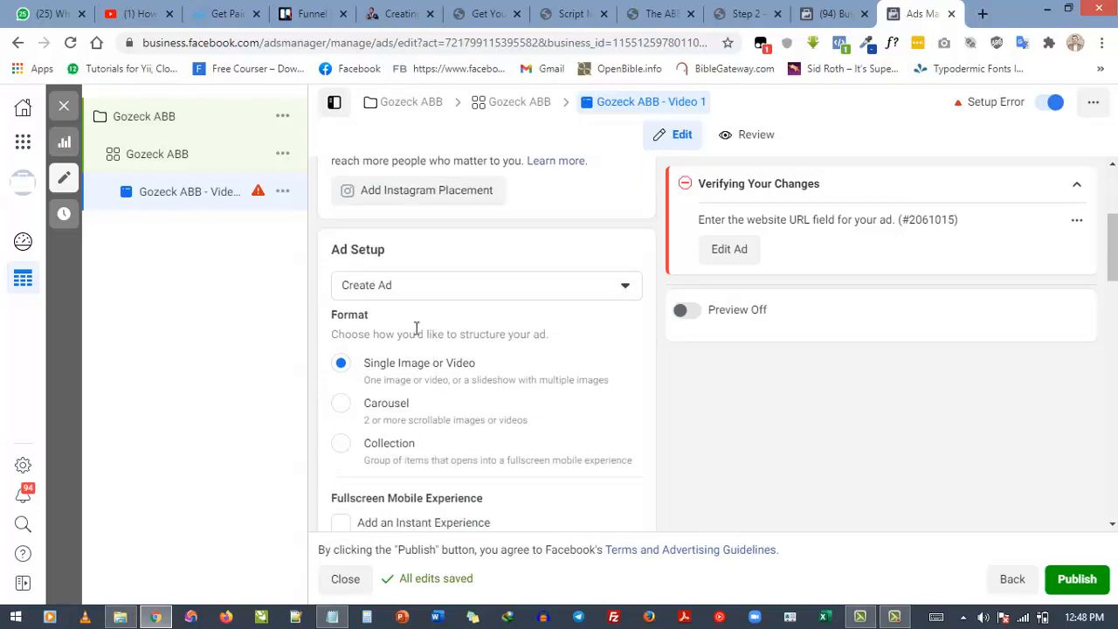
{"action": "left_click", "coordinate": [384, 293]}
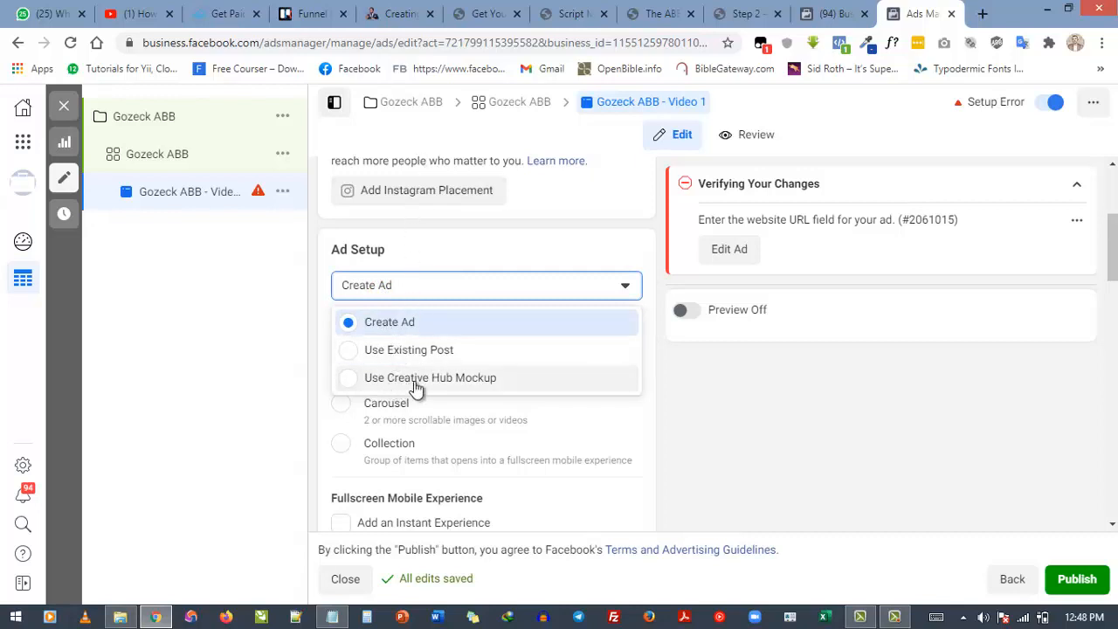
{"action": "left_click", "coordinate": [376, 322]}
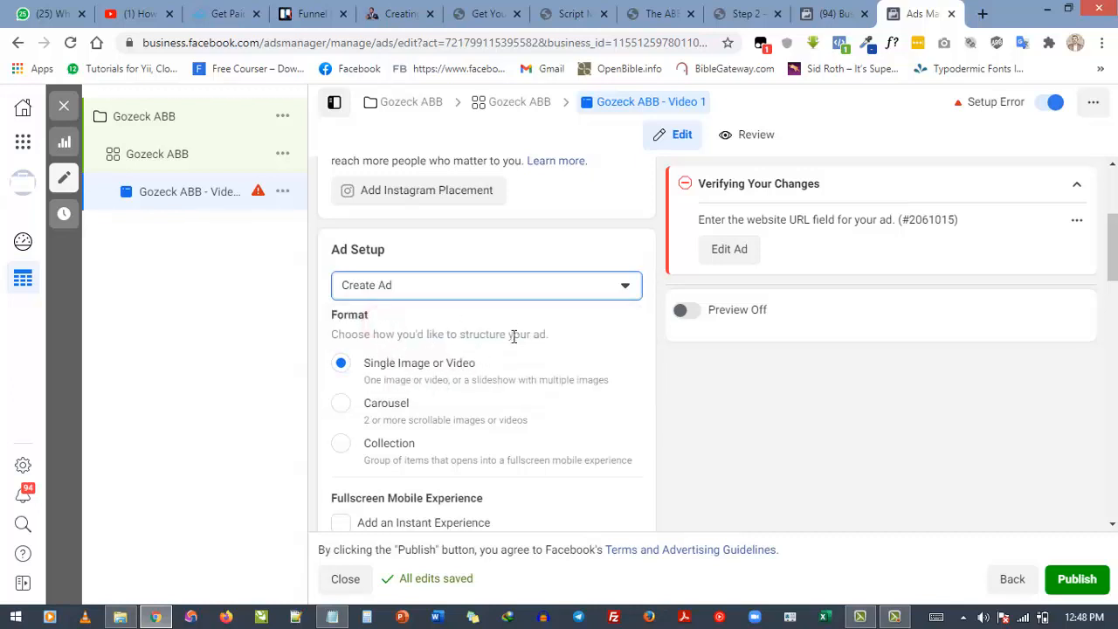
{"action": "scroll", "coordinate": [513, 338], "scroll_direction": "down", "scroll_amount": 1}
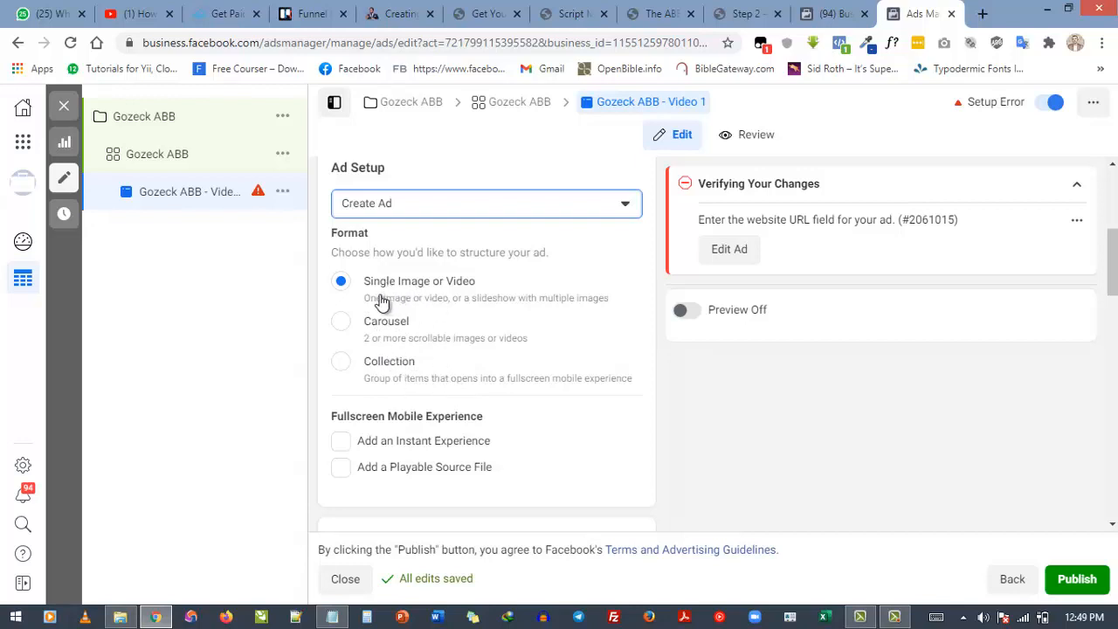
Choose to add a video as the ad's media and begin uploading one from the computer.
{"action": "scroll", "coordinate": [478, 293], "scroll_direction": "down", "scroll_amount": 3}
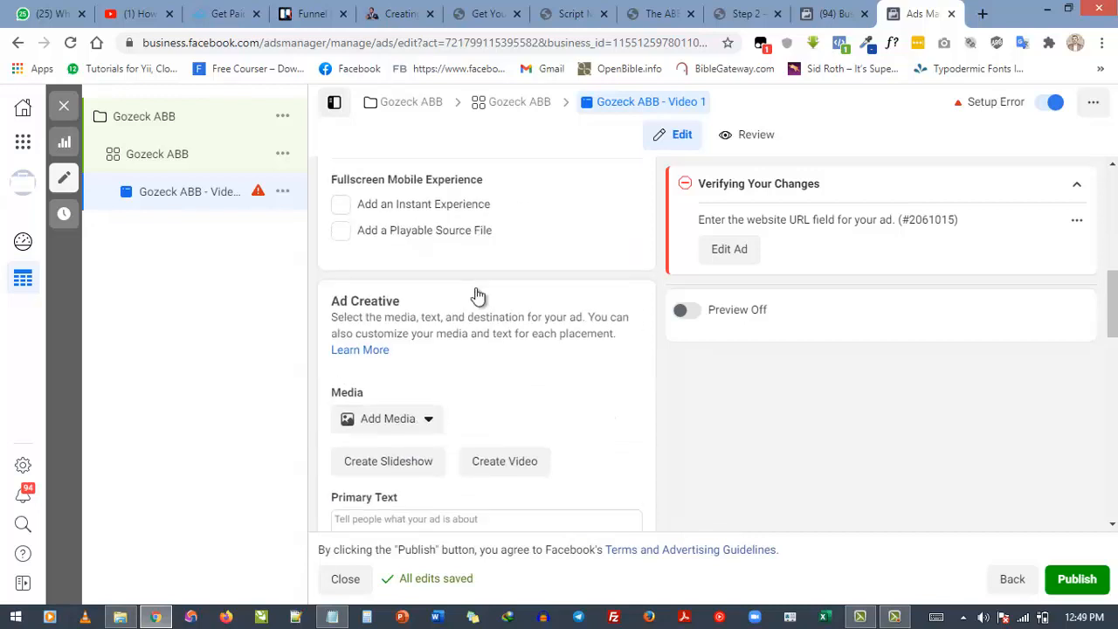
{"action": "scroll", "coordinate": [446, 284], "scroll_direction": "up", "scroll_amount": 1}
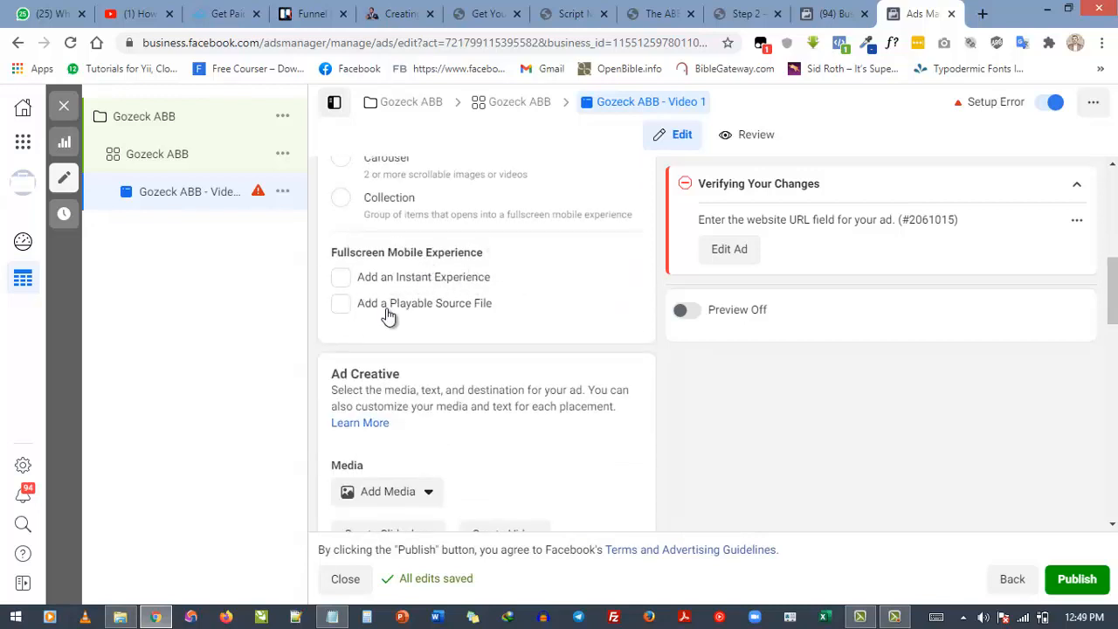
{"action": "scroll", "coordinate": [389, 316], "scroll_direction": "down", "scroll_amount": 1}
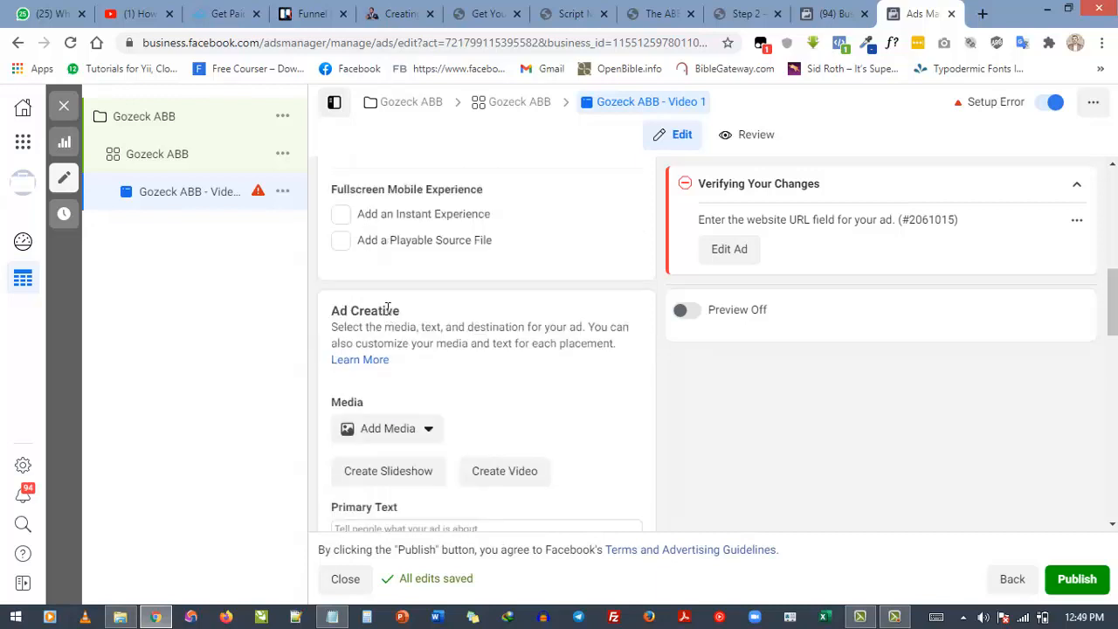
{"action": "left_click", "coordinate": [377, 411]}
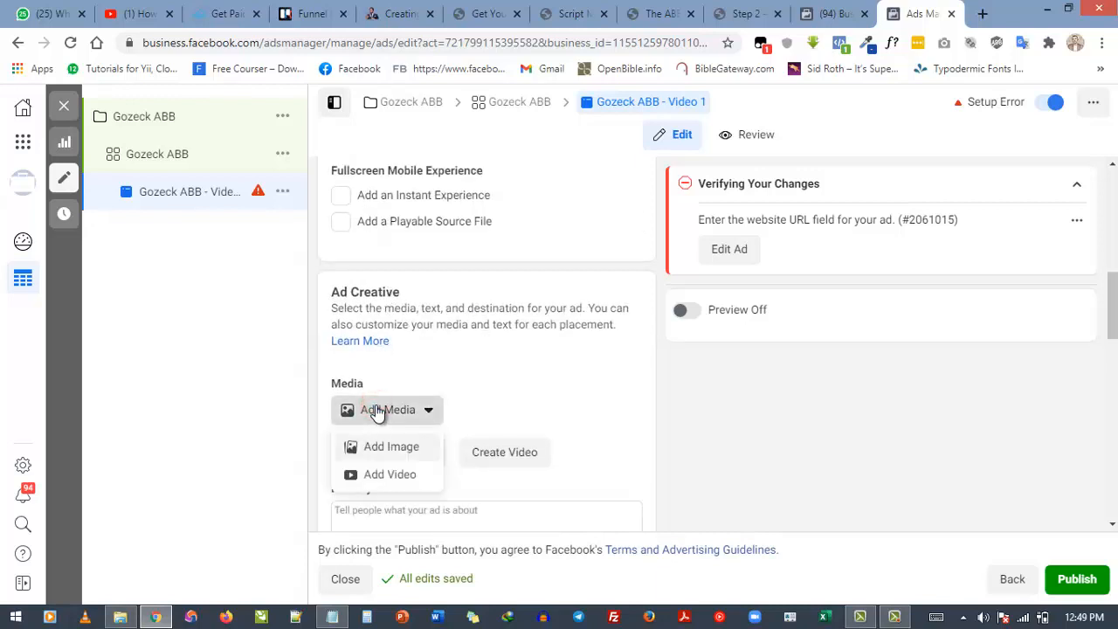
{"action": "left_click", "coordinate": [387, 477]}
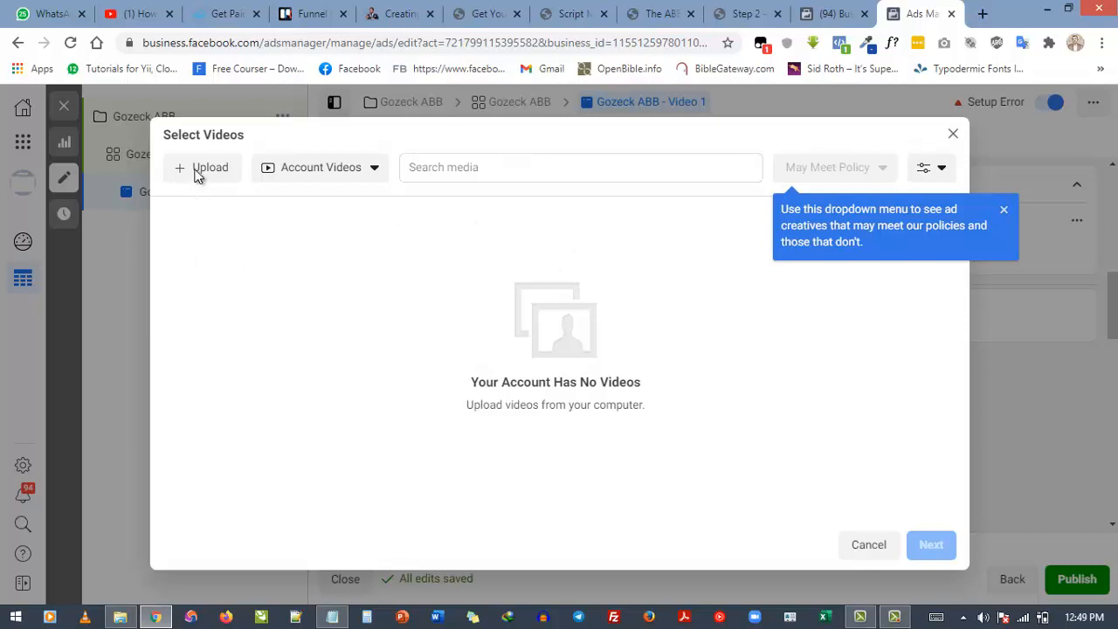
{"action": "left_click", "coordinate": [195, 169]}
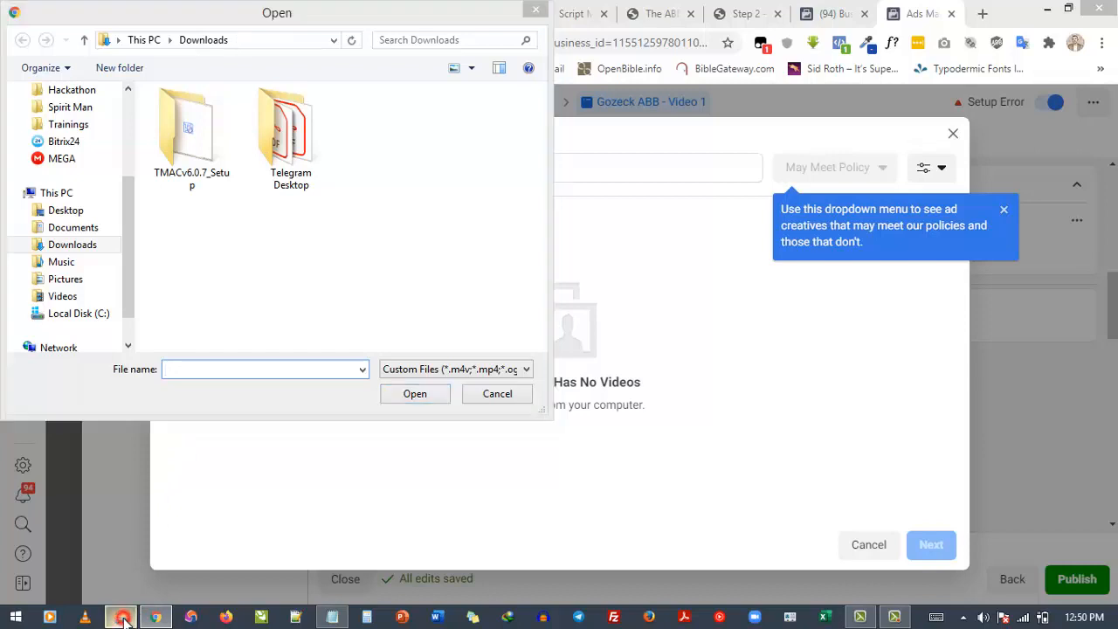
Switch to File Explorer and copy the full path of the Ad Assets folder.
{"action": "left_click", "coordinate": [121, 618]}
{"action": "left_click", "coordinate": [276, 137]}
{"action": "key", "text": "ctrl+c"}
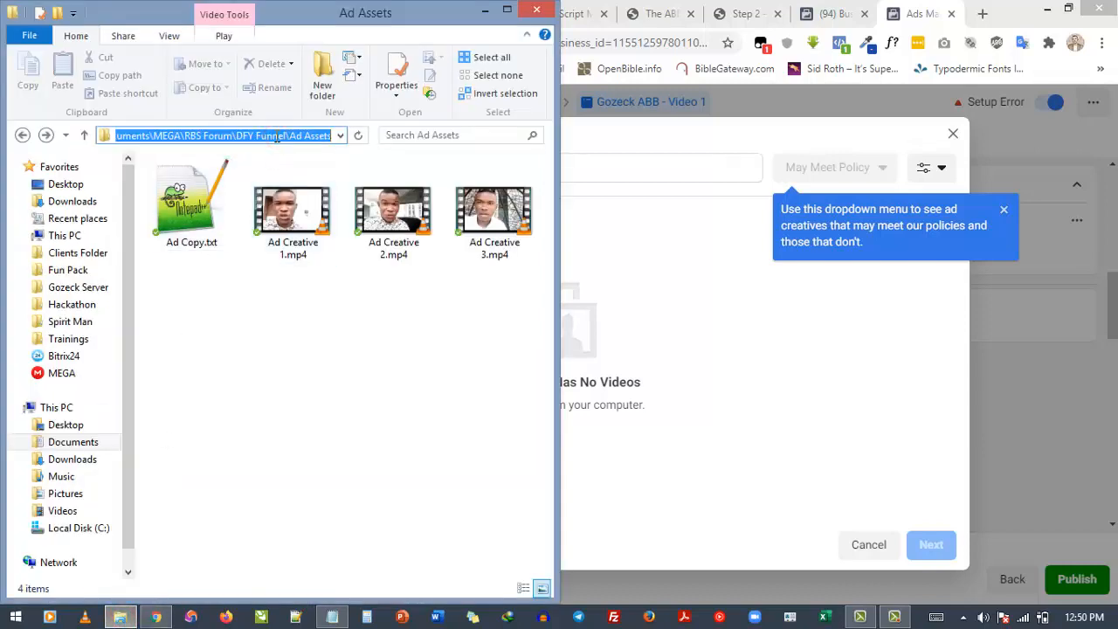
{"action": "left_click", "coordinate": [387, 324]}
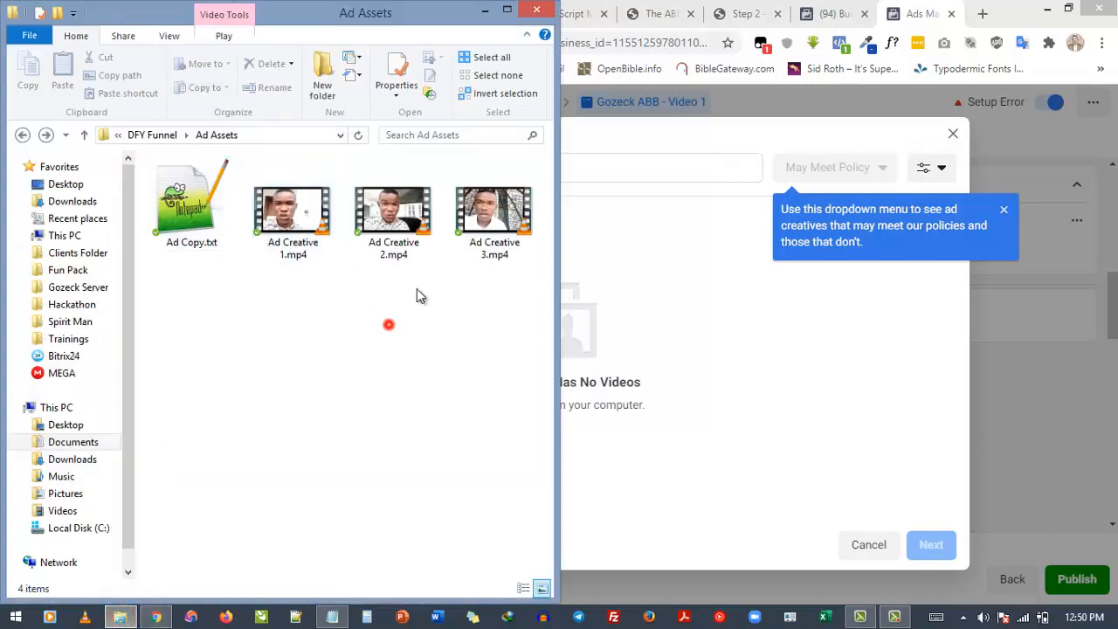
Go to the copied Ad Assets path in the browser's file dialog and upload Ad Creative 1.mp4.
{"action": "left_click", "coordinate": [654, 137]}
{"action": "left_click", "coordinate": [257, 40]}
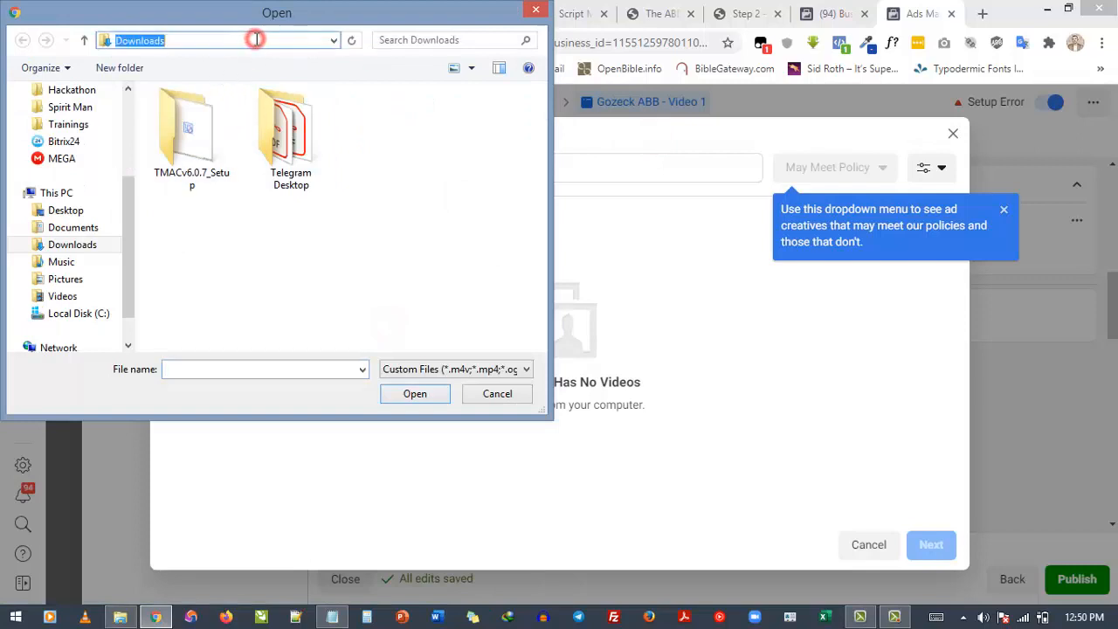
{"action": "key", "text": "ctrl+v"}
{"action": "key", "text": "Return"}
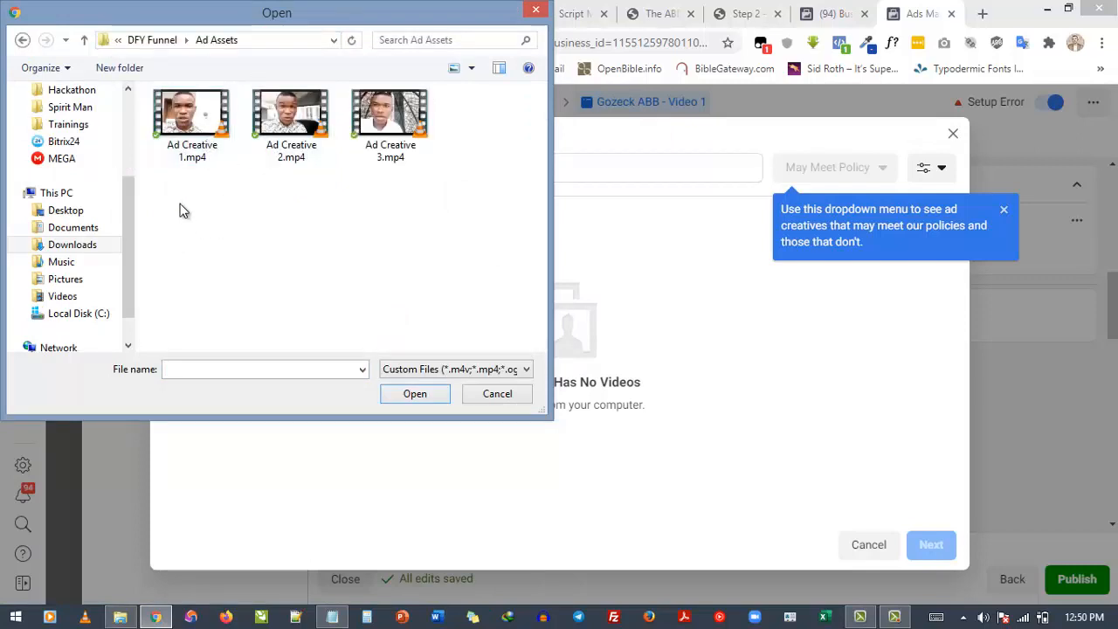
{"action": "left_click", "coordinate": [194, 156]}
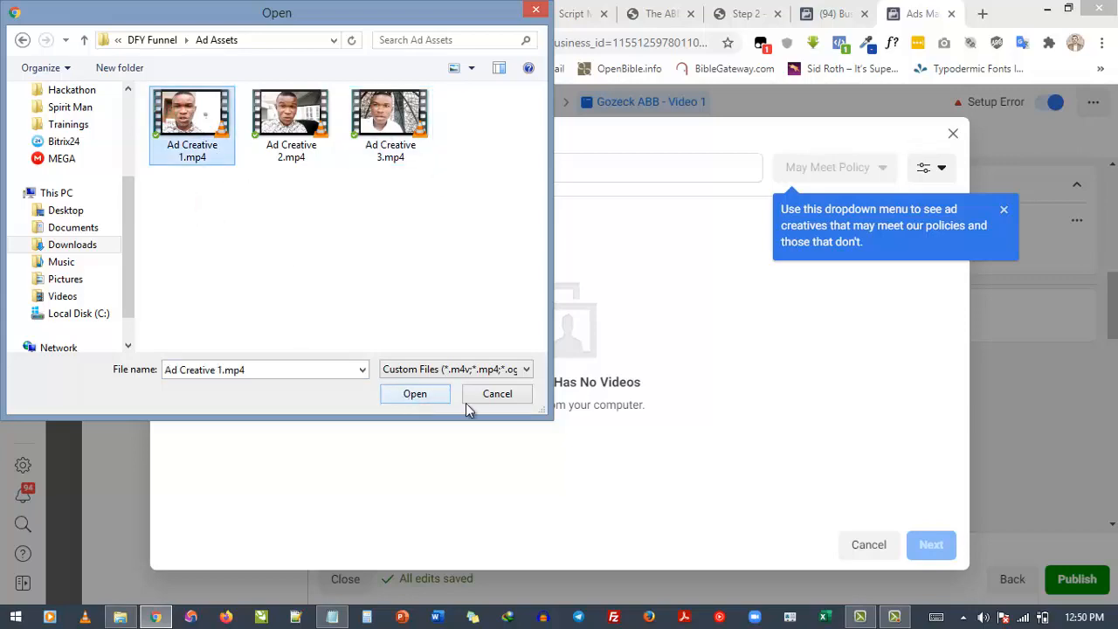
{"action": "left_click", "coordinate": [415, 394]}
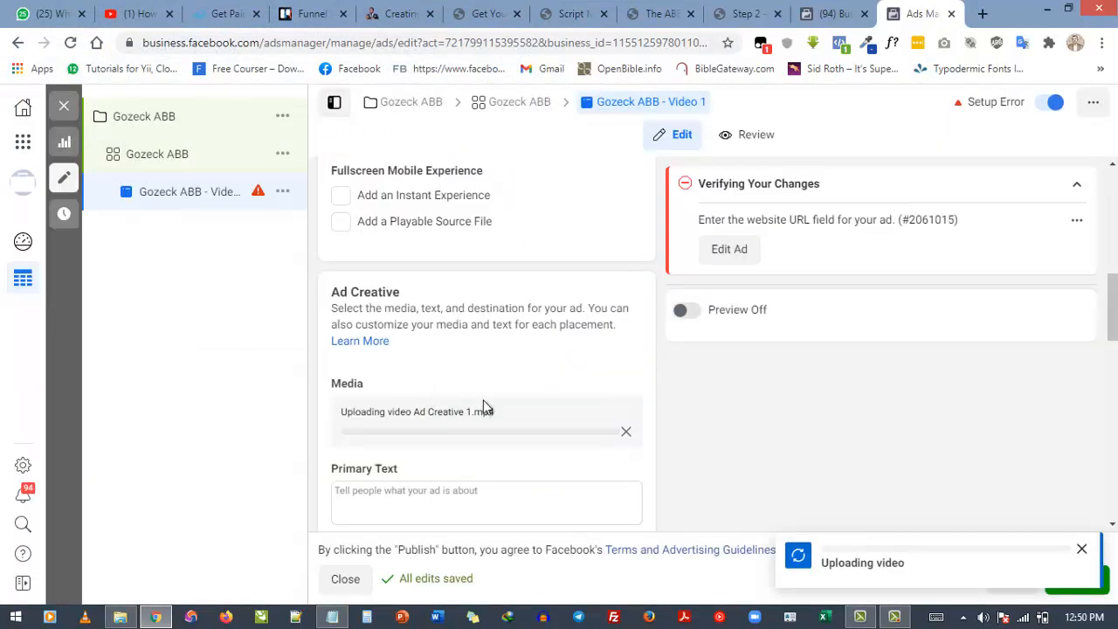
Open Ad Copy.txt from the Ad Assets folder in File Explorer and copy its entire text.
{"action": "scroll", "coordinate": [484, 400], "scroll_direction": "down", "scroll_amount": 1}
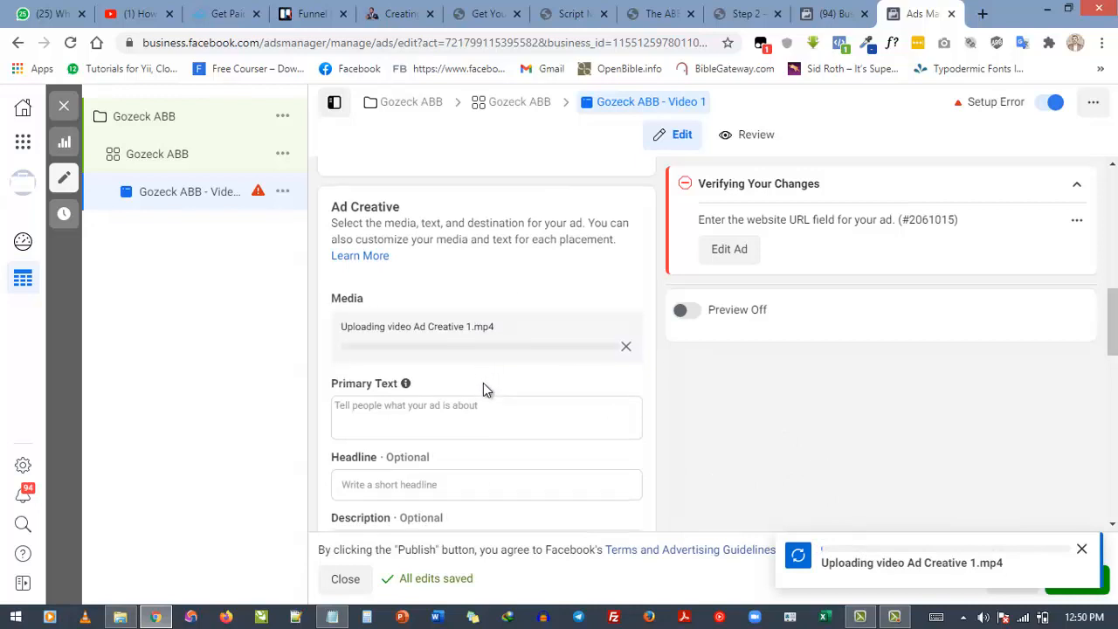
{"action": "scroll", "coordinate": [485, 388], "scroll_direction": "down", "scroll_amount": 1}
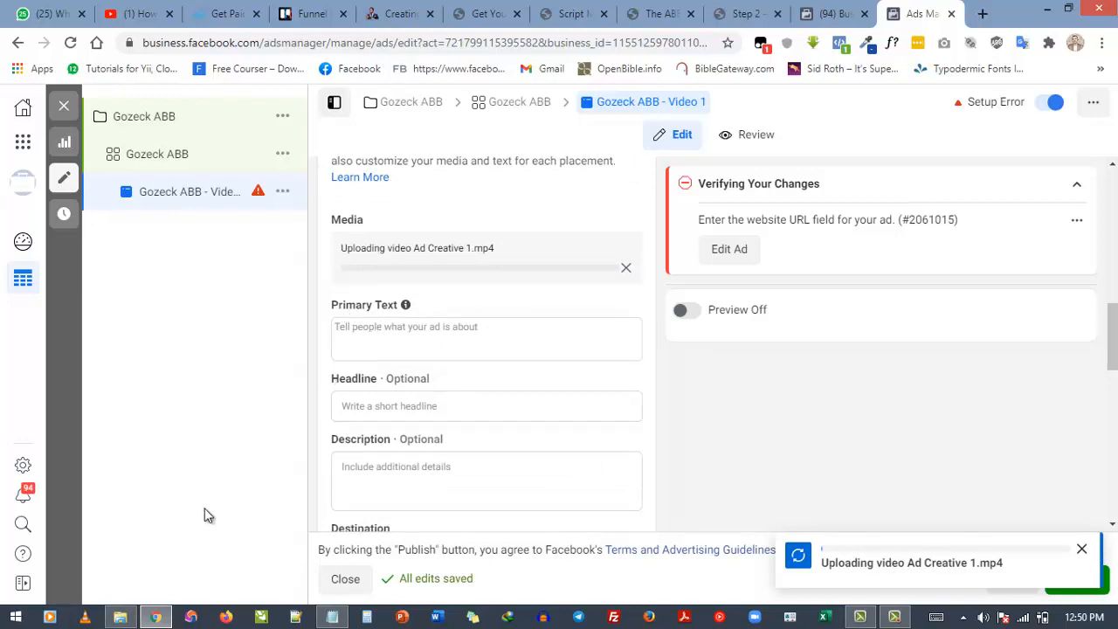
{"action": "left_click", "coordinate": [119, 617]}
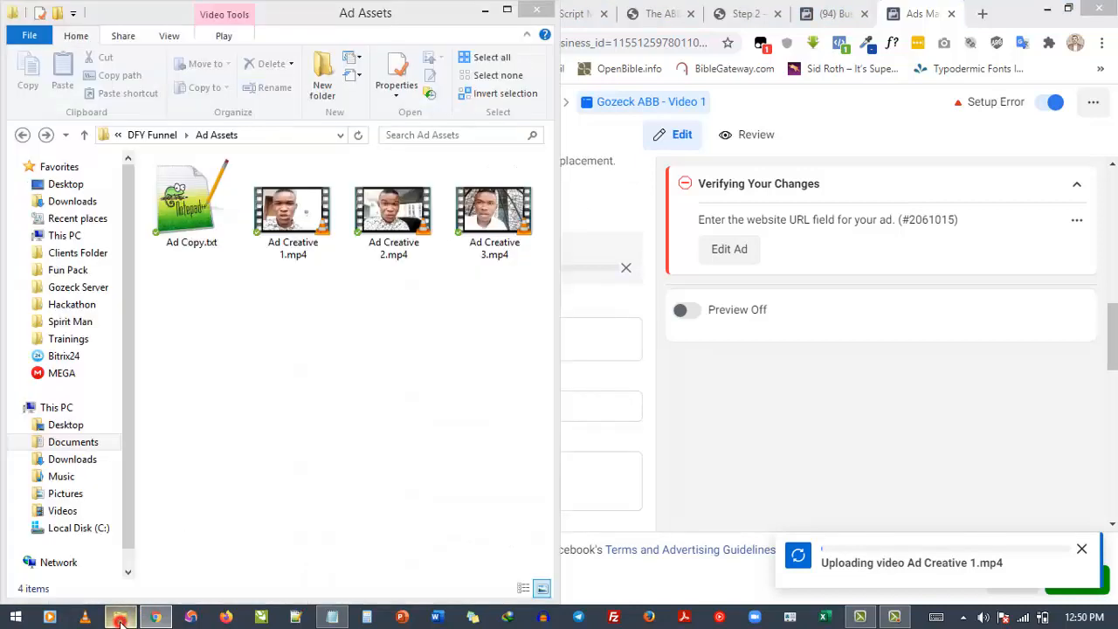
{"action": "left_click", "coordinate": [187, 218]}
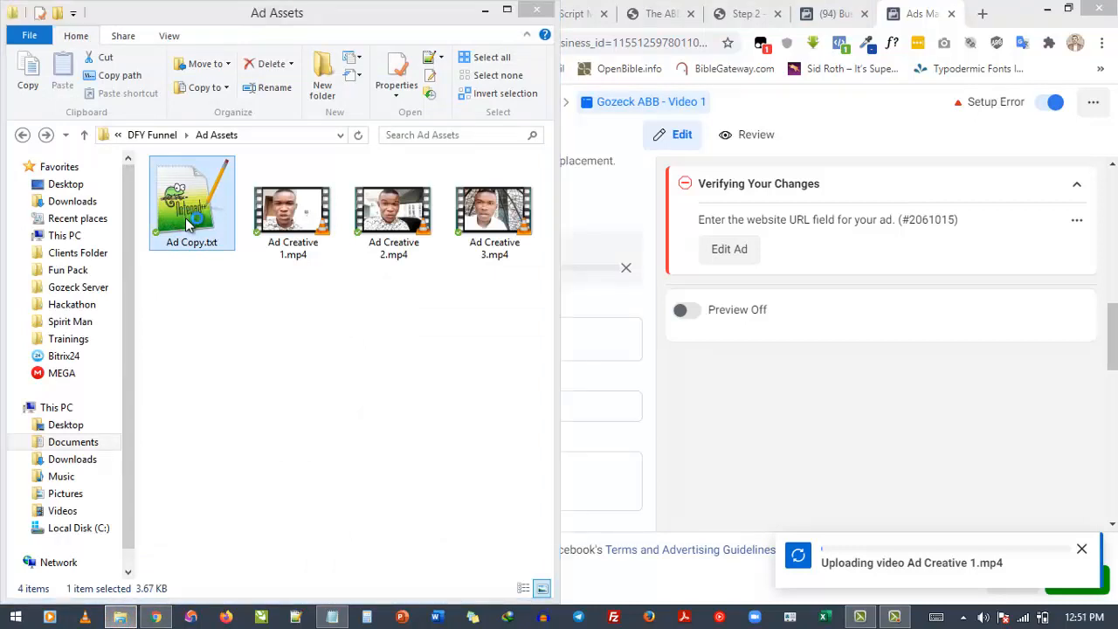
{"action": "double_click", "coordinate": [186, 218]}
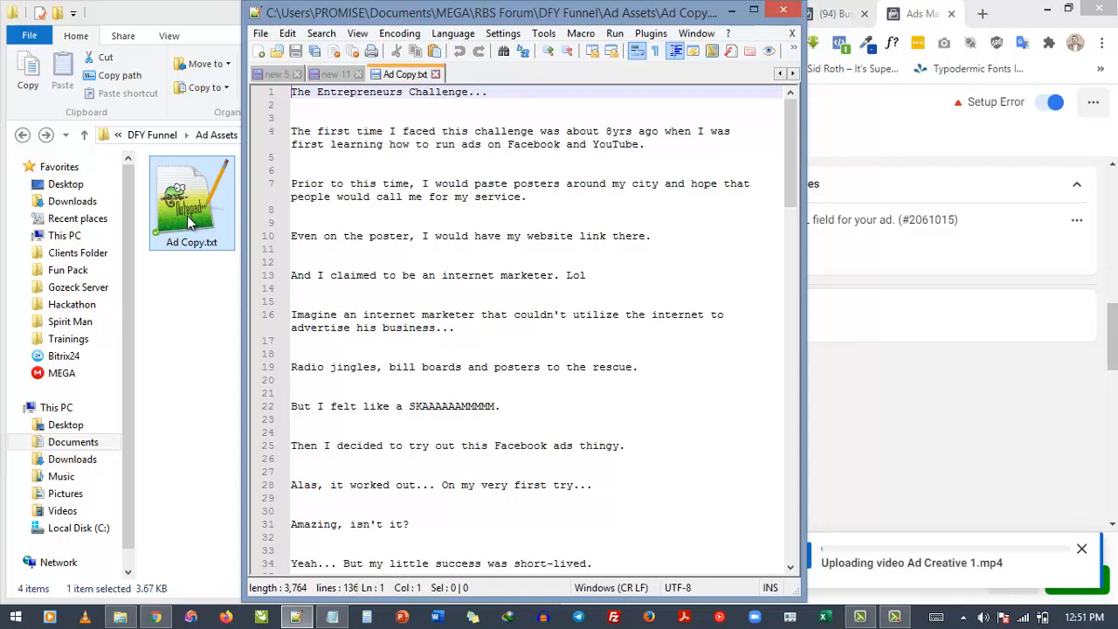
{"action": "left_click", "coordinate": [412, 114]}
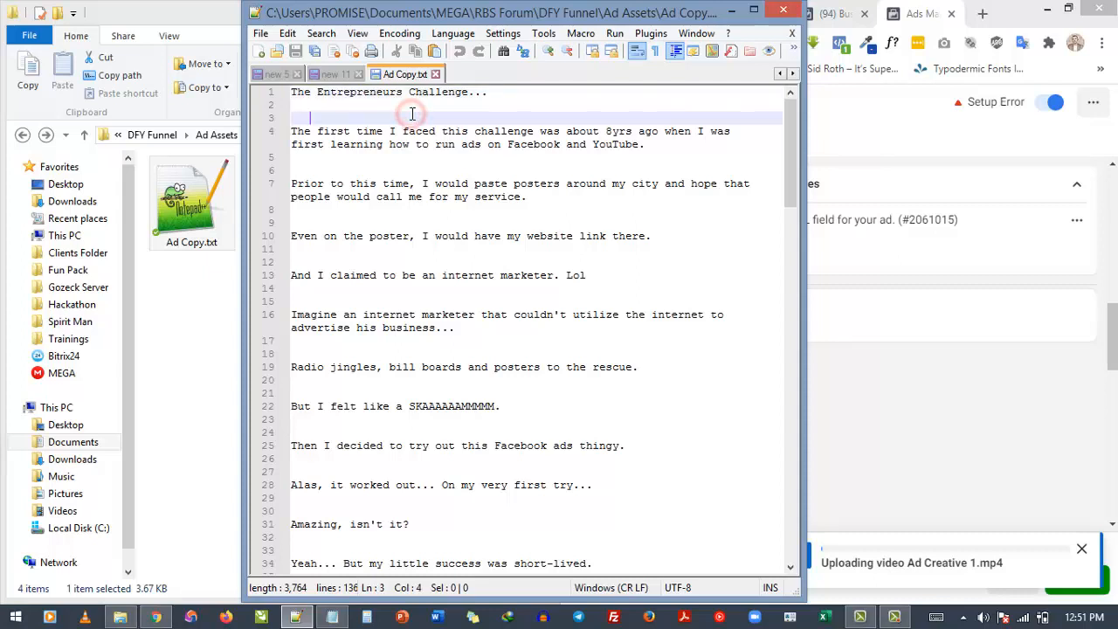
{"action": "key", "text": "ctrl+a"}
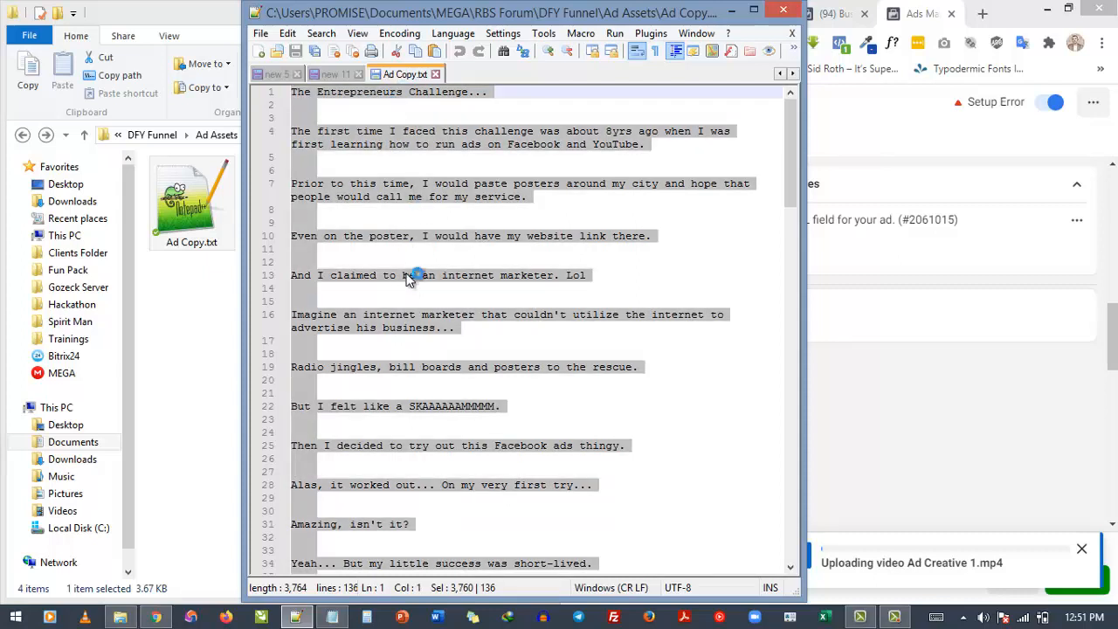
Return to Ads Manager and paste the copied ad copy into the ad's Primary Text.
{"action": "left_click", "coordinate": [889, 415]}
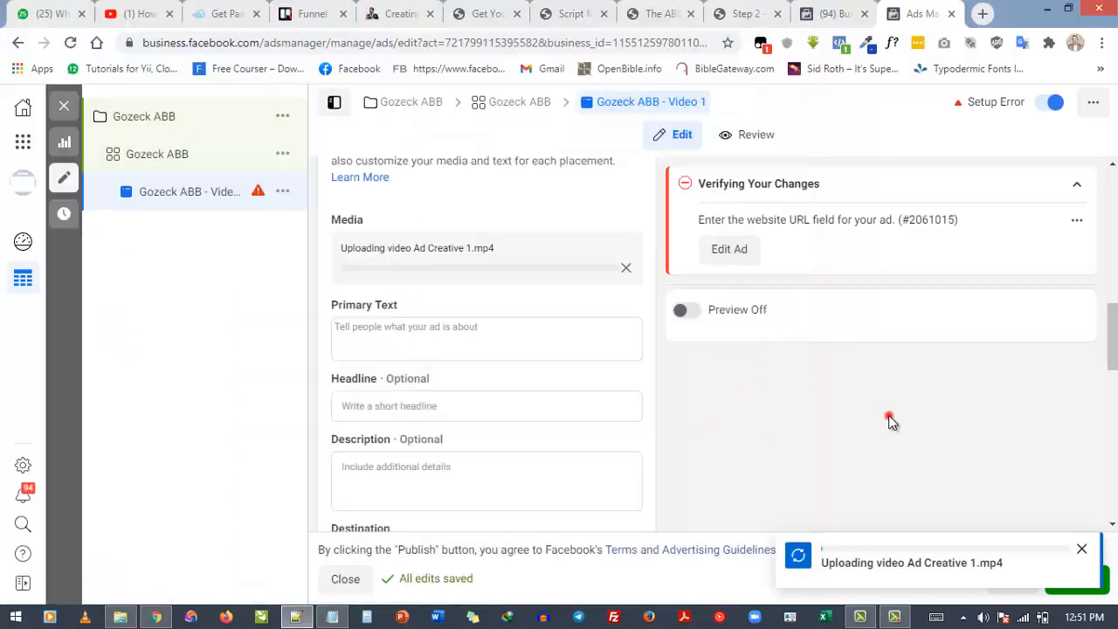
{"action": "left_click", "coordinate": [489, 329]}
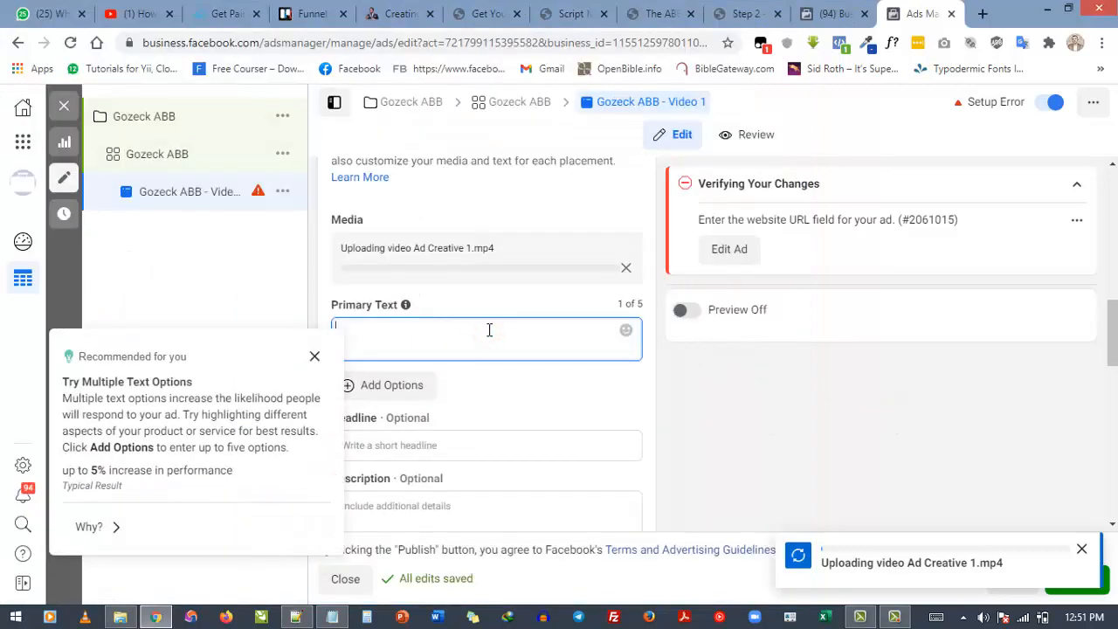
{"action": "key", "text": "ctrl+v"}
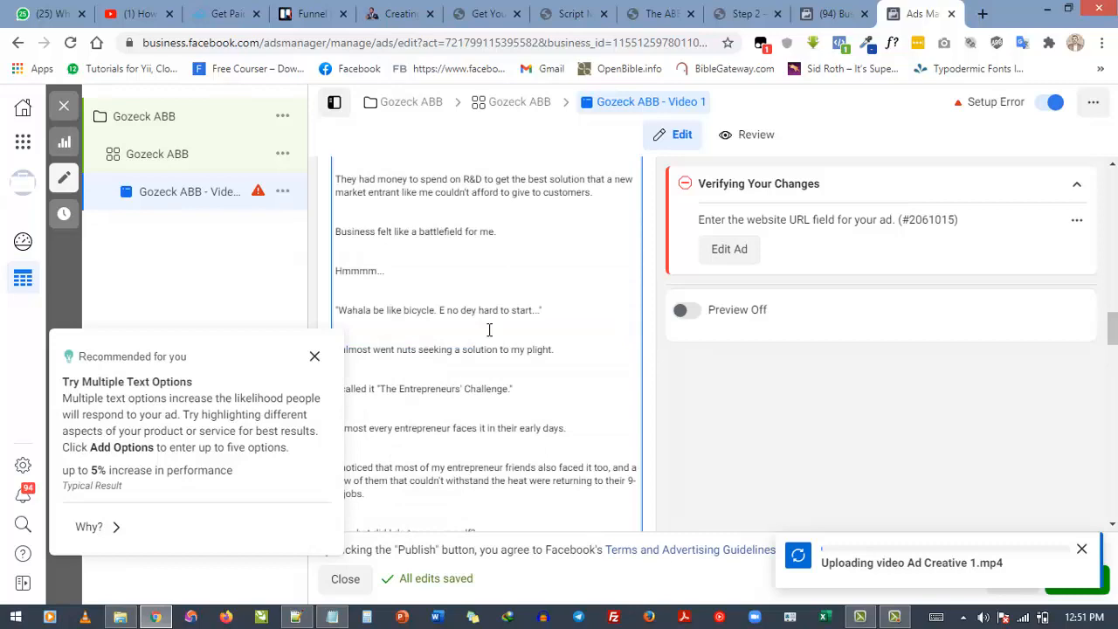
{"action": "key", "text": "alt+Tab"}
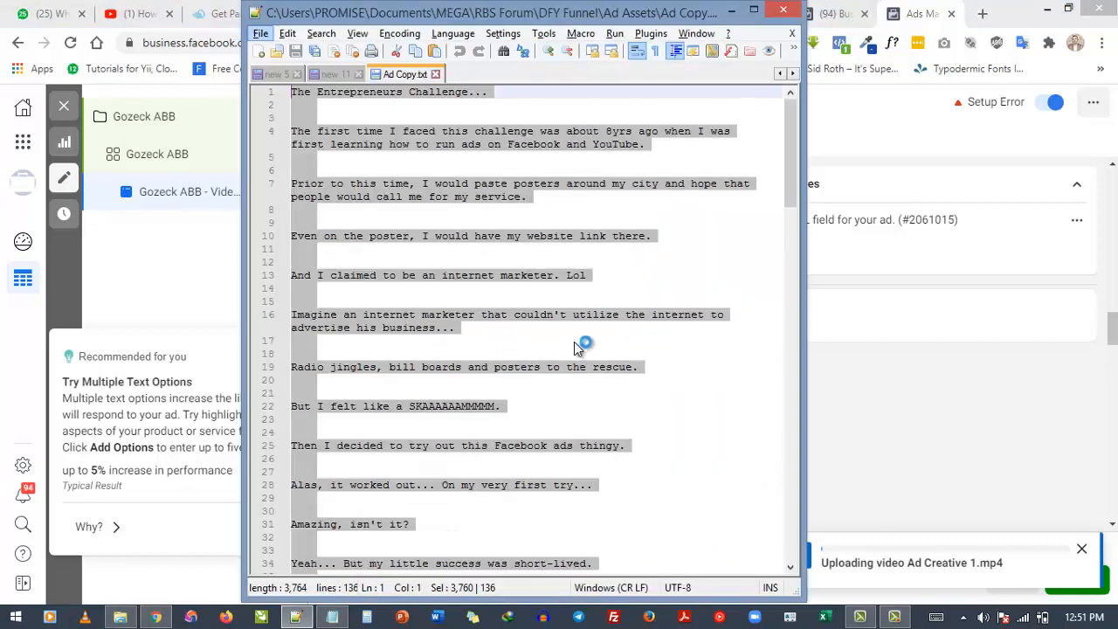
{"action": "left_click", "coordinate": [917, 395]}
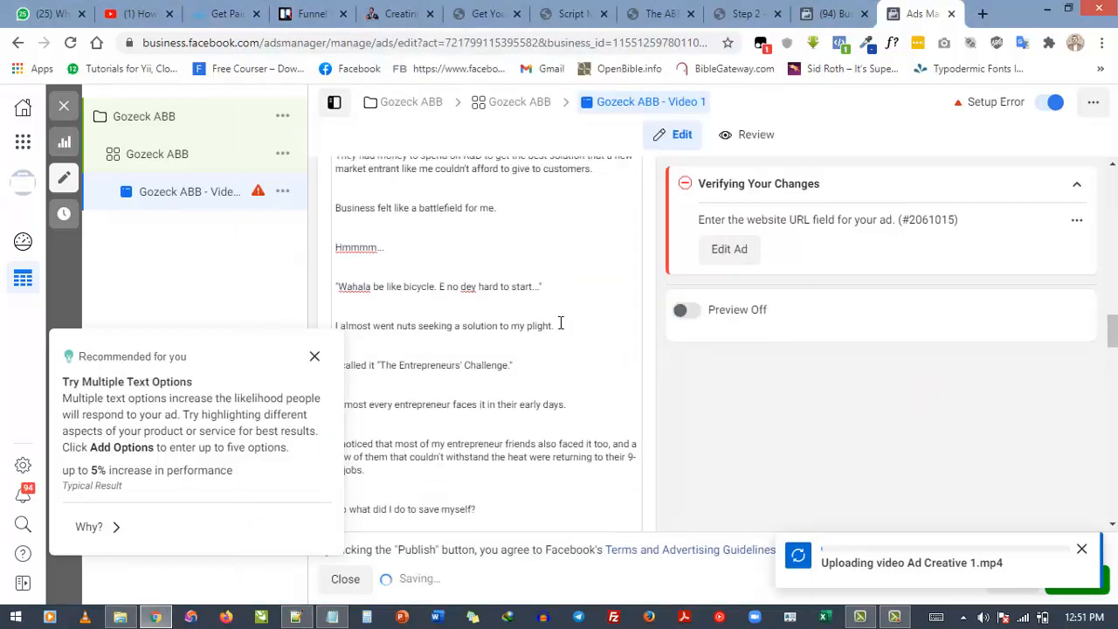
{"action": "scroll", "coordinate": [560, 323], "scroll_direction": "down", "scroll_amount": 10}
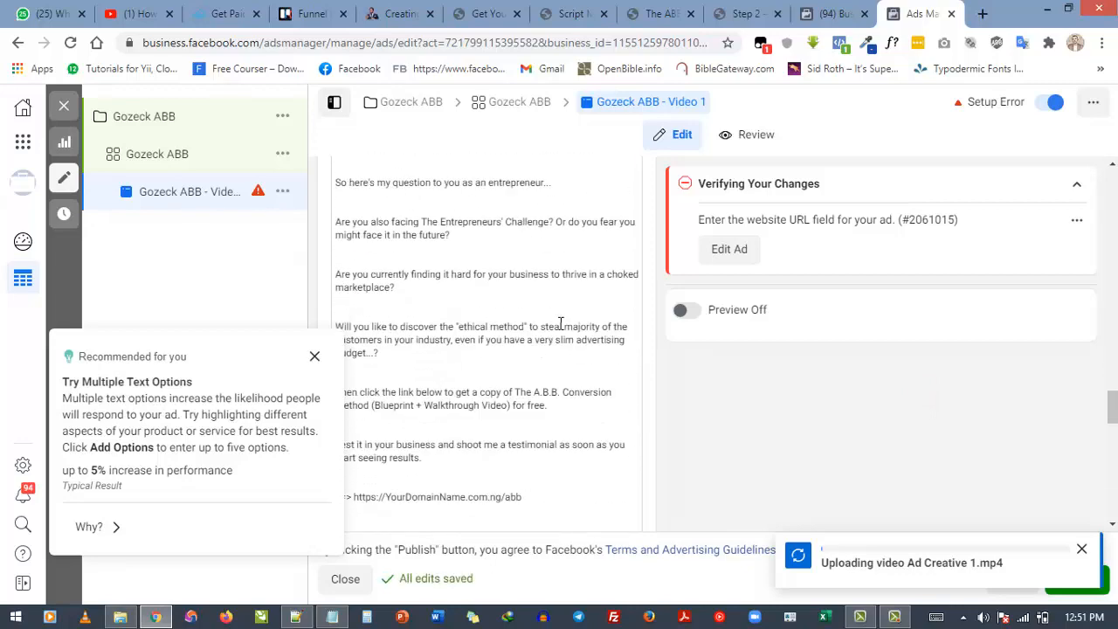
{"action": "scroll", "coordinate": [560, 323], "scroll_direction": "down", "scroll_amount": 4}
{"action": "scroll", "coordinate": [561, 324], "scroll_direction": "up", "scroll_amount": 2}
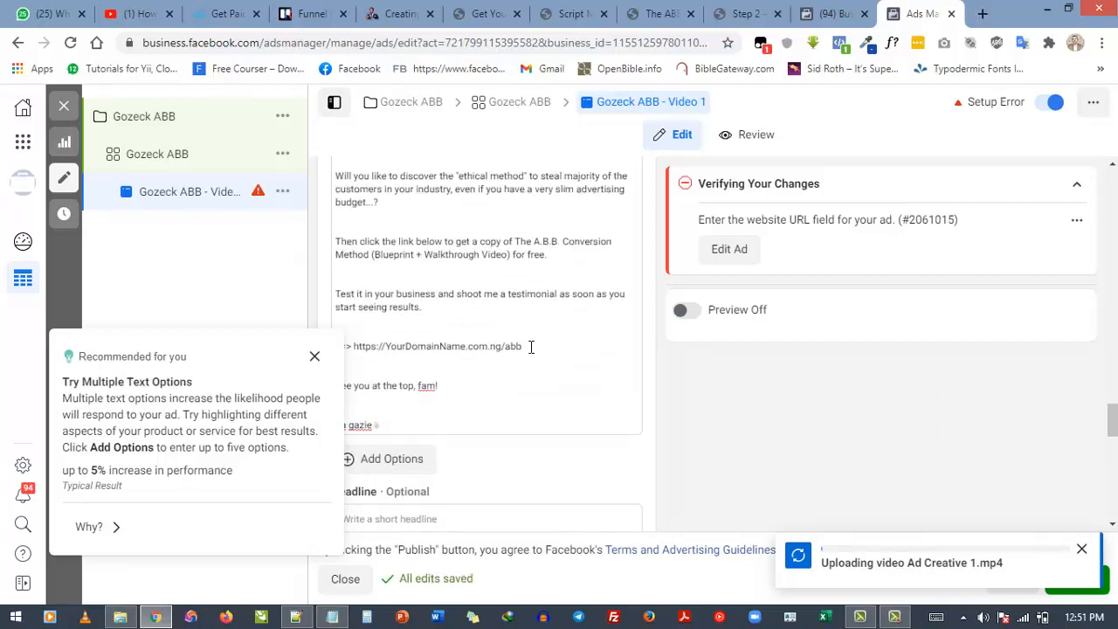
{"action": "left_click", "coordinate": [530, 347]}
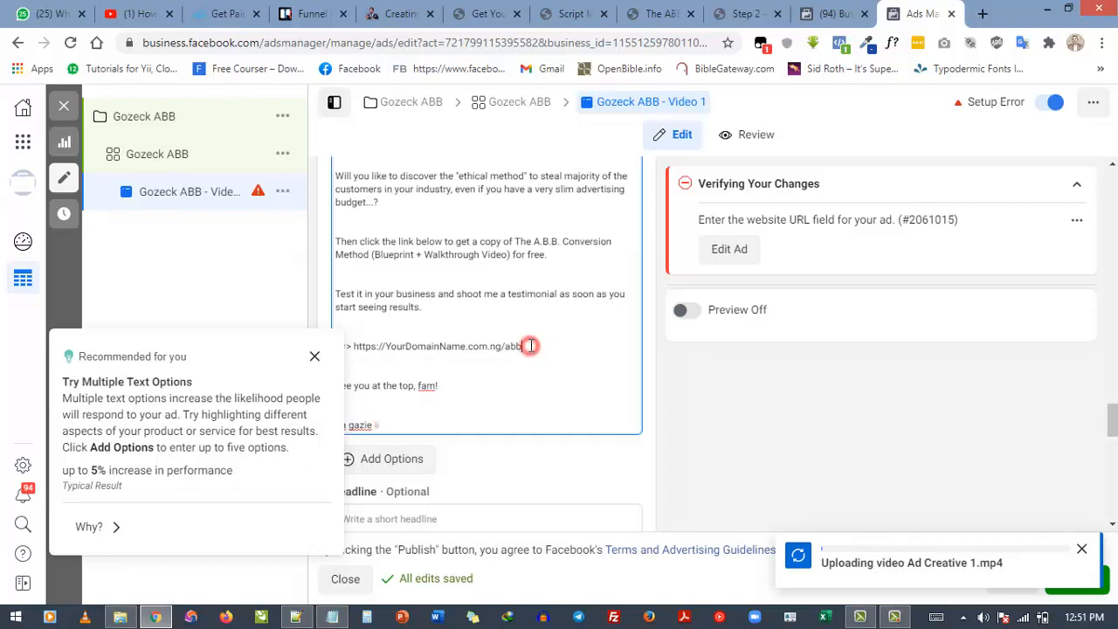
{"action": "left_click", "coordinate": [387, 347], "text": "shift"}
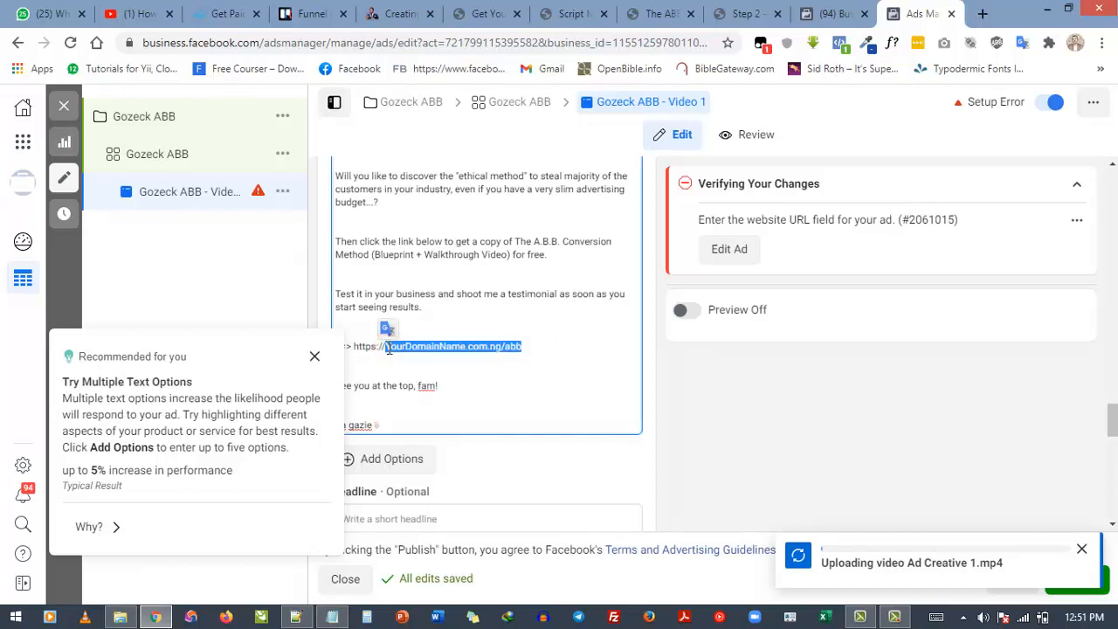
{"action": "type", "text": "Goze"}
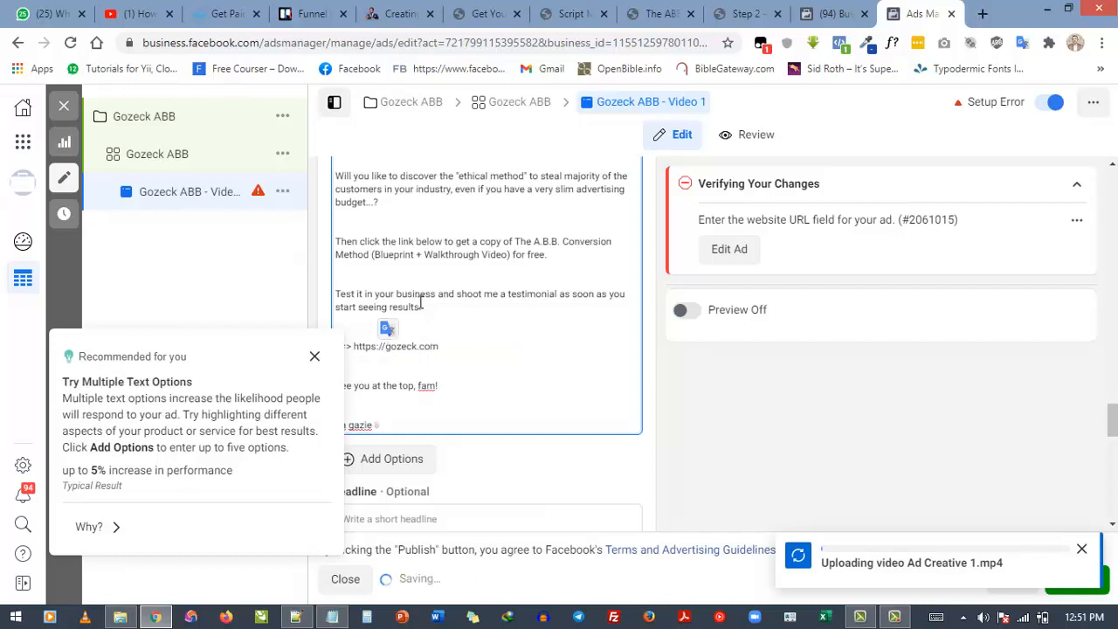
{"action": "scroll", "coordinate": [420, 301], "scroll_direction": "up", "scroll_amount": 5}
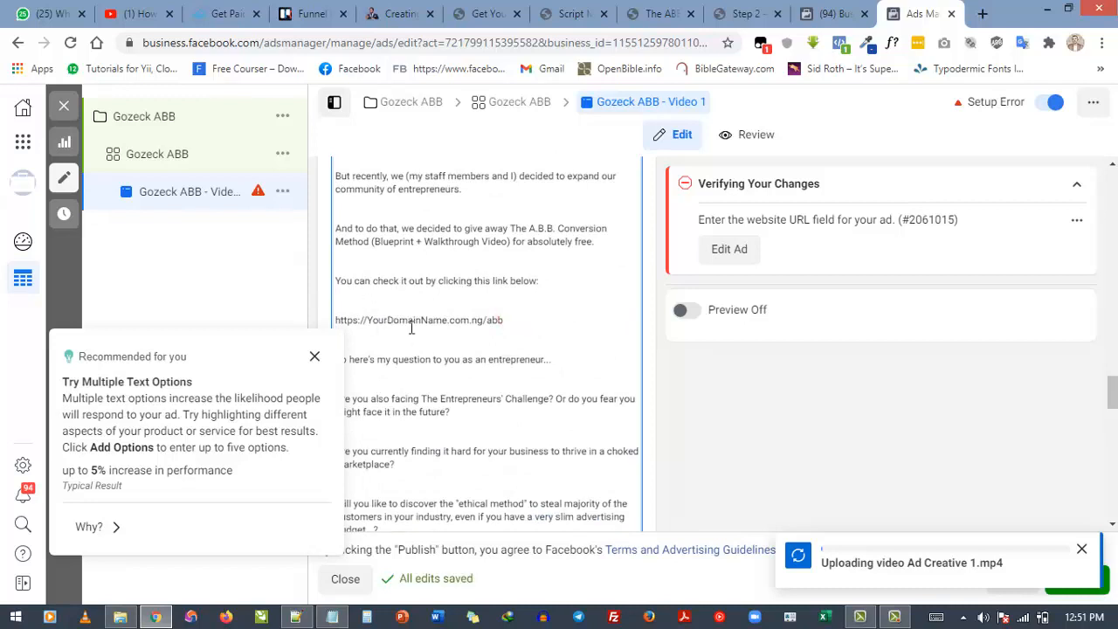
{"action": "left_click", "coordinate": [367, 321], "text": "shift"}
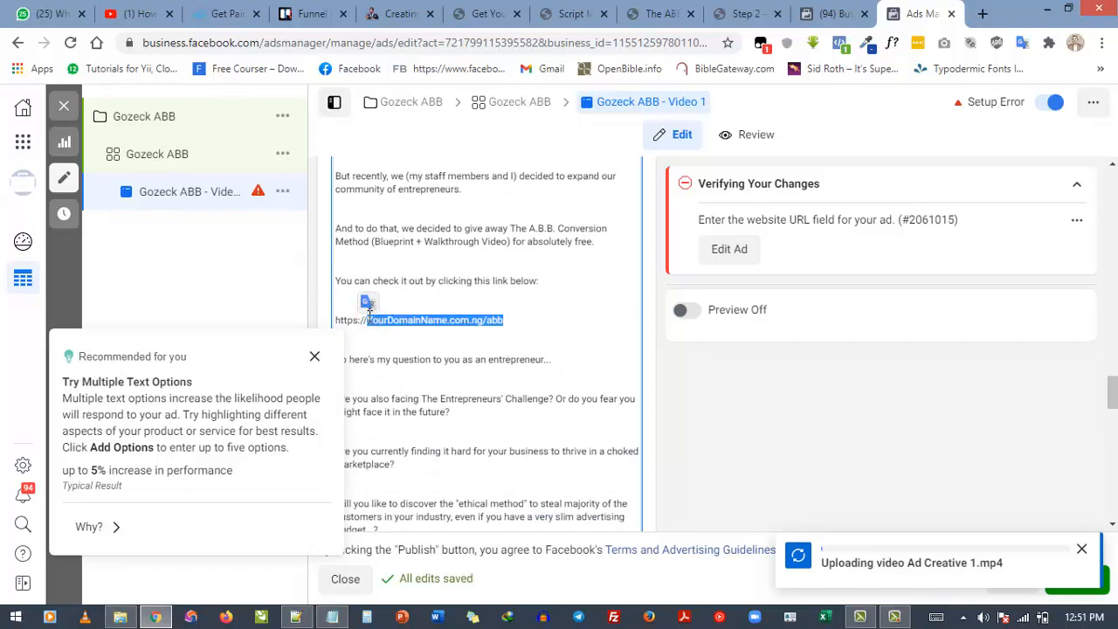
{"action": "type", "text": "gozeck.c"}
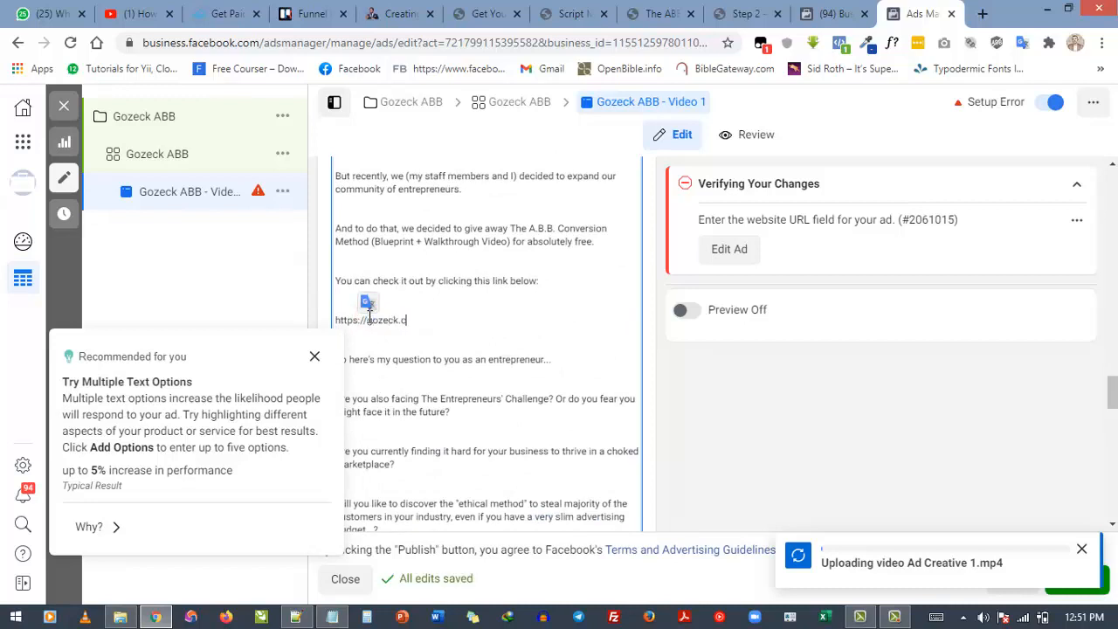
{"action": "type", "text": "om"}
{"action": "scroll", "coordinate": [529, 328], "scroll_direction": "up", "scroll_amount": 5}
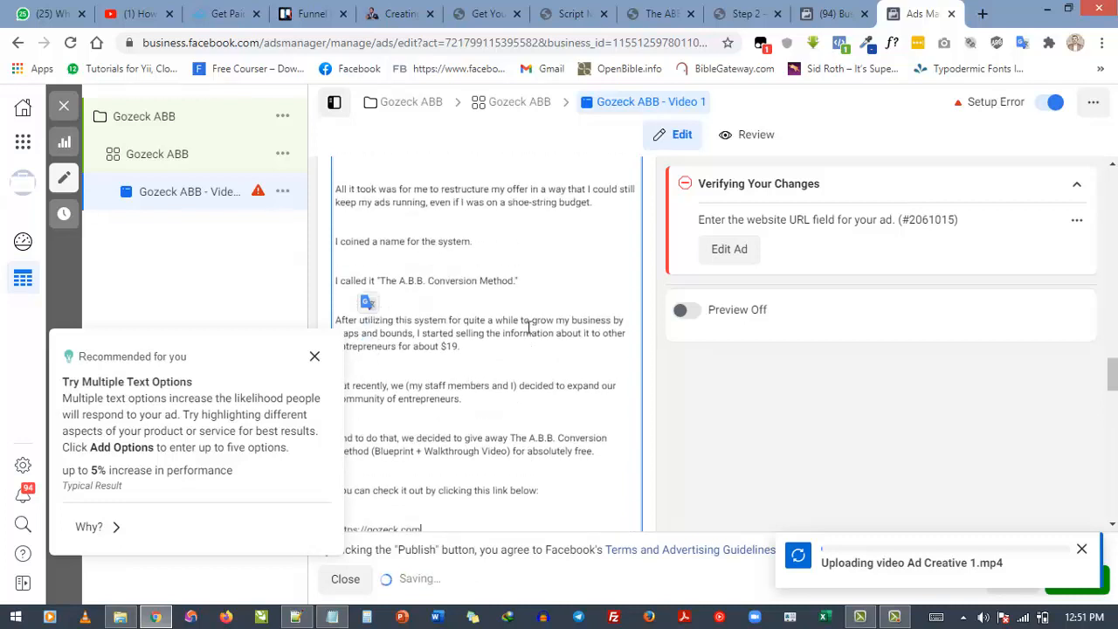
{"action": "scroll", "coordinate": [528, 327], "scroll_direction": "up", "scroll_amount": 3}
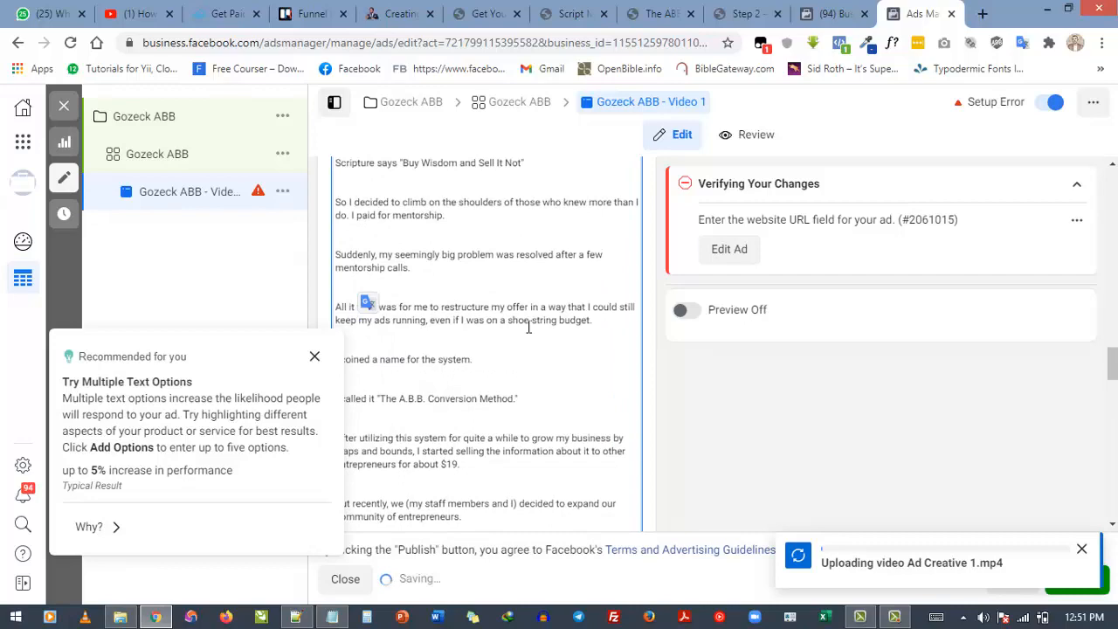
{"action": "scroll", "coordinate": [528, 328], "scroll_direction": "up", "scroll_amount": 8}
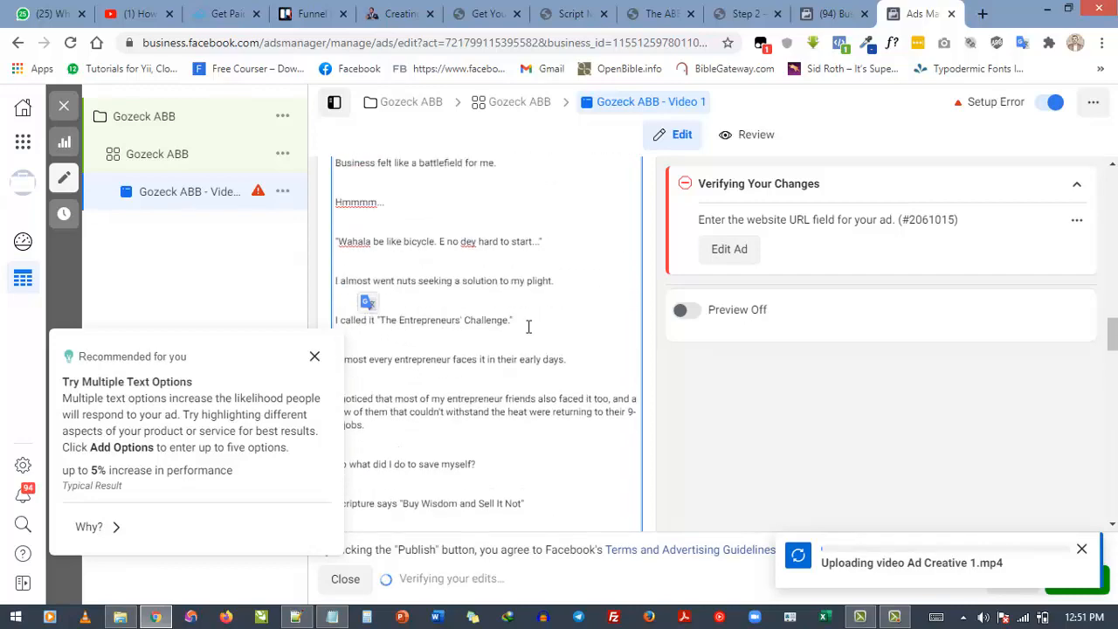
Review the ad's primary text through to its sign-off and dismiss the recommendation to try multiple text options.
{"action": "scroll", "coordinate": [529, 327], "scroll_direction": "up", "scroll_amount": 7}
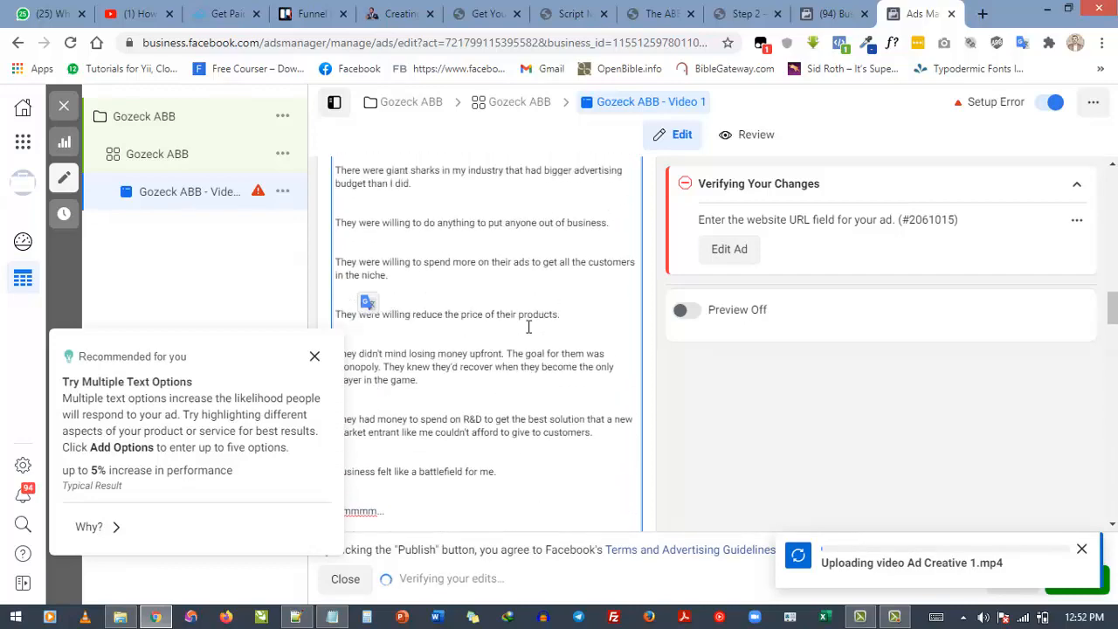
{"action": "scroll", "coordinate": [529, 326], "scroll_direction": "up", "scroll_amount": 4}
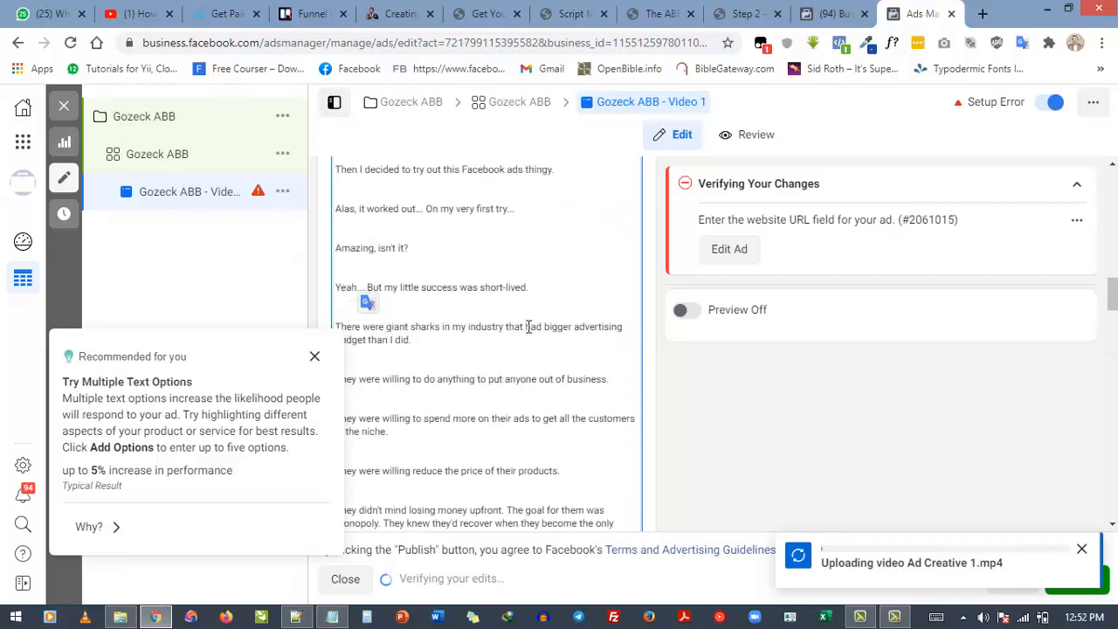
{"action": "scroll", "coordinate": [529, 326], "scroll_direction": "up", "scroll_amount": 8}
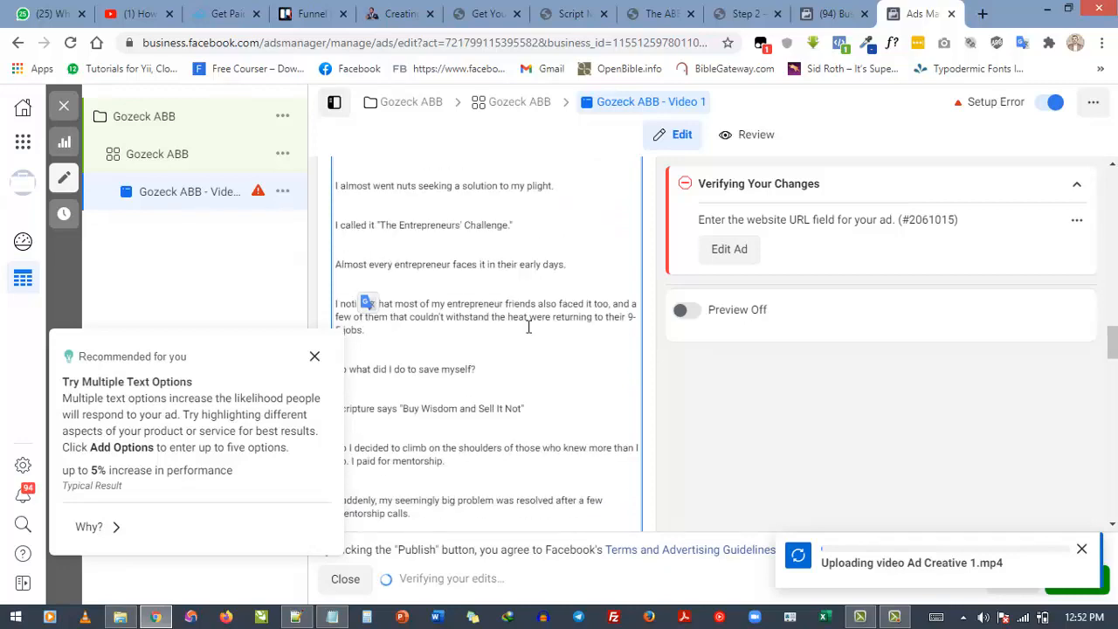
{"action": "scroll", "coordinate": [528, 326], "scroll_direction": "down", "scroll_amount": 20}
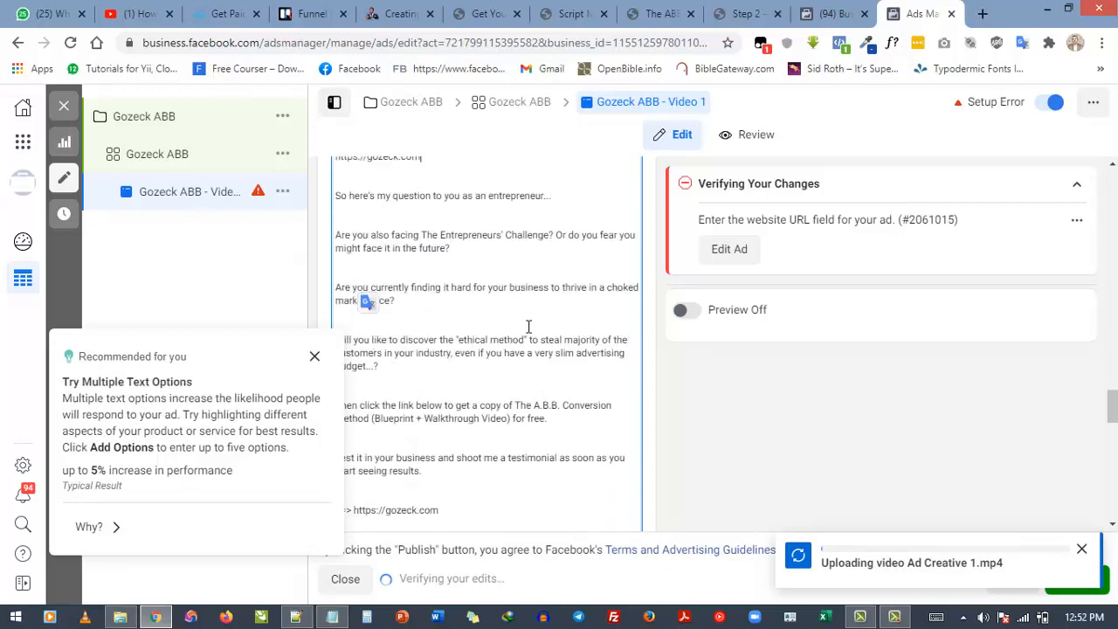
{"action": "scroll", "coordinate": [528, 327], "scroll_direction": "down", "scroll_amount": 5}
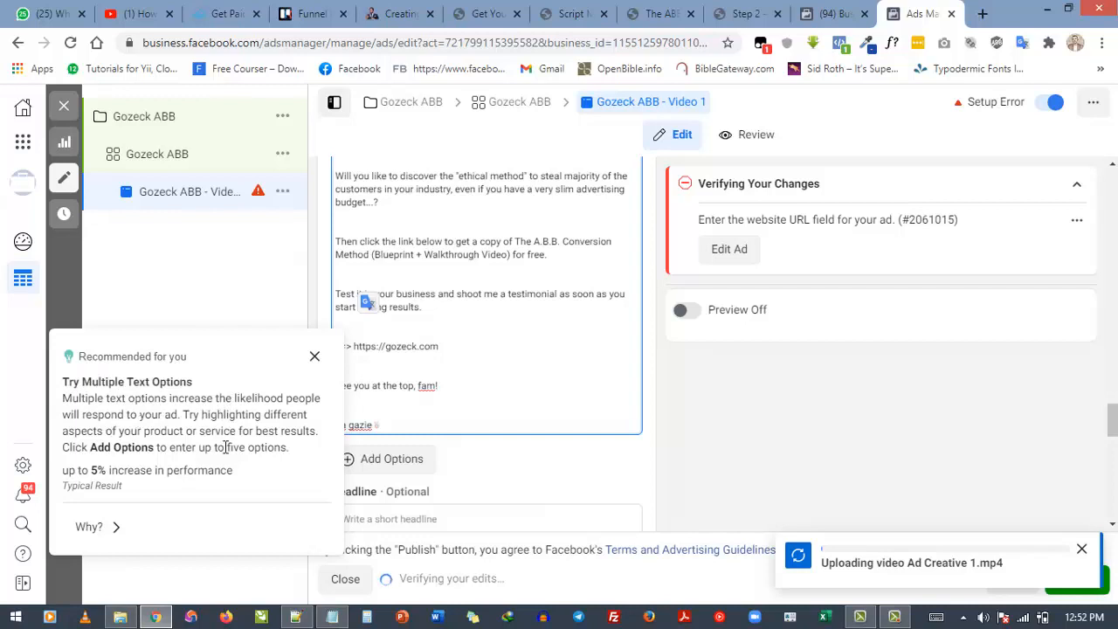
{"action": "left_click", "coordinate": [314, 358]}
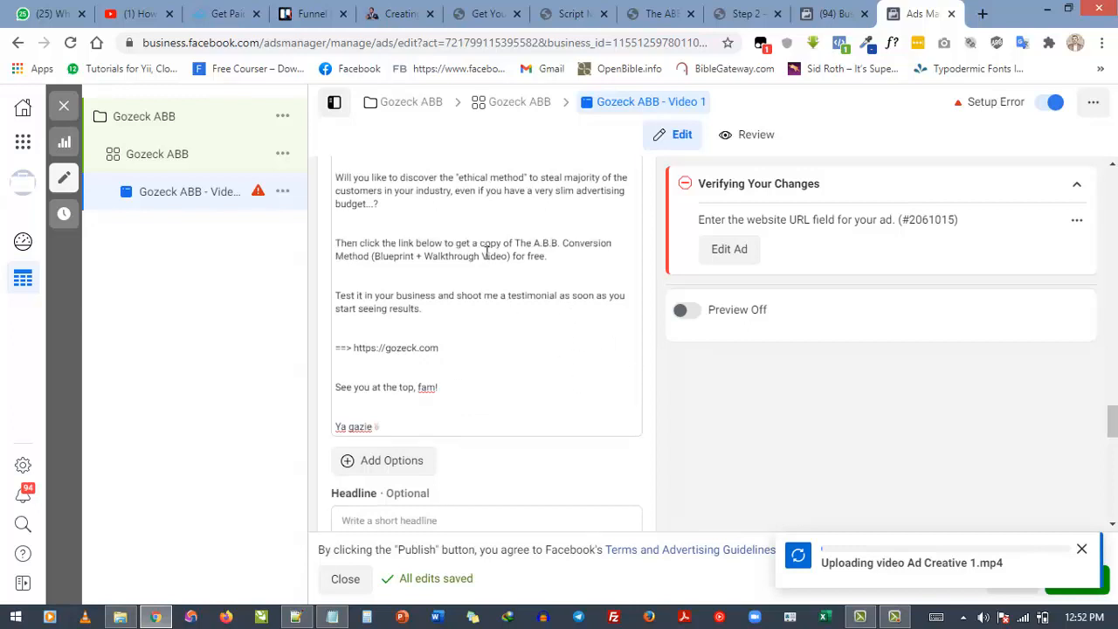
{"action": "scroll", "coordinate": [498, 323], "scroll_direction": "up", "scroll_amount": 2}
{"action": "scroll", "coordinate": [481, 297], "scroll_direction": "down", "scroll_amount": 3}
{"action": "scroll", "coordinate": [449, 319], "scroll_direction": "down", "scroll_amount": 1}
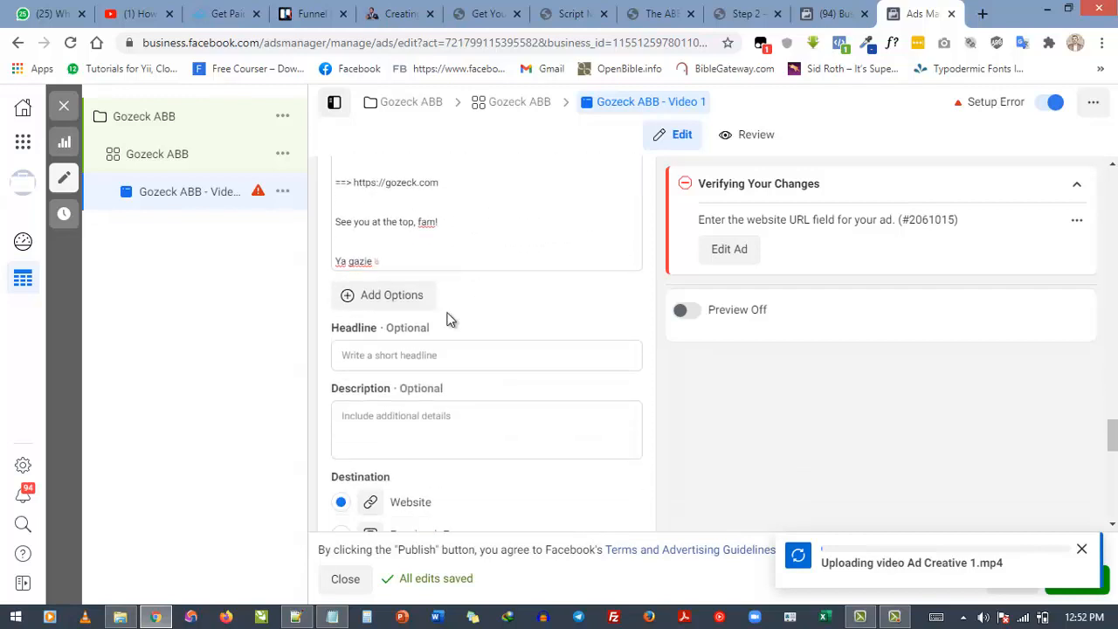
Open Facebook in a new browser tab and examine the headline and description placement on a sponsored post in the feed.
{"action": "left_click", "coordinate": [357, 351]}
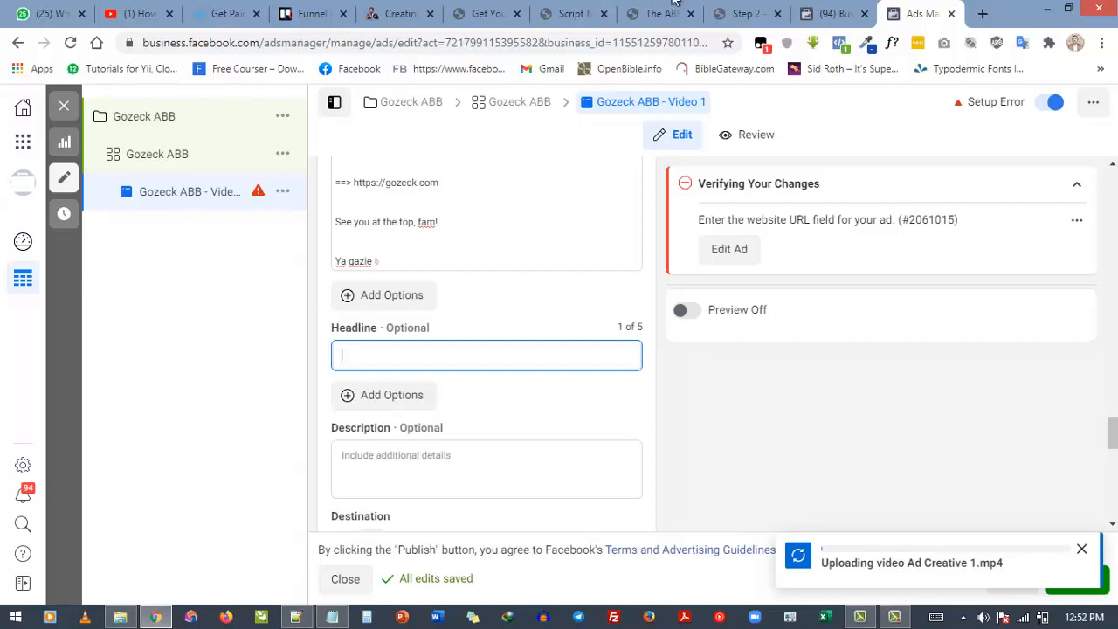
{"action": "left_click", "coordinate": [980, 13]}
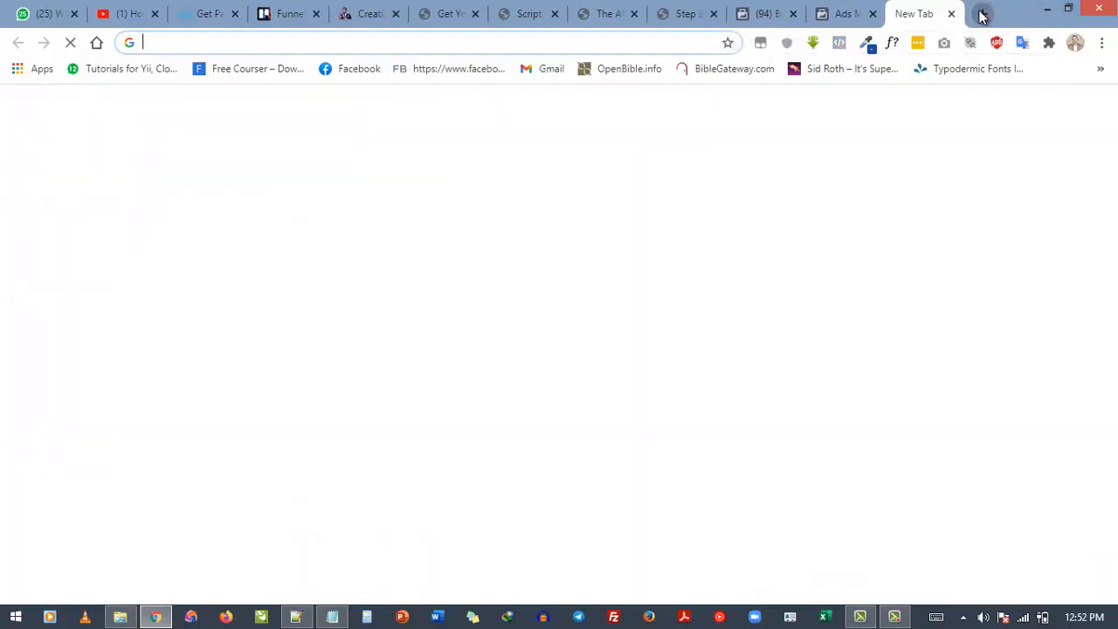
{"action": "left_click", "coordinate": [362, 74]}
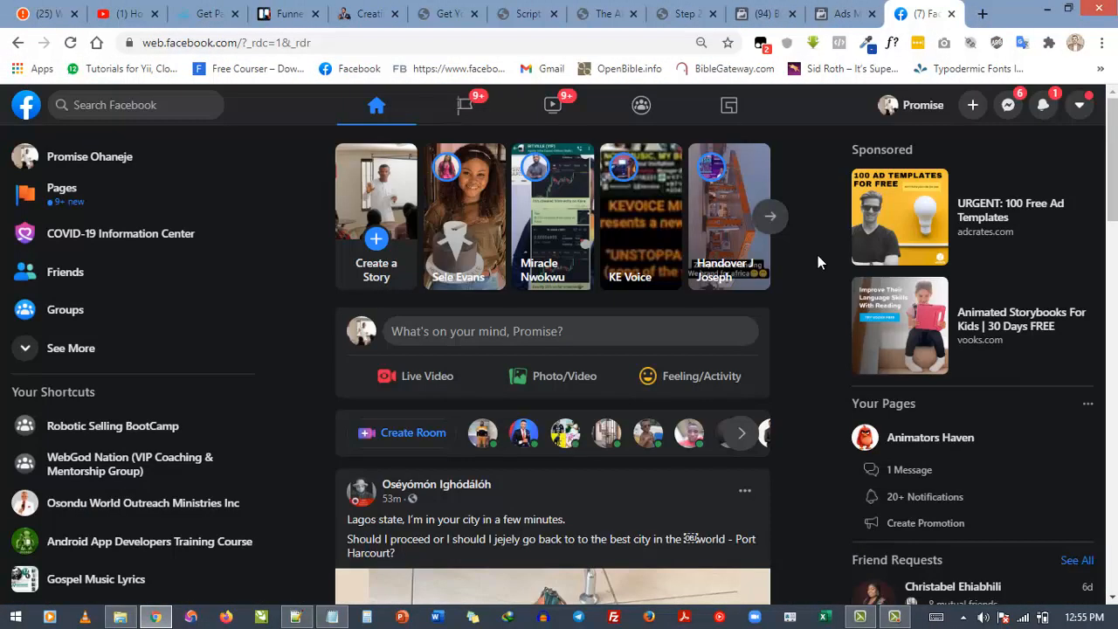
{"action": "scroll", "coordinate": [817, 255], "scroll_direction": "down", "scroll_amount": 5}
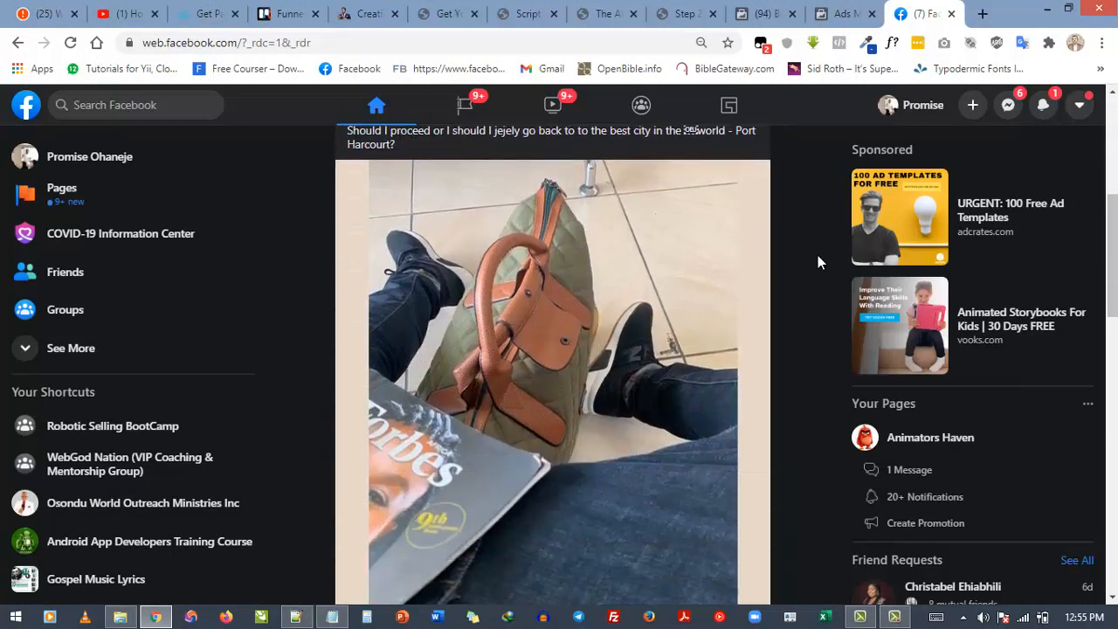
{"action": "scroll", "coordinate": [818, 255], "scroll_direction": "down", "scroll_amount": 7}
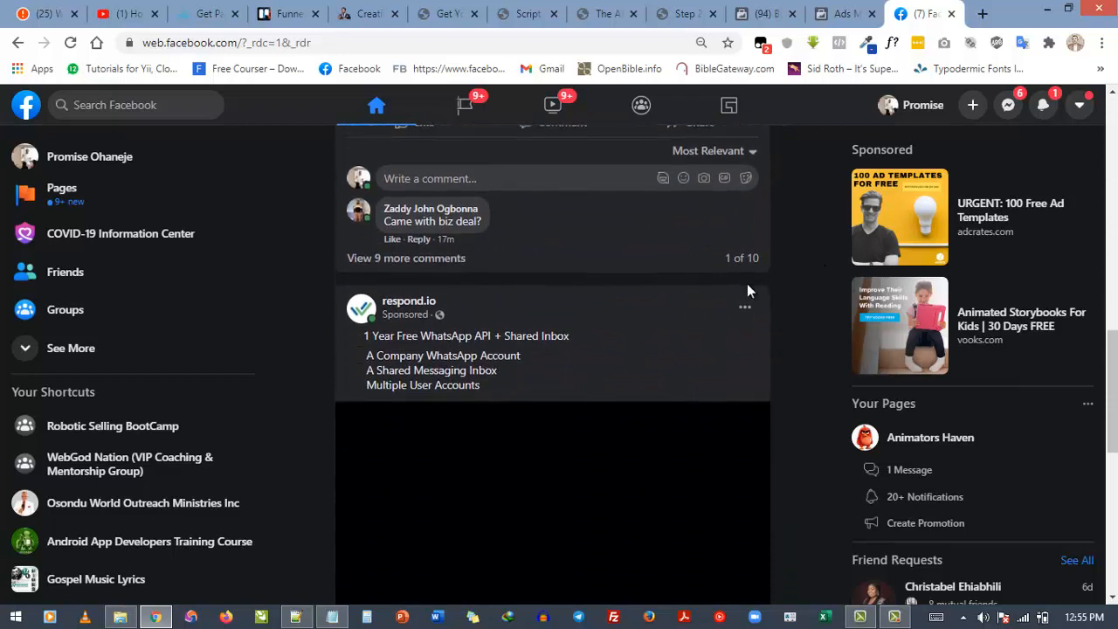
{"action": "scroll", "coordinate": [729, 289], "scroll_direction": "down", "scroll_amount": 1}
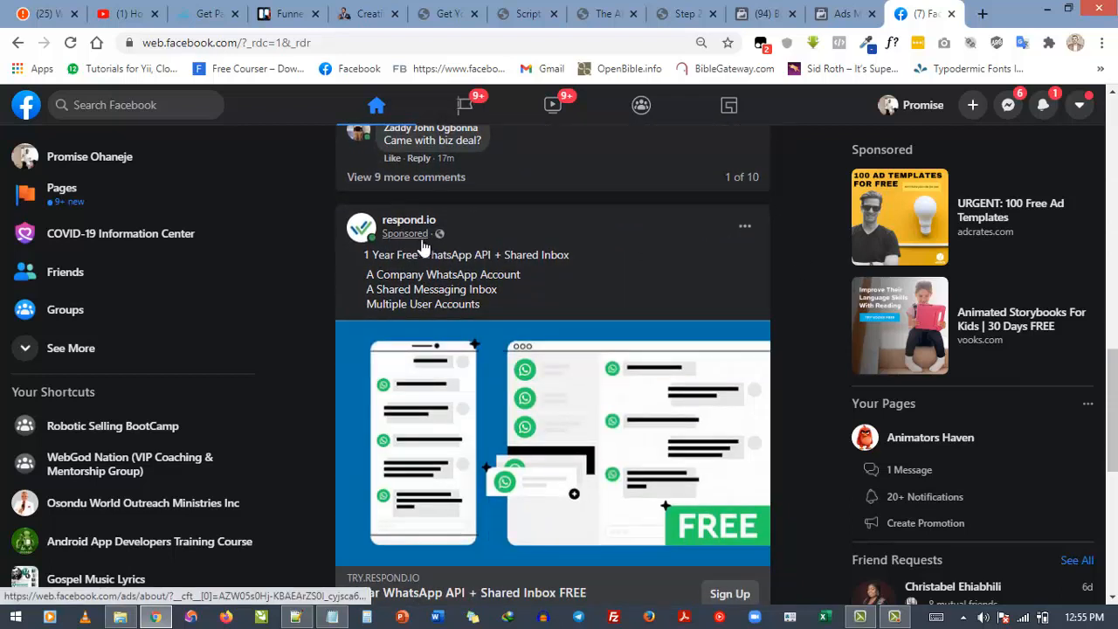
{"action": "scroll", "coordinate": [464, 253], "scroll_direction": "down", "scroll_amount": 2}
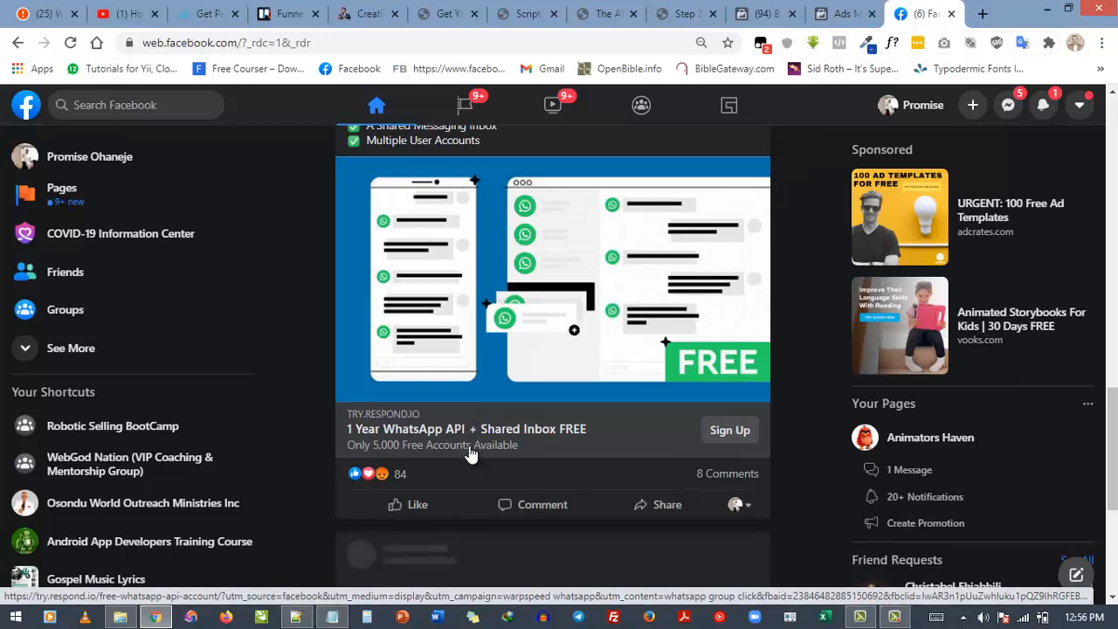
Return to Ads Manager and enter "The Entrepreneur's Challenge" as the ad's headline.
{"action": "left_click", "coordinate": [839, 11]}
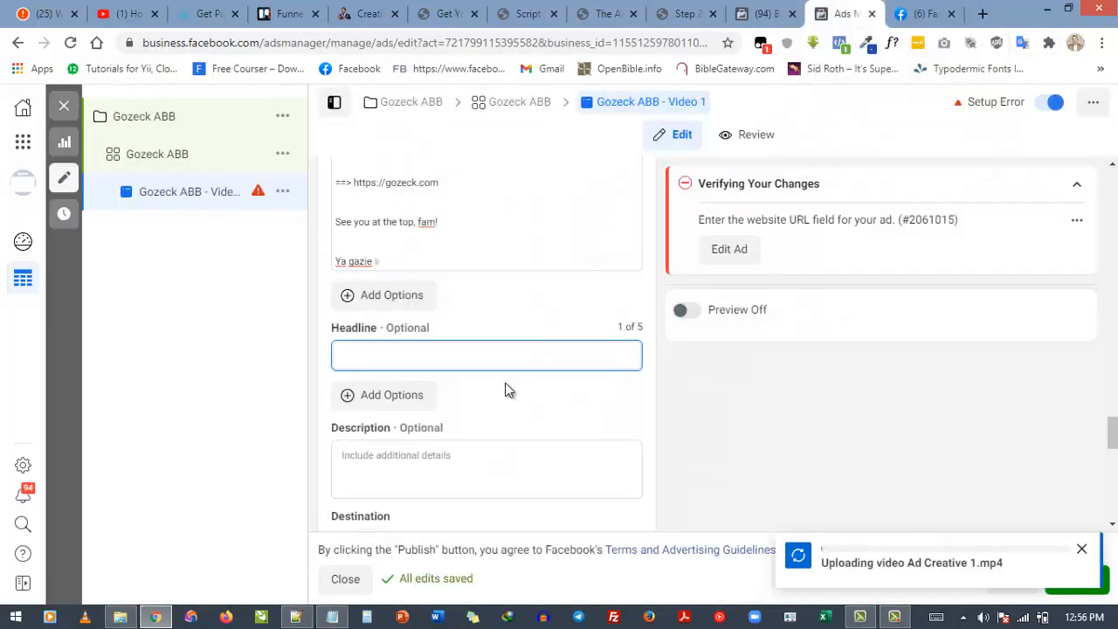
{"action": "left_click", "coordinate": [414, 359]}
{"action": "type", "text": "The Entrepreneurs"}
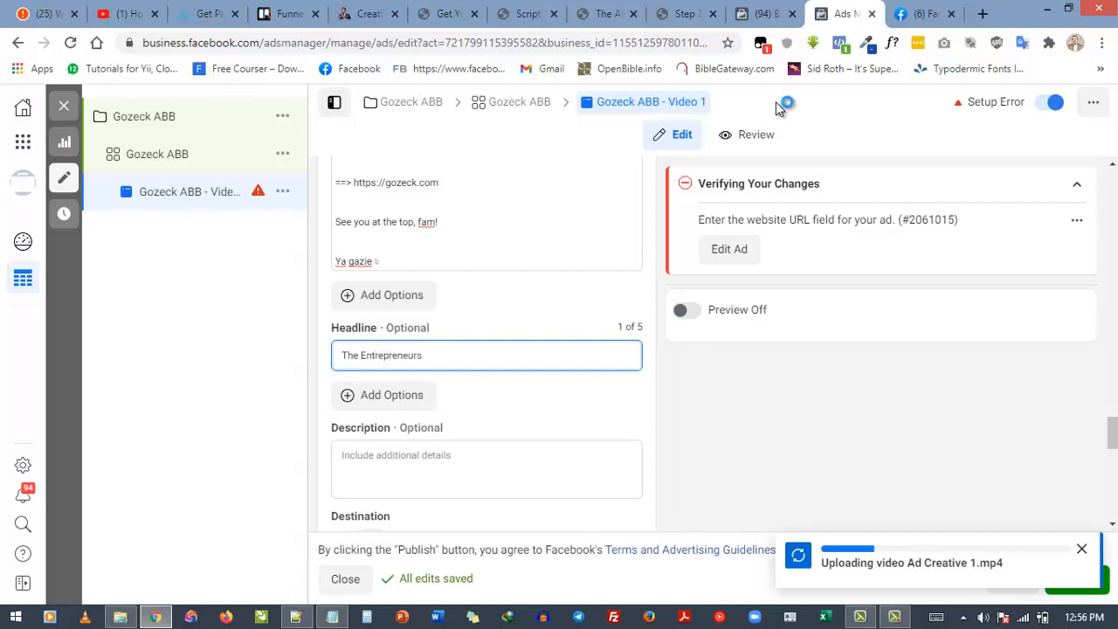
{"action": "key", "text": "BackSpace"}
{"action": "type", "text": "'s Challenge"}
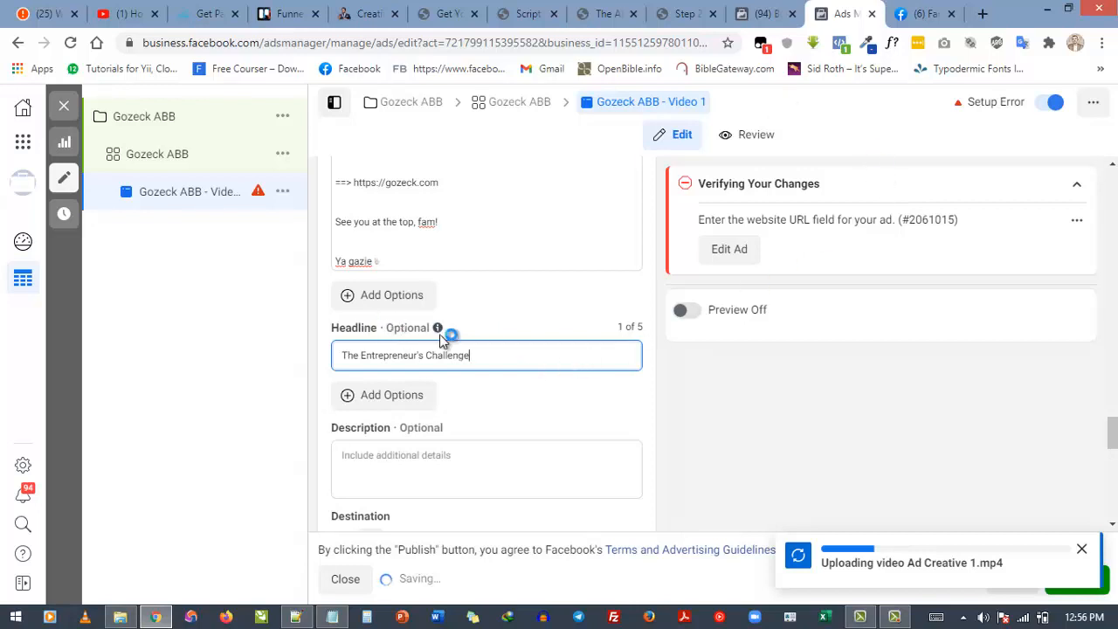
Add a second headline option reading "The ABB Conversion Method".
{"action": "left_click", "coordinate": [396, 395]}
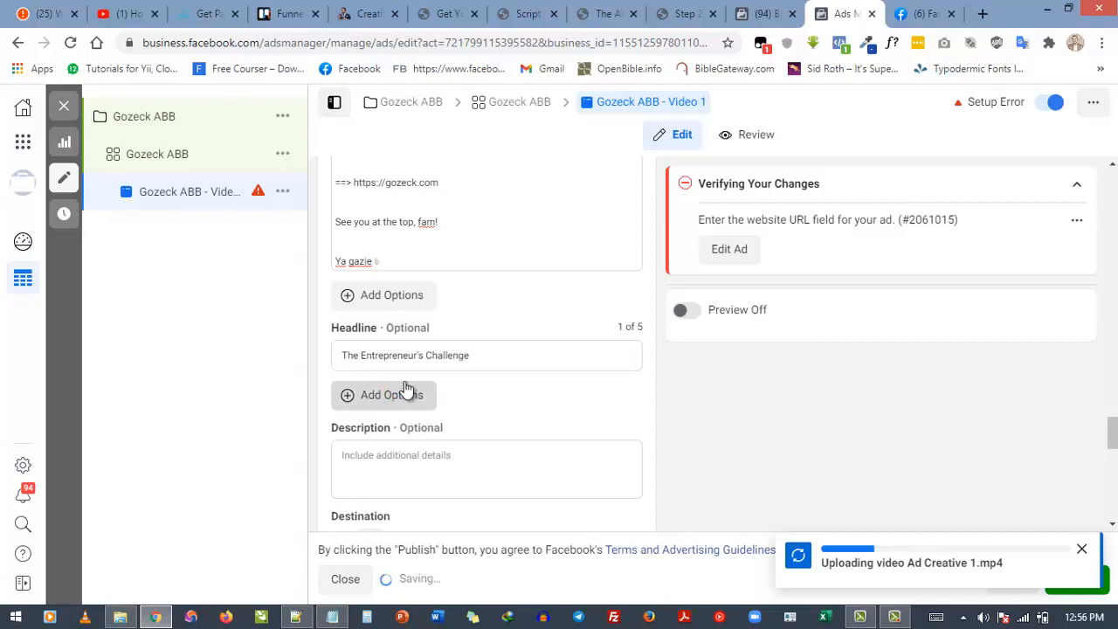
{"action": "left_click", "coordinate": [417, 398]}
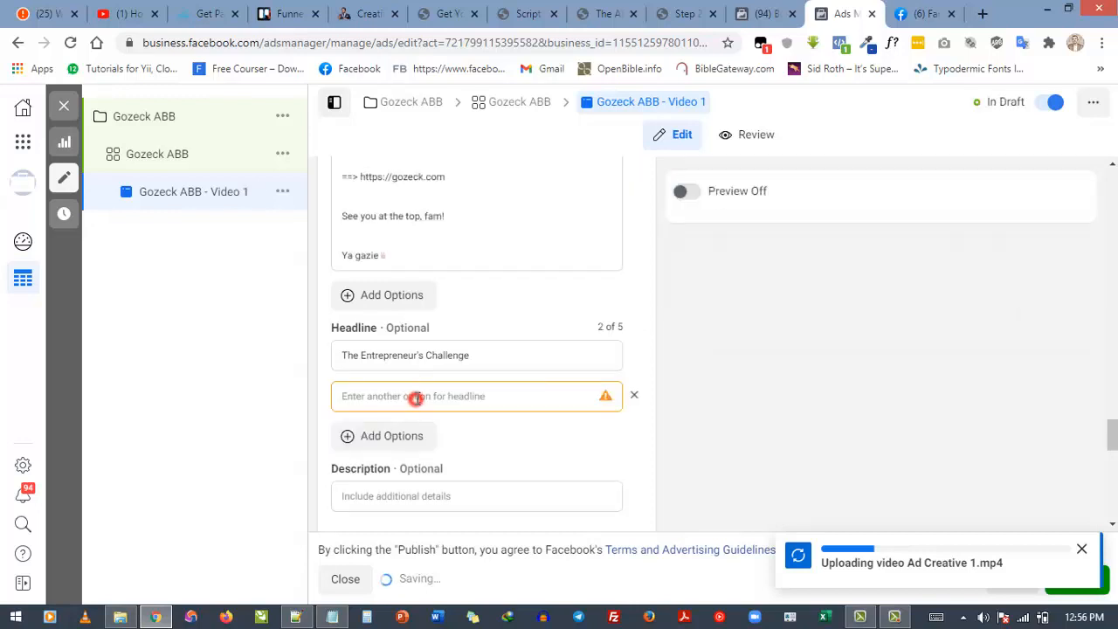
{"action": "type", "text": "T"}
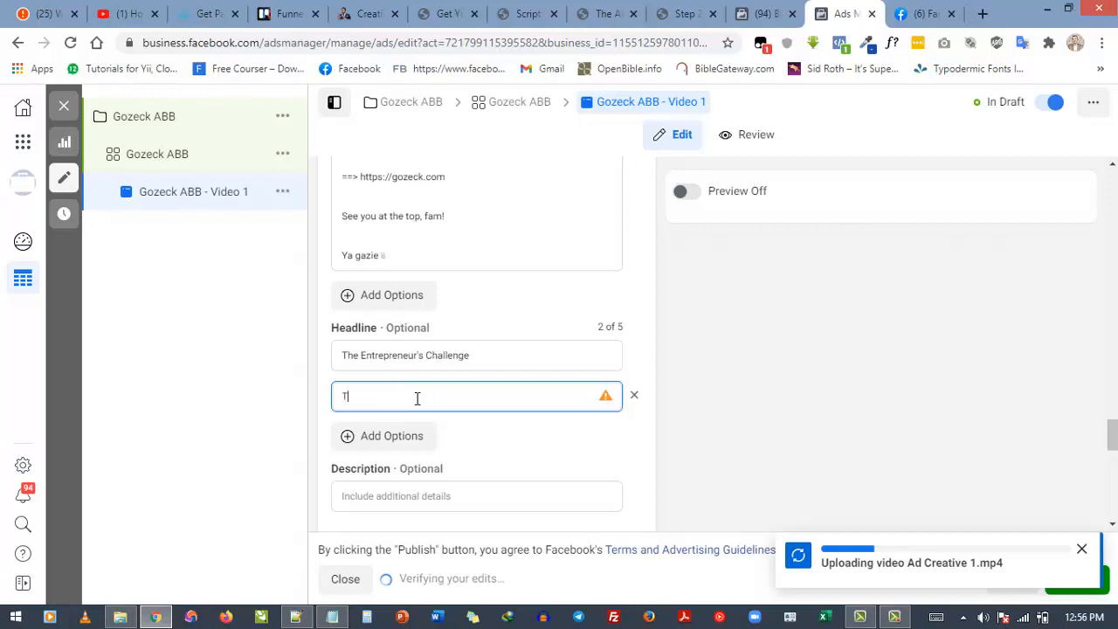
{"action": "type", "text": "he ABB Conversion Method"}
Extend the first headline so that it reads "How I Solved The Entrepreneur's Challenge".
{"action": "left_click", "coordinate": [523, 353]}
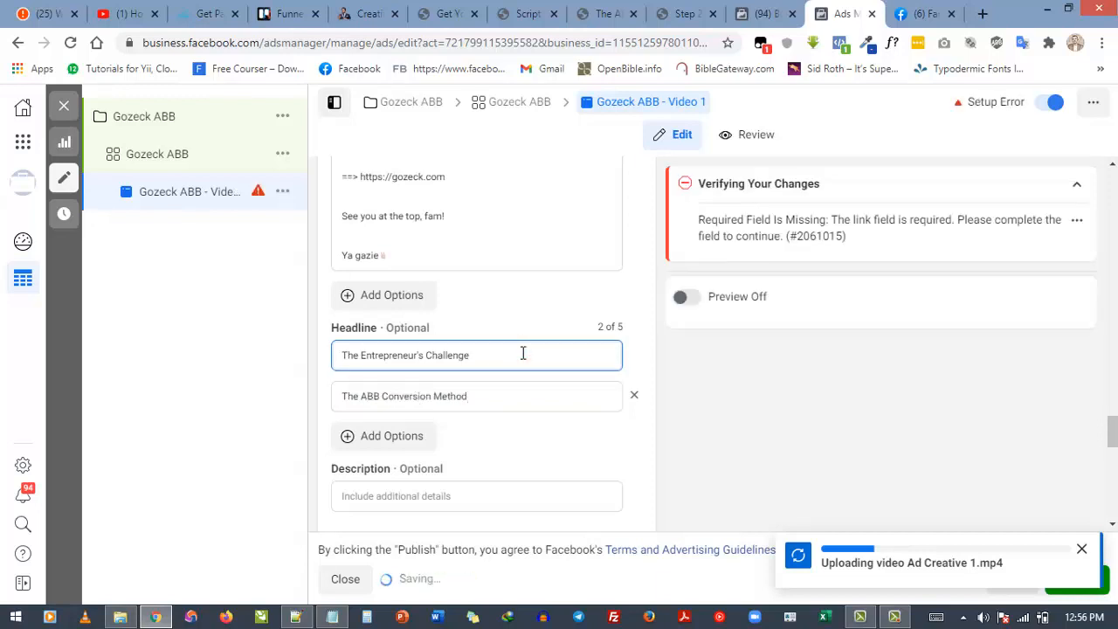
{"action": "key", "text": "Home"}
{"action": "type", "text": "Ho"}
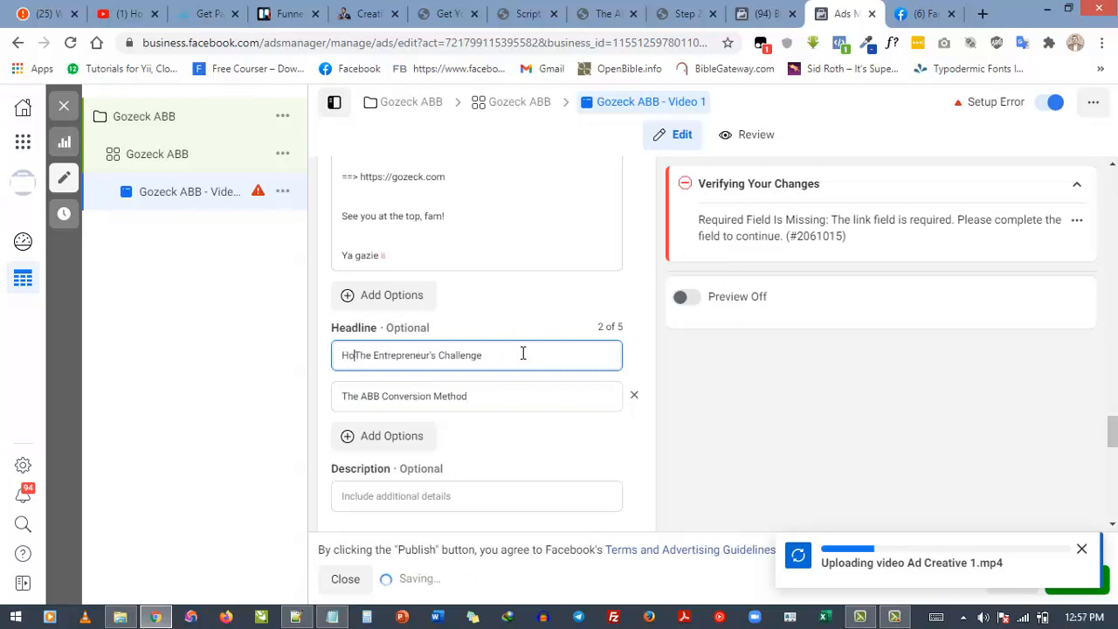
{"action": "type", "text": "w t"}
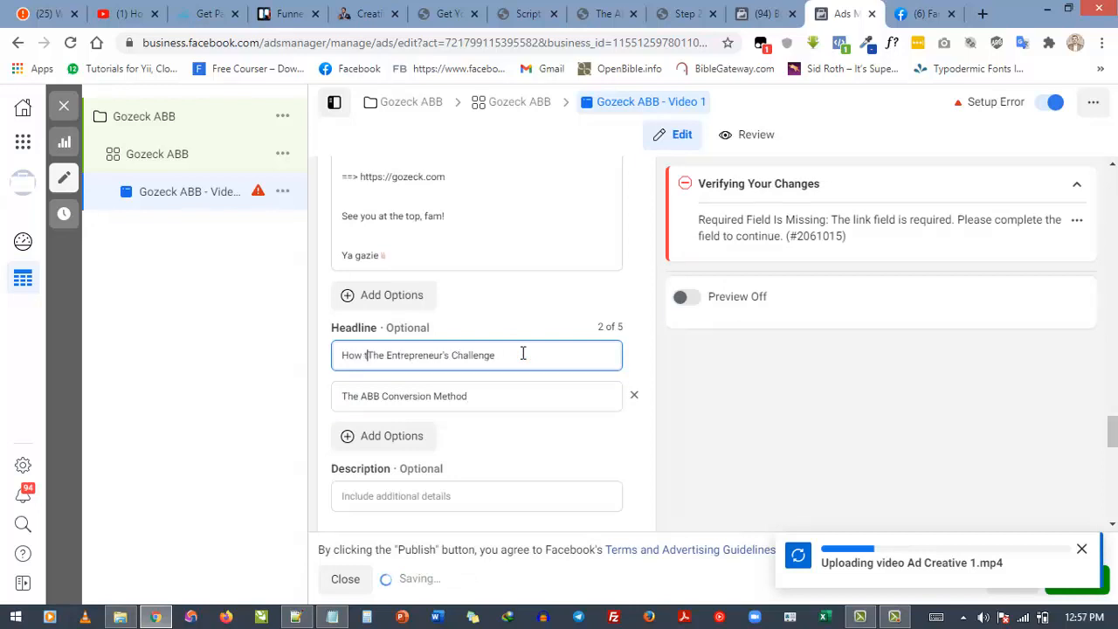
{"action": "type", "text": "o Solve"}
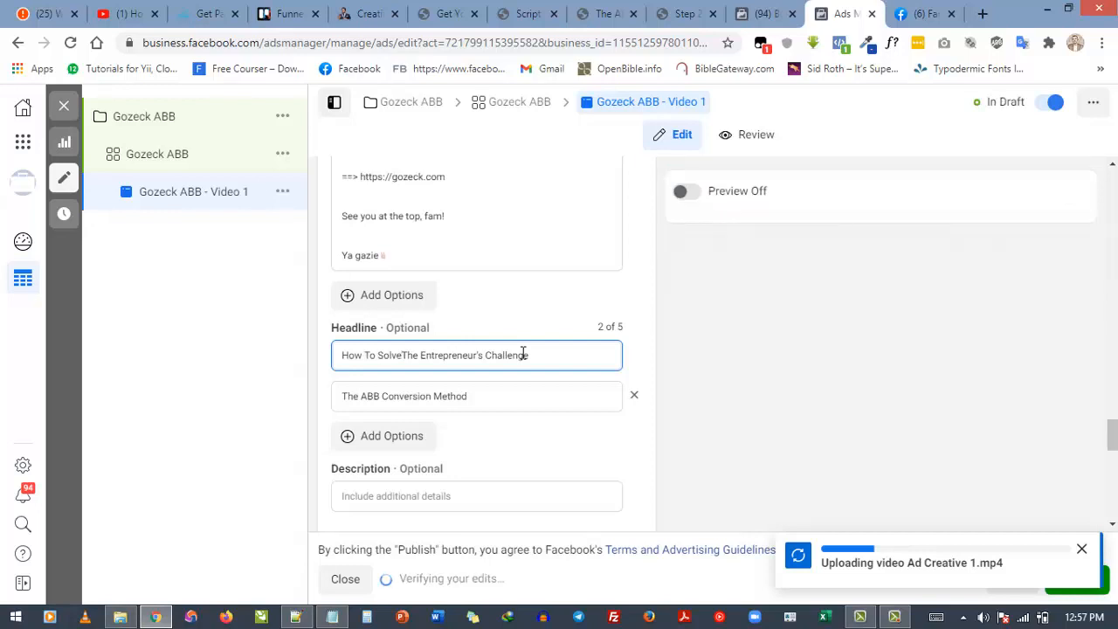
{"action": "key", "text": "BackSpace"}
{"action": "key", "text": "BackSpace"}
{"action": "key", "text": "BackSpace"}
{"action": "key", "text": "BackSpace"}
{"action": "key", "text": "BackSpace"}
{"action": "key", "text": "BackSpace"}
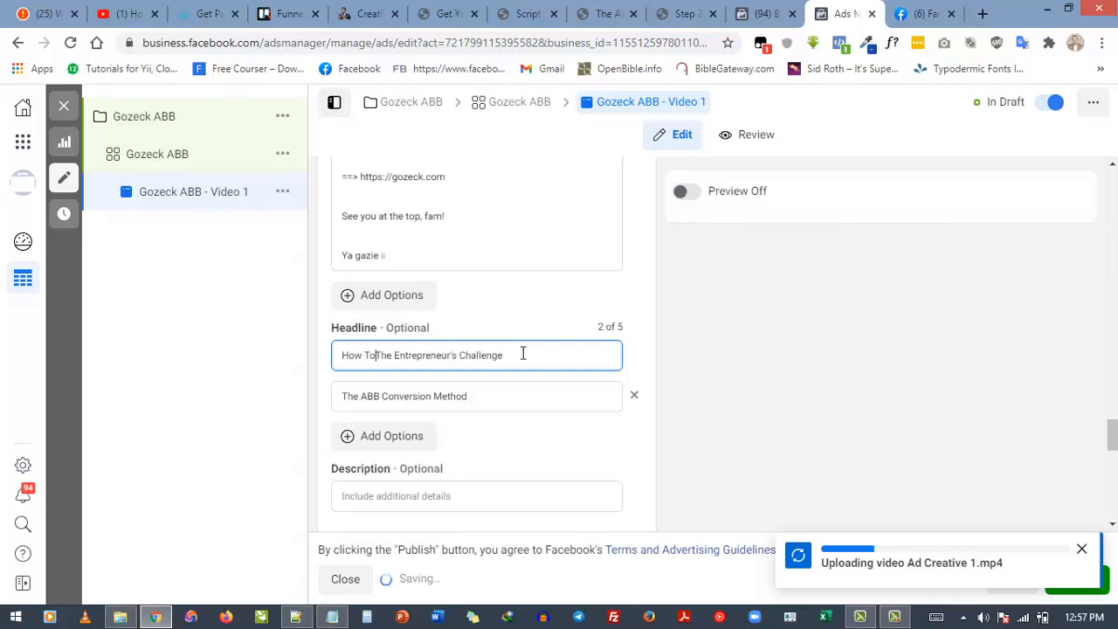
{"action": "key", "text": "BackSpace"}
{"action": "key", "text": "BackSpace"}
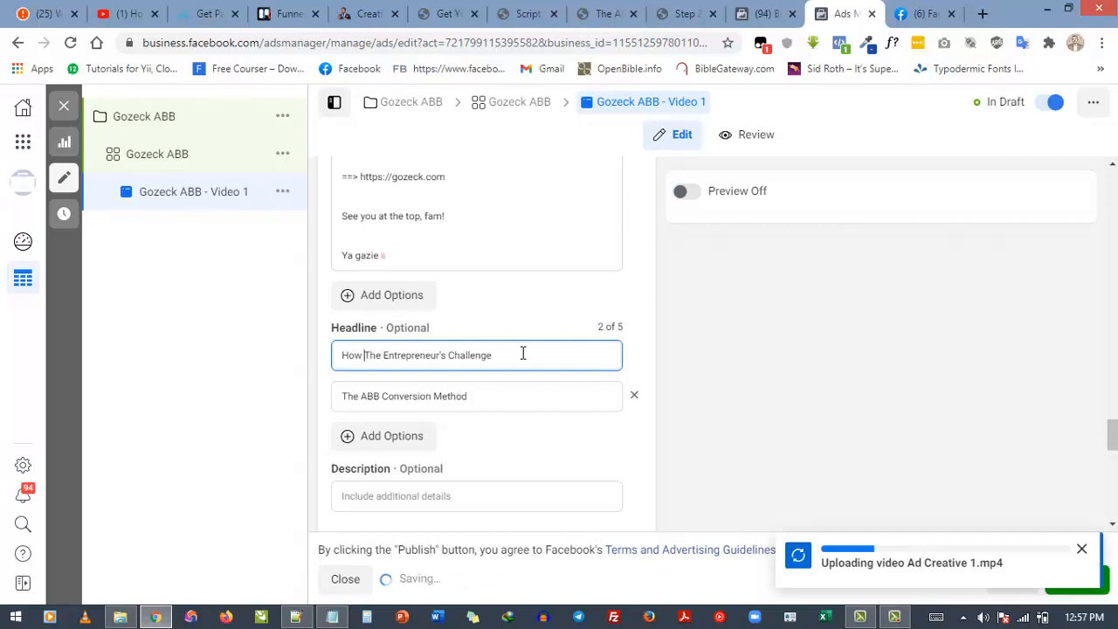
{"action": "type", "text": "I Solved"}
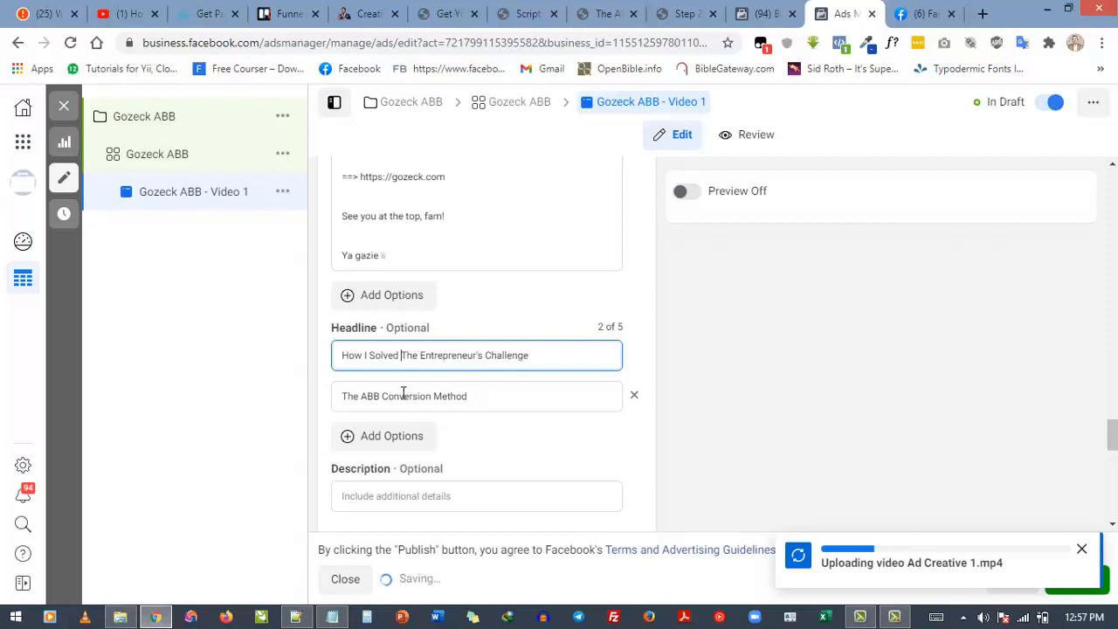
{"action": "left_click", "coordinate": [473, 395]}
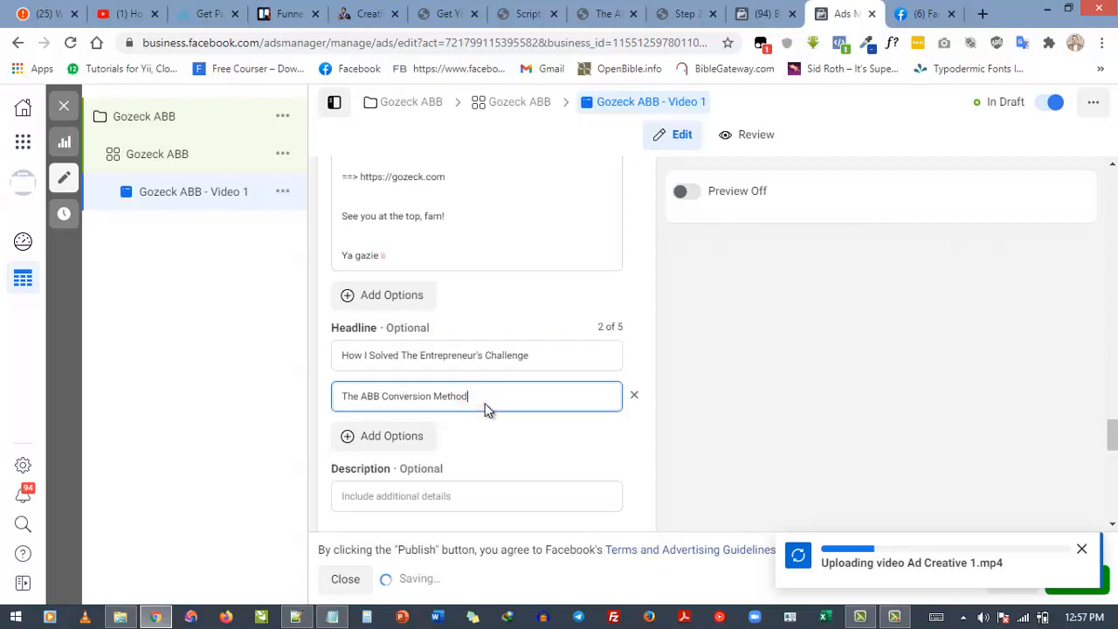
{"action": "type", "text": "(Blueprint + Walkthroug"}
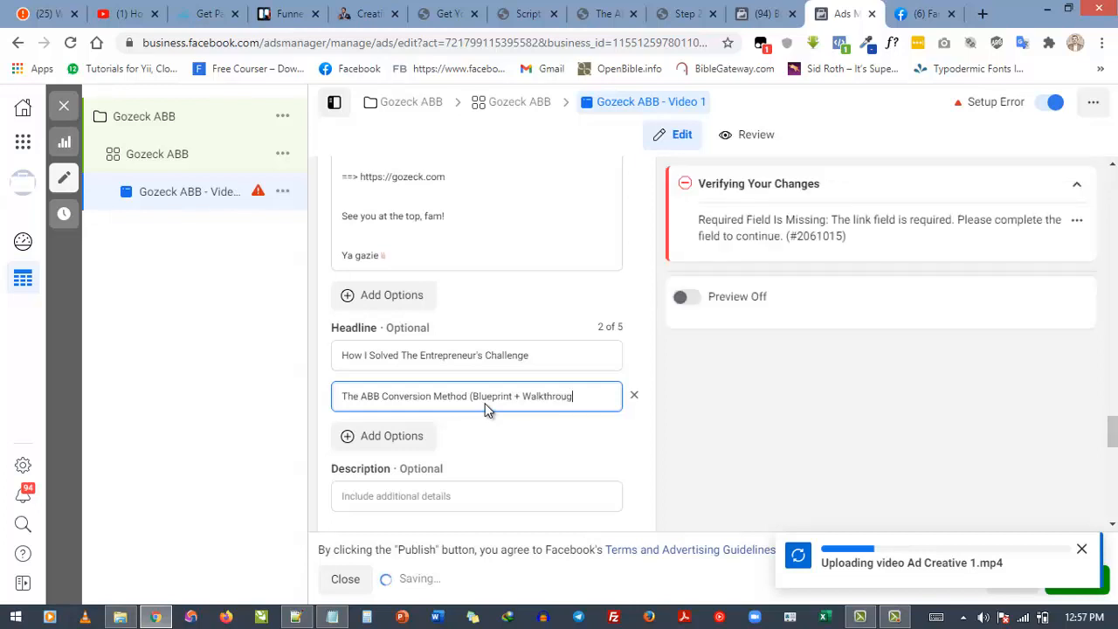
{"action": "key", "text": "ctrl+BackSpace"}
{"action": "key", "text": "ctrl+BackSpace"}
{"action": "key", "text": "ctrl+BackSpace"}
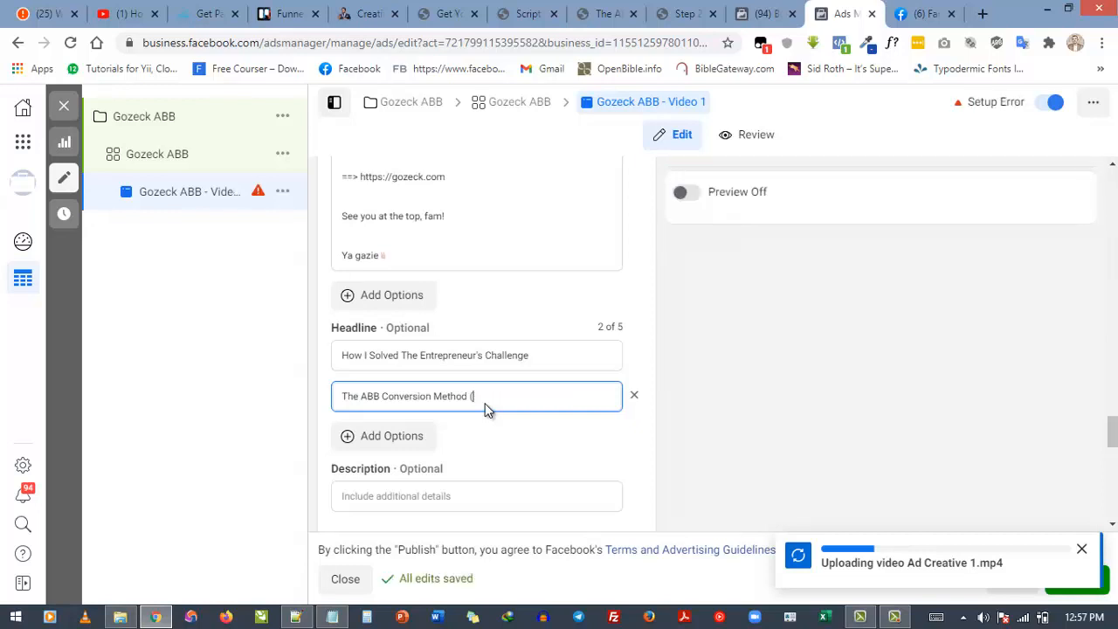
{"action": "key", "text": "BackSpace"}
{"action": "key", "text": "BackSpace"}
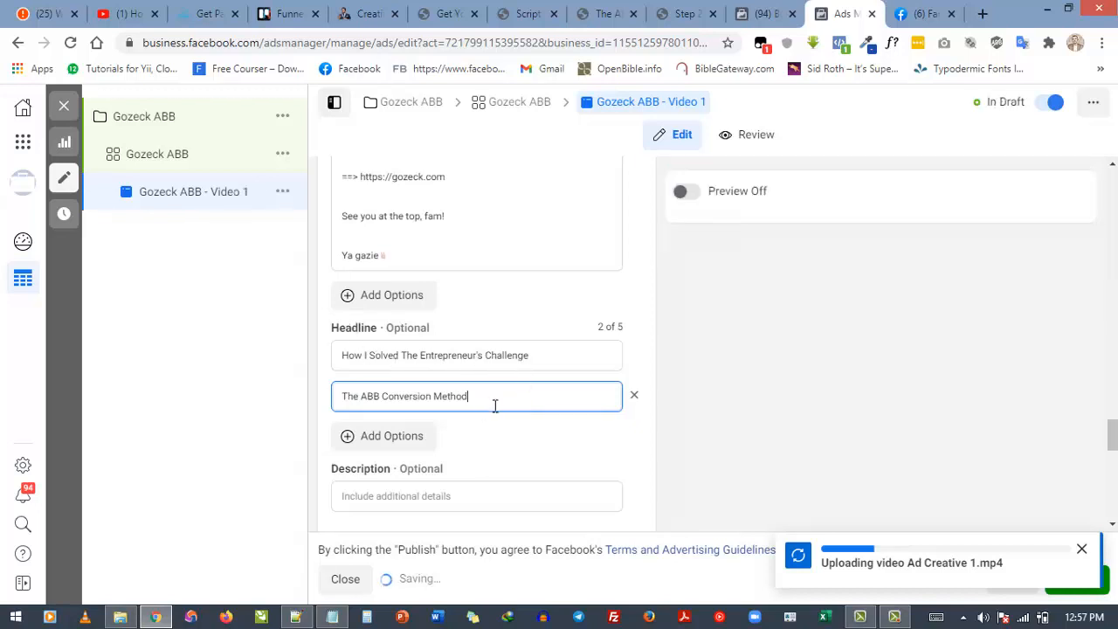
Enter "(Blueprint + Walkthrough Video)" as the ad's description.
{"action": "left_click", "coordinate": [443, 503]}
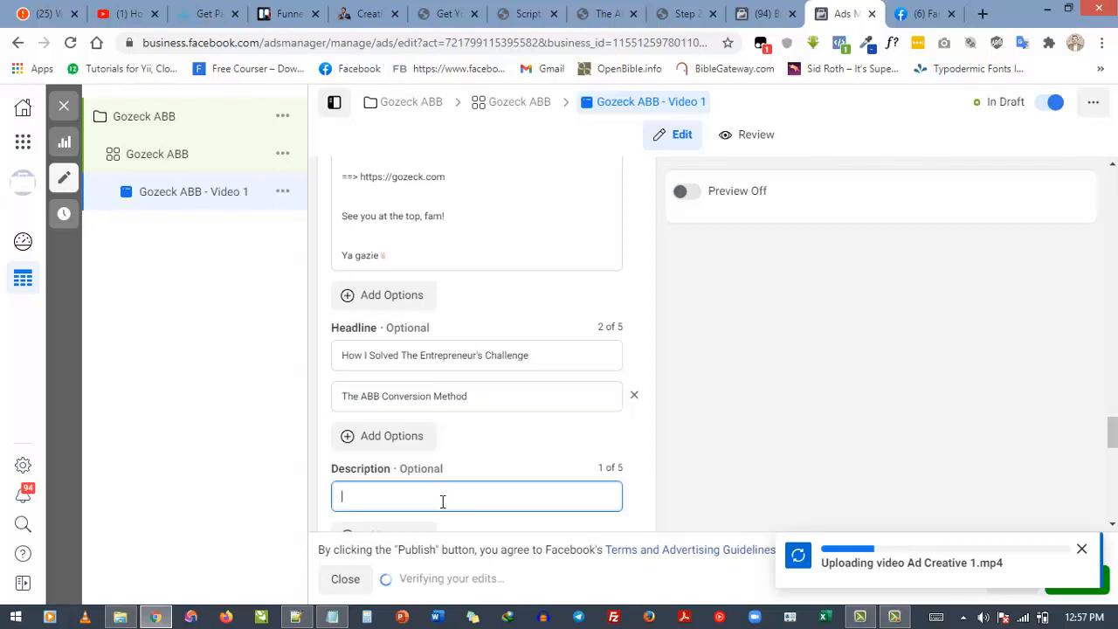
{"action": "type", "text": "("}
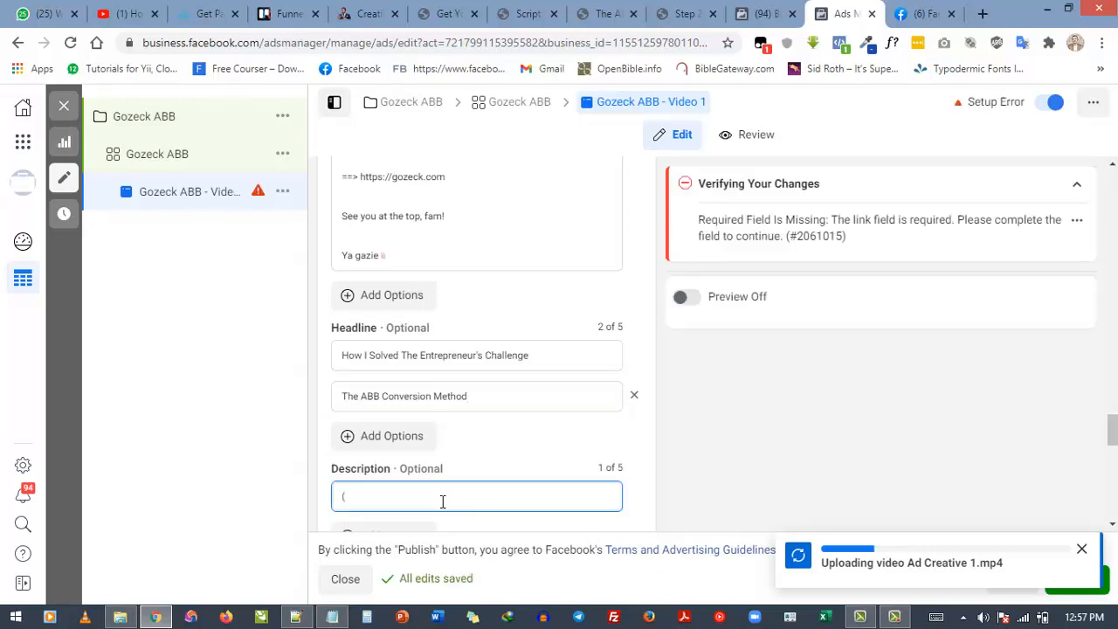
{"action": "type", "text": "B"}
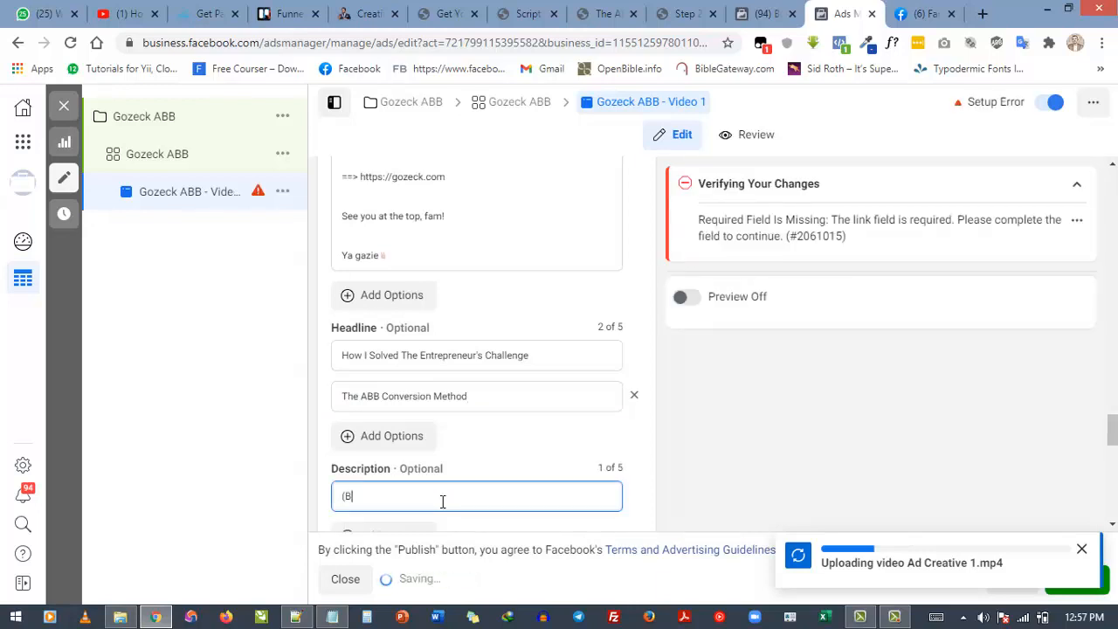
{"action": "type", "text": "lueprint + Walkthrough Video)"}
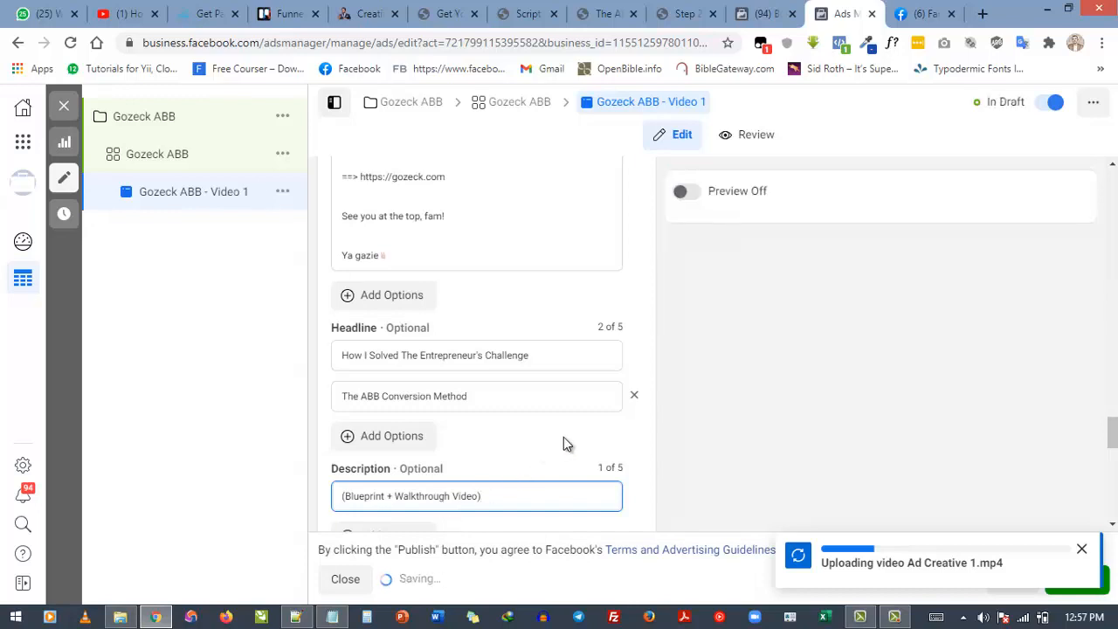
{"action": "scroll", "coordinate": [564, 437], "scroll_direction": "down", "scroll_amount": 3}
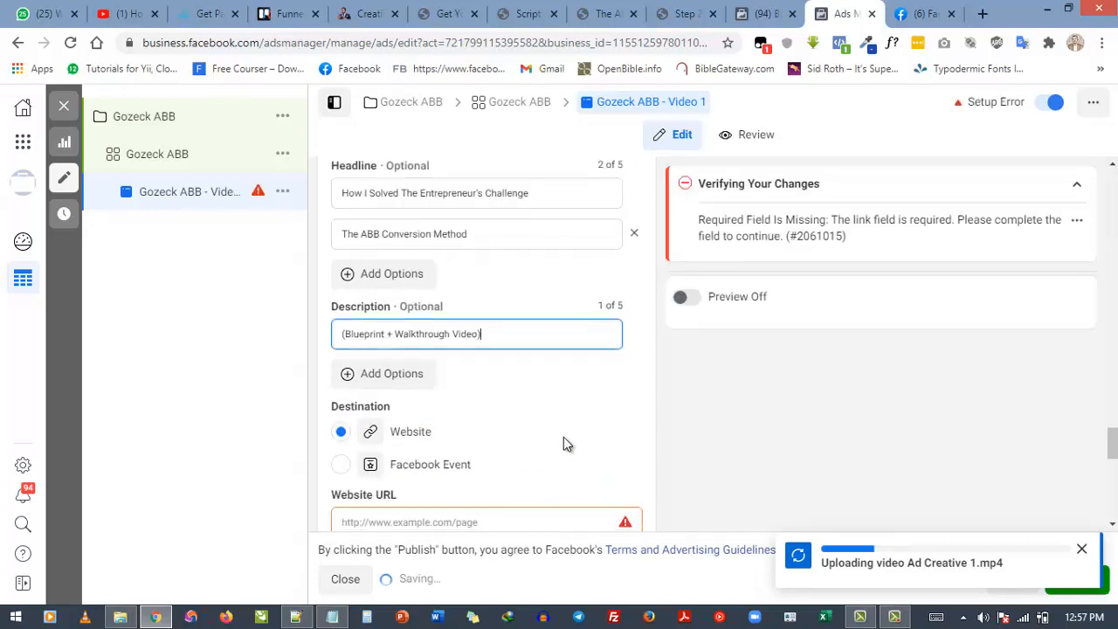
{"action": "scroll", "coordinate": [564, 437], "scroll_direction": "down", "scroll_amount": 1}
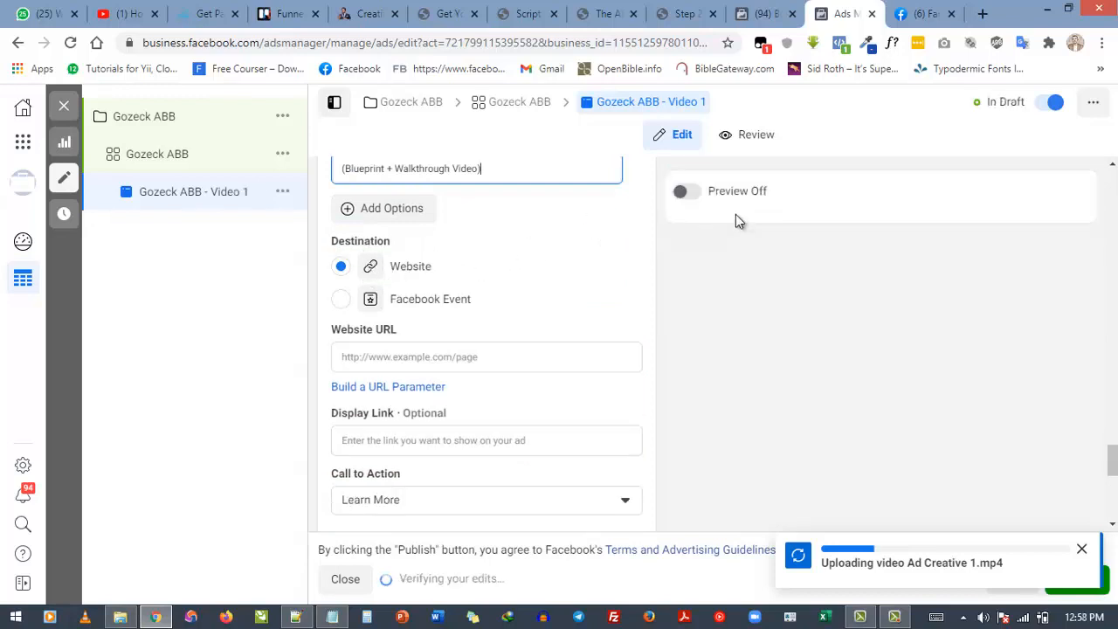
{"action": "left_click", "coordinate": [429, 357]}
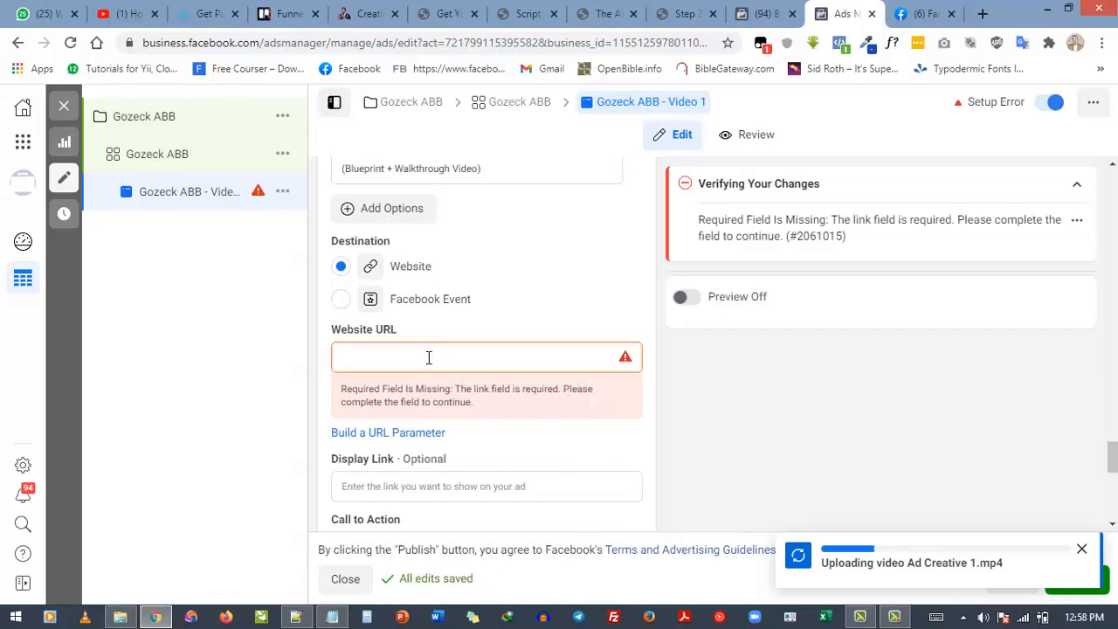
{"action": "type", "text": "https"}
{"action": "type", "text": "://gozeck.com"}
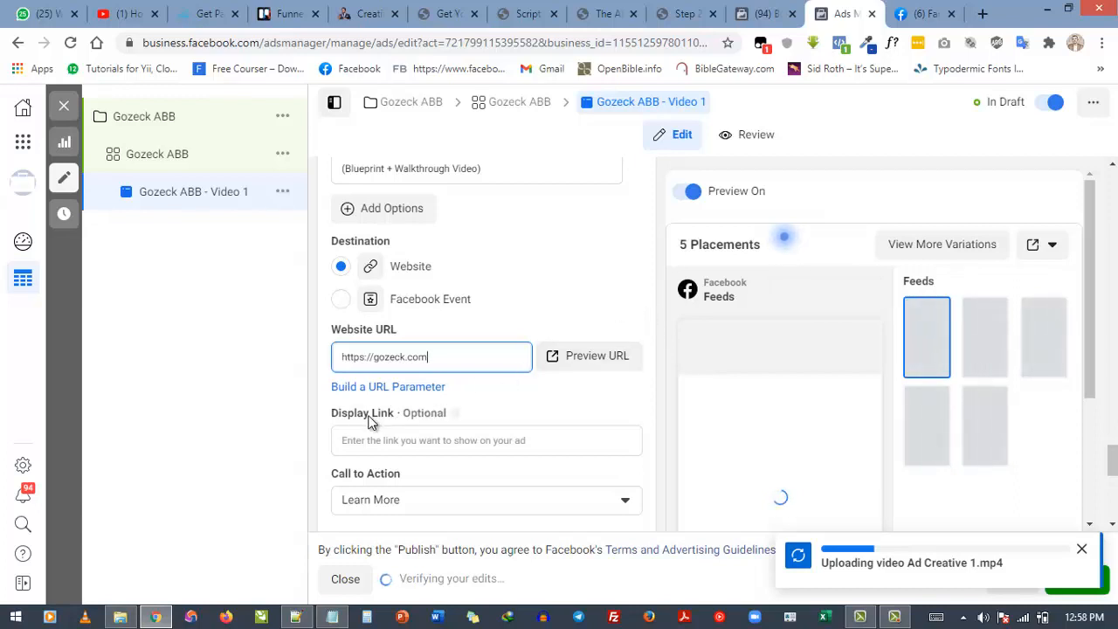
Enter GOZECK.COM as the ad's display link and choose Learn More as the call to action.
{"action": "left_click", "coordinate": [408, 441]}
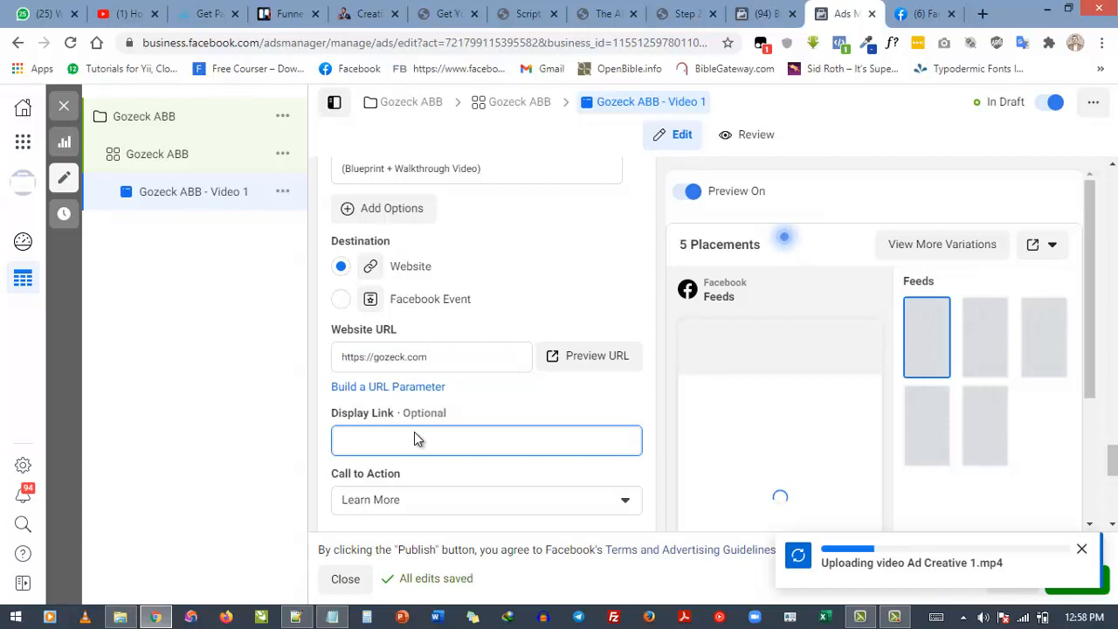
{"action": "type", "text": "GOZECK.COM"}
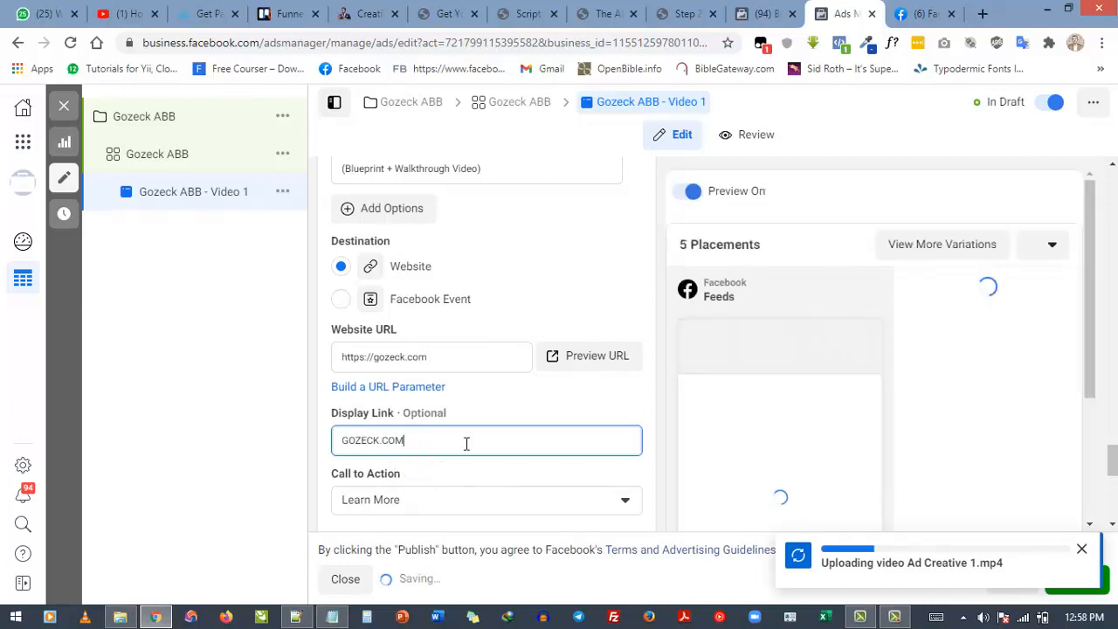
{"action": "scroll", "coordinate": [455, 453], "scroll_direction": "down", "scroll_amount": 1}
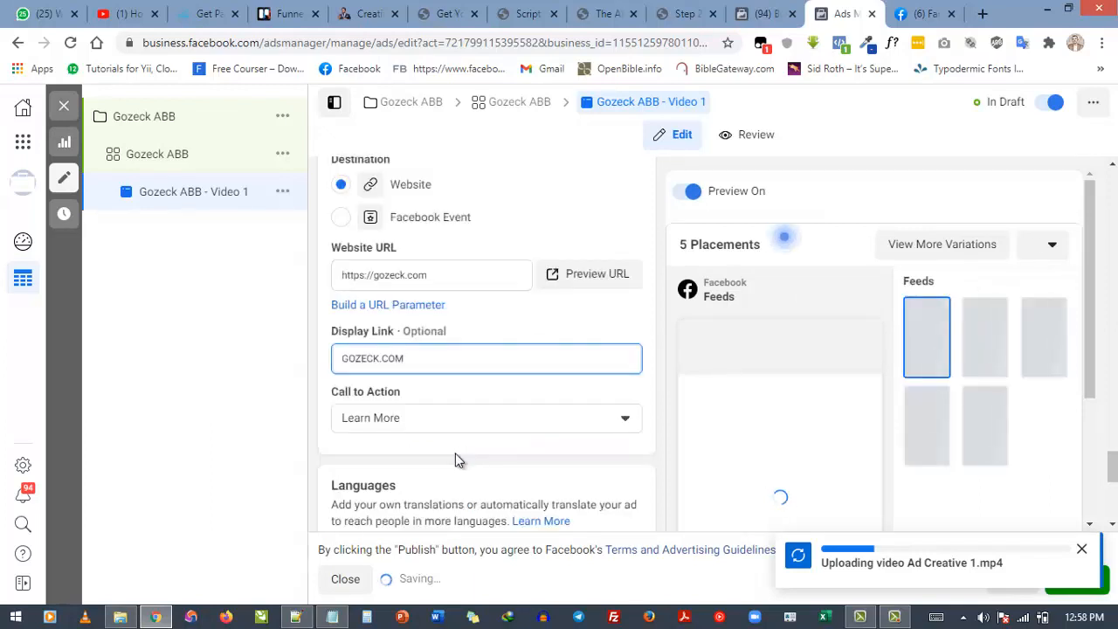
{"action": "left_click", "coordinate": [390, 421]}
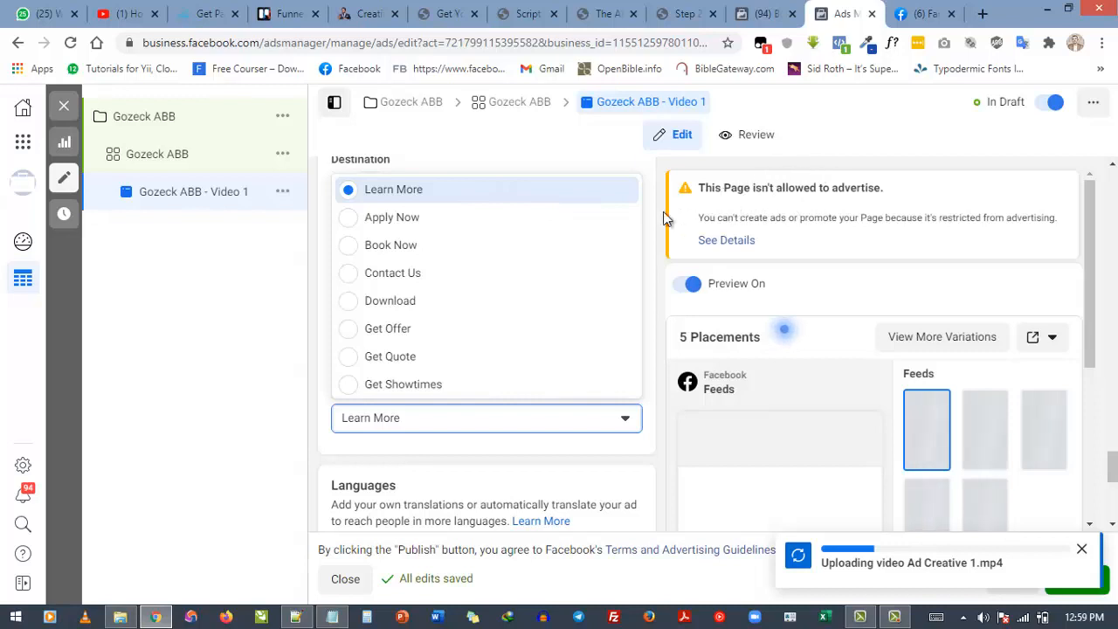
{"action": "left_click", "coordinate": [476, 189]}
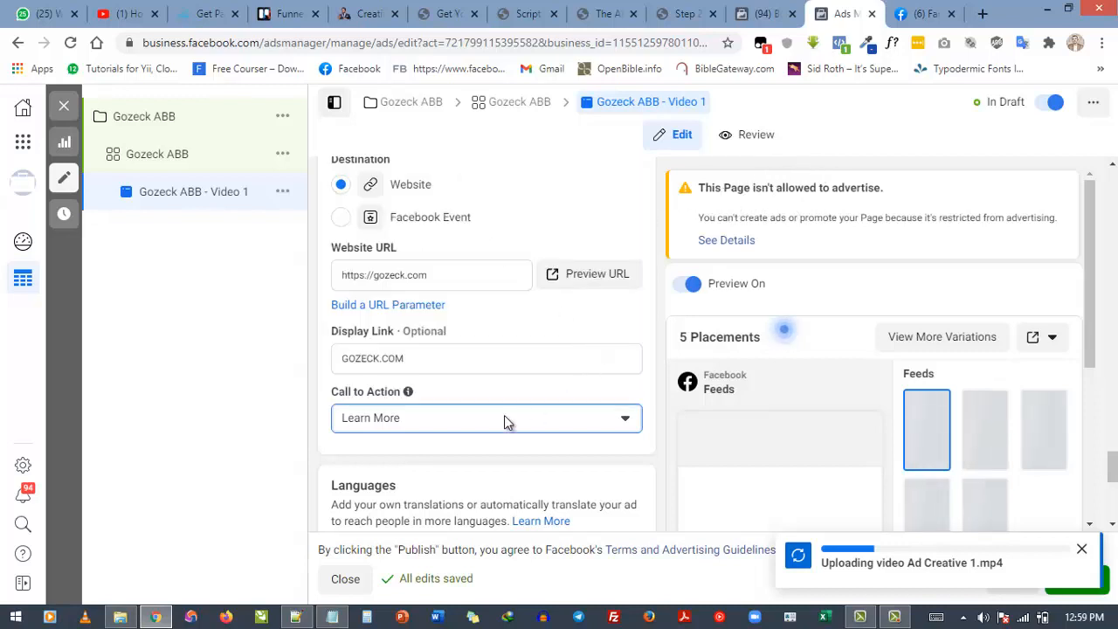
Change the ad's Facebook Page identity to Animators Haven.
{"action": "scroll", "coordinate": [647, 349], "scroll_direction": "up", "scroll_amount": 4}
{"action": "scroll", "coordinate": [649, 349], "scroll_direction": "up", "scroll_amount": 5}
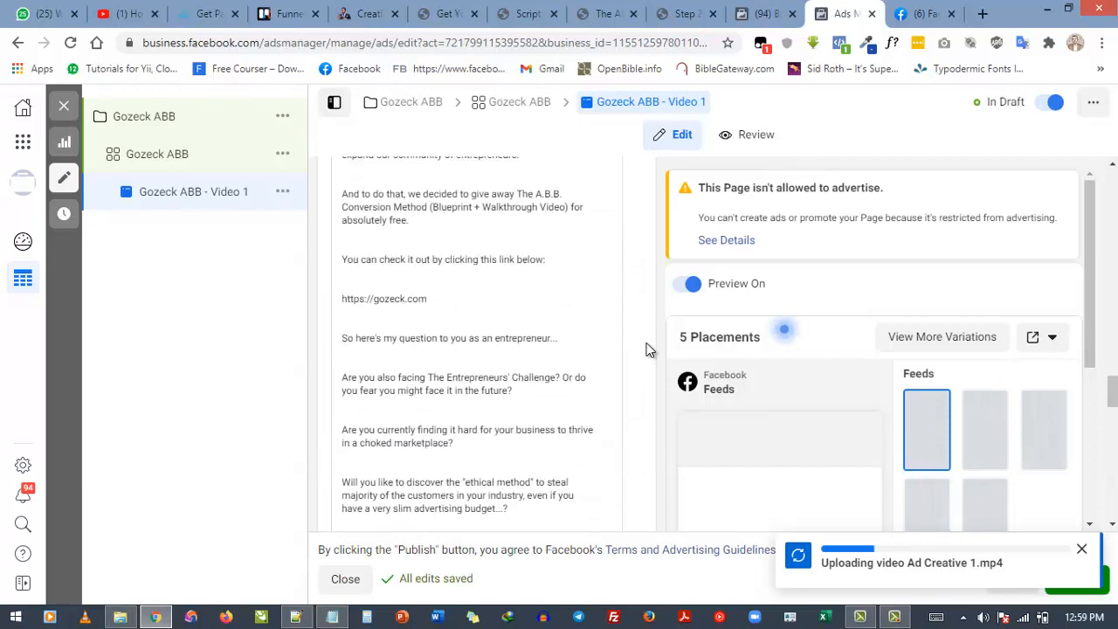
{"action": "scroll", "coordinate": [647, 349], "scroll_direction": "up", "scroll_amount": 10}
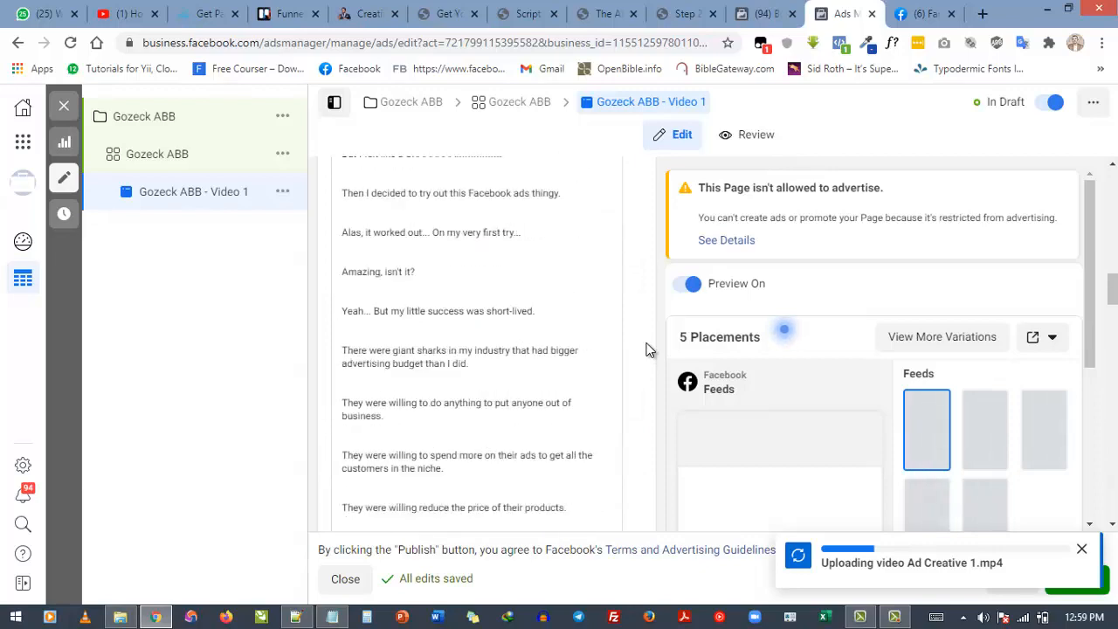
{"action": "scroll", "coordinate": [647, 349], "scroll_direction": "up", "scroll_amount": 10}
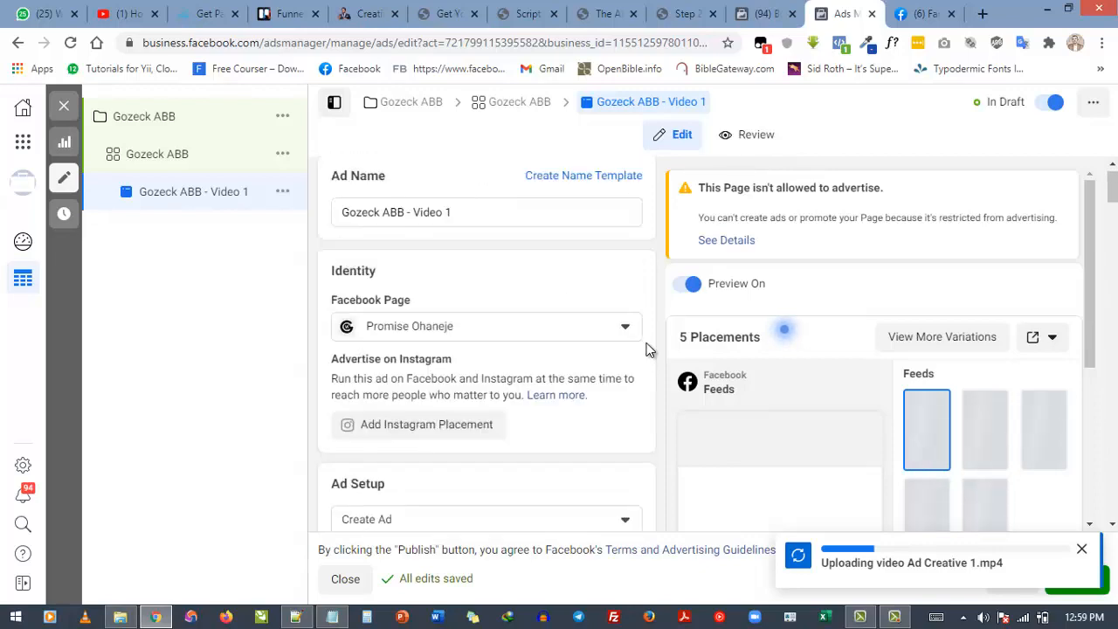
{"action": "left_click", "coordinate": [590, 338]}
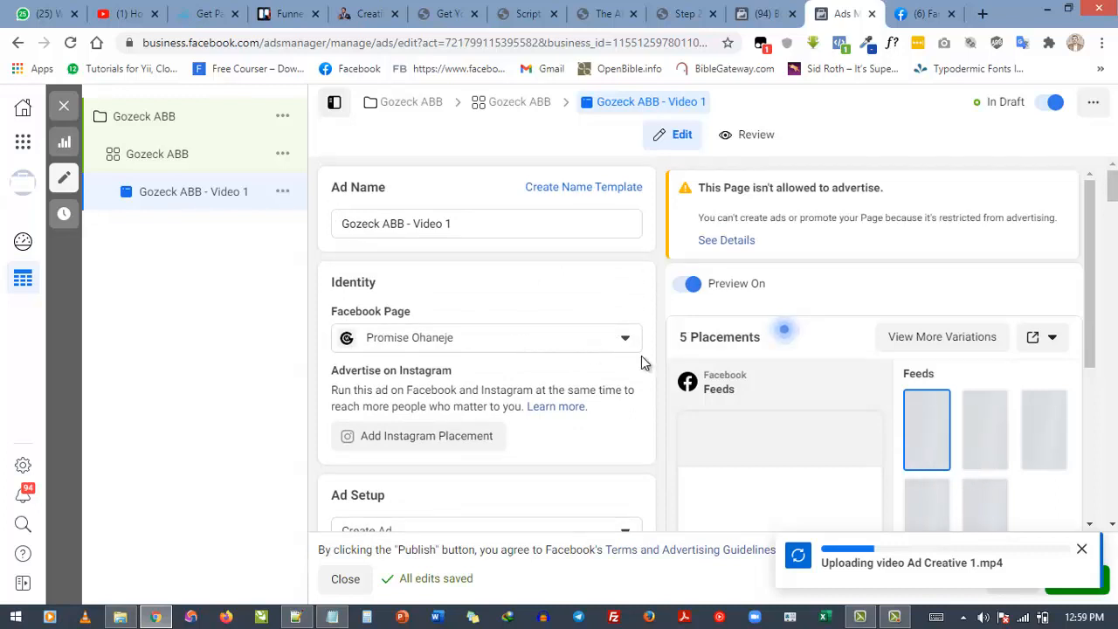
{"action": "left_click", "coordinate": [629, 340]}
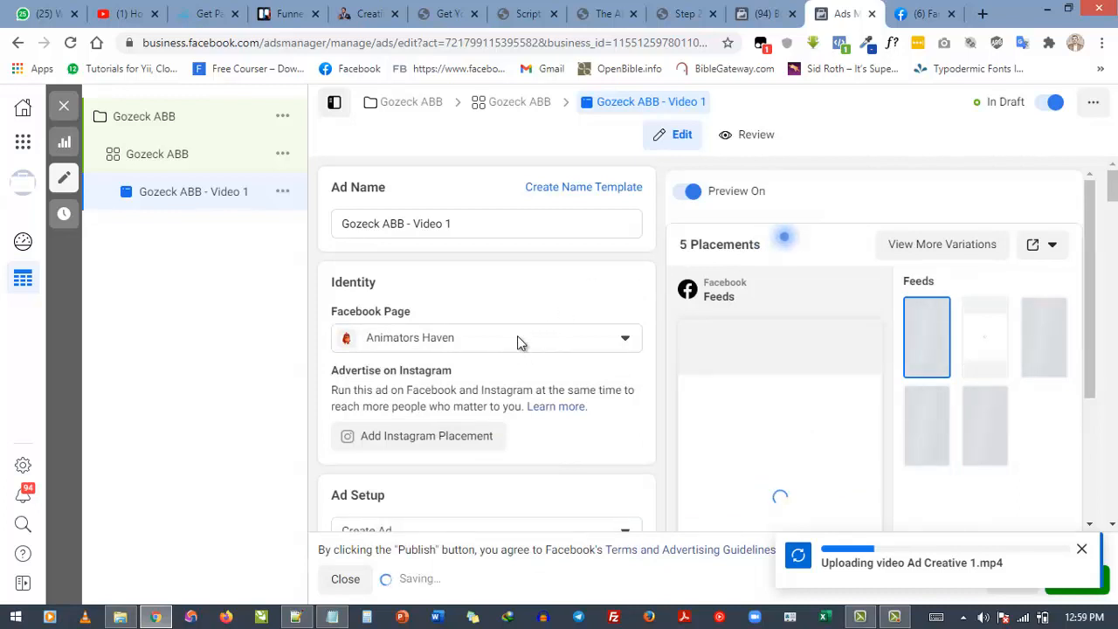
Review the ad's media, primary text, headlines, description, destination, languages and tracking settings.
{"action": "scroll", "coordinate": [658, 270], "scroll_direction": "down", "scroll_amount": 7}
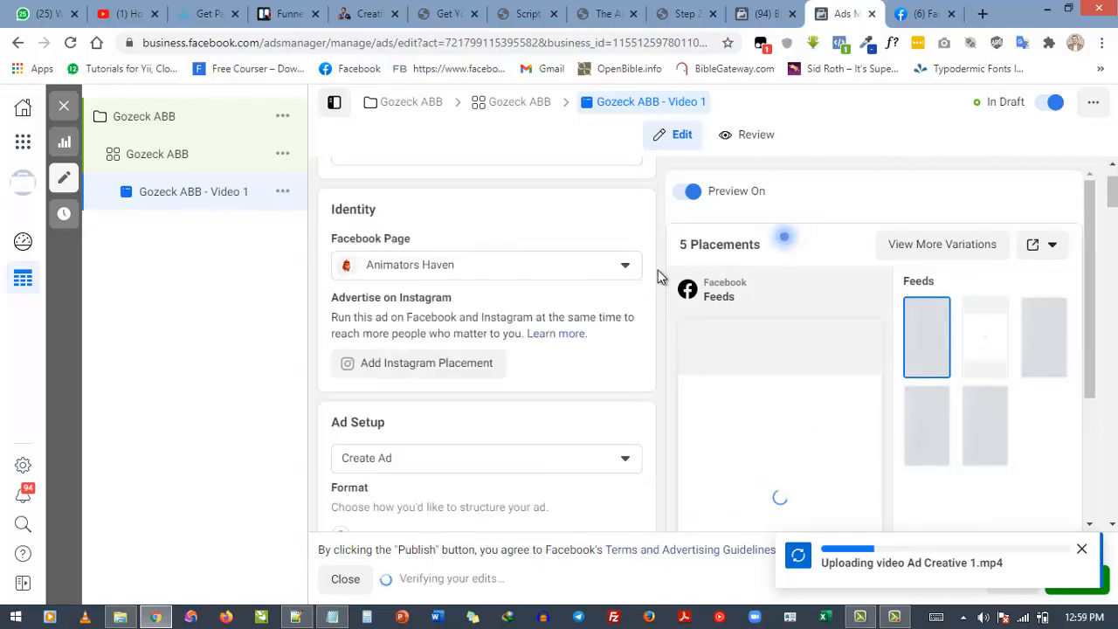
{"action": "scroll", "coordinate": [657, 270], "scroll_direction": "down", "scroll_amount": 2}
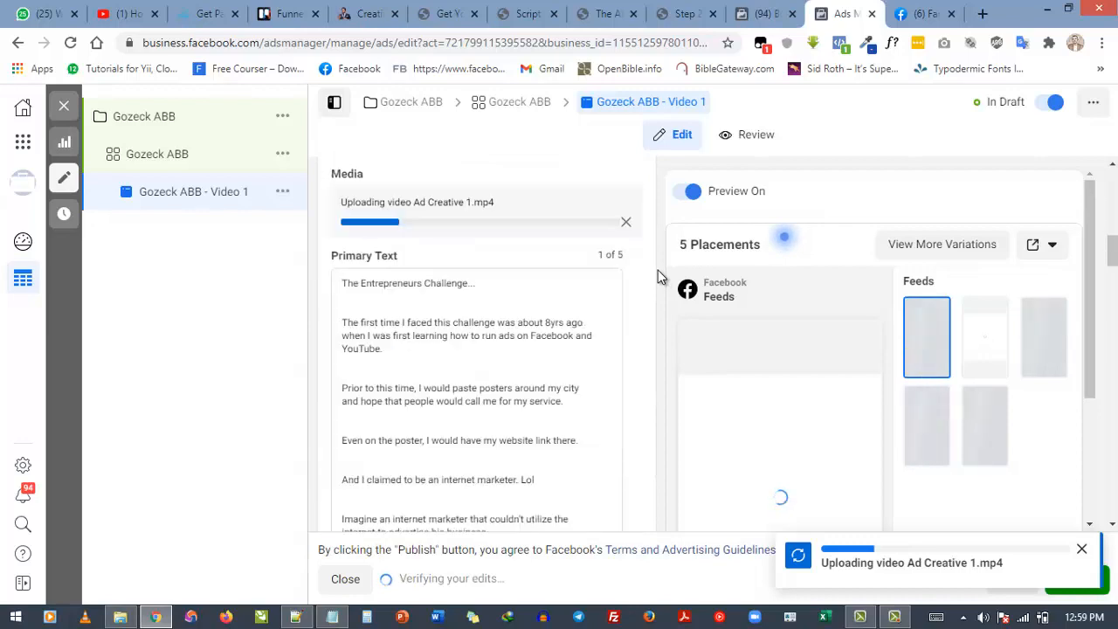
{"action": "scroll", "coordinate": [658, 270], "scroll_direction": "down", "scroll_amount": 10}
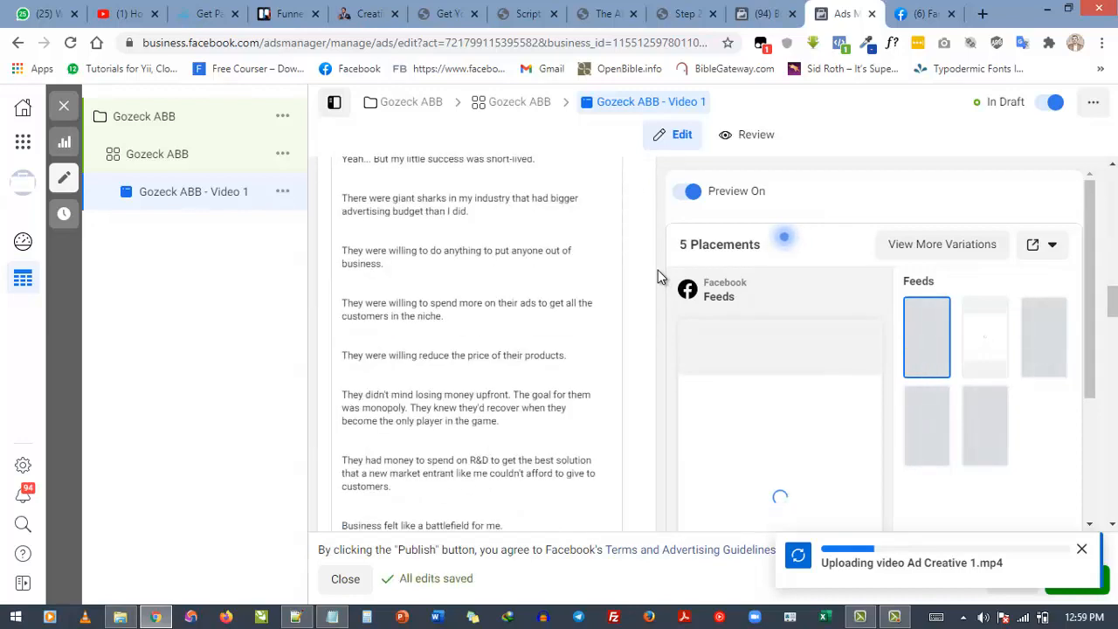
{"action": "scroll", "coordinate": [617, 367], "scroll_direction": "down", "scroll_amount": 3}
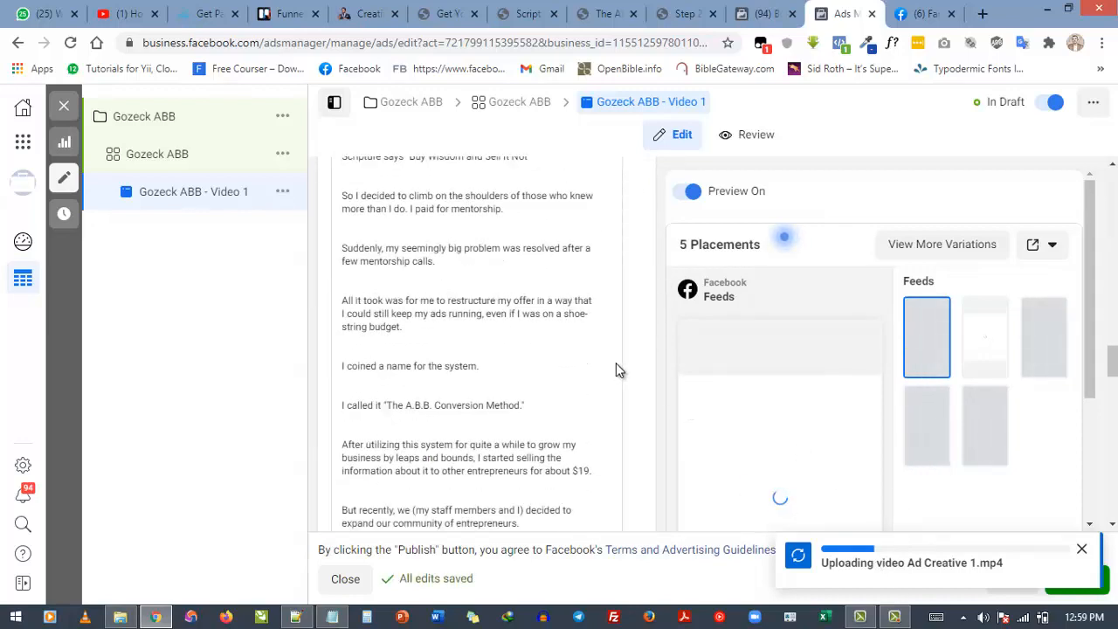
{"action": "scroll", "coordinate": [638, 366], "scroll_direction": "down", "scroll_amount": 5}
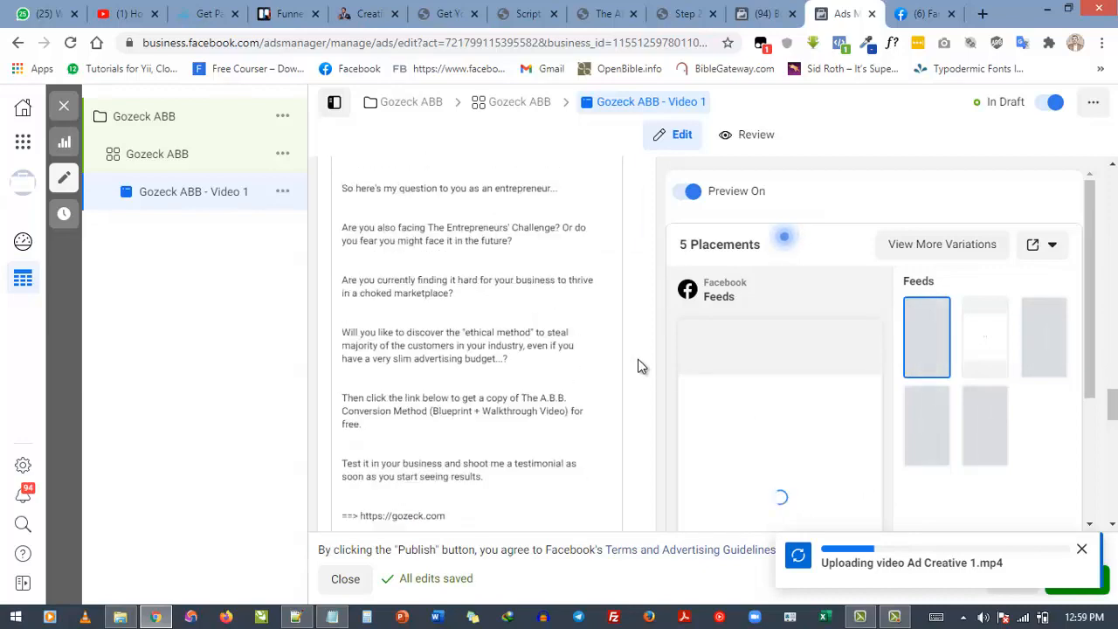
{"action": "scroll", "coordinate": [638, 366], "scroll_direction": "down", "scroll_amount": 10}
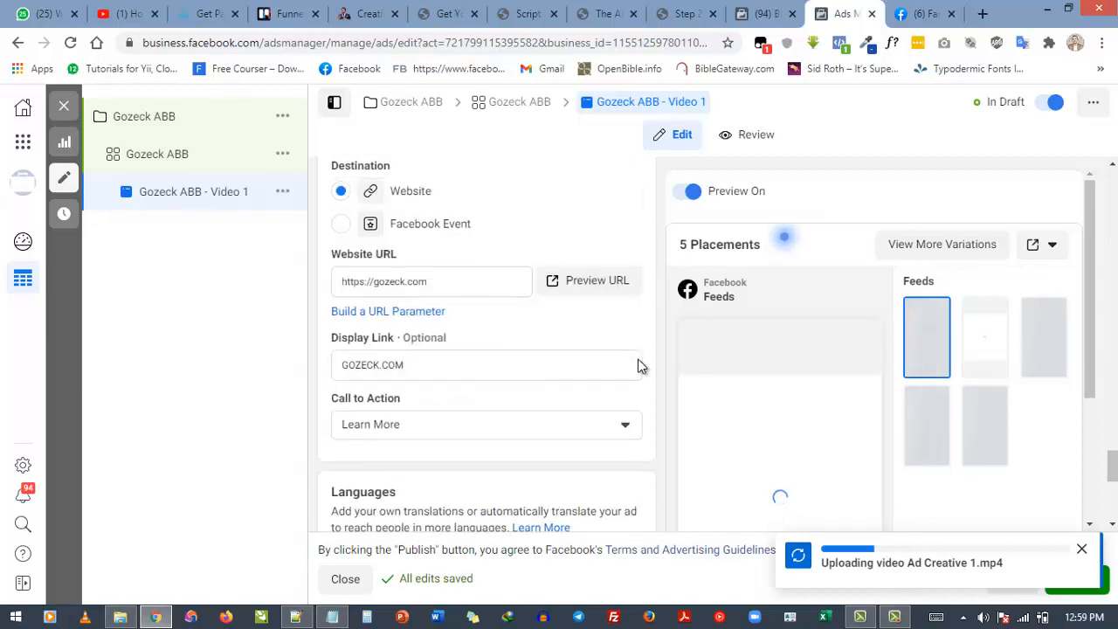
{"action": "scroll", "coordinate": [639, 347], "scroll_direction": "down", "scroll_amount": 2}
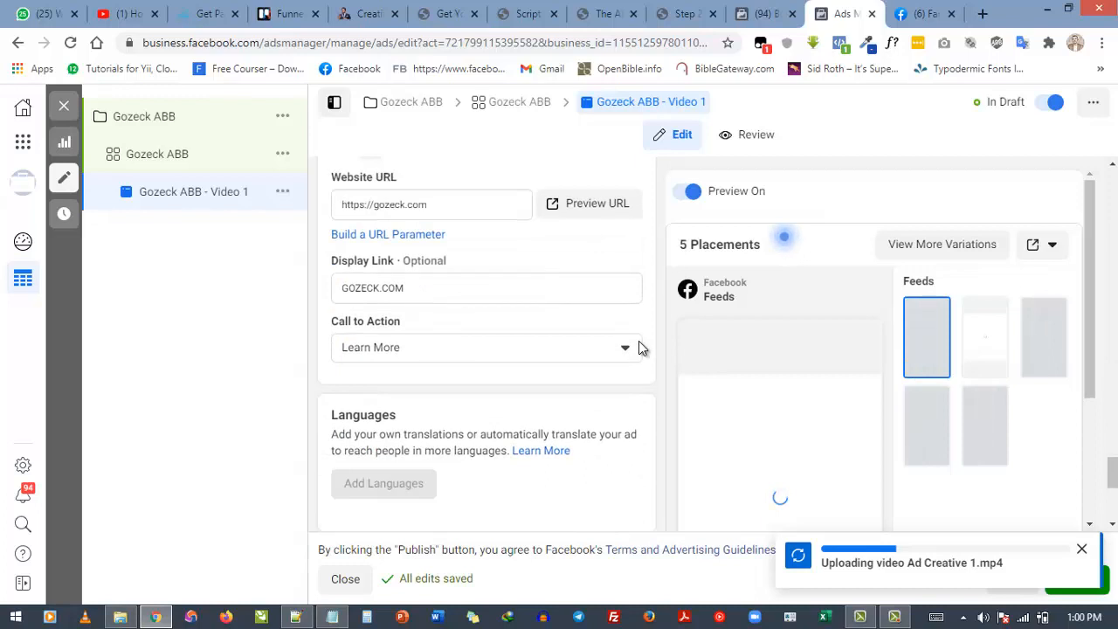
{"action": "scroll", "coordinate": [639, 348], "scroll_direction": "up", "scroll_amount": 4}
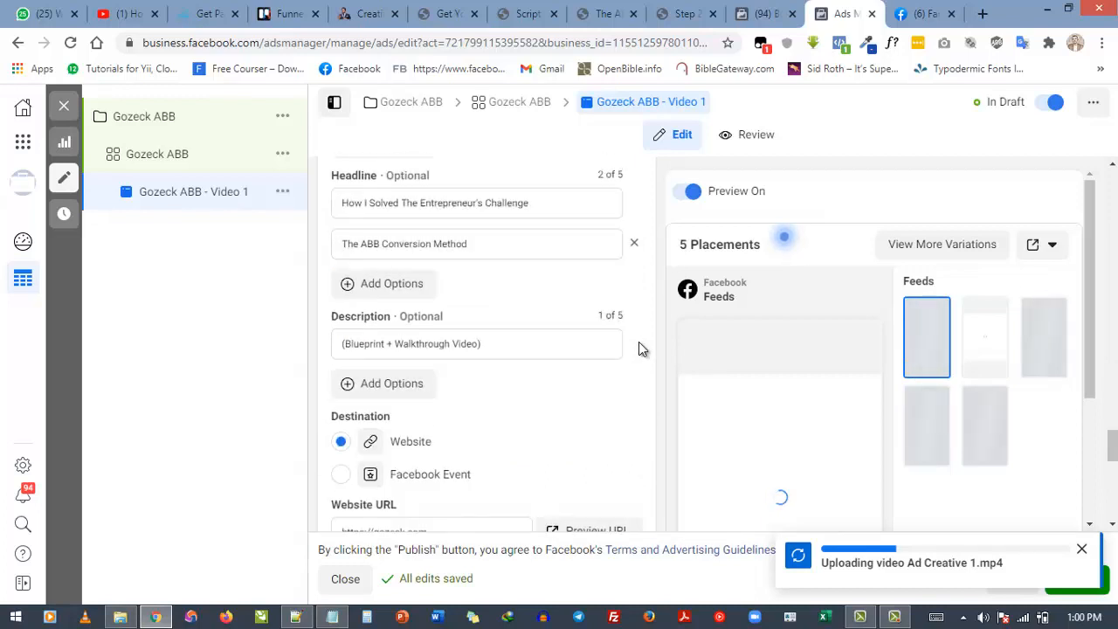
{"action": "scroll", "coordinate": [644, 368], "scroll_direction": "up", "scroll_amount": 2}
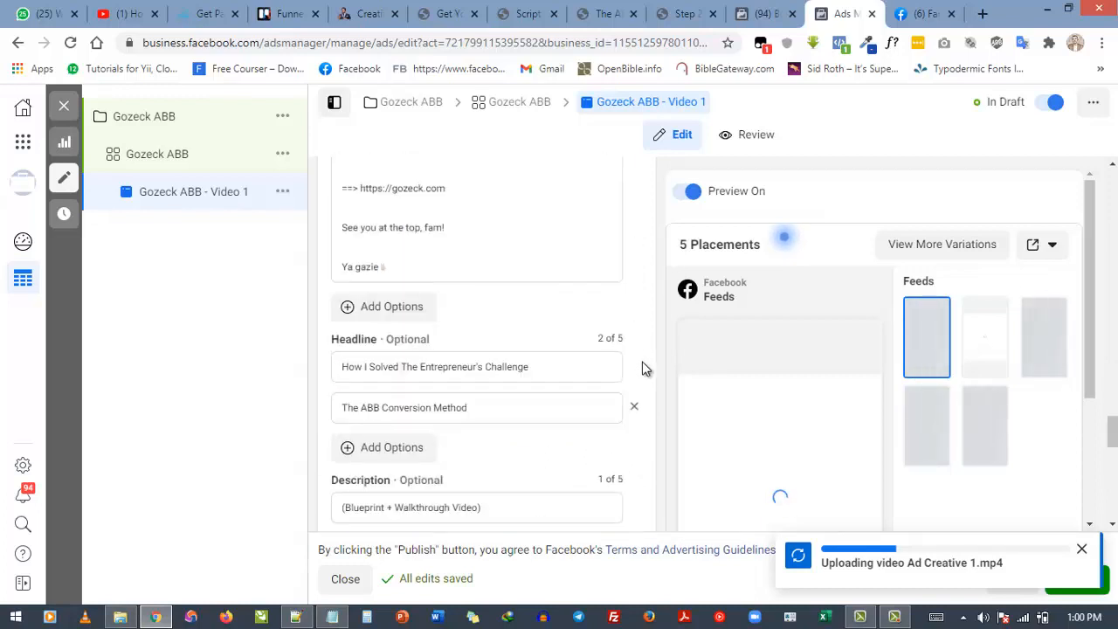
{"action": "scroll", "coordinate": [637, 350], "scroll_direction": "down", "scroll_amount": 1}
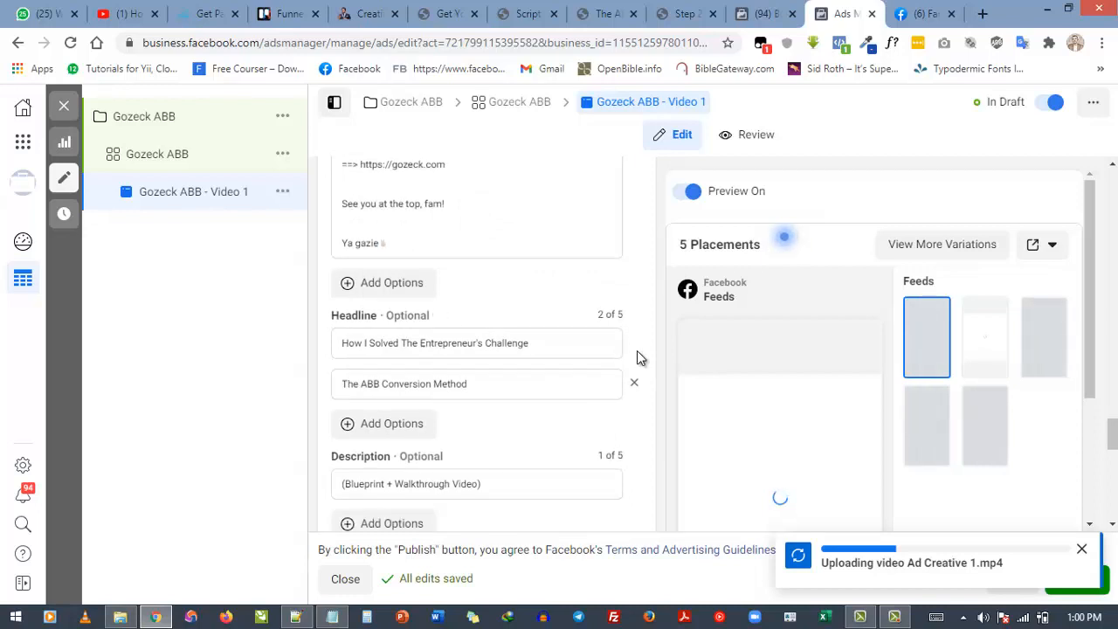
{"action": "scroll", "coordinate": [389, 376], "scroll_direction": "down", "scroll_amount": 2}
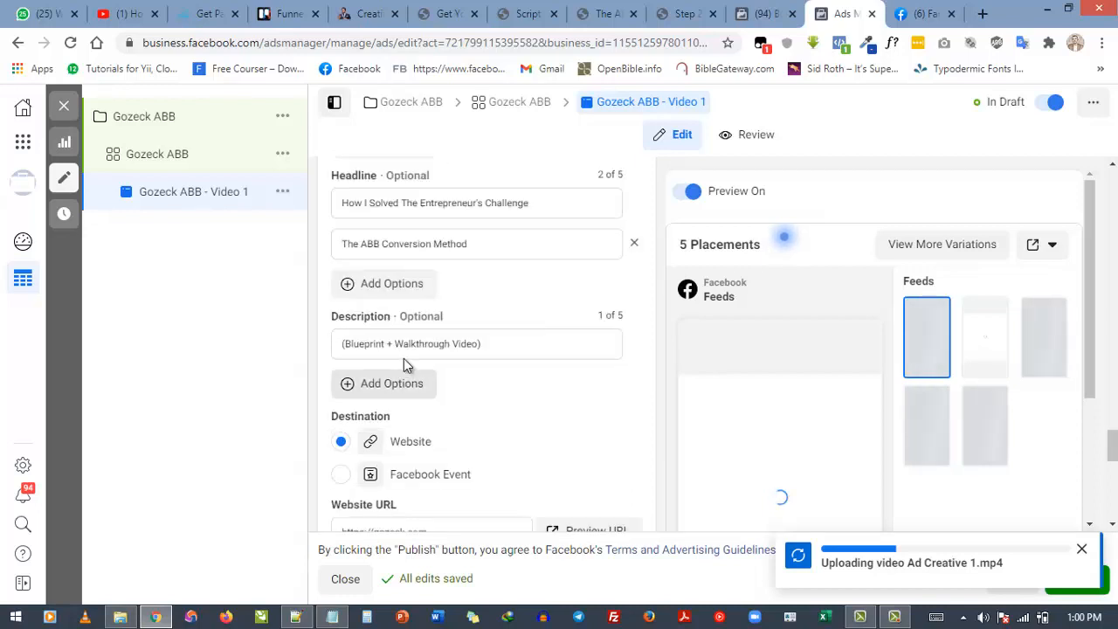
{"action": "scroll", "coordinate": [394, 397], "scroll_direction": "down", "scroll_amount": 1}
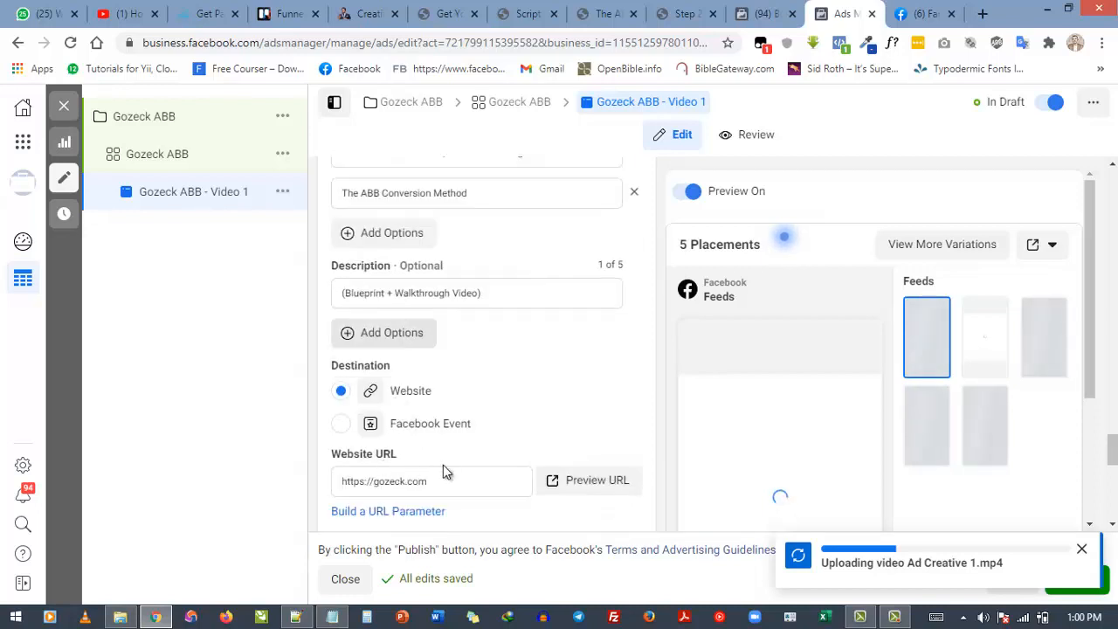
{"action": "scroll", "coordinate": [447, 467], "scroll_direction": "down", "scroll_amount": 2}
{"action": "scroll", "coordinate": [417, 427], "scroll_direction": "down", "scroll_amount": 3}
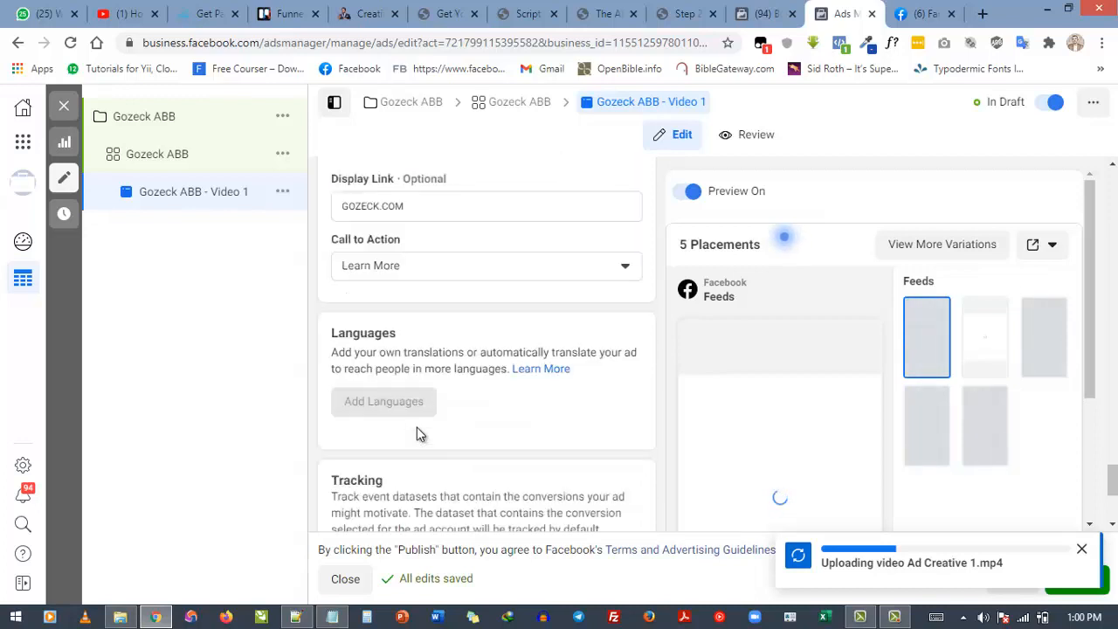
{"action": "scroll", "coordinate": [417, 431], "scroll_direction": "down", "scroll_amount": 1}
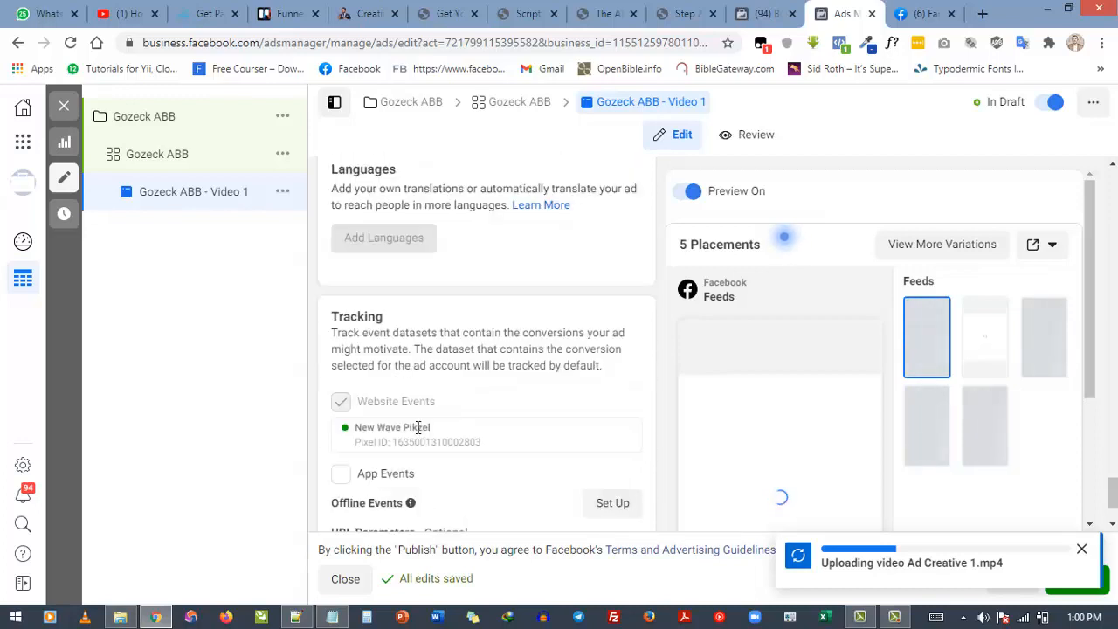
{"action": "scroll", "coordinate": [420, 437], "scroll_direction": "down", "scroll_amount": 1}
{"action": "scroll", "coordinate": [376, 395], "scroll_direction": "down", "scroll_amount": 1}
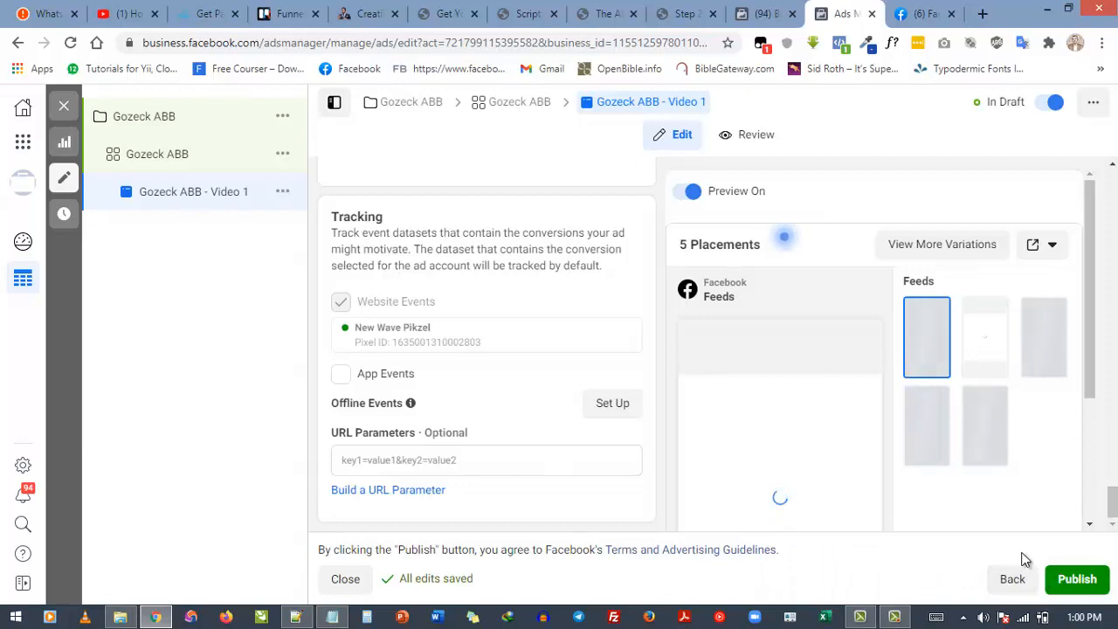
Check the ad's format options, the upload progress of Ad Creative 1.mp4 and the Facebook Feeds preview.
{"action": "scroll", "coordinate": [544, 466], "scroll_direction": "up", "scroll_amount": 3}
{"action": "scroll", "coordinate": [545, 467], "scroll_direction": "up", "scroll_amount": 15}
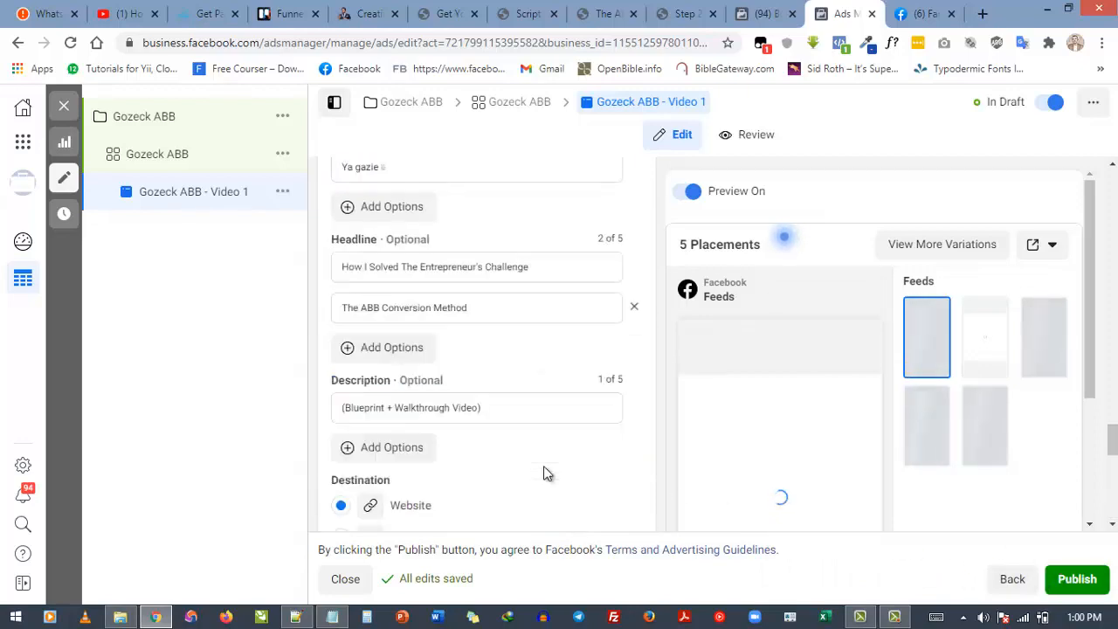
{"action": "scroll", "coordinate": [545, 466], "scroll_direction": "up", "scroll_amount": 15}
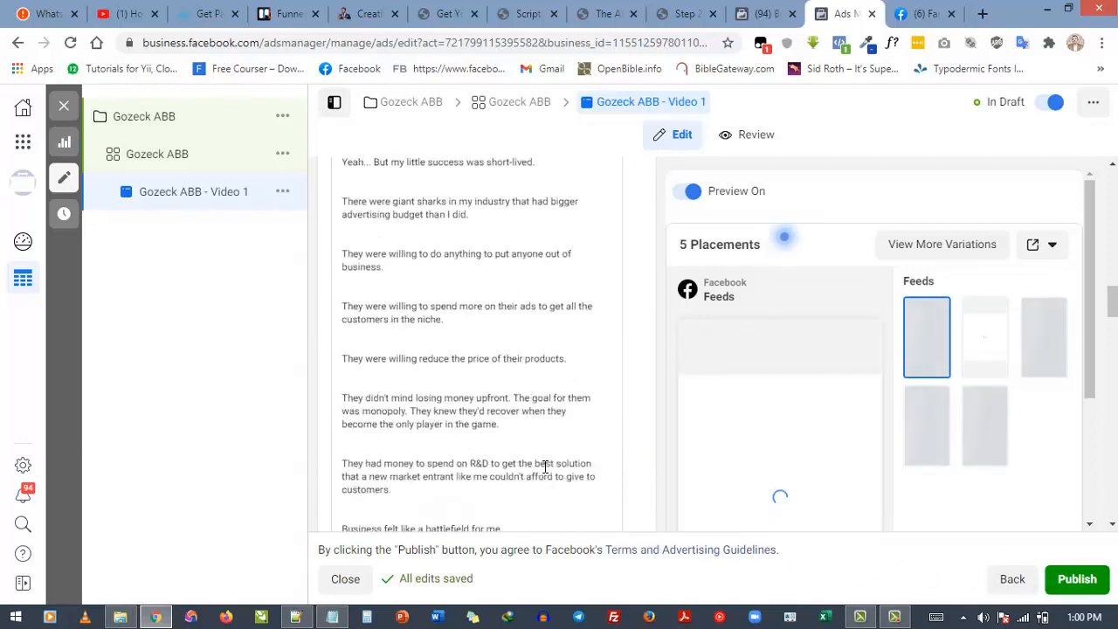
{"action": "scroll", "coordinate": [543, 468], "scroll_direction": "up", "scroll_amount": 3}
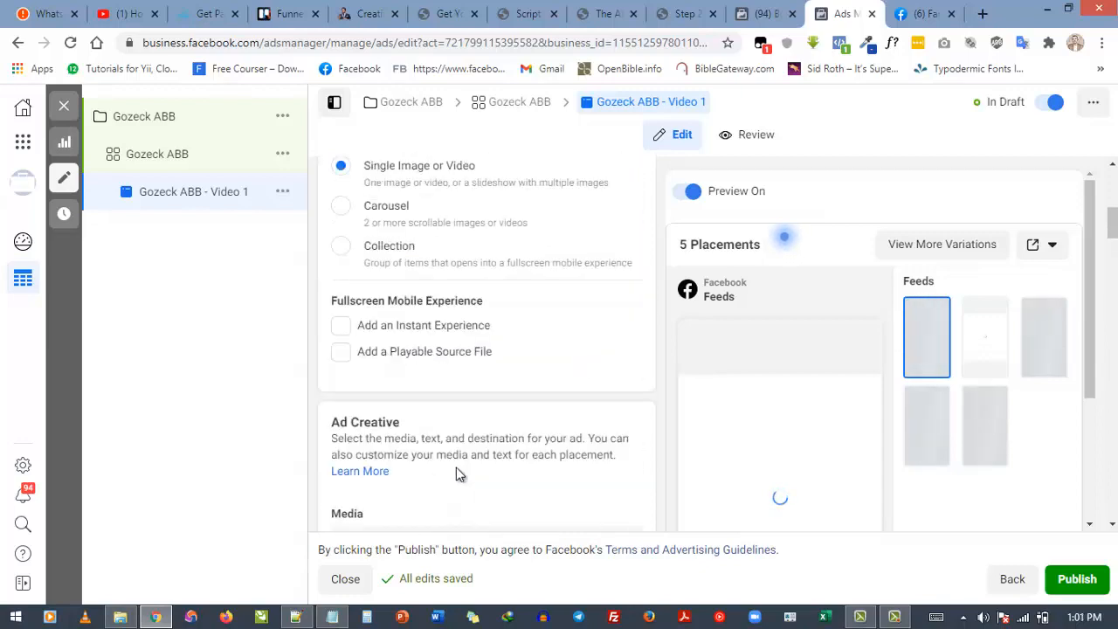
{"action": "scroll", "coordinate": [442, 290], "scroll_direction": "down", "scroll_amount": 1}
{"action": "scroll", "coordinate": [442, 290], "scroll_direction": "up", "scroll_amount": 1}
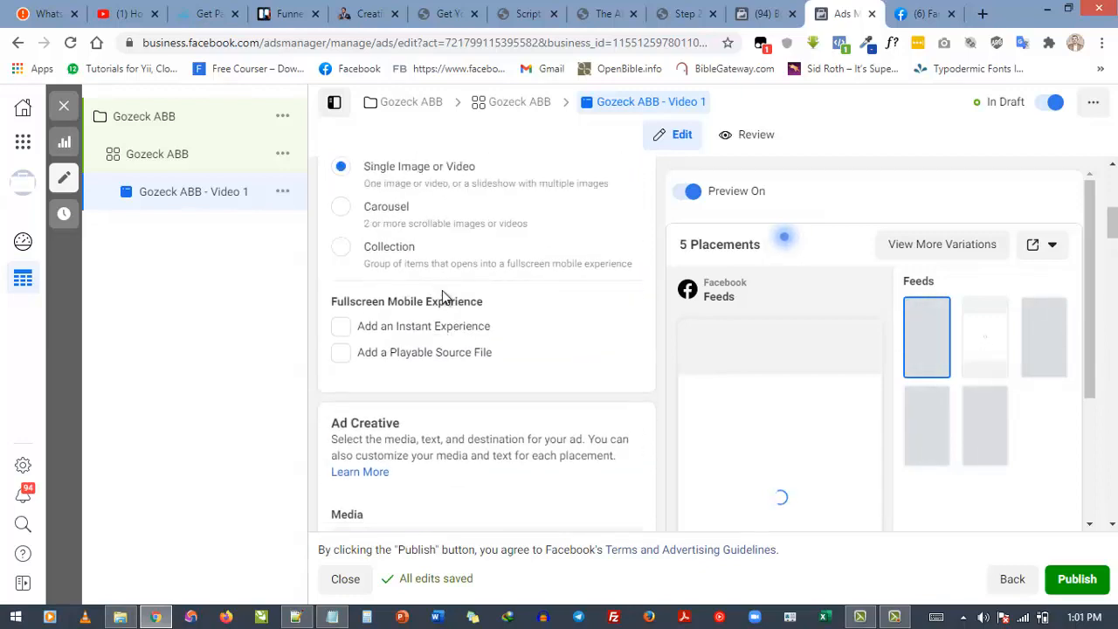
{"action": "scroll", "coordinate": [442, 290], "scroll_direction": "down", "scroll_amount": 2}
{"action": "scroll", "coordinate": [404, 393], "scroll_direction": "down", "scroll_amount": 2}
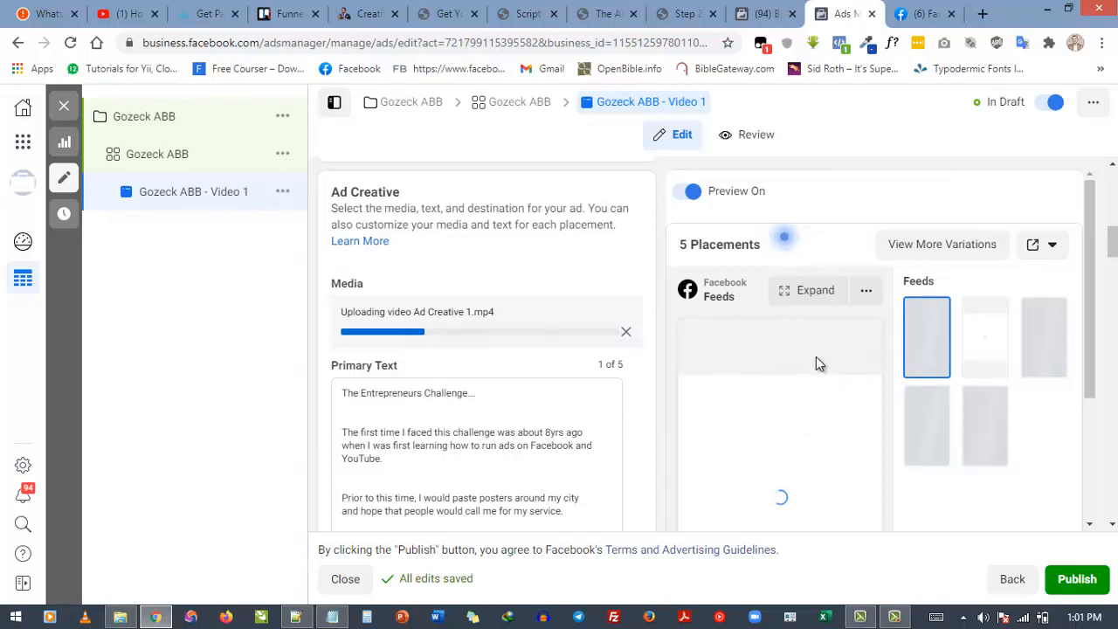
{"action": "scroll", "coordinate": [777, 335], "scroll_direction": "down", "scroll_amount": 2}
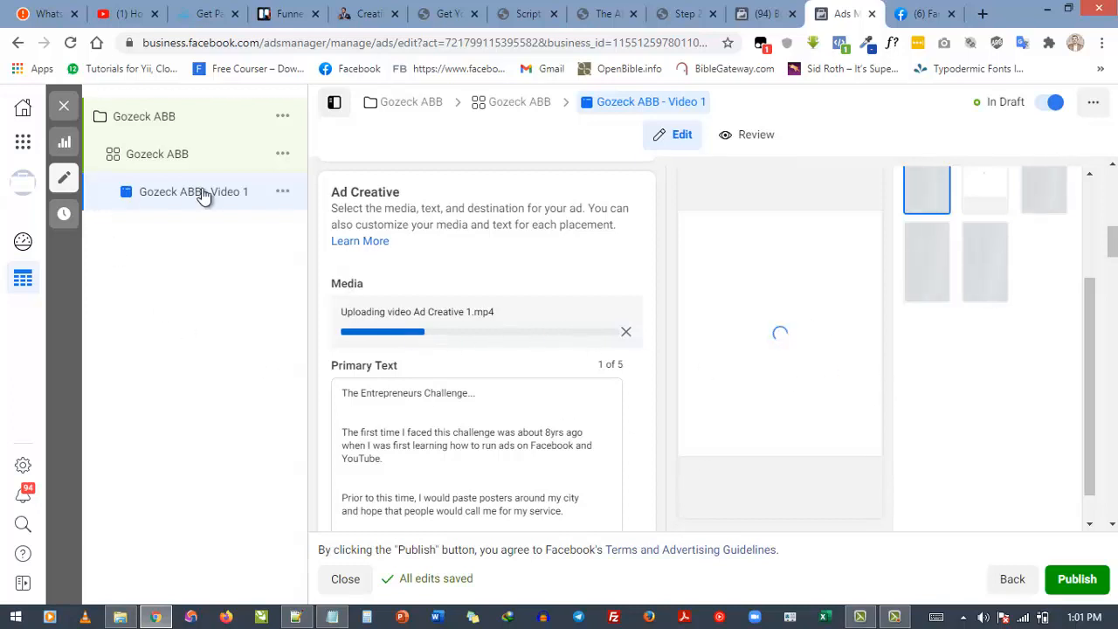
Check the actions available for the Gozeck ABB - Video 1 ad and compare its feed preview with the gozeck.com landing page.
{"action": "left_click", "coordinate": [282, 194]}
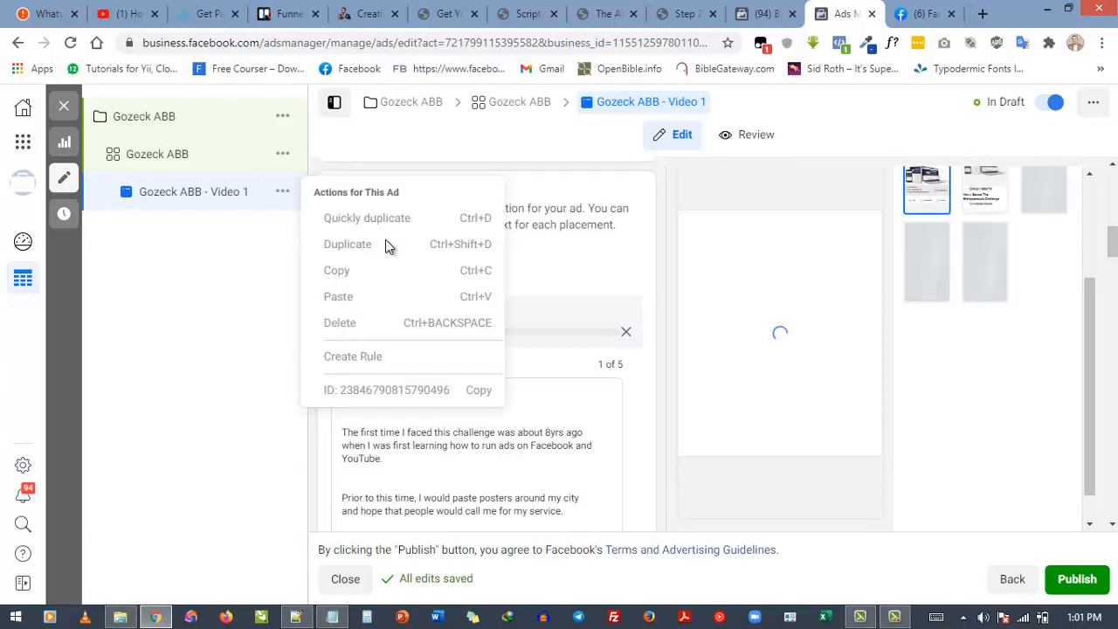
{"action": "left_click", "coordinate": [174, 304]}
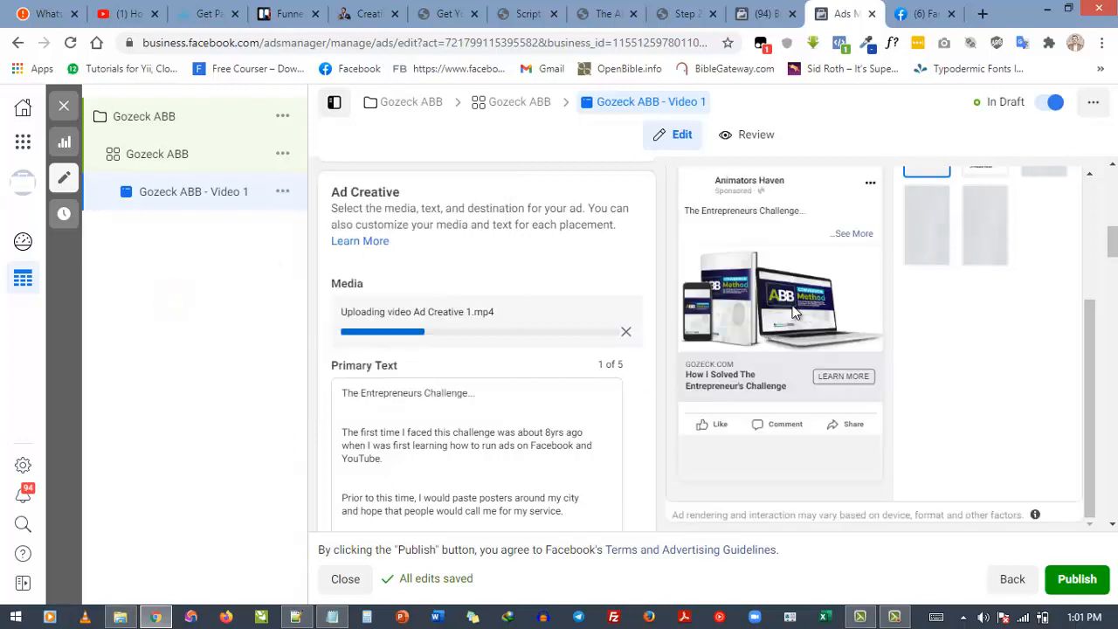
{"action": "scroll", "coordinate": [808, 308], "scroll_direction": "up", "scroll_amount": 1}
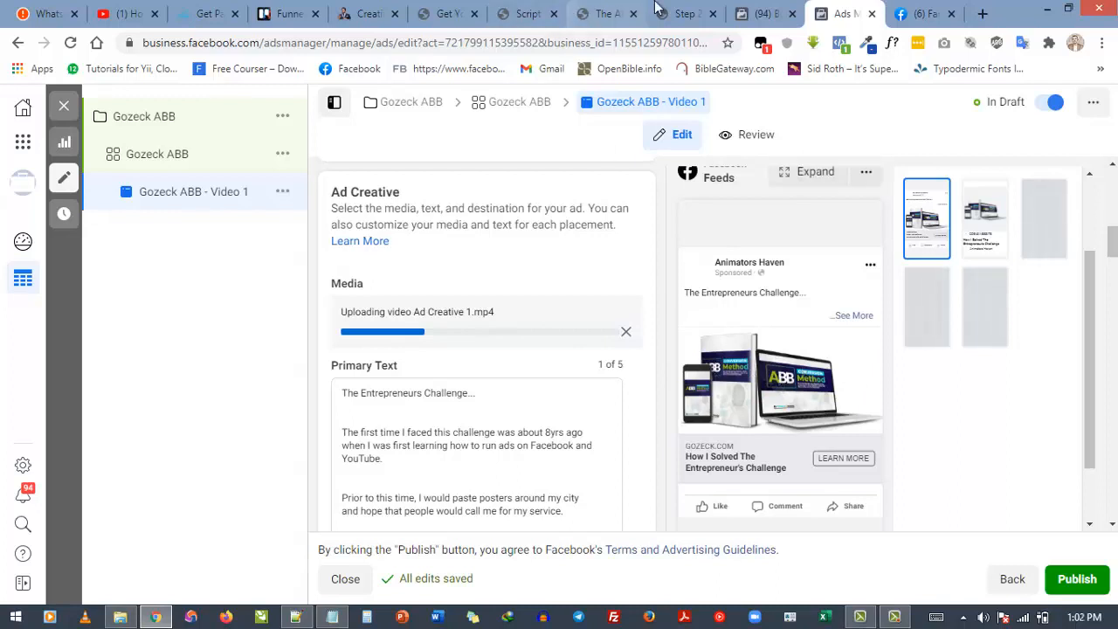
{"action": "left_click", "coordinate": [595, 9]}
{"action": "scroll", "coordinate": [522, 326], "scroll_direction": "down", "scroll_amount": 2}
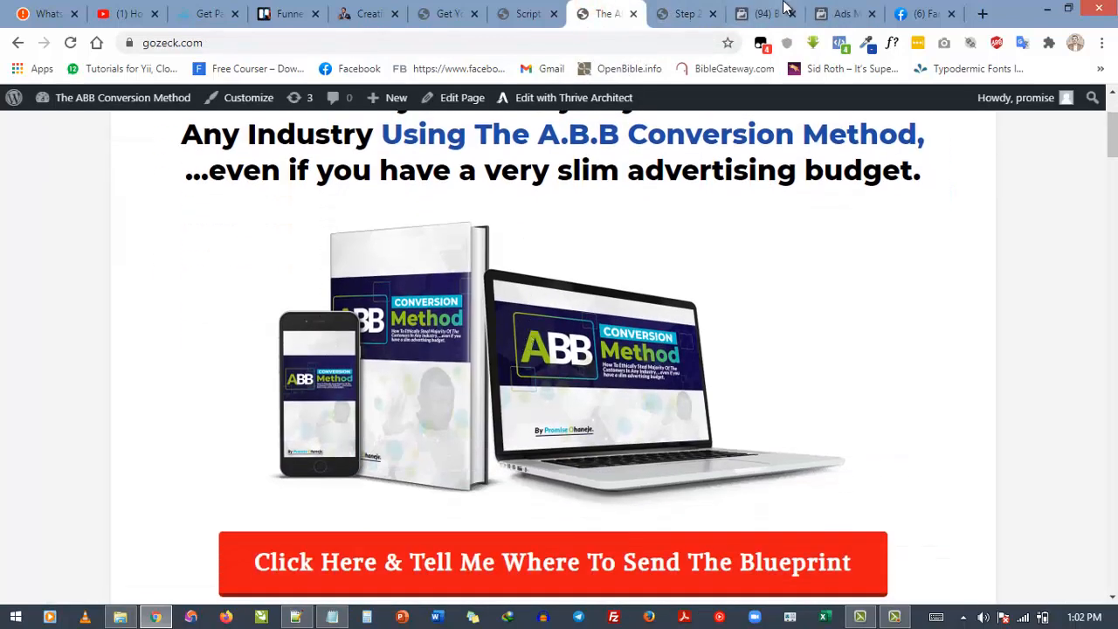
{"action": "left_click", "coordinate": [844, 9]}
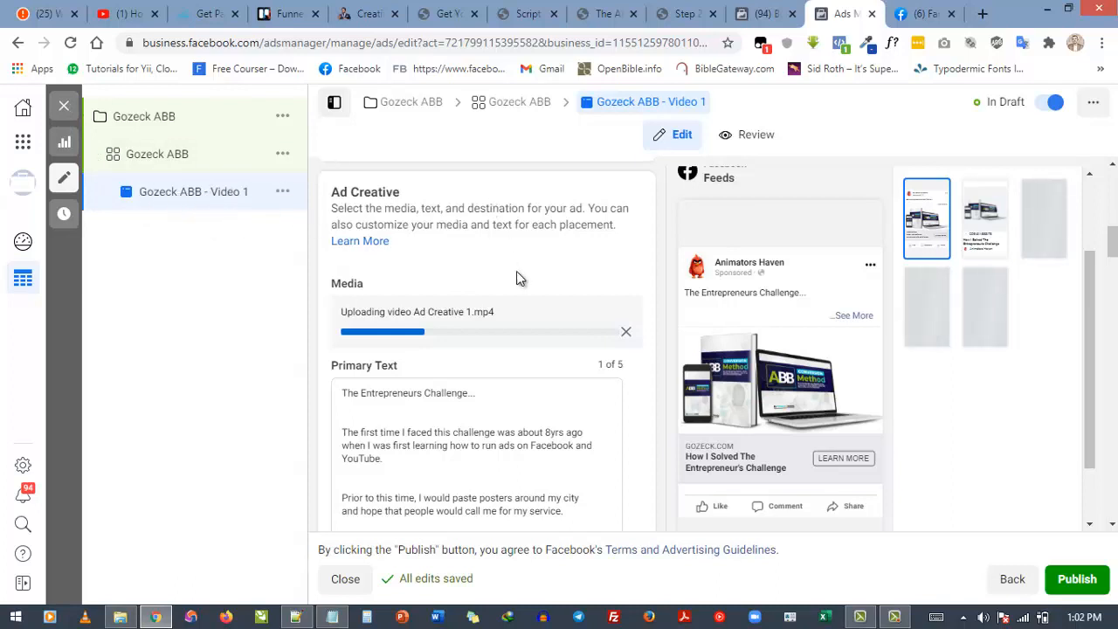
Try to duplicate the Gozeck ABB - Video 1 ad.
{"action": "left_click", "coordinate": [280, 196]}
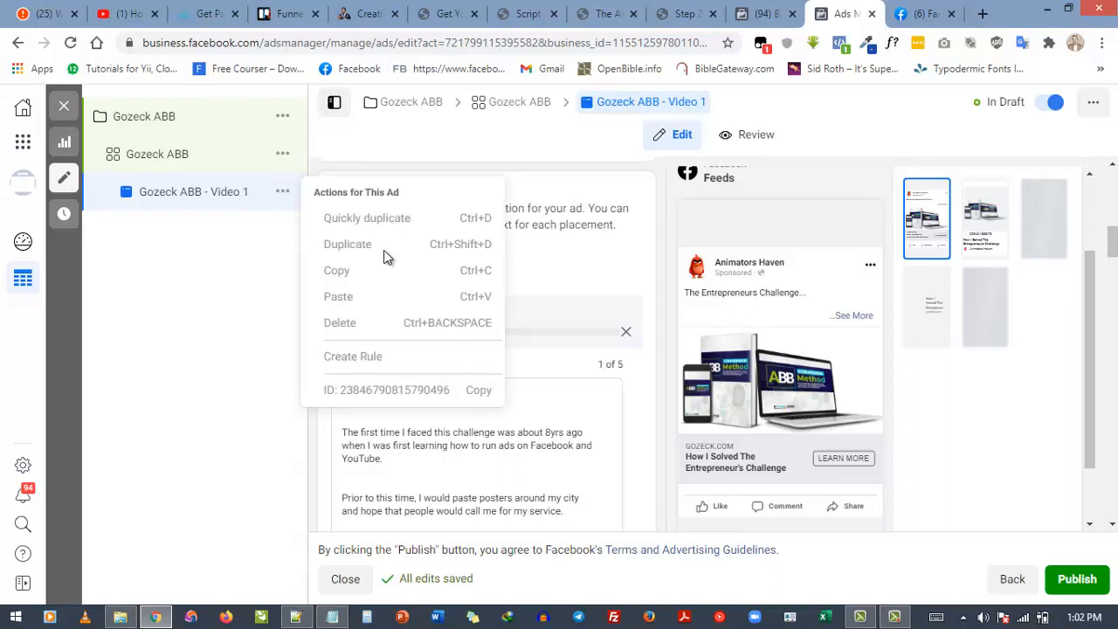
{"action": "left_click", "coordinate": [435, 249]}
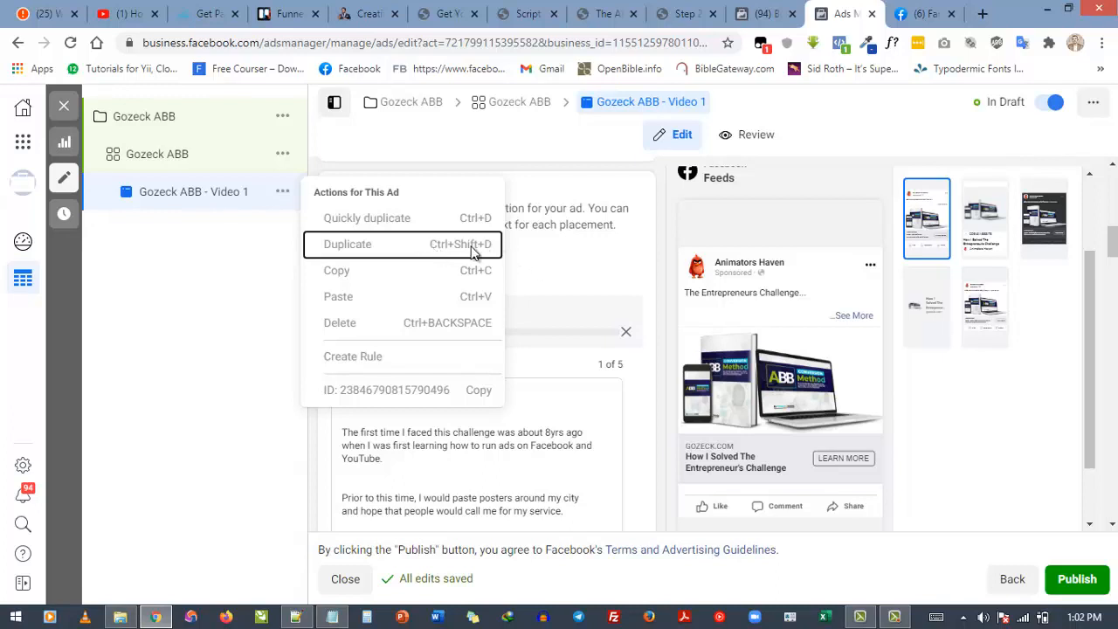
{"action": "left_click", "coordinate": [280, 192]}
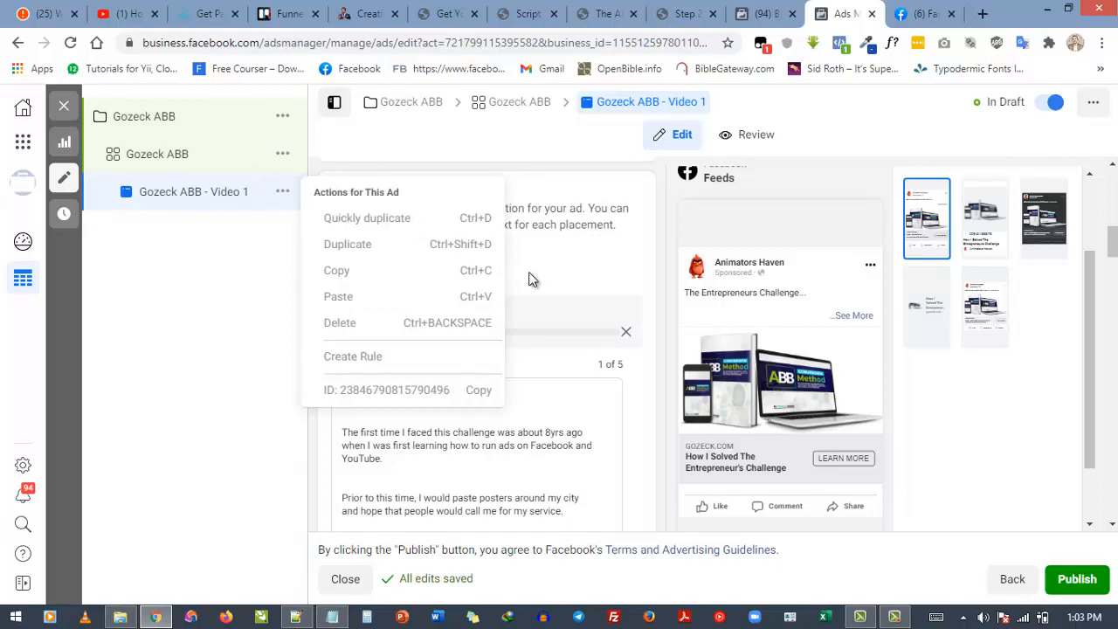
{"action": "left_click", "coordinate": [587, 283]}
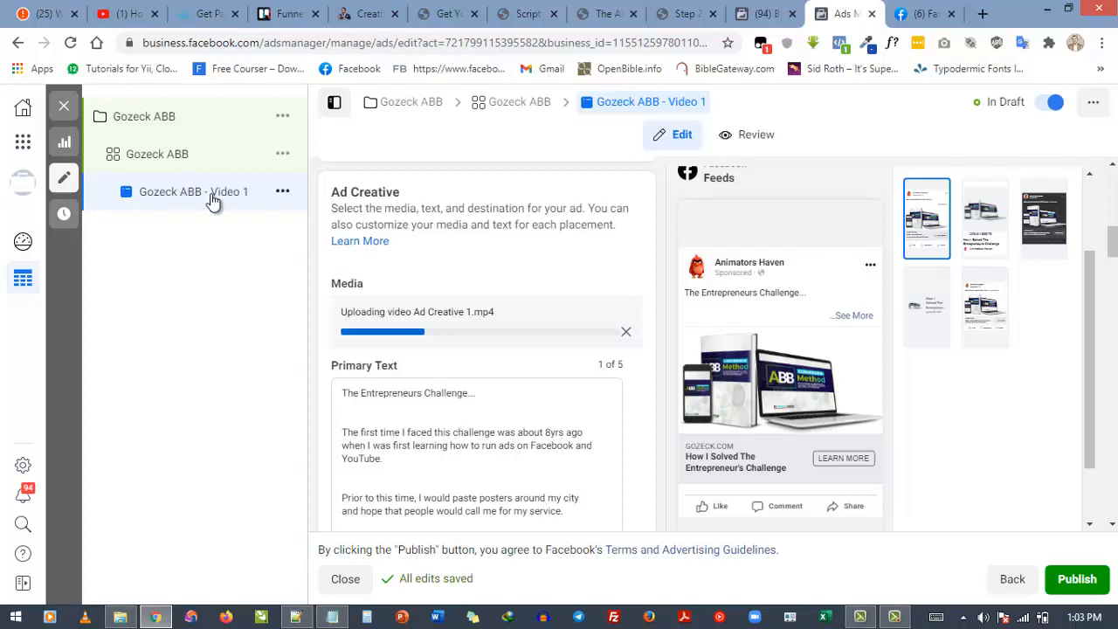
Close the ad editor without publishing the draft items and keep Gozeck ABB - Video 1 selected in the ads list.
{"action": "left_click", "coordinate": [65, 108]}
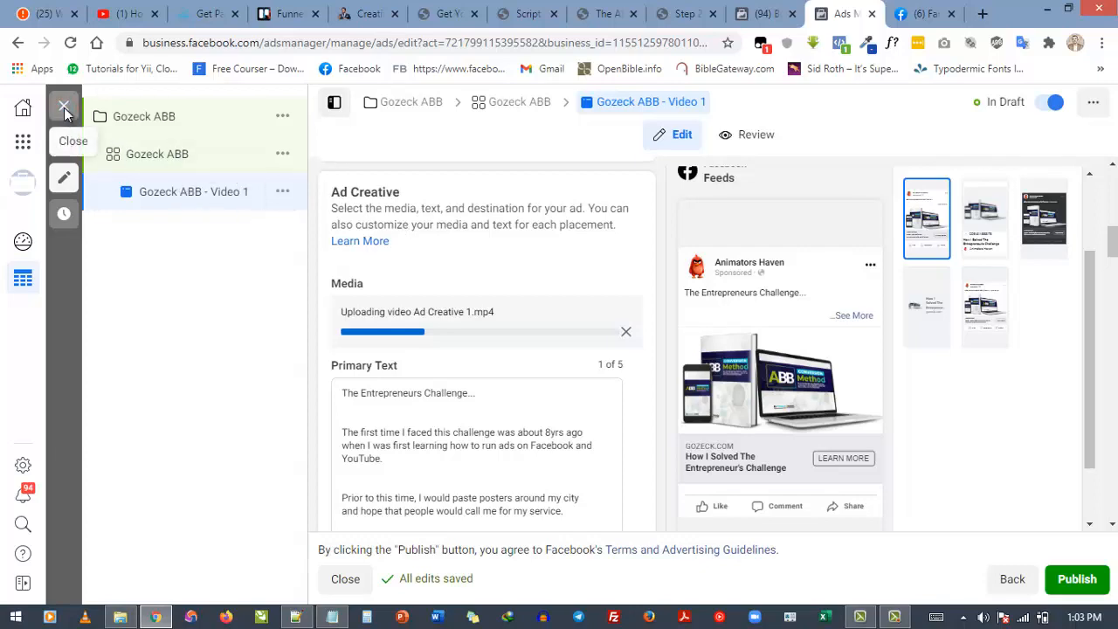
{"action": "left_click", "coordinate": [65, 109]}
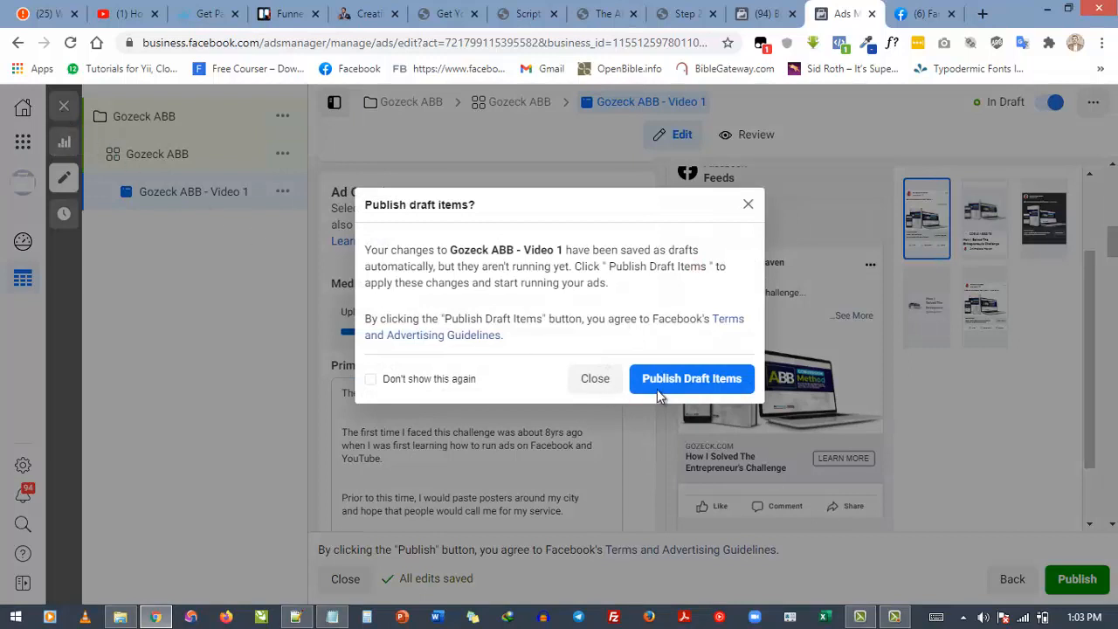
{"action": "left_click", "coordinate": [601, 381]}
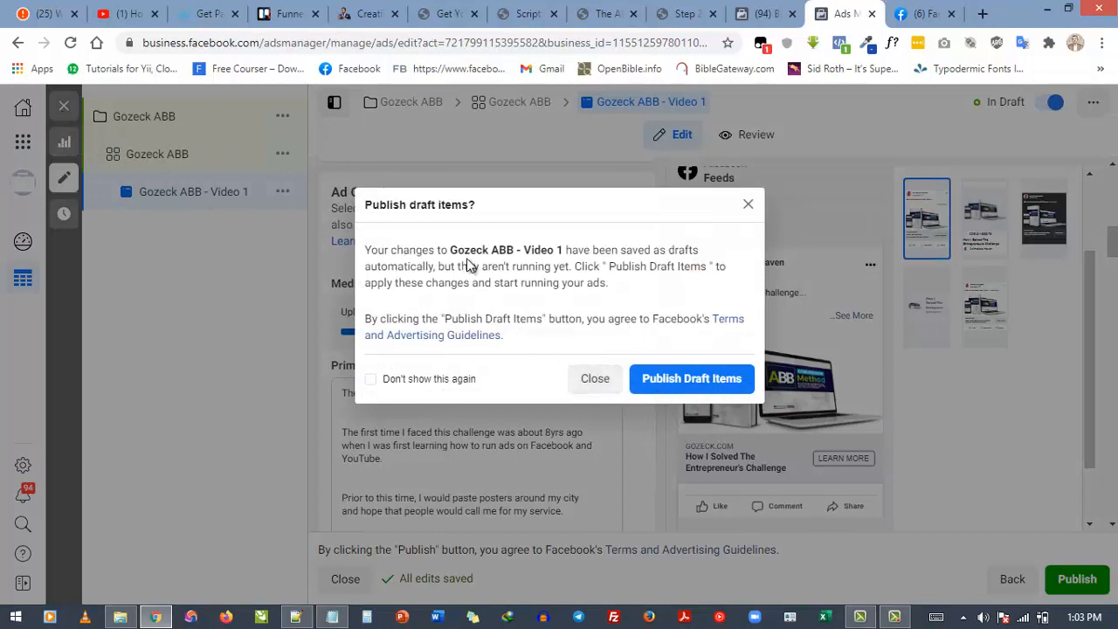
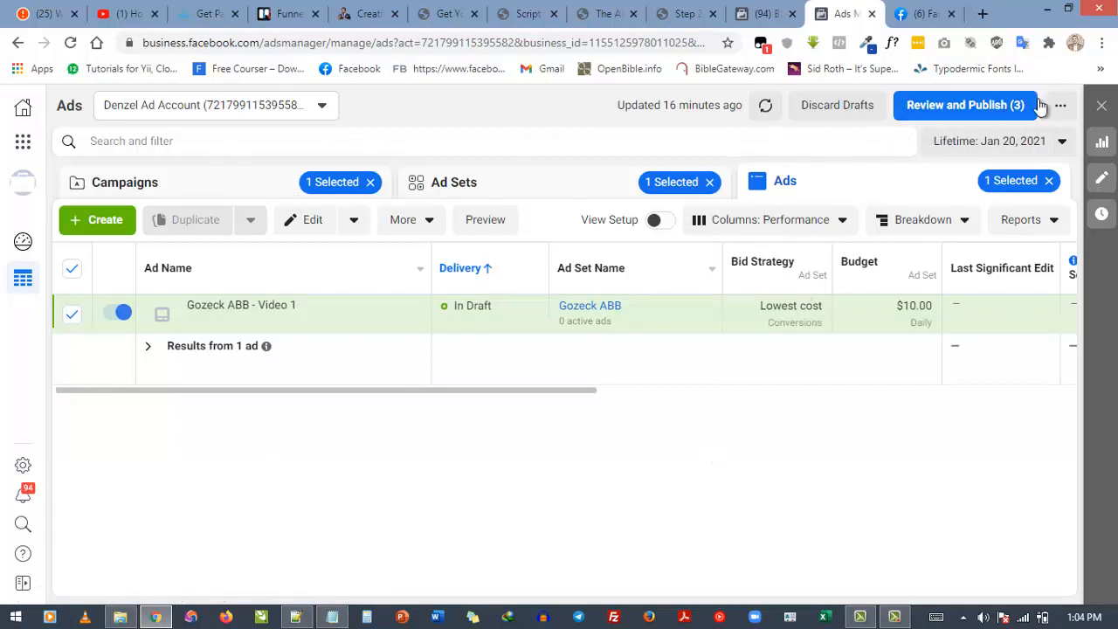
{"action": "left_click", "coordinate": [71, 316]}
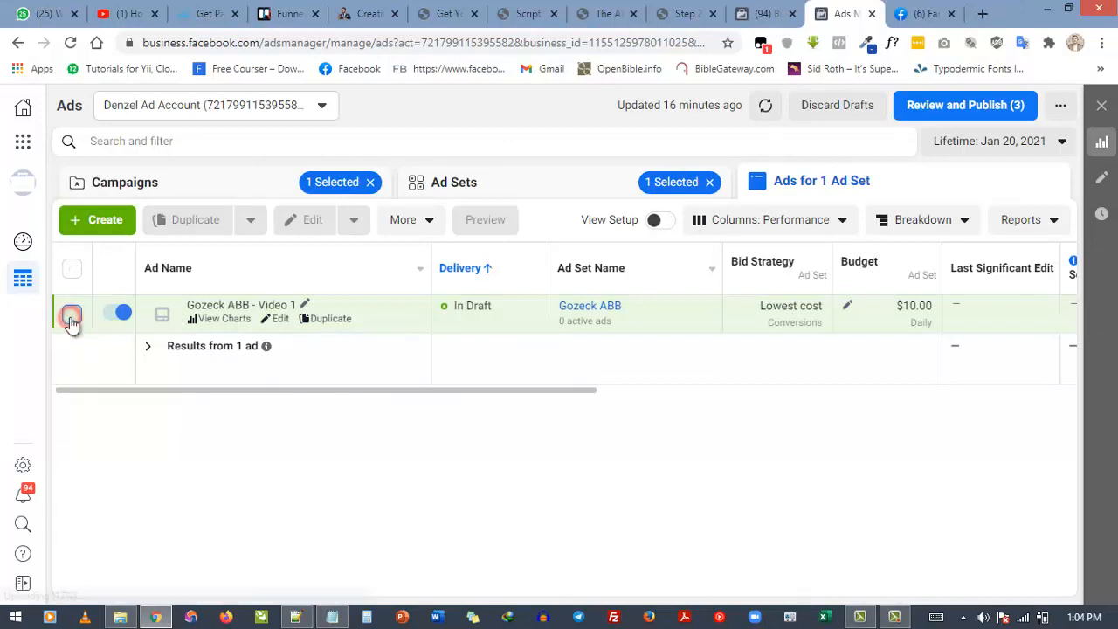
{"action": "left_click", "coordinate": [71, 318]}
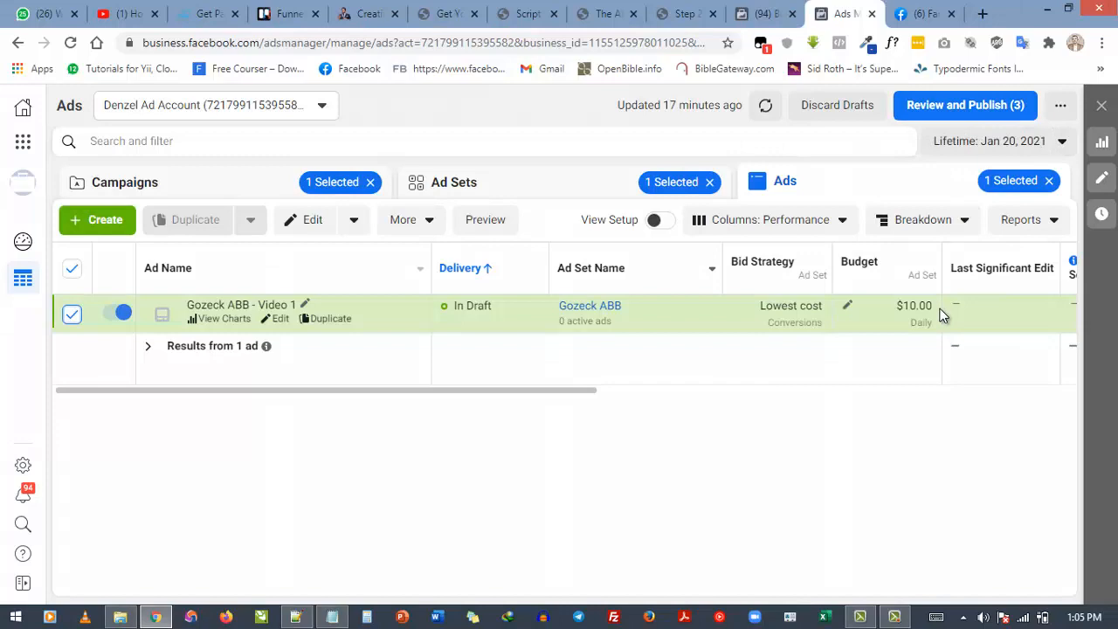
Switch to Notepad and review the Lookalike audience and Run the ads items of the Facebook Ads Setup checklist.
{"action": "left_click", "coordinate": [332, 617]}
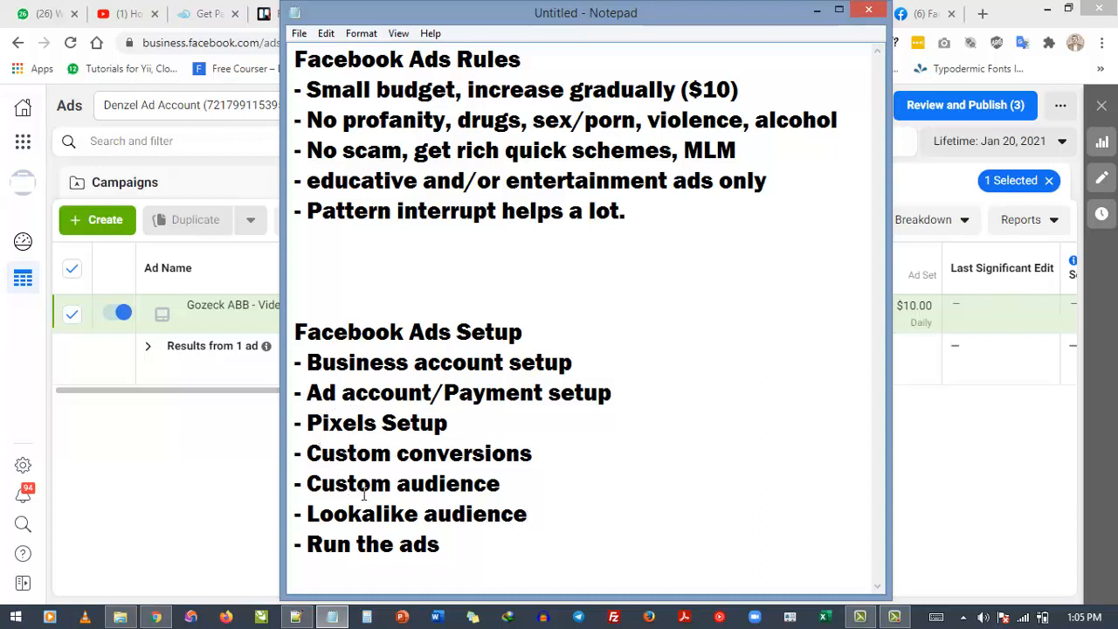
{"action": "left_click_drag", "start_coordinate": [335, 523], "coordinate": [504, 515]}
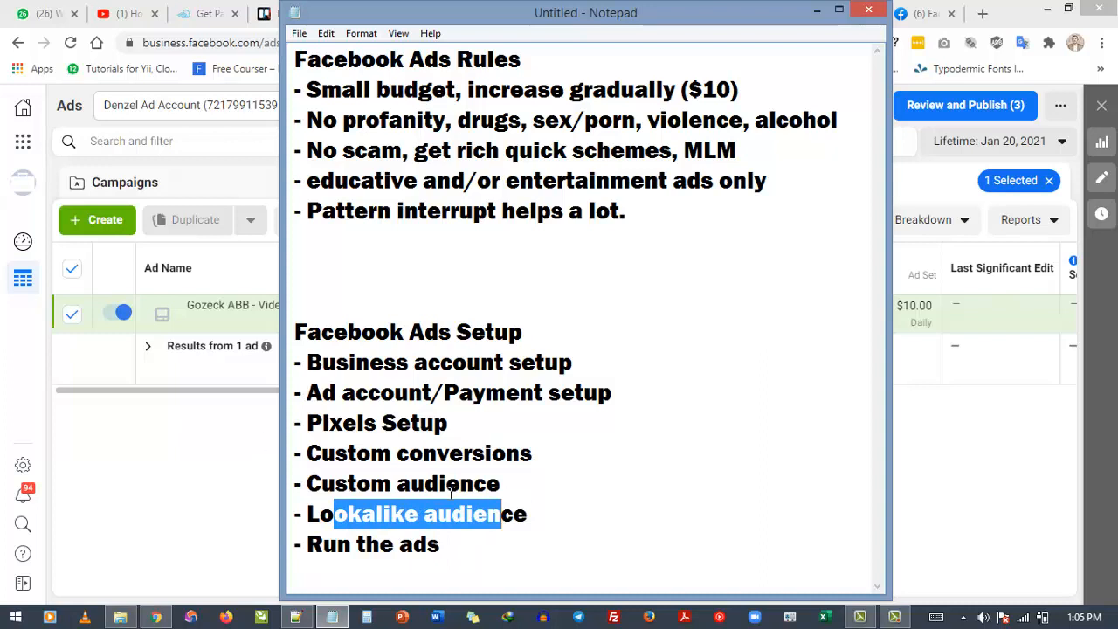
{"action": "left_click_drag", "start_coordinate": [324, 546], "coordinate": [417, 566]}
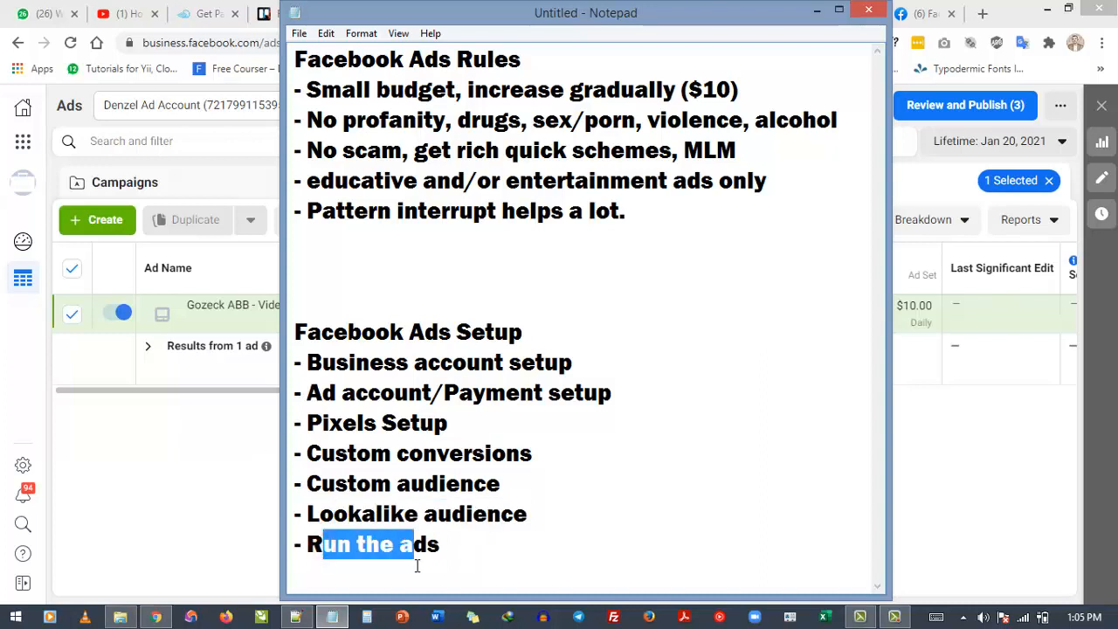
{"action": "left_click", "coordinate": [229, 522]}
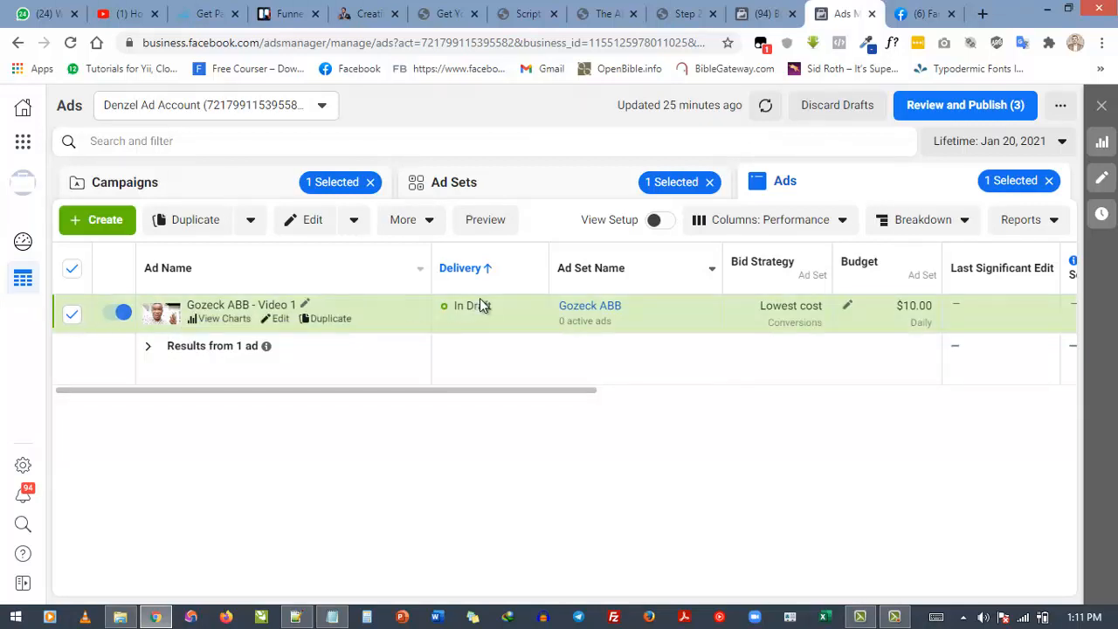
Reopen Gozeck ABB - Video 1 for editing and check its format, uploaded media, primary text and Facebook Feeds preview.
{"action": "left_click", "coordinate": [1101, 180]}
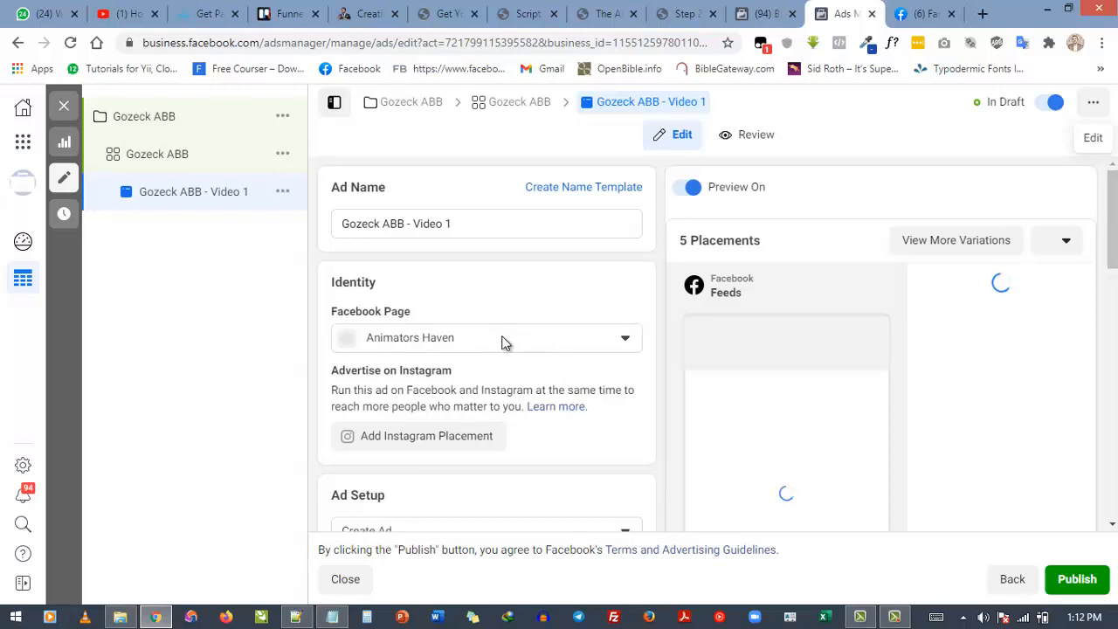
{"action": "scroll", "coordinate": [503, 342], "scroll_direction": "down", "scroll_amount": 3}
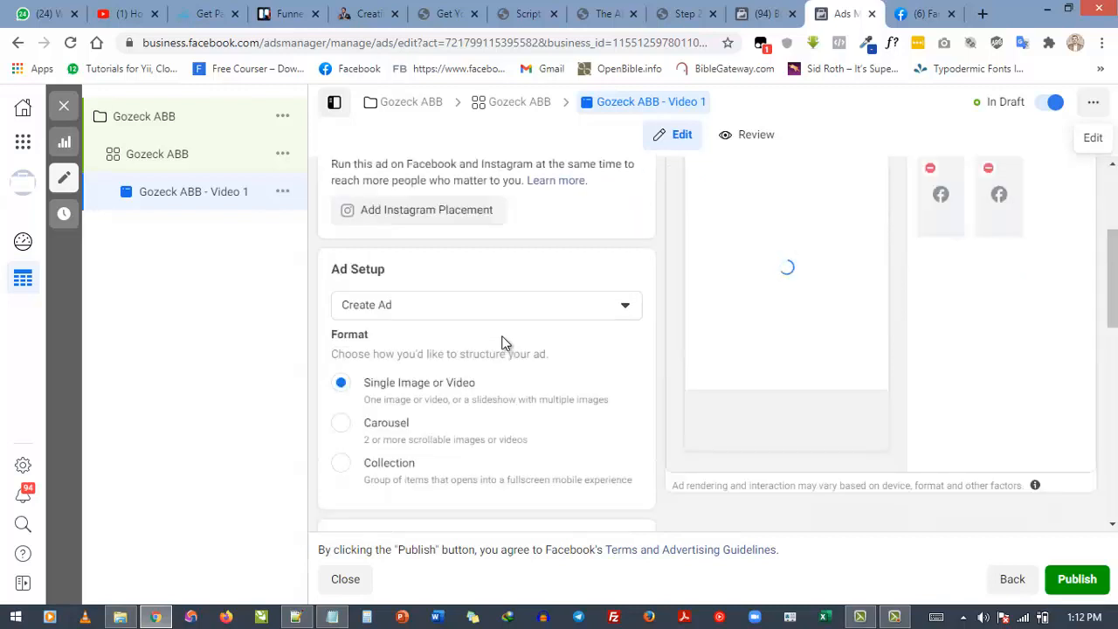
{"action": "scroll", "coordinate": [503, 342], "scroll_direction": "down", "scroll_amount": 1}
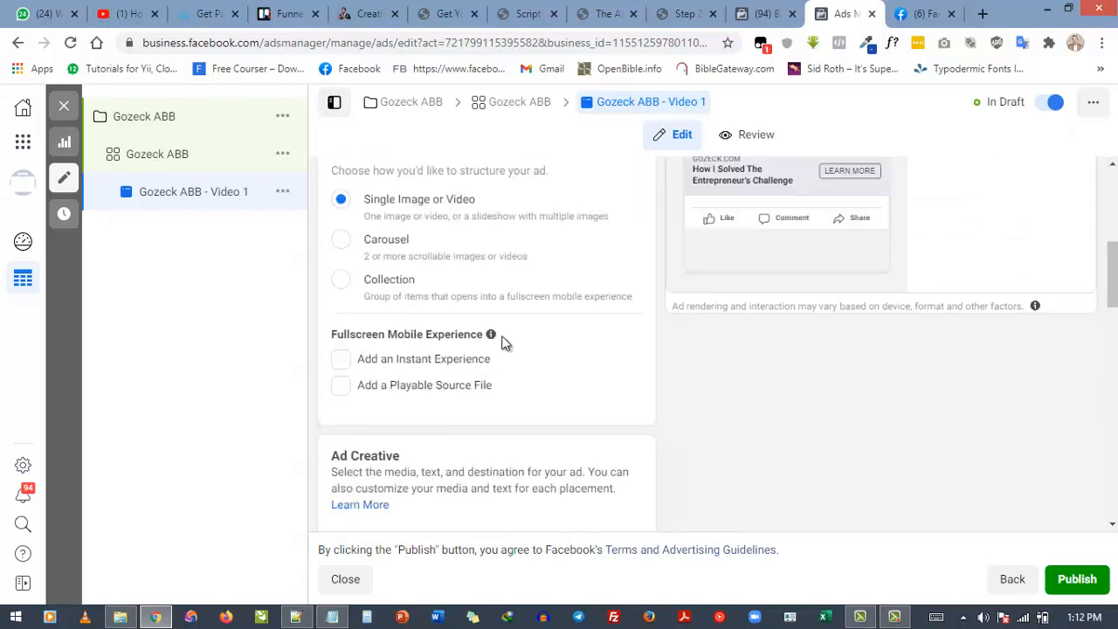
{"action": "scroll", "coordinate": [500, 345], "scroll_direction": "down", "scroll_amount": 3}
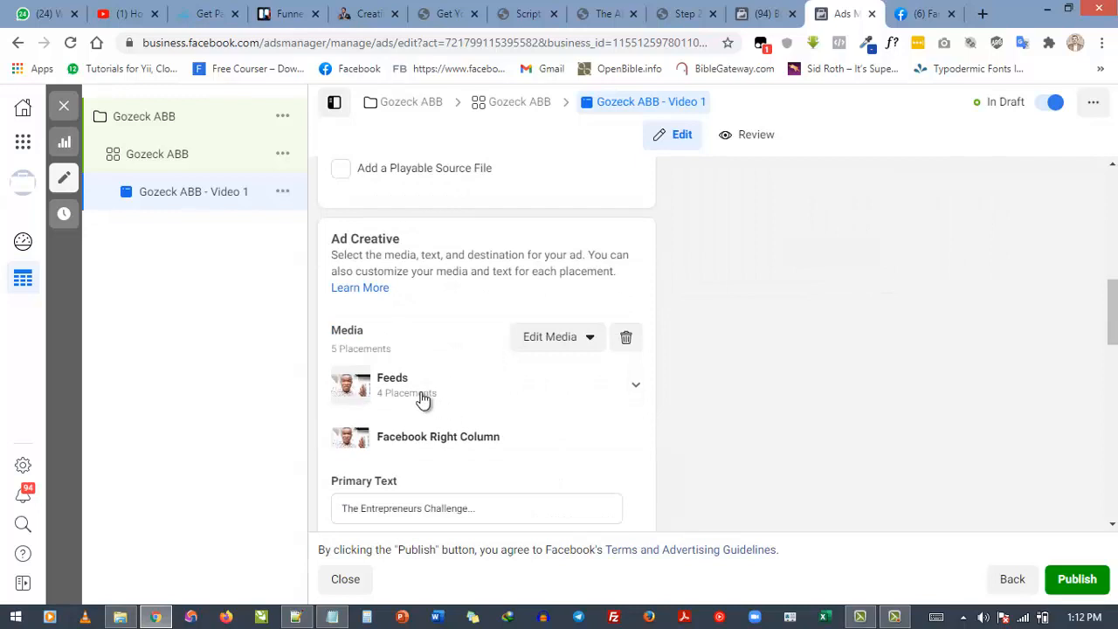
{"action": "scroll", "coordinate": [423, 398], "scroll_direction": "down", "scroll_amount": 1}
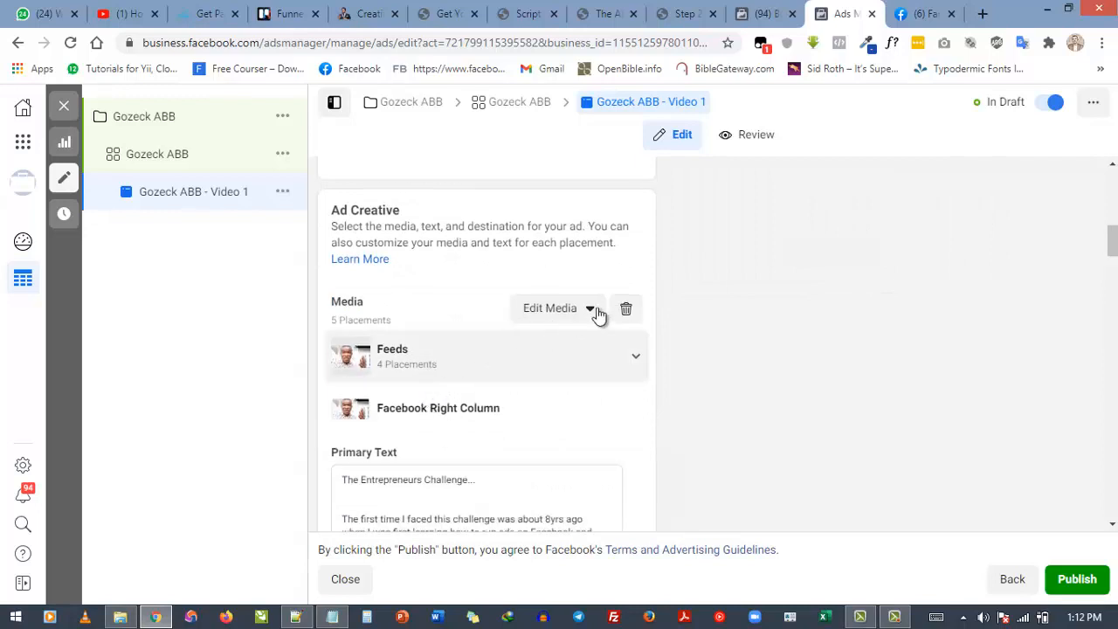
{"action": "scroll", "coordinate": [598, 314], "scroll_direction": "down", "scroll_amount": 3}
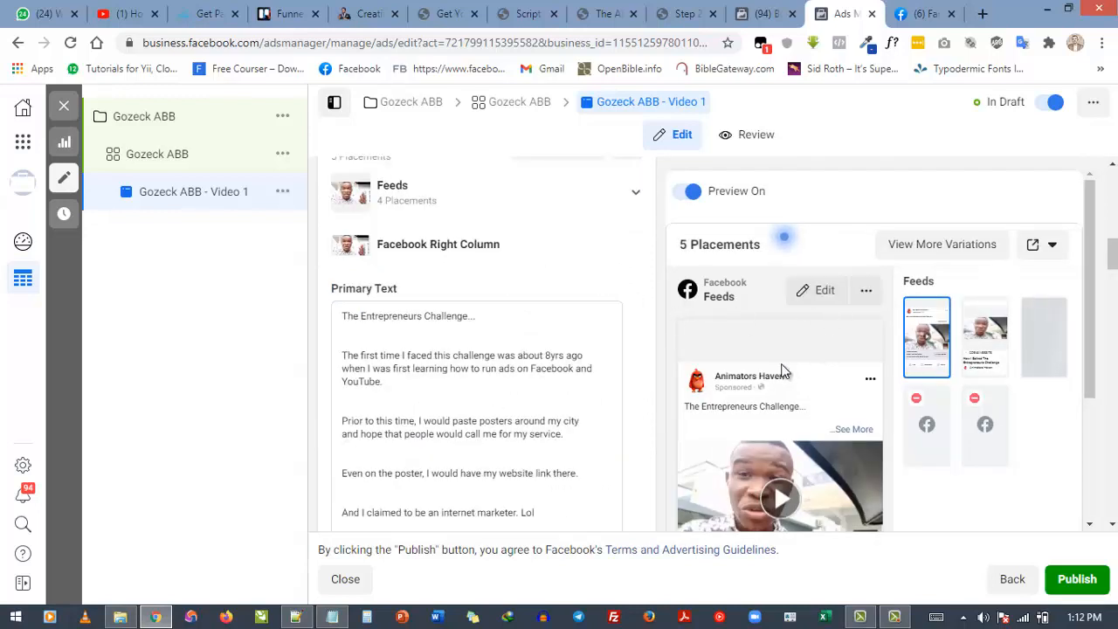
{"action": "scroll", "coordinate": [782, 376], "scroll_direction": "down", "scroll_amount": 2}
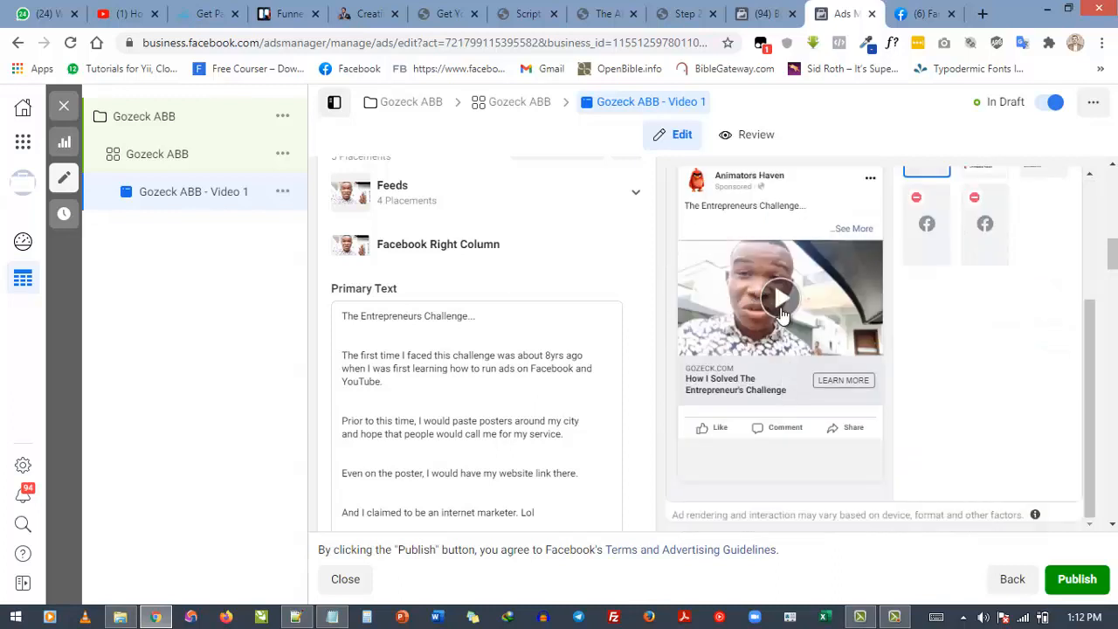
{"action": "scroll", "coordinate": [782, 314], "scroll_direction": "up", "scroll_amount": 1}
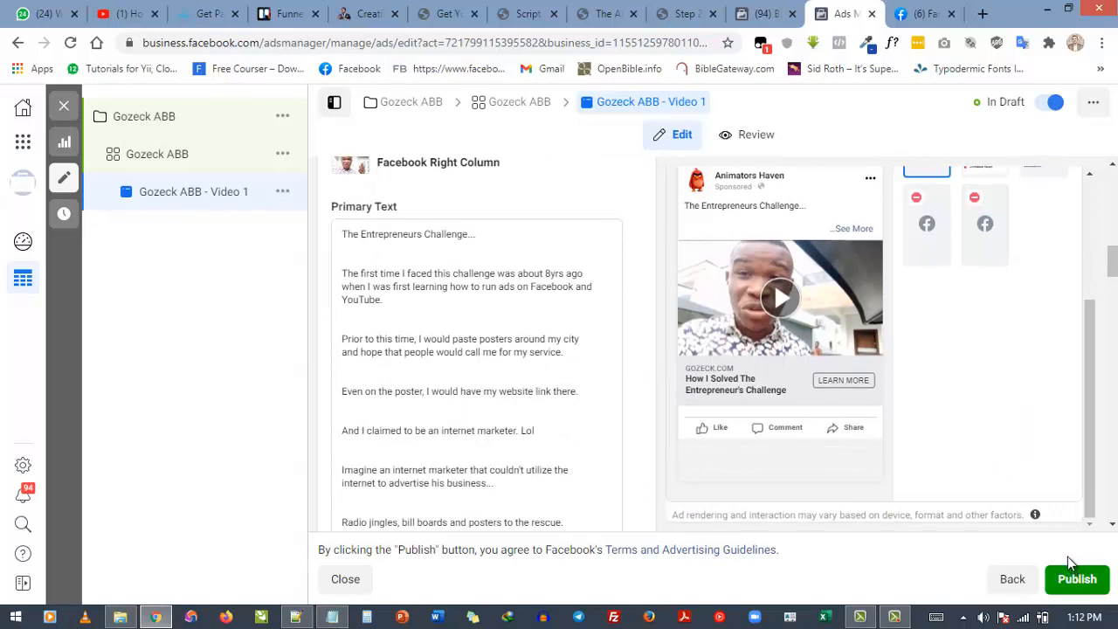
Duplicate Gozeck ABB - Video 1 into the original campaign with 2 copies, keeping existing reactions, comments and shares shown on the new ads.
{"action": "left_click", "coordinate": [278, 198]}
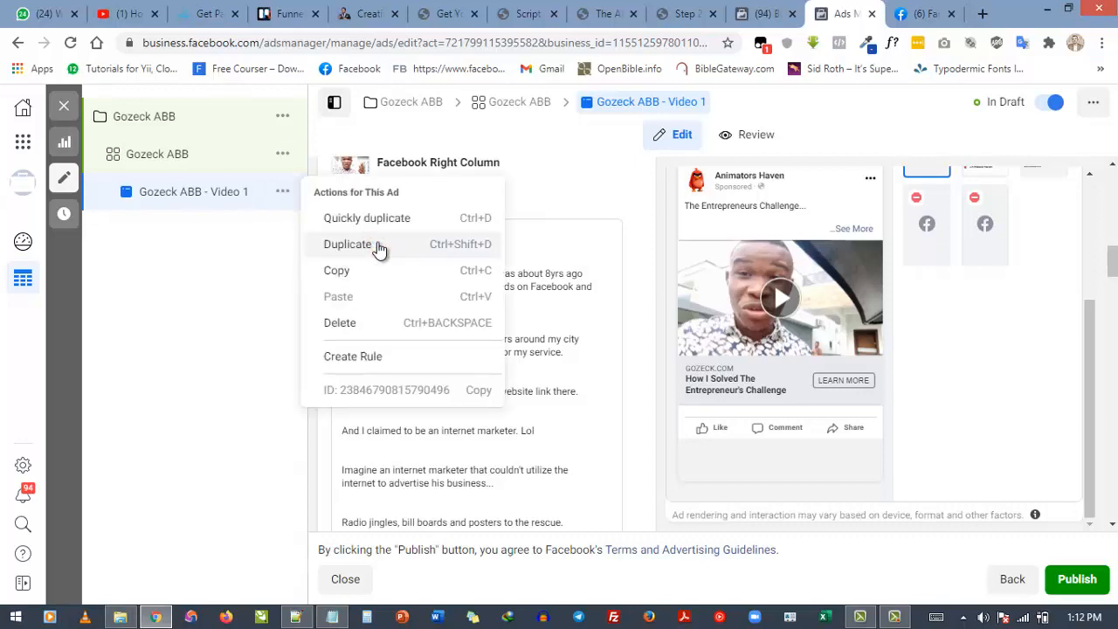
{"action": "left_click", "coordinate": [377, 246]}
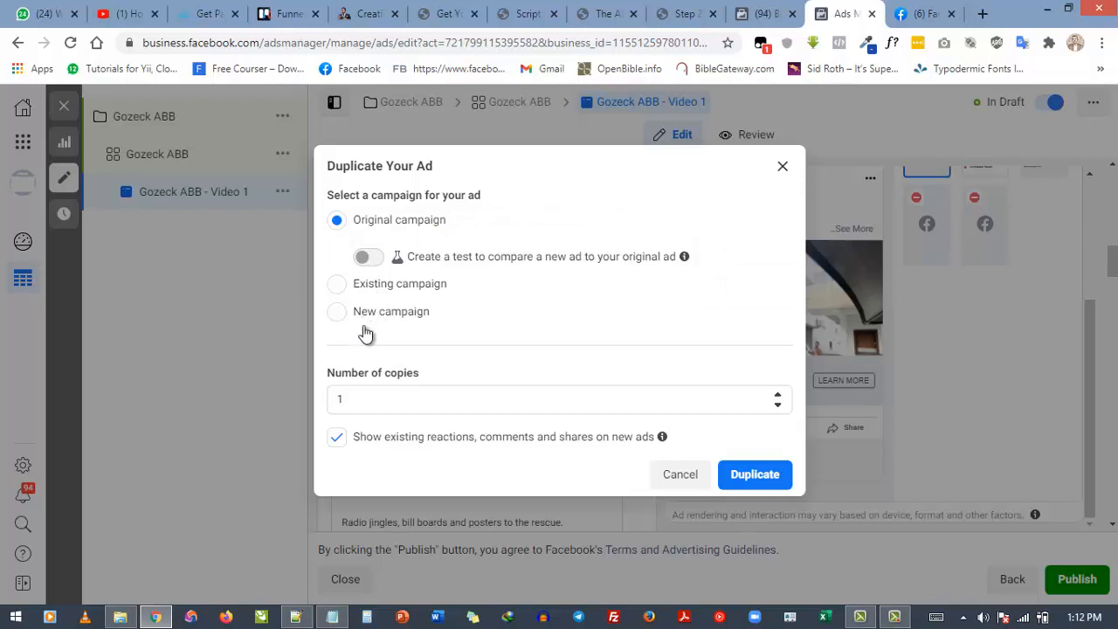
{"action": "left_click", "coordinate": [778, 395]}
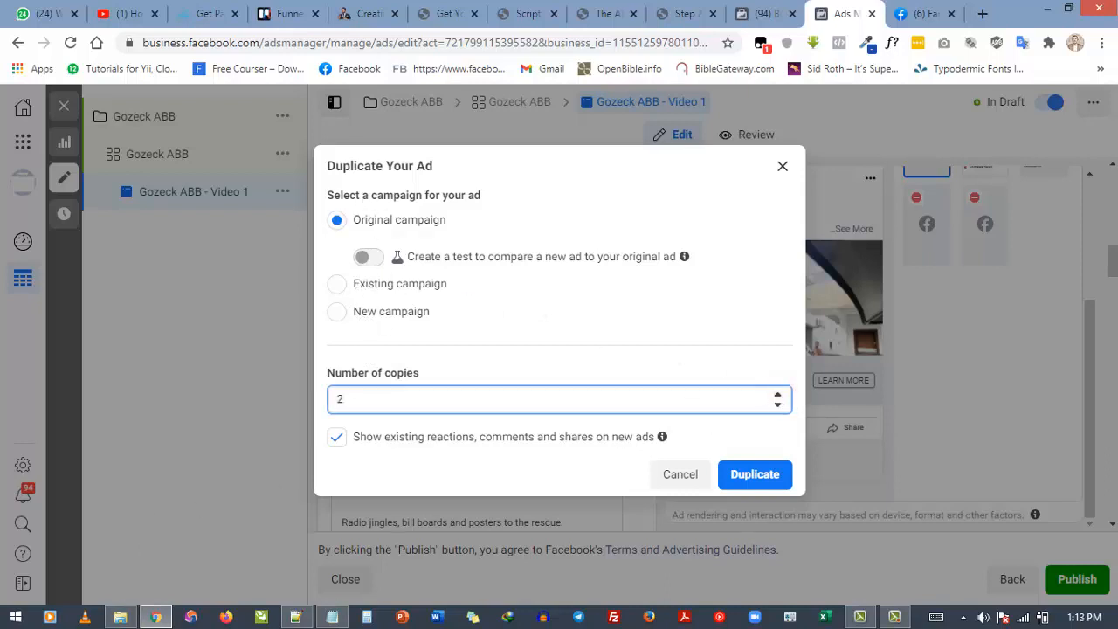
{"action": "left_click", "coordinate": [120, 617]}
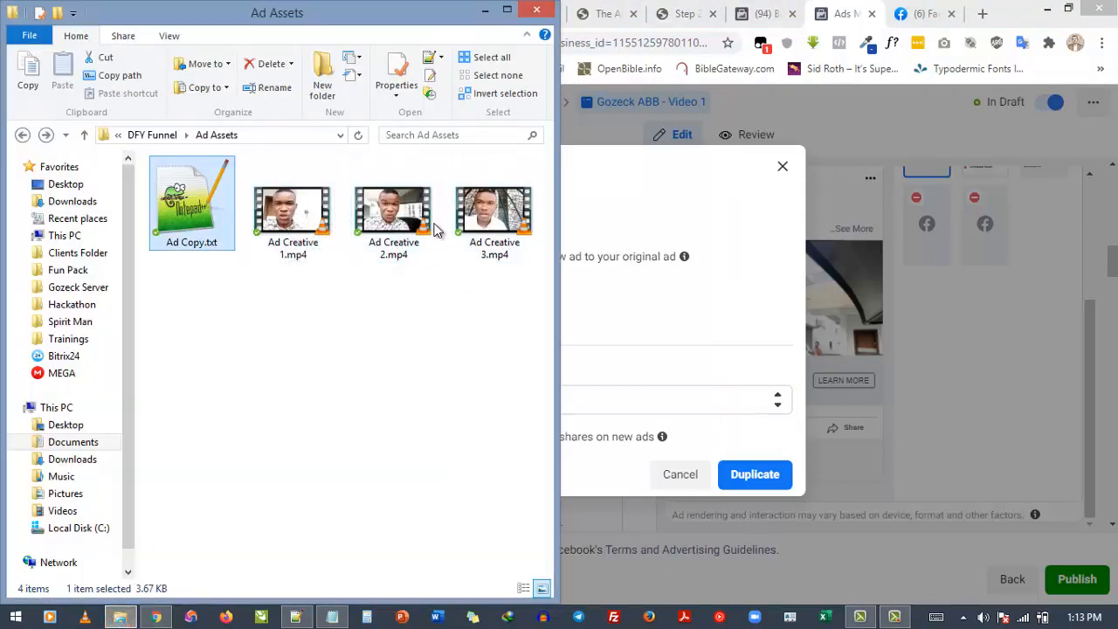
{"action": "left_click", "coordinate": [757, 156]}
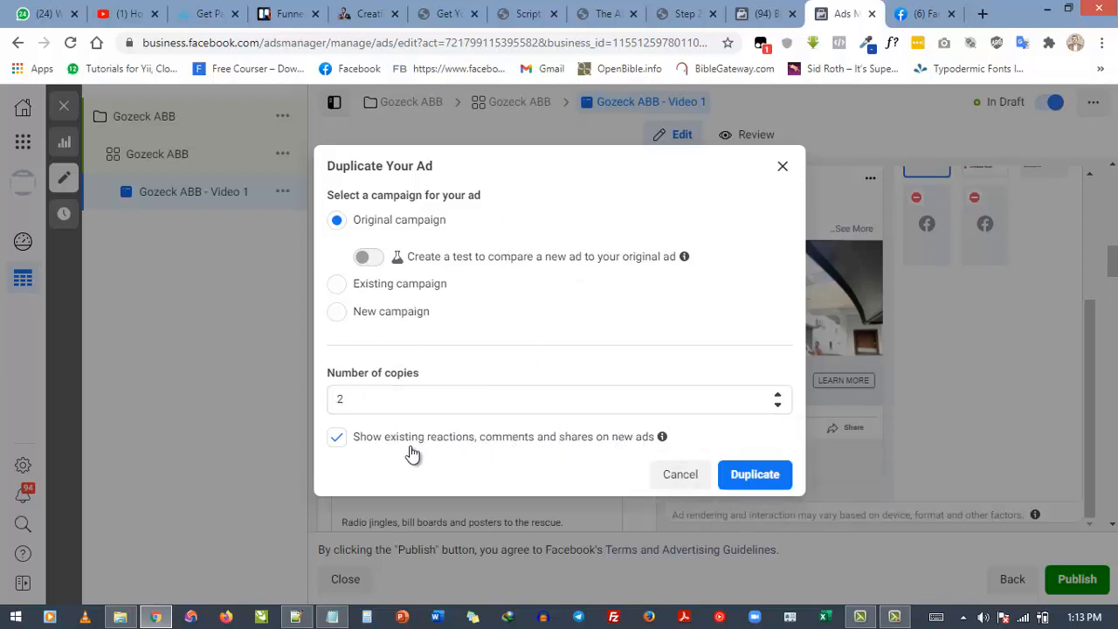
{"action": "left_click", "coordinate": [757, 473]}
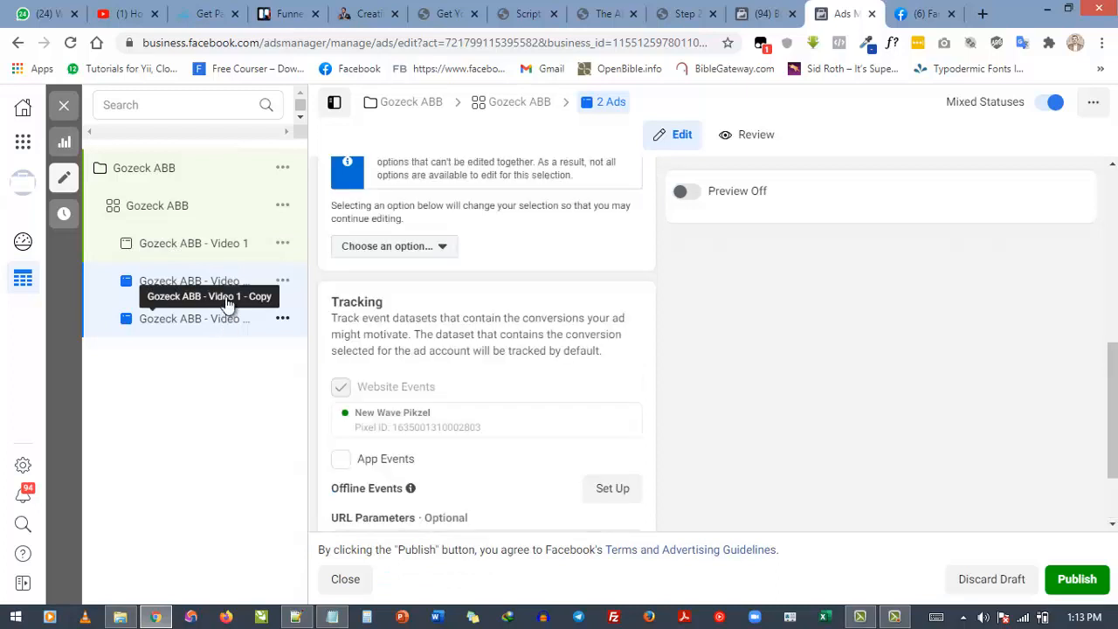
Open the first copy of the Video 1 ad and rename it as Gozeck ABB - Video 2.
{"action": "scroll", "coordinate": [419, 322], "scroll_direction": "up", "scroll_amount": 4}
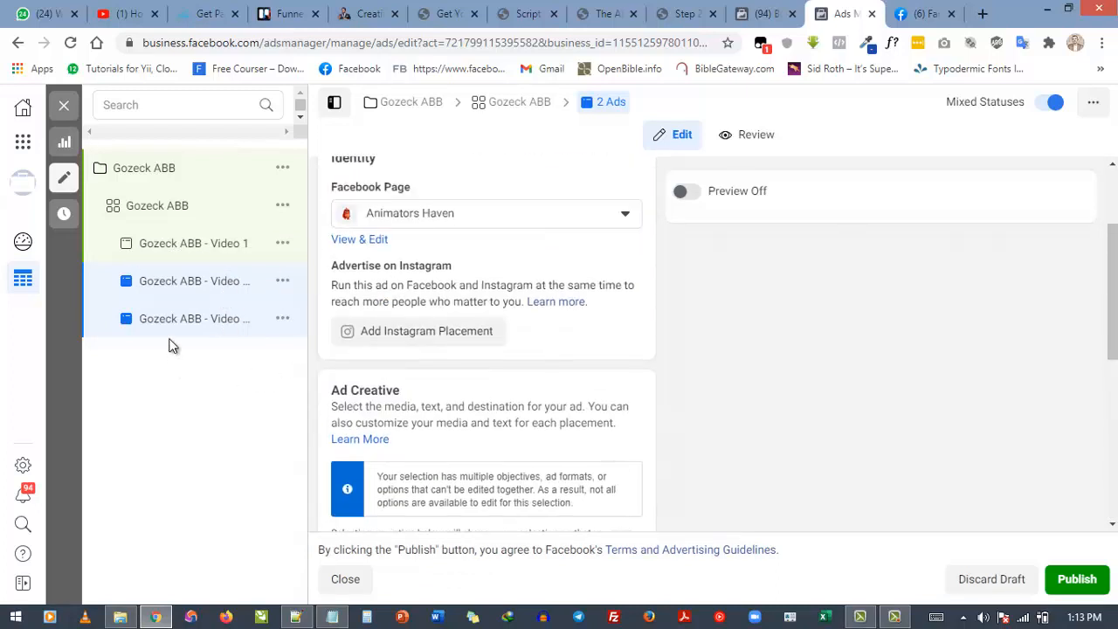
{"action": "left_click", "coordinate": [189, 291]}
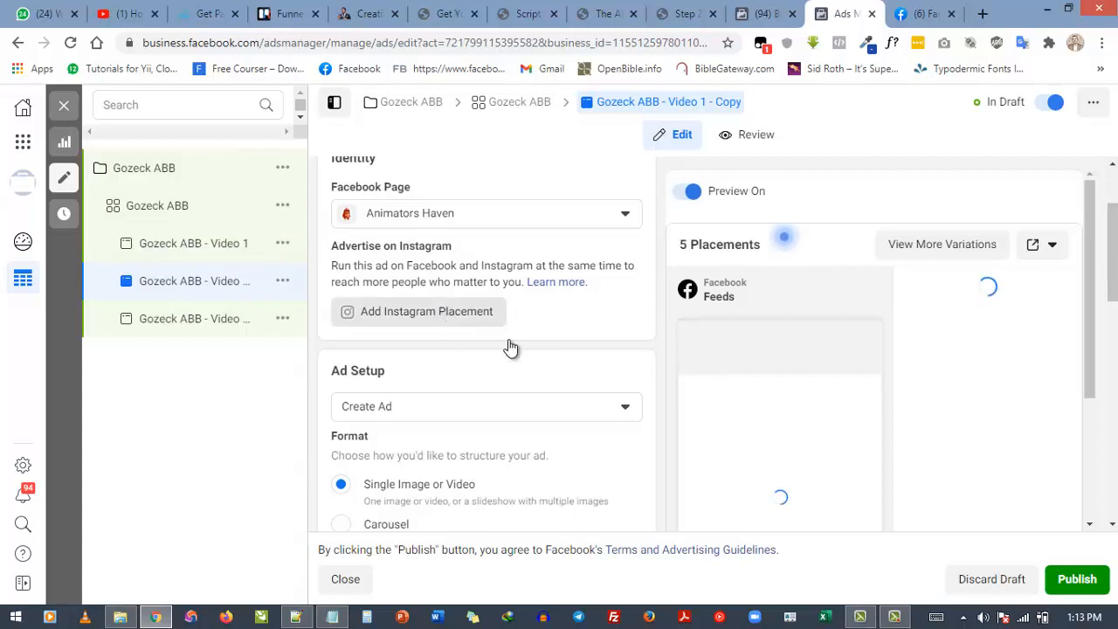
{"action": "scroll", "coordinate": [550, 317], "scroll_direction": "up", "scroll_amount": 2}
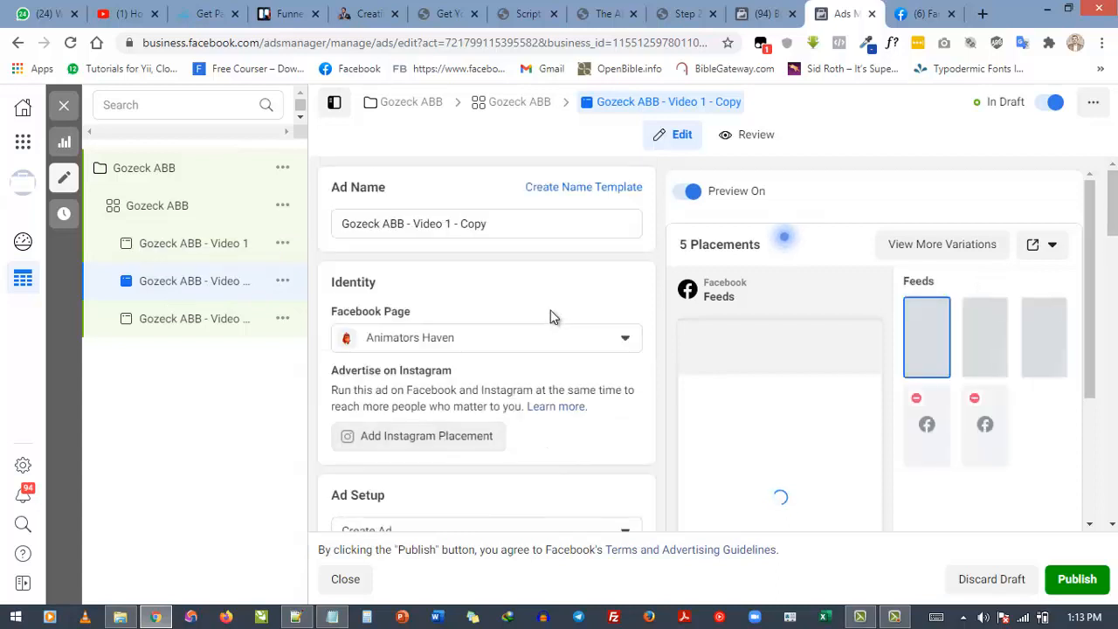
{"action": "left_click", "coordinate": [488, 224]}
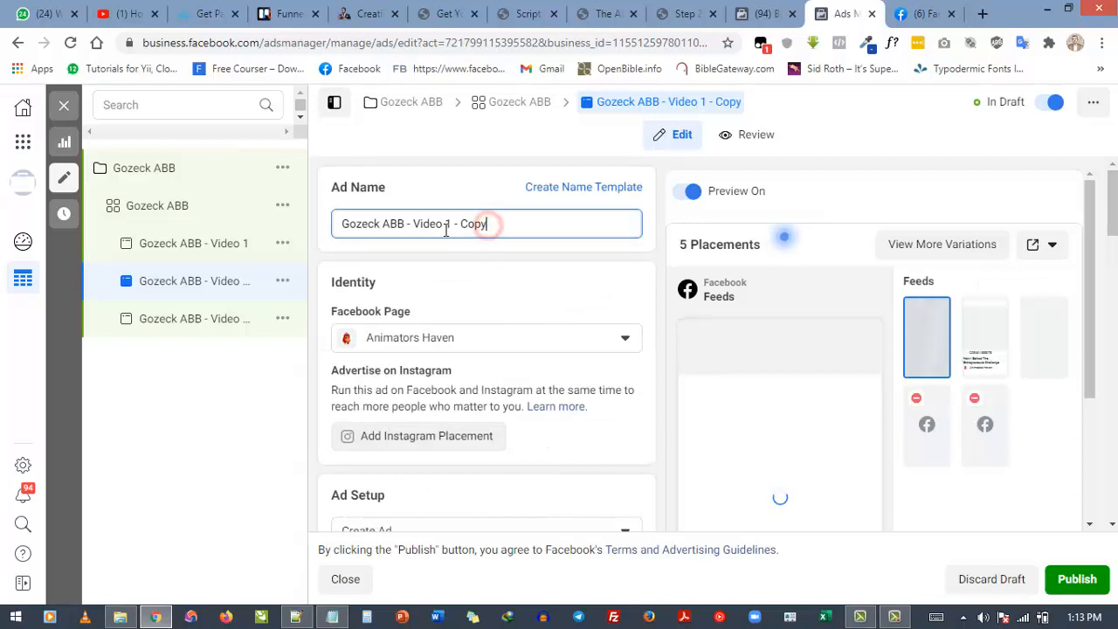
{"action": "left_click", "coordinate": [447, 223], "text": "shift"}
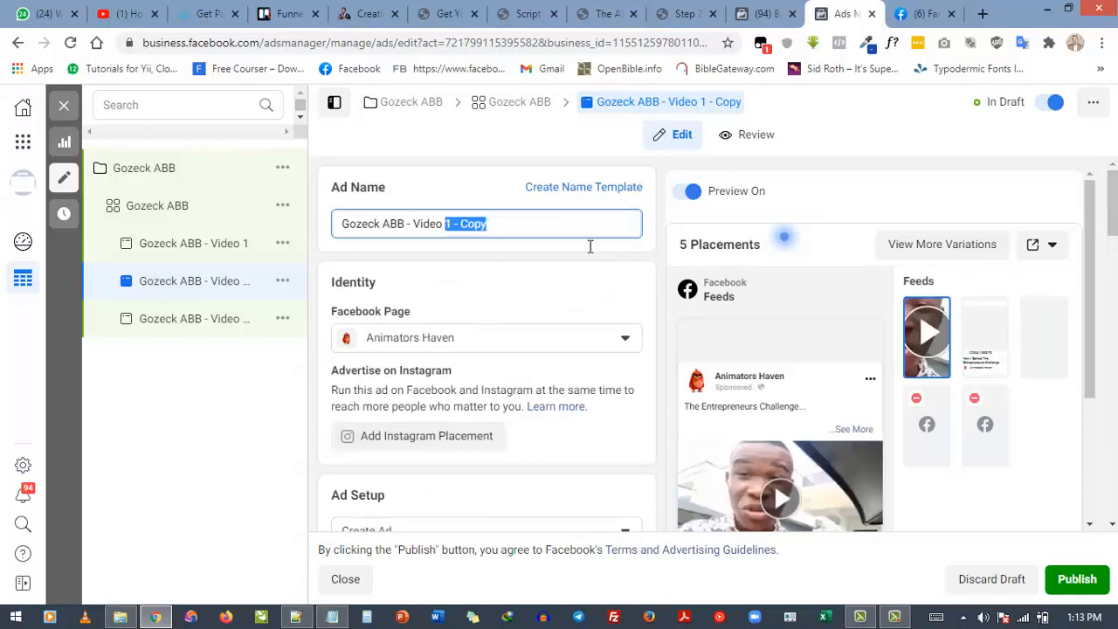
{"action": "type", "text": "2"}
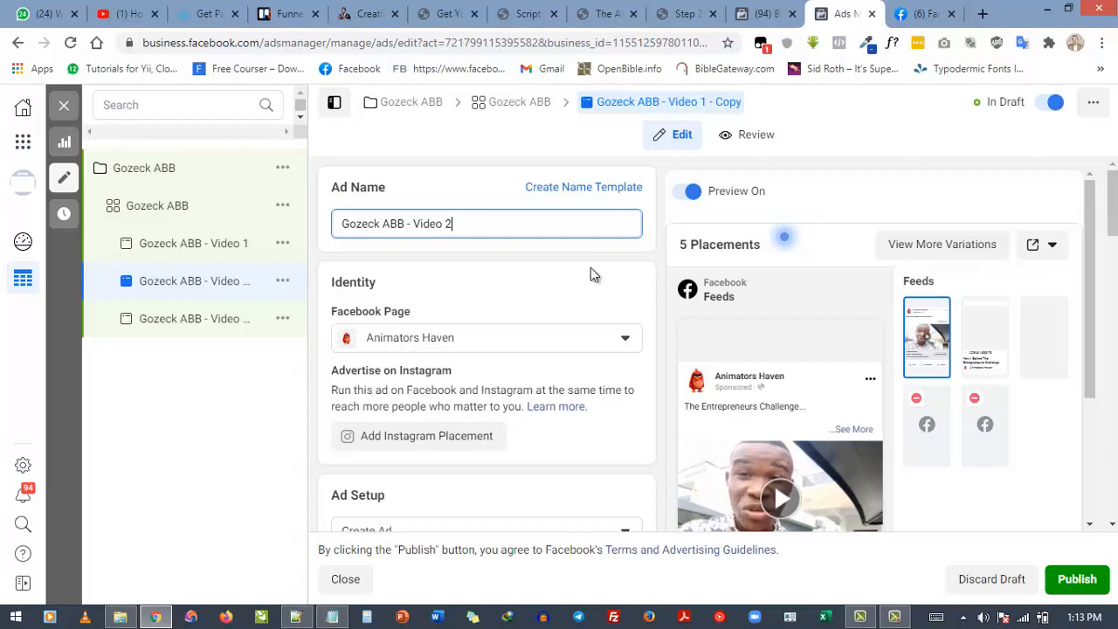
Remove the existing video from the ad creative media of Gozeck ABB - Video 2.
{"action": "scroll", "coordinate": [591, 275], "scroll_direction": "down", "scroll_amount": 3}
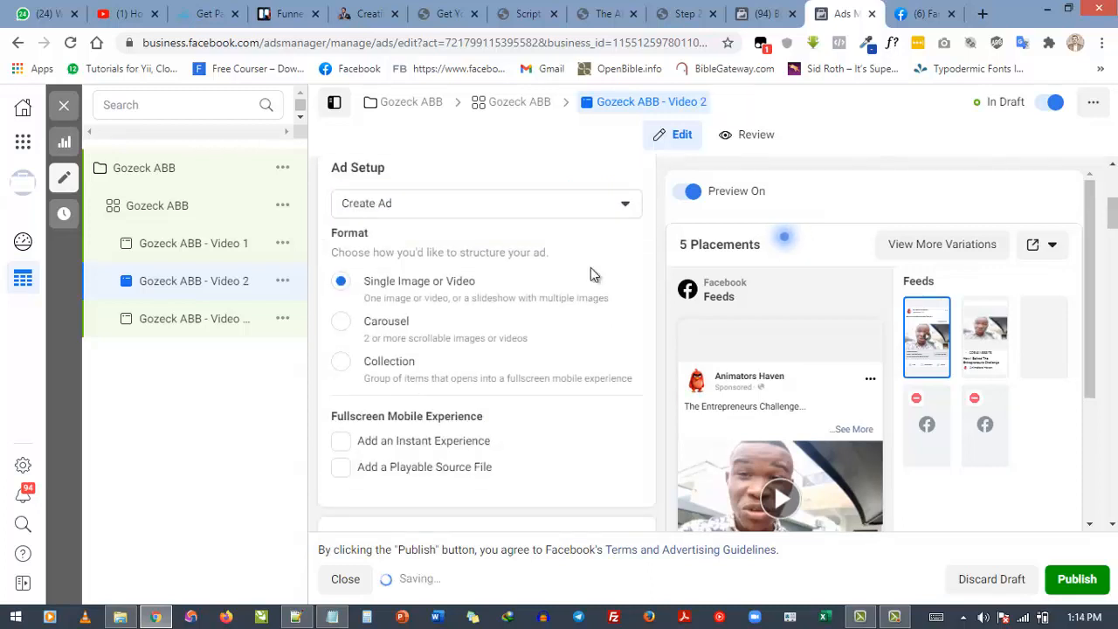
{"action": "scroll", "coordinate": [591, 270], "scroll_direction": "down", "scroll_amount": 2}
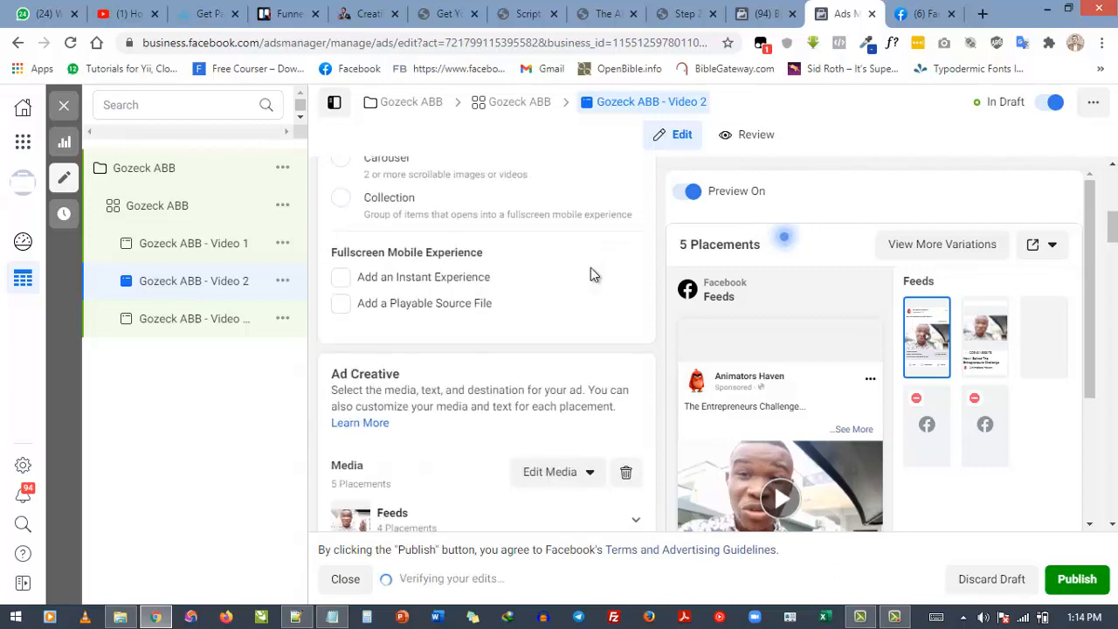
{"action": "scroll", "coordinate": [590, 275], "scroll_direction": "down", "scroll_amount": 1}
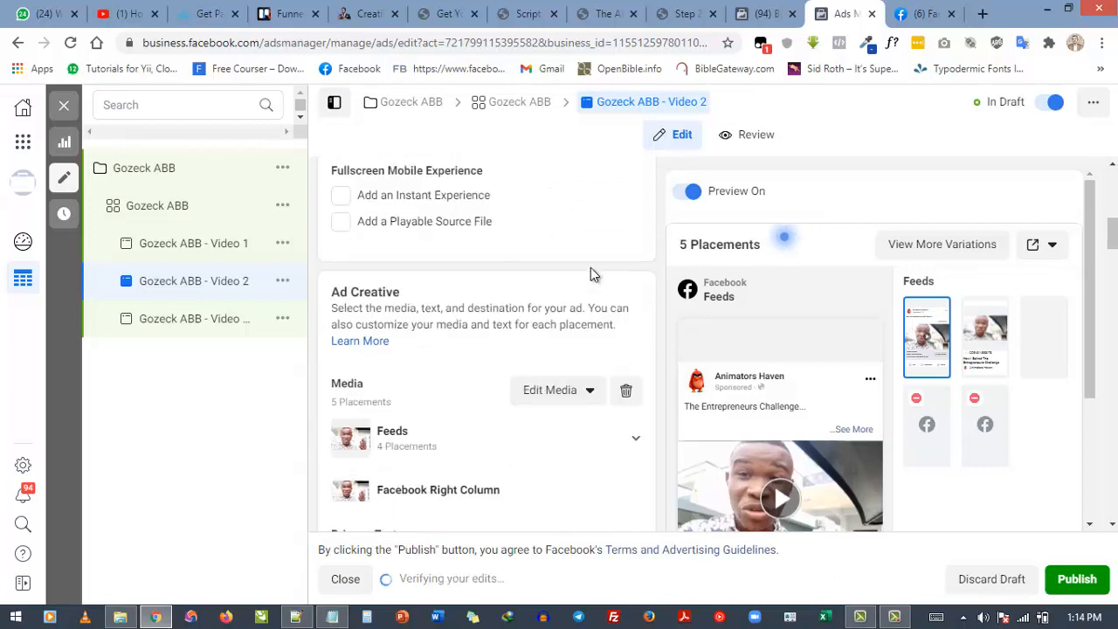
{"action": "scroll", "coordinate": [590, 268], "scroll_direction": "up", "scroll_amount": 2}
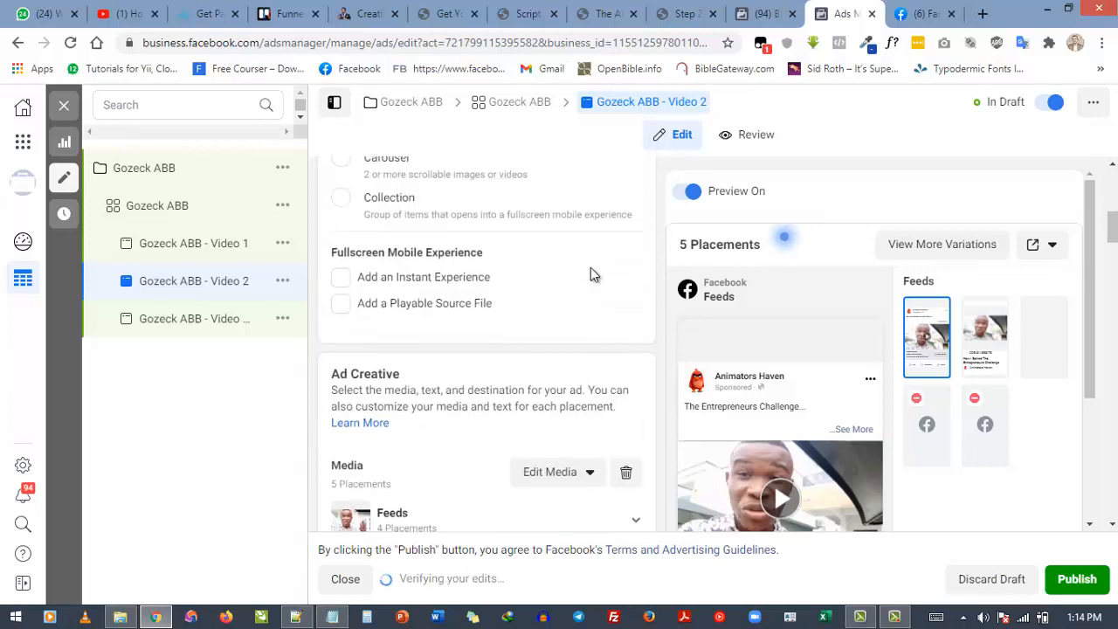
{"action": "scroll", "coordinate": [591, 267], "scroll_direction": "up", "scroll_amount": 1}
{"action": "scroll", "coordinate": [590, 268], "scroll_direction": "down", "scroll_amount": 2}
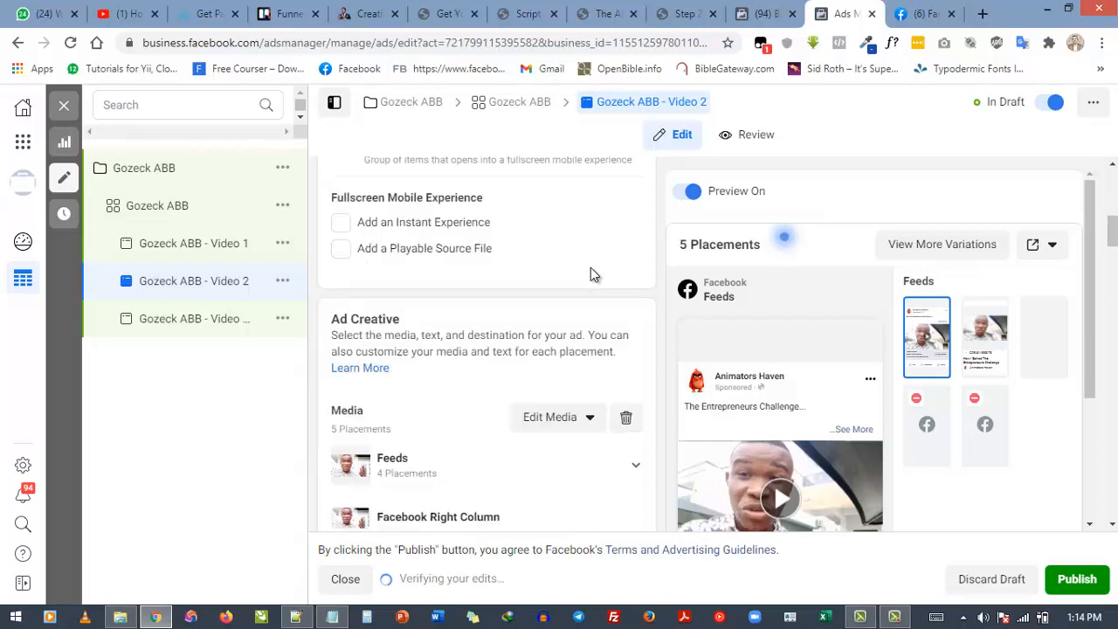
{"action": "scroll", "coordinate": [524, 420], "scroll_direction": "down", "scroll_amount": 1}
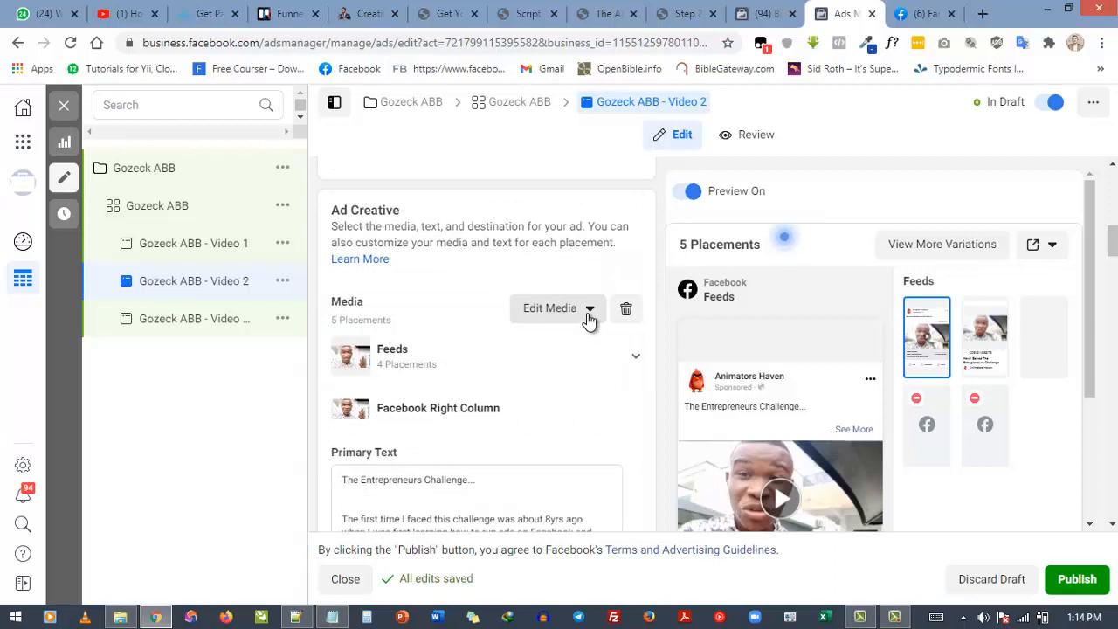
{"action": "left_click", "coordinate": [633, 311]}
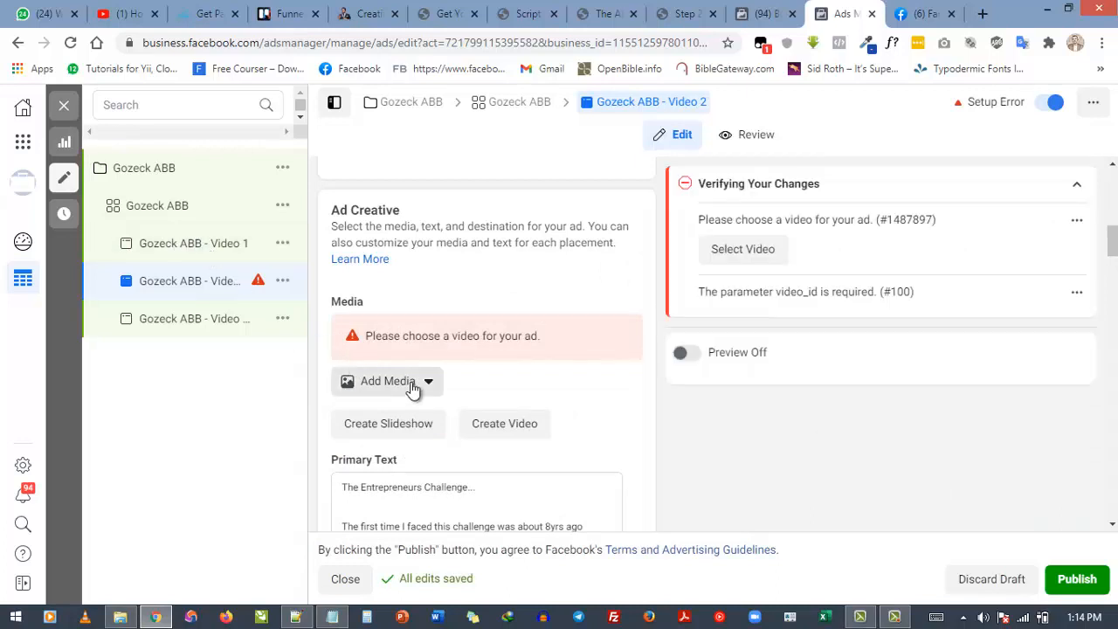
Upload Ad Creative 2.mp4 from the Ad Assets folder as the video for Gozeck ABB - Video 2.
{"action": "left_click", "coordinate": [411, 384]}
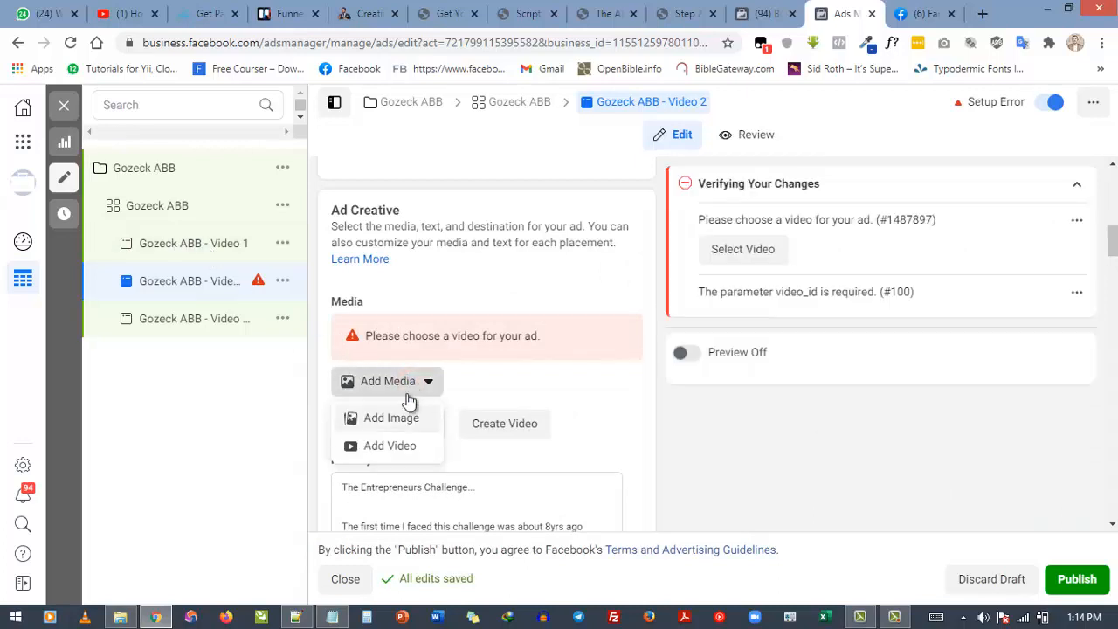
{"action": "left_click", "coordinate": [398, 447]}
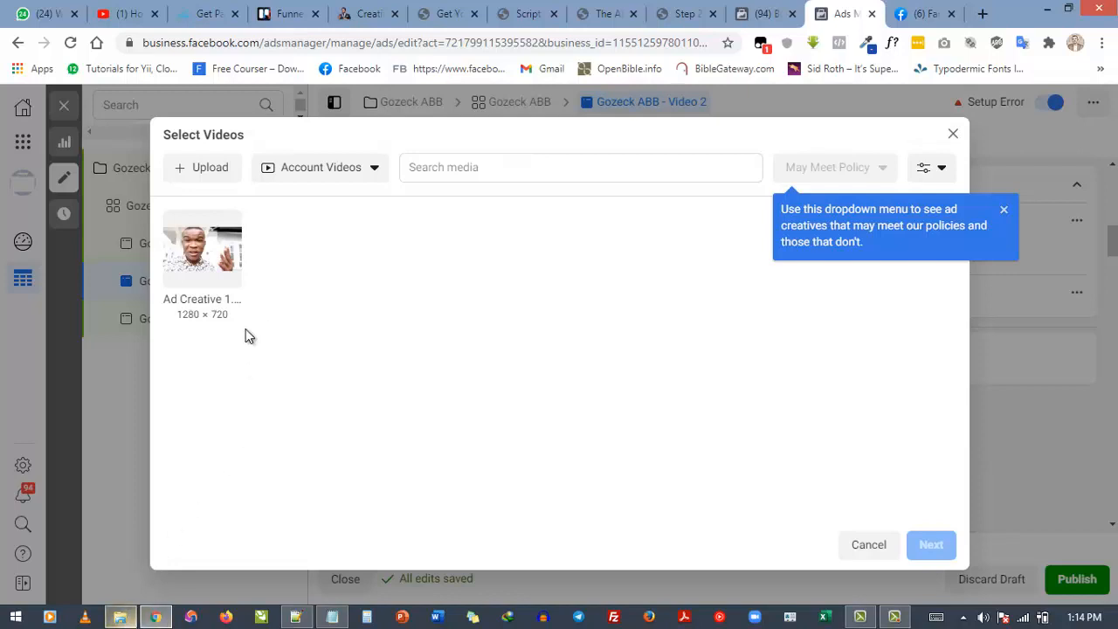
{"action": "left_click", "coordinate": [208, 168]}
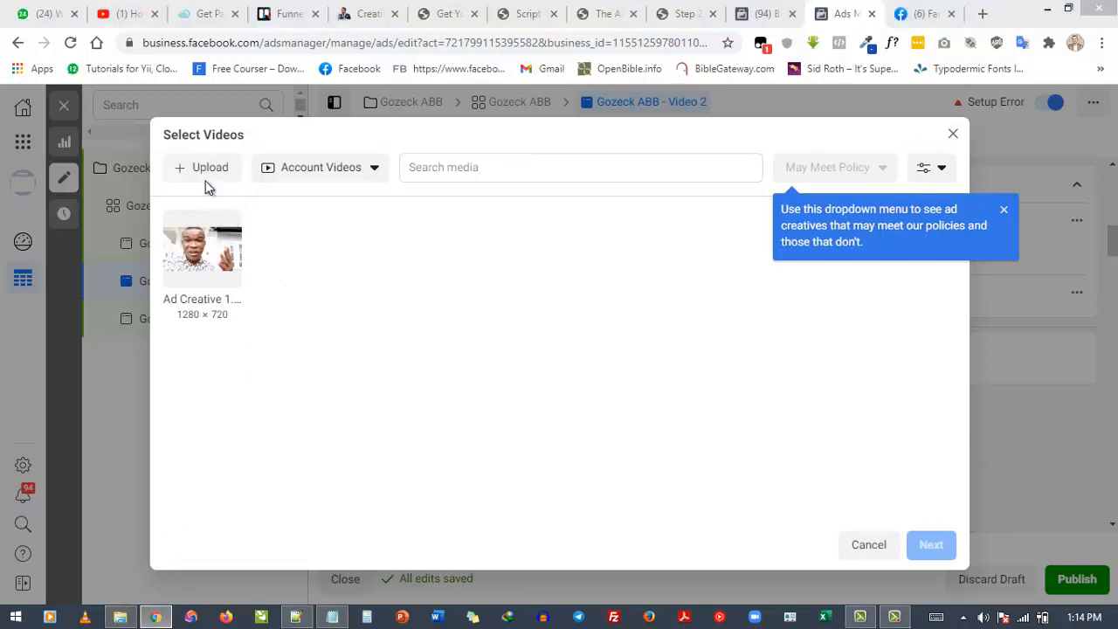
{"action": "left_click", "coordinate": [294, 138]}
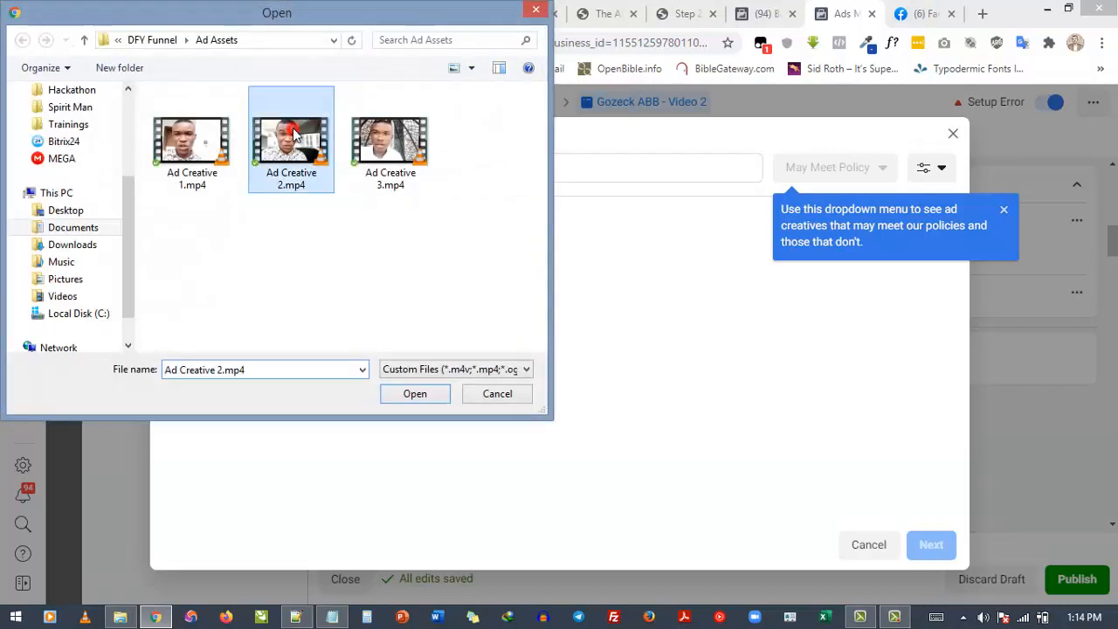
{"action": "left_click", "coordinate": [426, 395]}
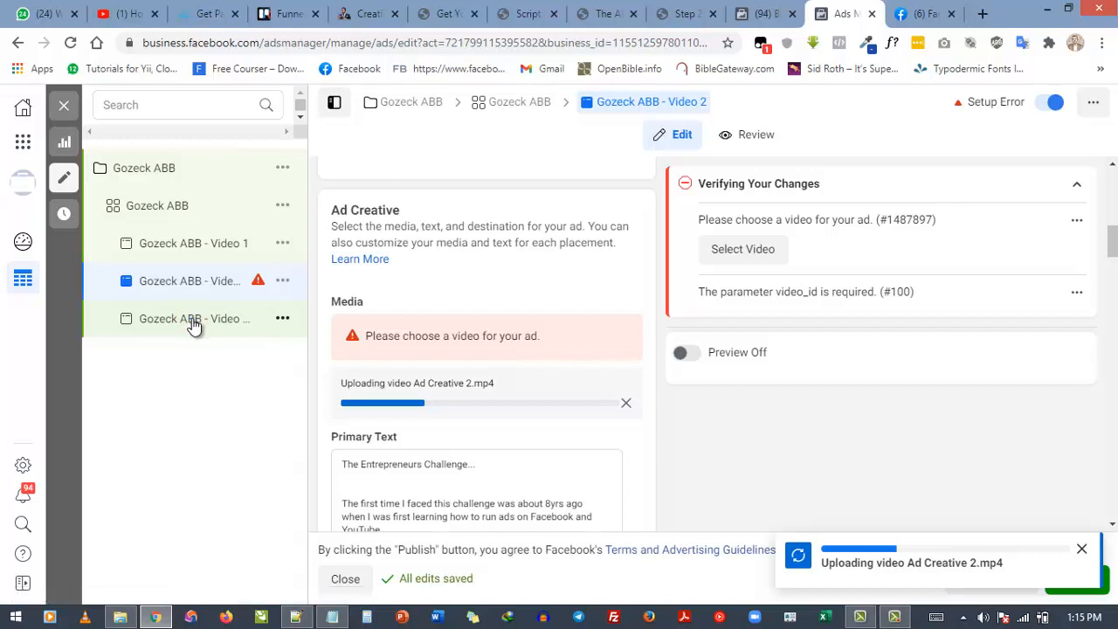
Look over the remaining ad copy and return to Gozeck ABB - Video 2 while its video uploads.
{"action": "left_click", "coordinate": [202, 332]}
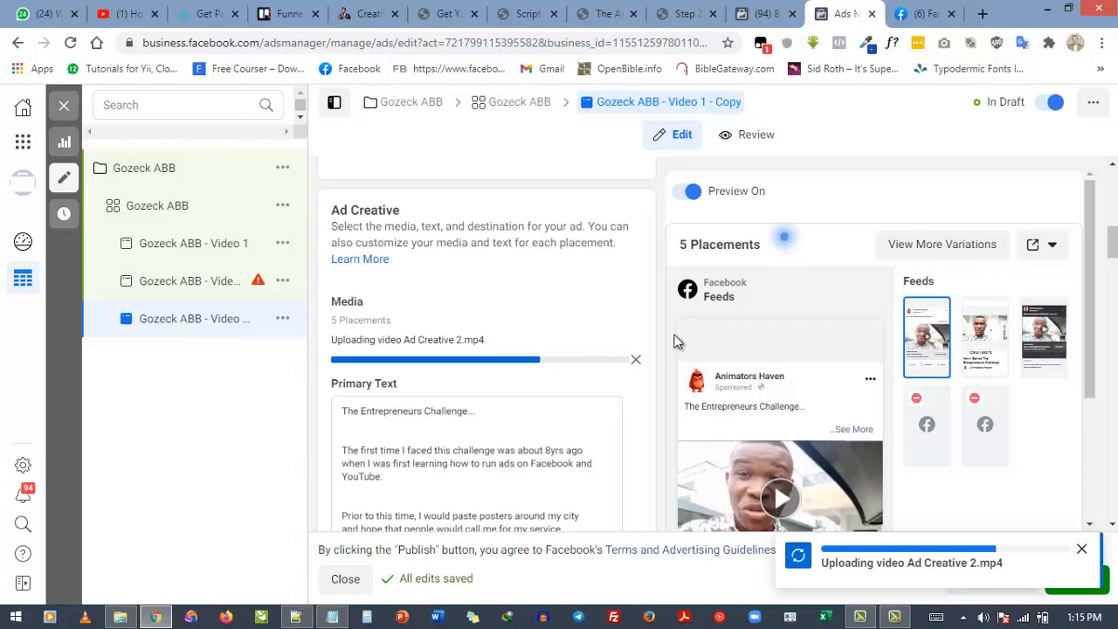
{"action": "mouse_move", "coordinate": [667, 338]}
{"action": "scroll", "coordinate": [667, 333], "scroll_direction": "up", "scroll_amount": 3}
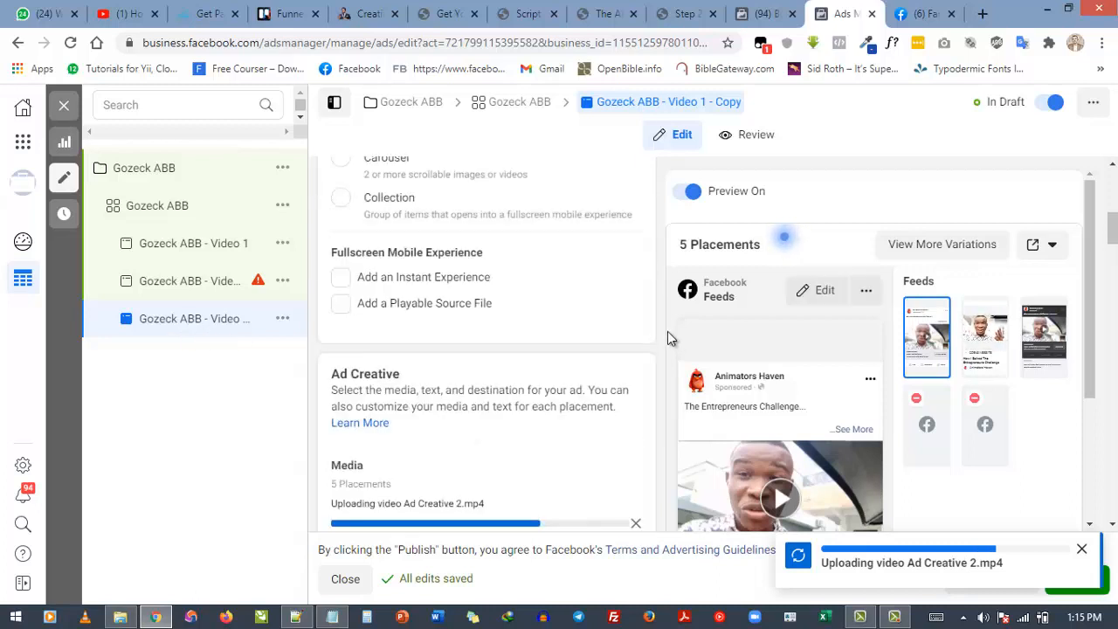
{"action": "scroll", "coordinate": [667, 339], "scroll_direction": "up", "scroll_amount": 4}
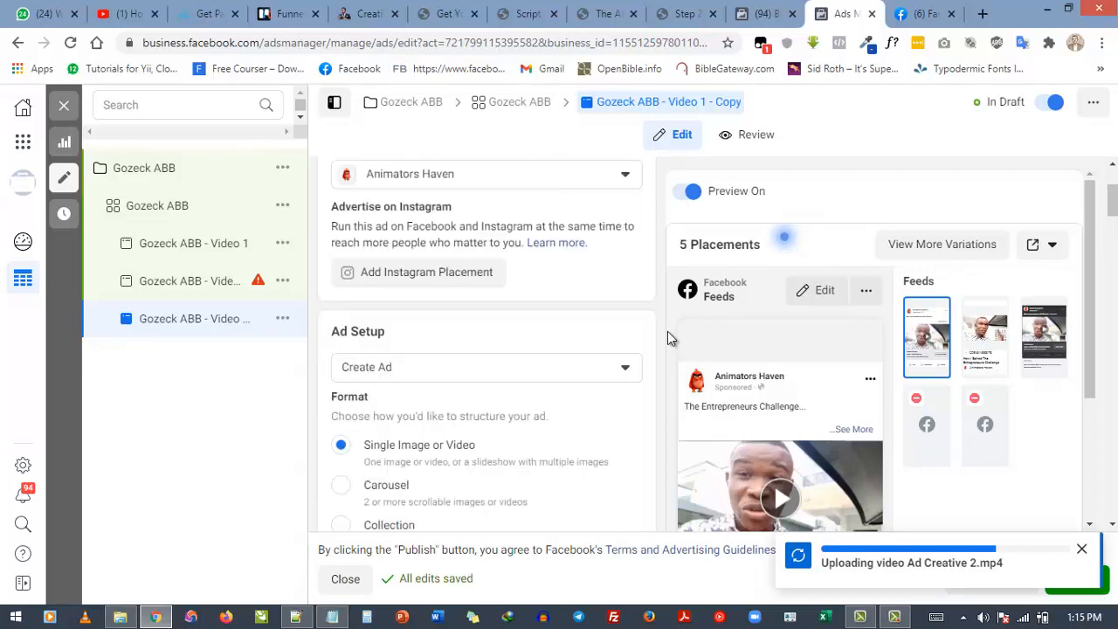
{"action": "left_click", "coordinate": [195, 283]}
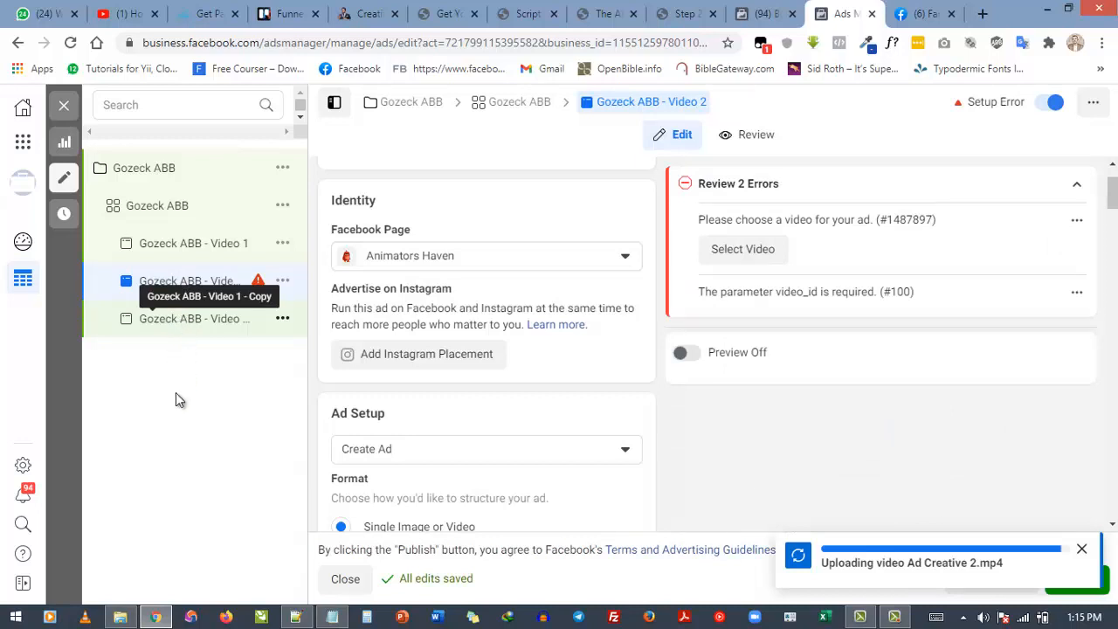
Open the remaining copy of the Video 1 ad and rename it as Gozeck ABB - Video 3.
{"action": "left_click", "coordinate": [188, 325]}
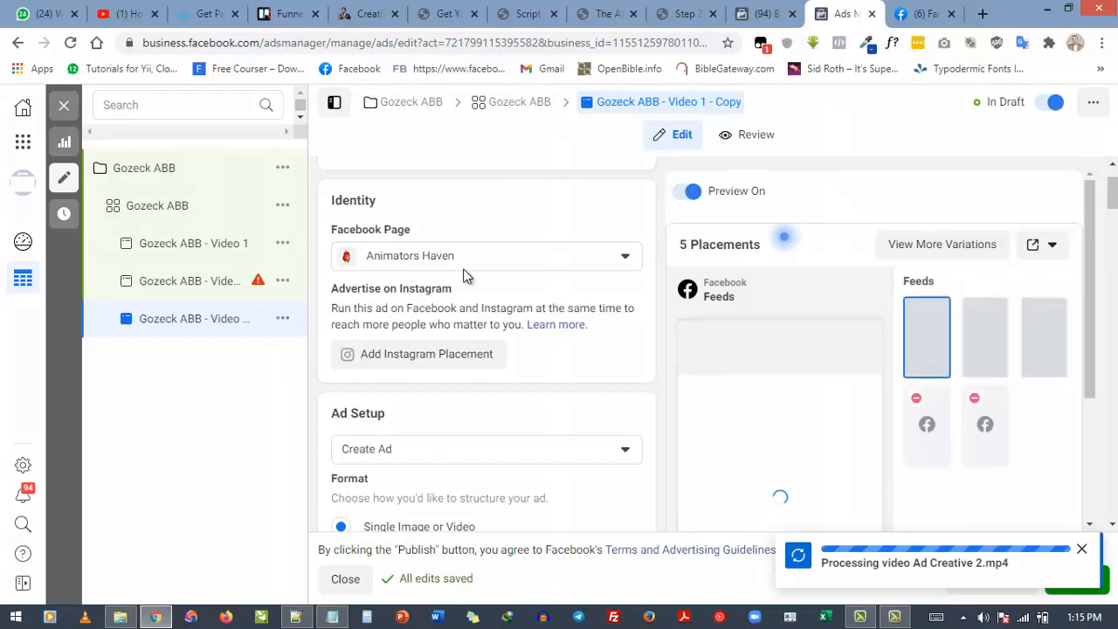
{"action": "scroll", "coordinate": [464, 276], "scroll_direction": "up", "scroll_amount": 1}
{"action": "left_click", "coordinate": [496, 225]}
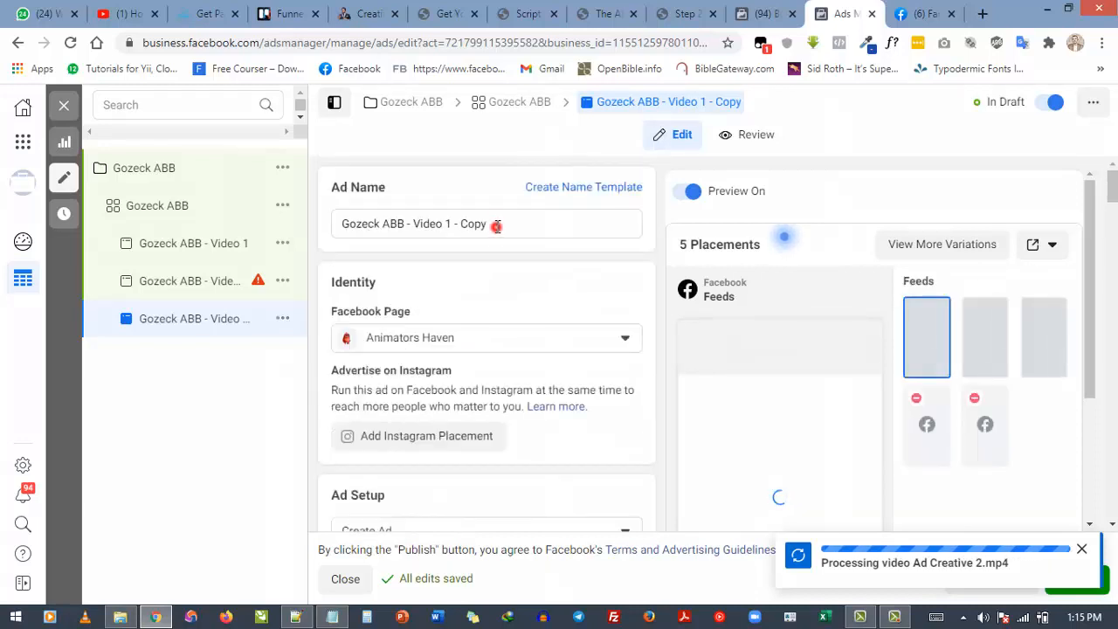
{"action": "double_click", "coordinate": [491, 224]}
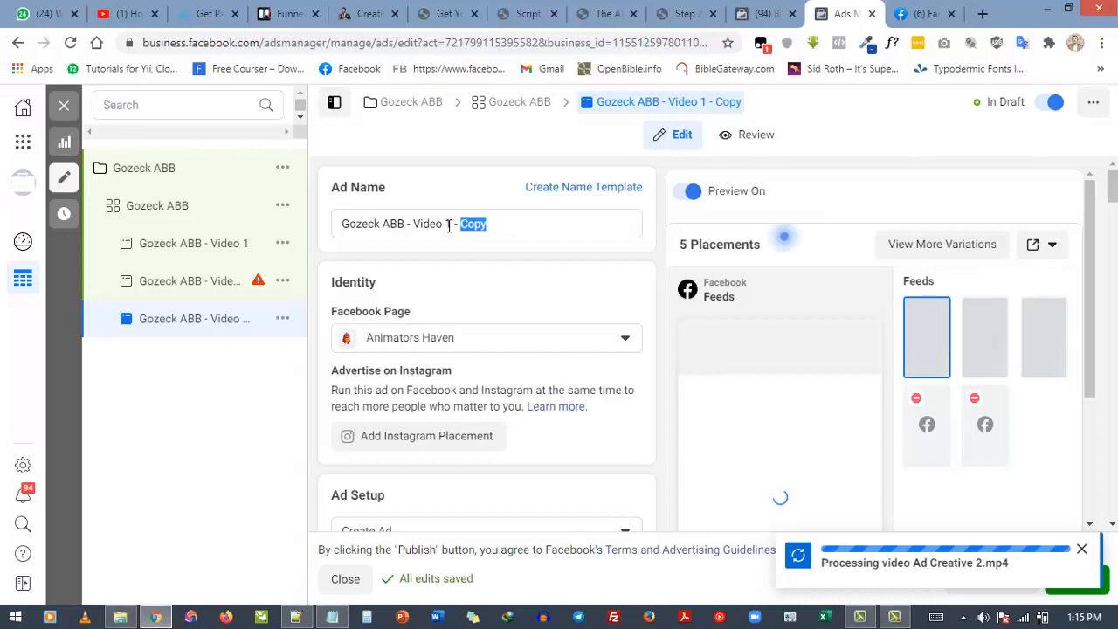
{"action": "left_click", "coordinate": [448, 226], "text": "shift"}
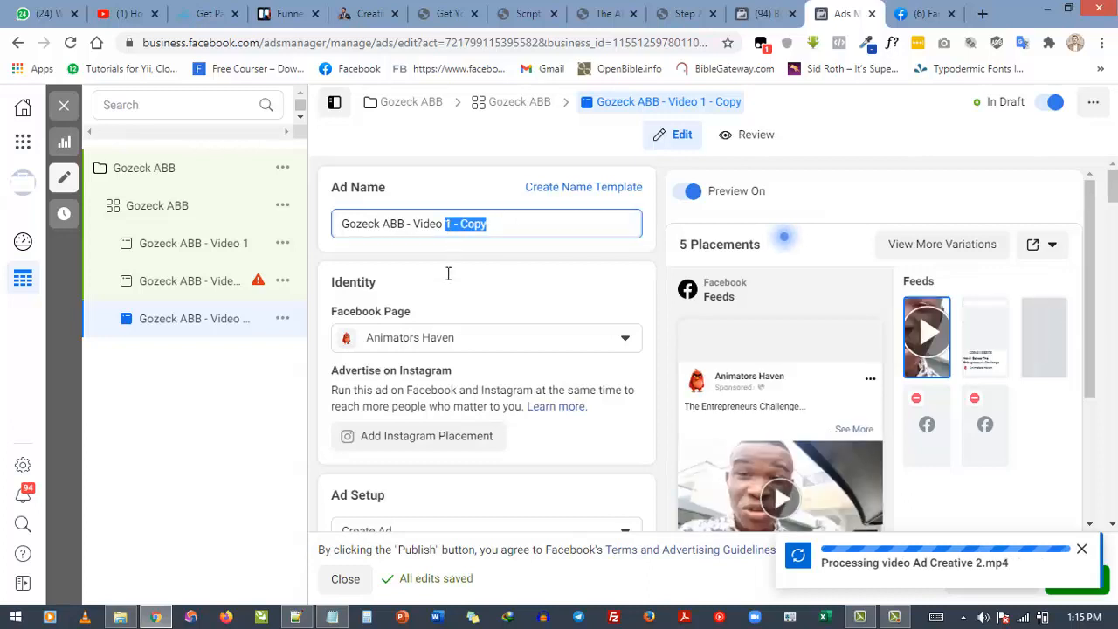
{"action": "type", "text": "3"}
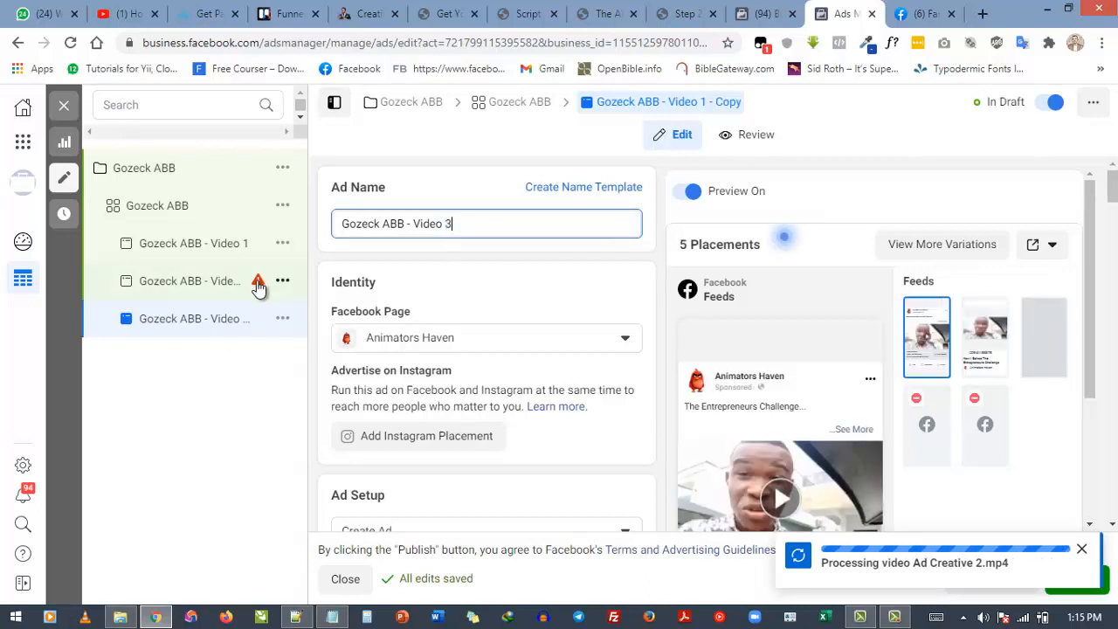
{"action": "mouse_move", "coordinate": [259, 285]}
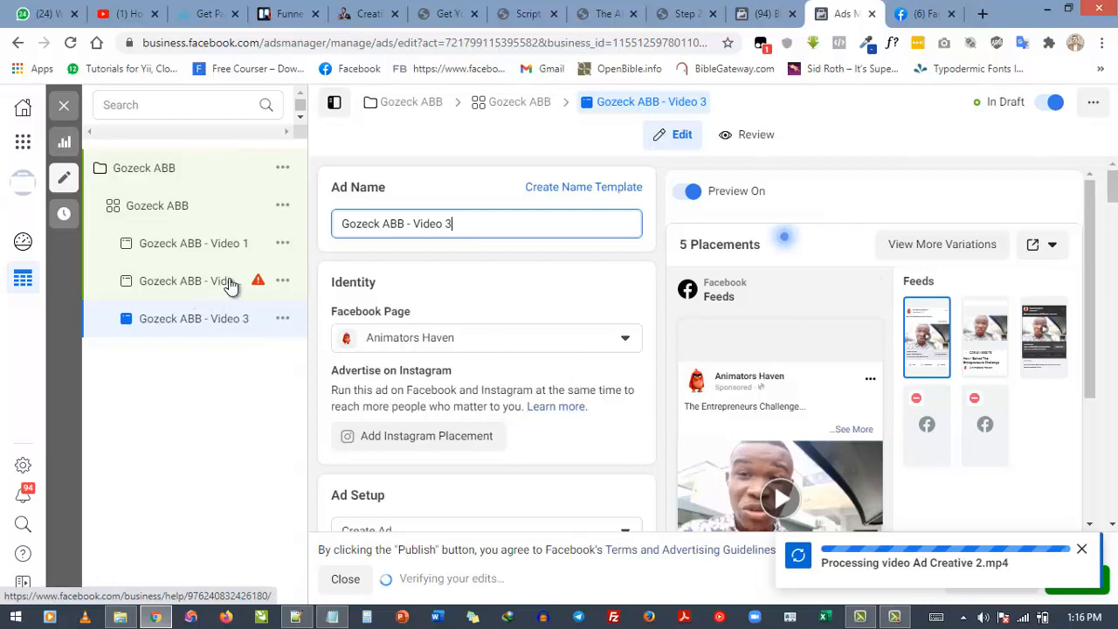
Remove the existing video from the ad creative media of Gozeck ABB - Video 3.
{"action": "scroll", "coordinate": [310, 292], "scroll_direction": "down", "scroll_amount": 1}
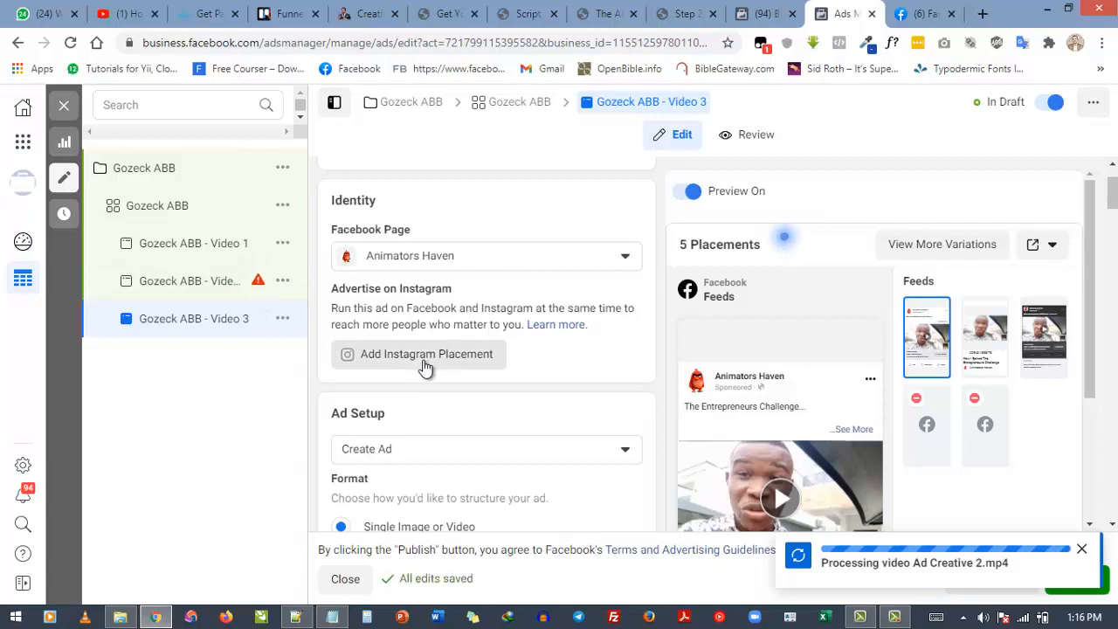
{"action": "scroll", "coordinate": [425, 361], "scroll_direction": "down", "scroll_amount": 2}
{"action": "left_click", "coordinate": [671, 136]}
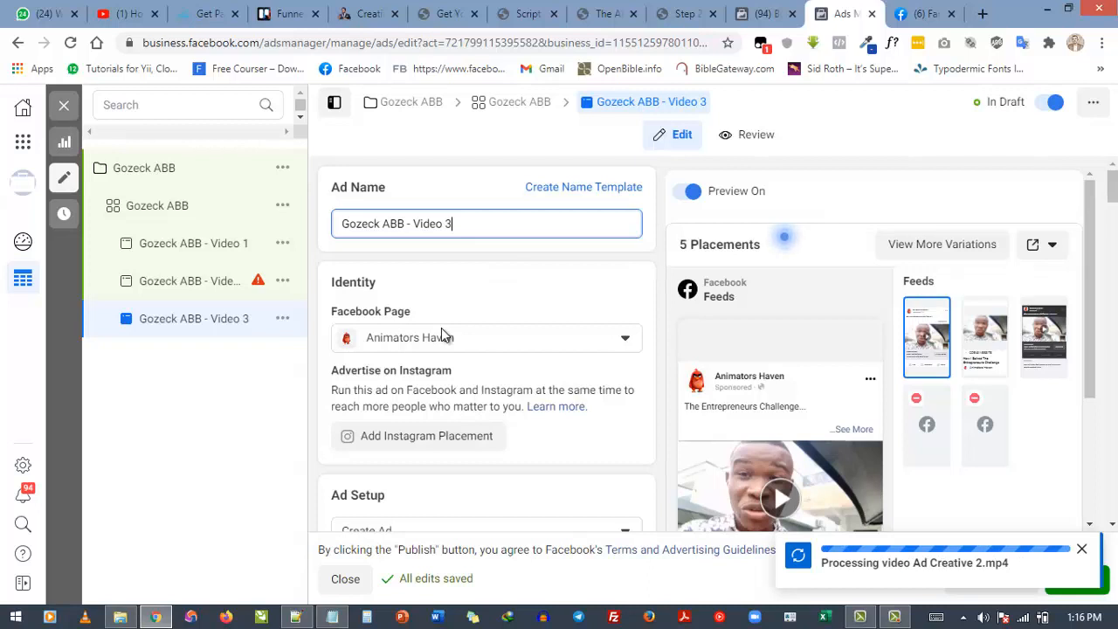
{"action": "scroll", "coordinate": [442, 328], "scroll_direction": "down", "scroll_amount": 6}
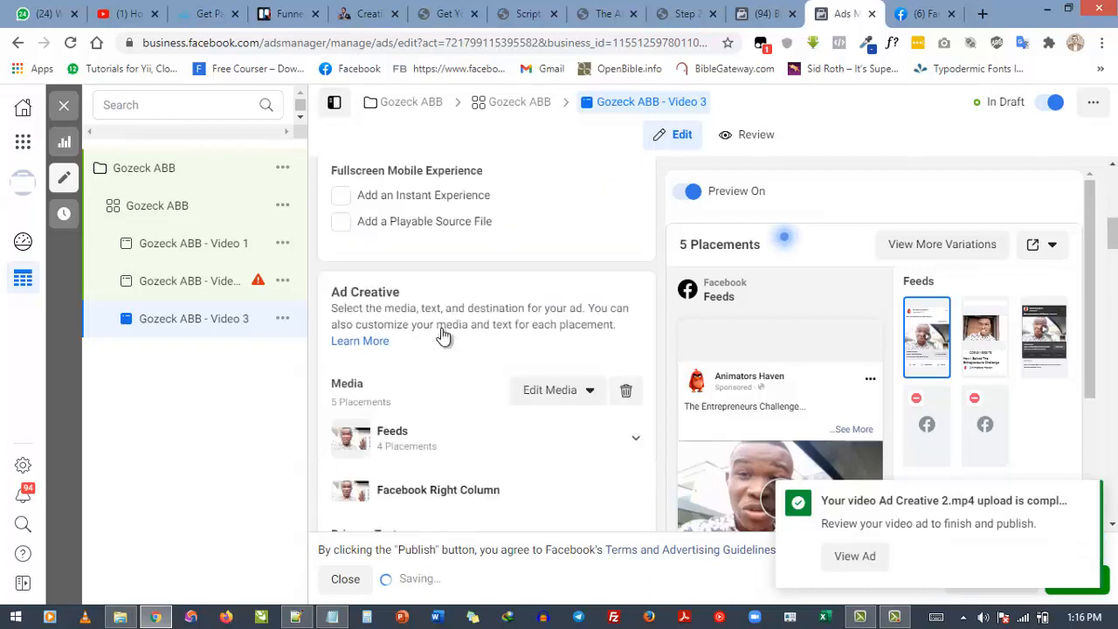
{"action": "scroll", "coordinate": [469, 380], "scroll_direction": "down", "scroll_amount": 2}
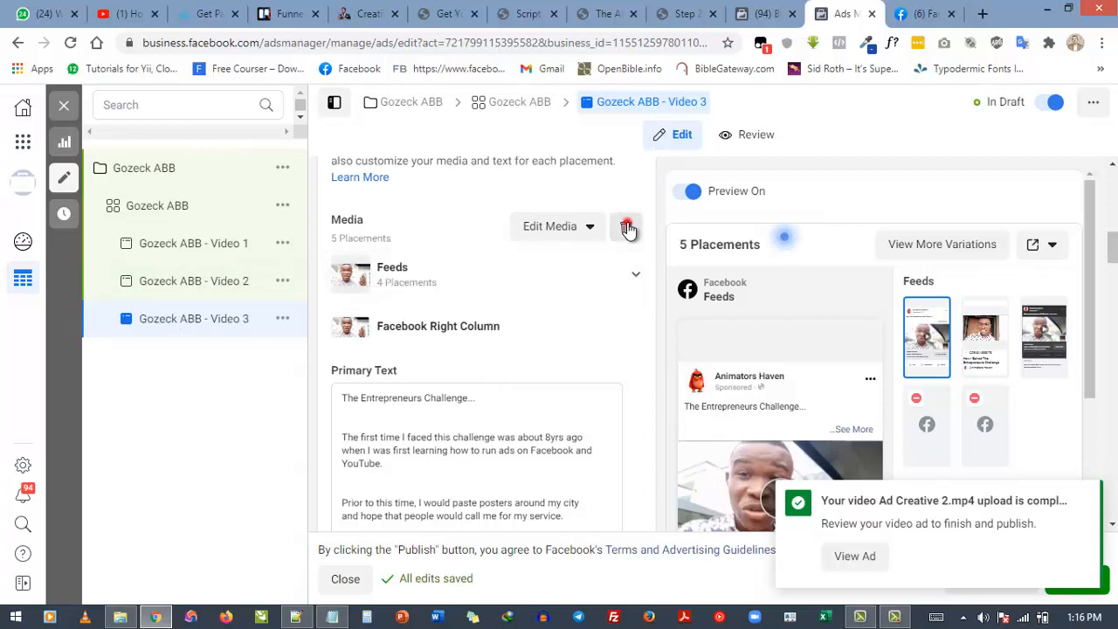
Upload Ad Creative 3.mp4 from the Ad Assets folder as the video for Gozeck ABB - Video 3 and close the editor without publishing.
{"action": "left_click", "coordinate": [404, 250]}
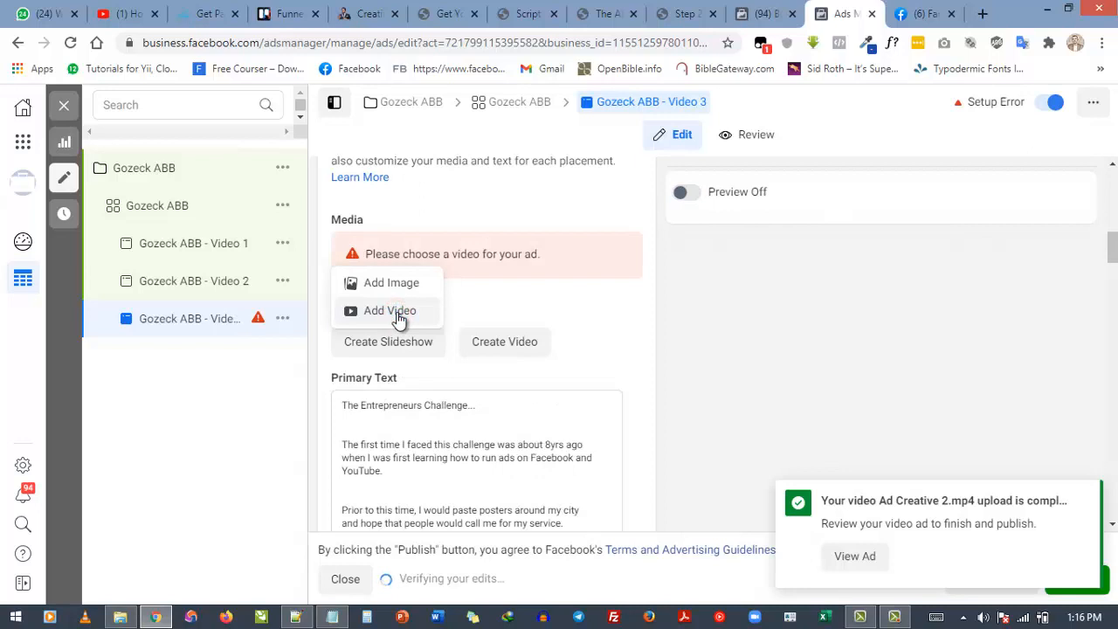
{"action": "left_click", "coordinate": [390, 311]}
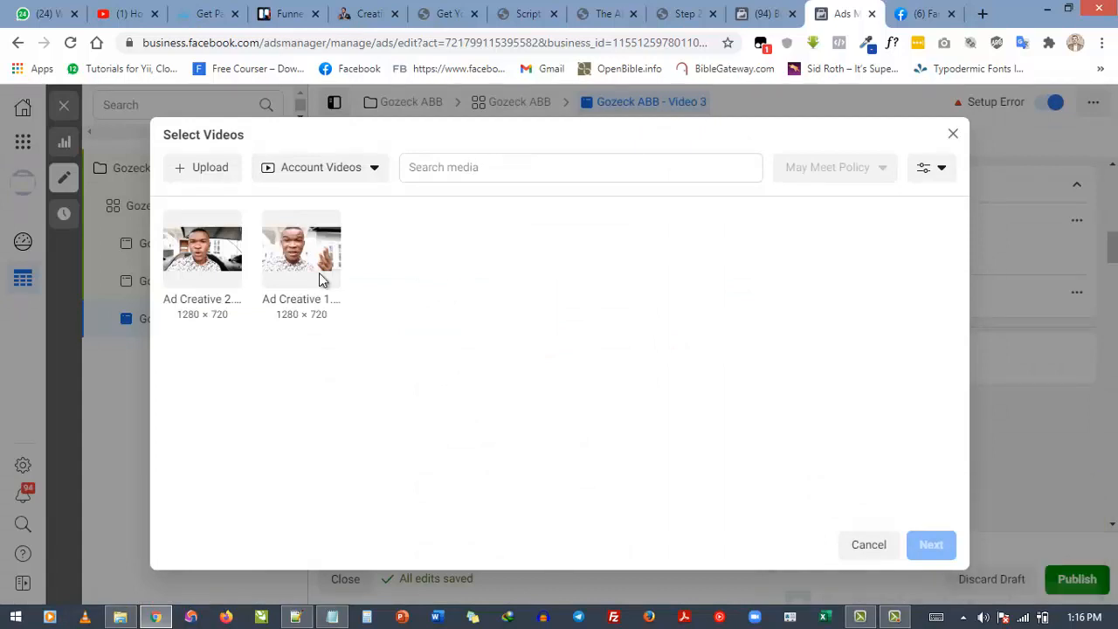
{"action": "left_click", "coordinate": [201, 168]}
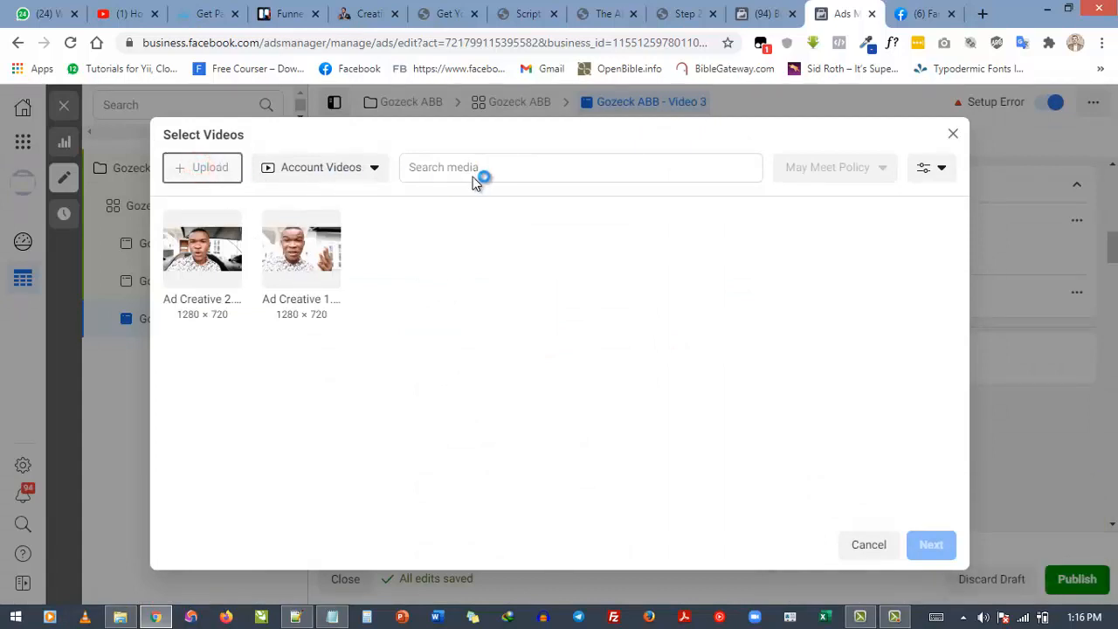
{"action": "left_click", "coordinate": [379, 139]}
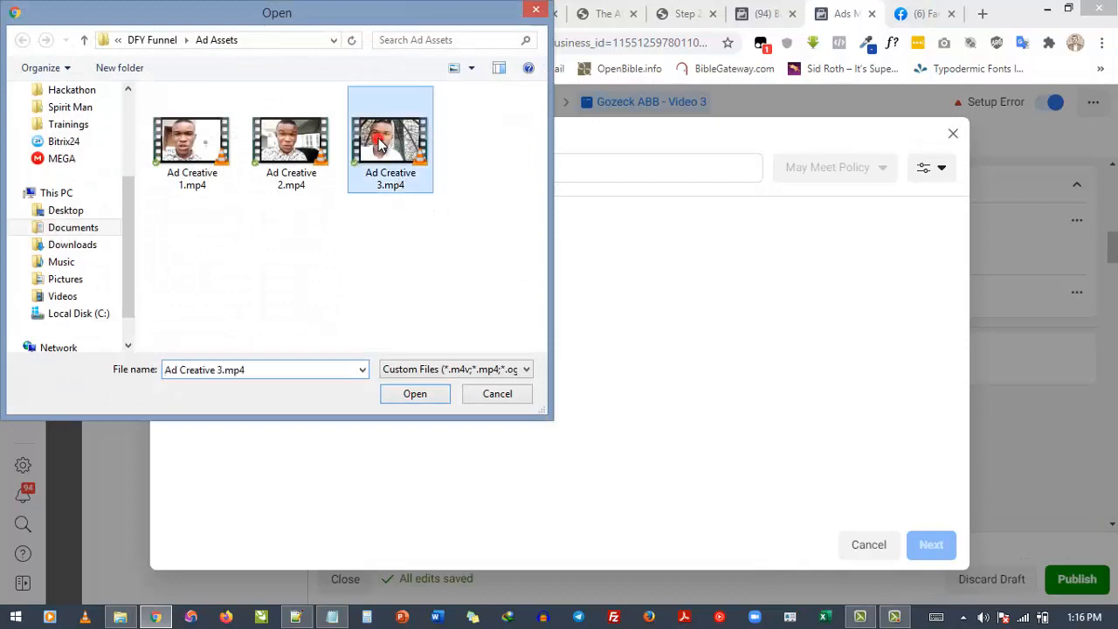
{"action": "left_click", "coordinate": [416, 394]}
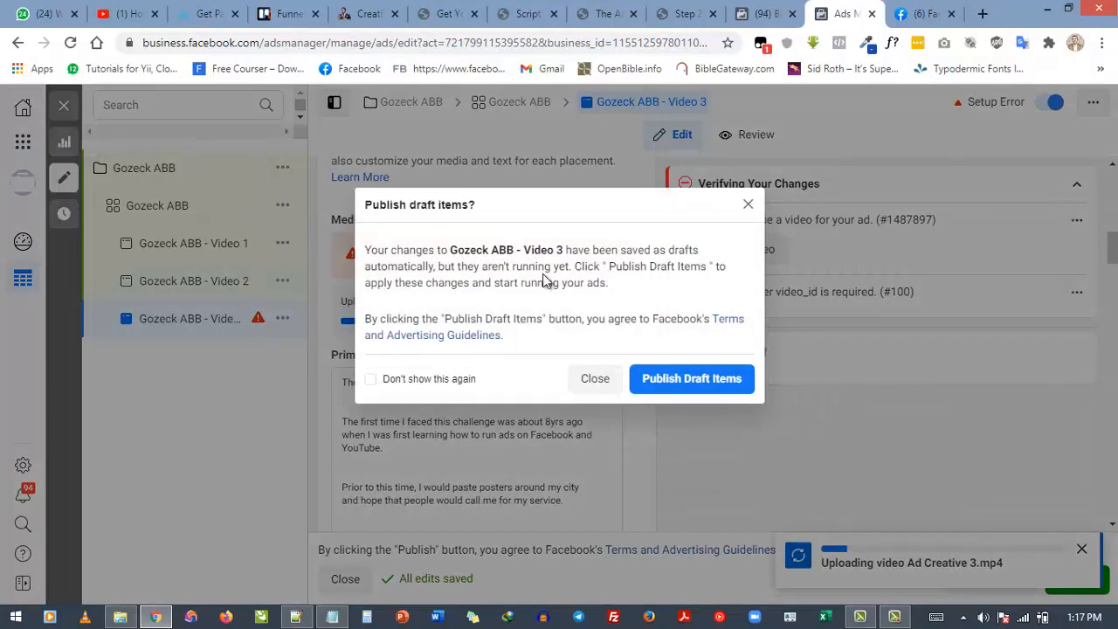
{"action": "left_click", "coordinate": [595, 381]}
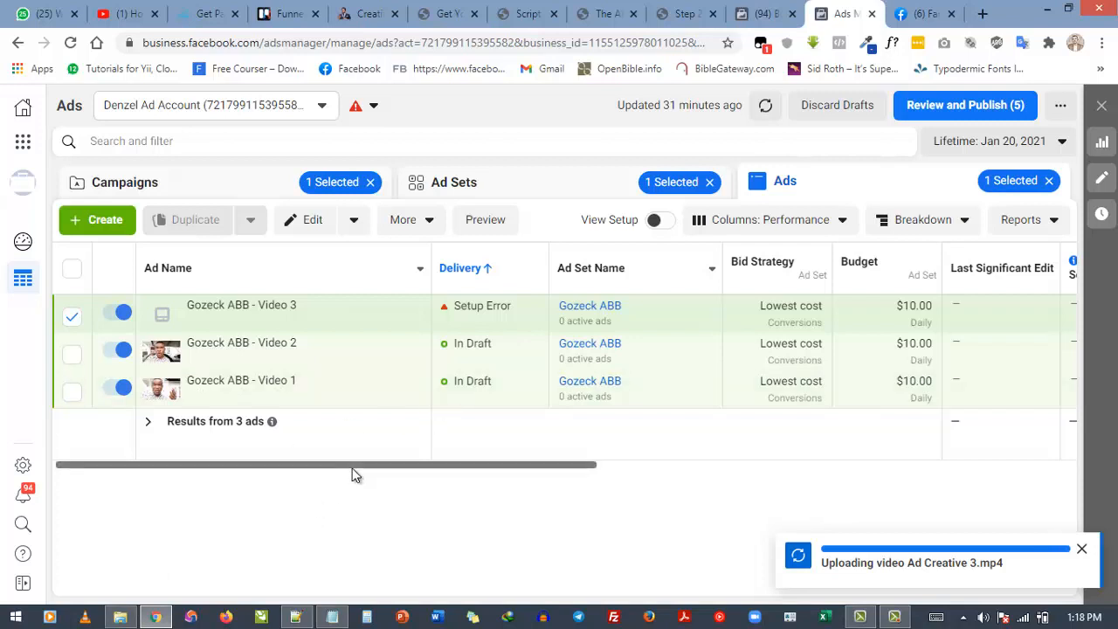
Switch to the Notepad notes and go over the Facebook Ads Rules and each Facebook Ads Setup item, then return to Ads Manager.
{"action": "left_click", "coordinate": [332, 617]}
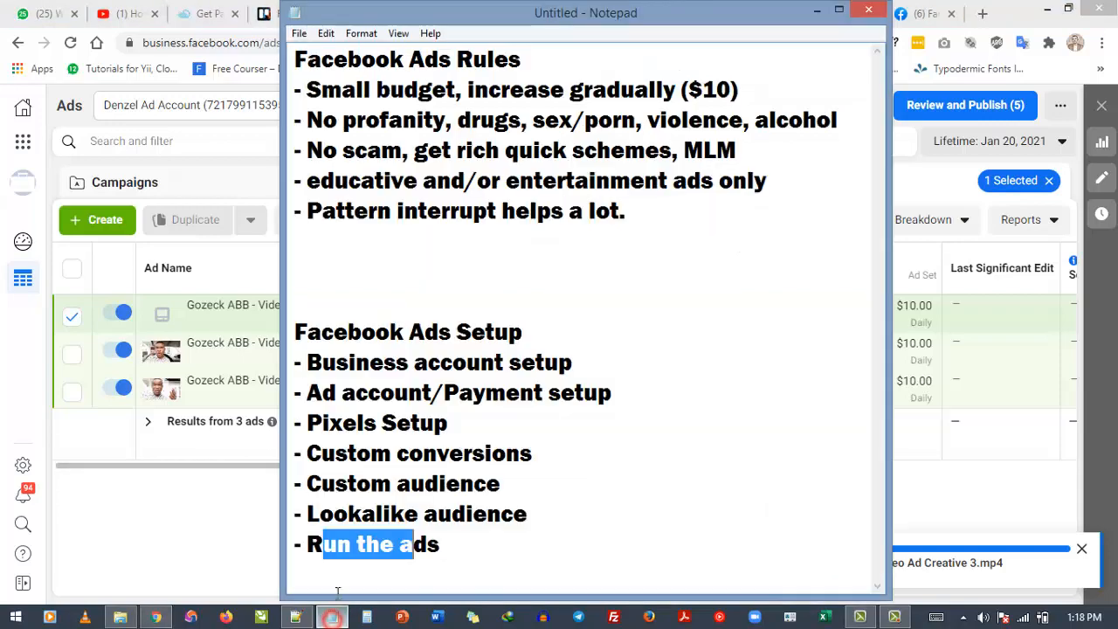
{"action": "left_click_drag", "start_coordinate": [335, 58], "coordinate": [450, 211]}
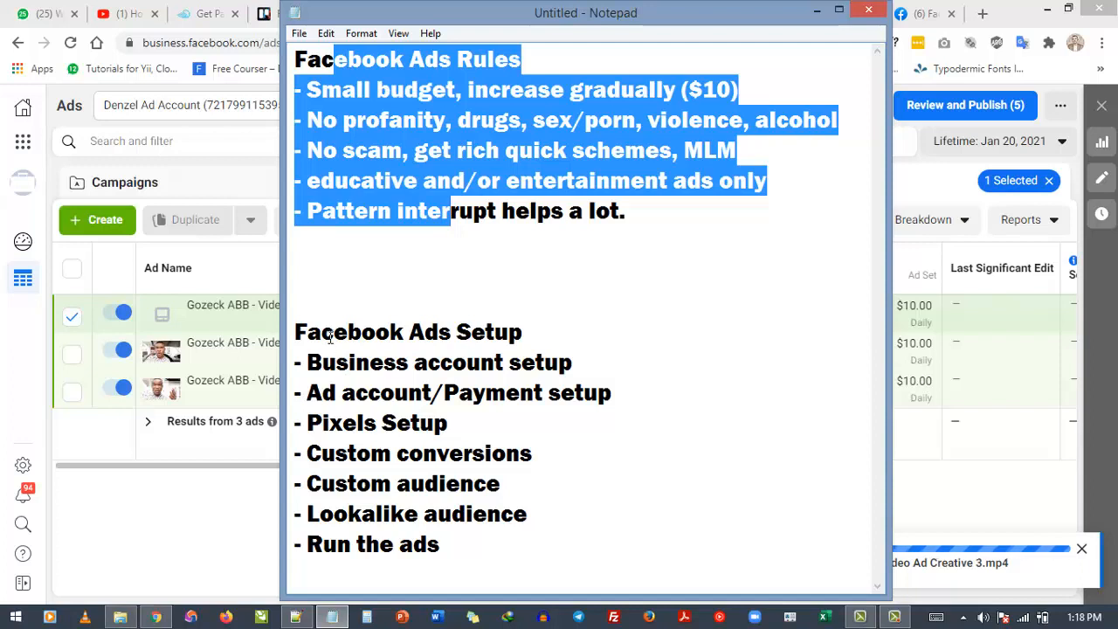
{"action": "left_click", "coordinate": [331, 333]}
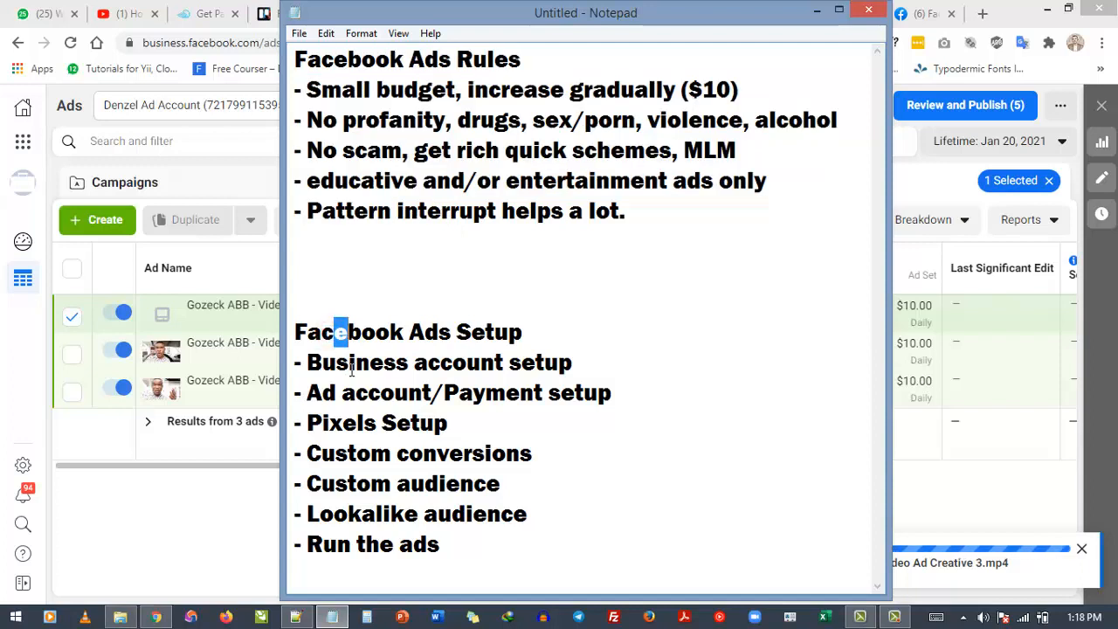
{"action": "left_click_drag", "start_coordinate": [428, 364], "coordinate": [349, 365]}
{"action": "left_click_drag", "start_coordinate": [433, 393], "coordinate": [368, 393]}
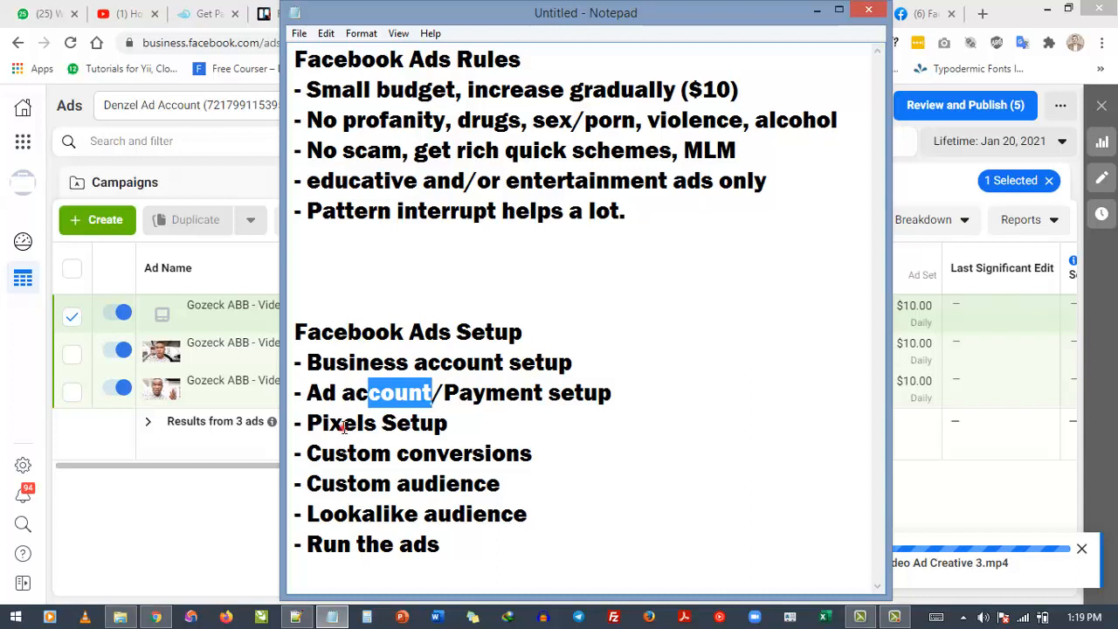
{"action": "left_click_drag", "start_coordinate": [399, 423], "coordinate": [342, 422]}
{"action": "left_click_drag", "start_coordinate": [409, 454], "coordinate": [349, 456]}
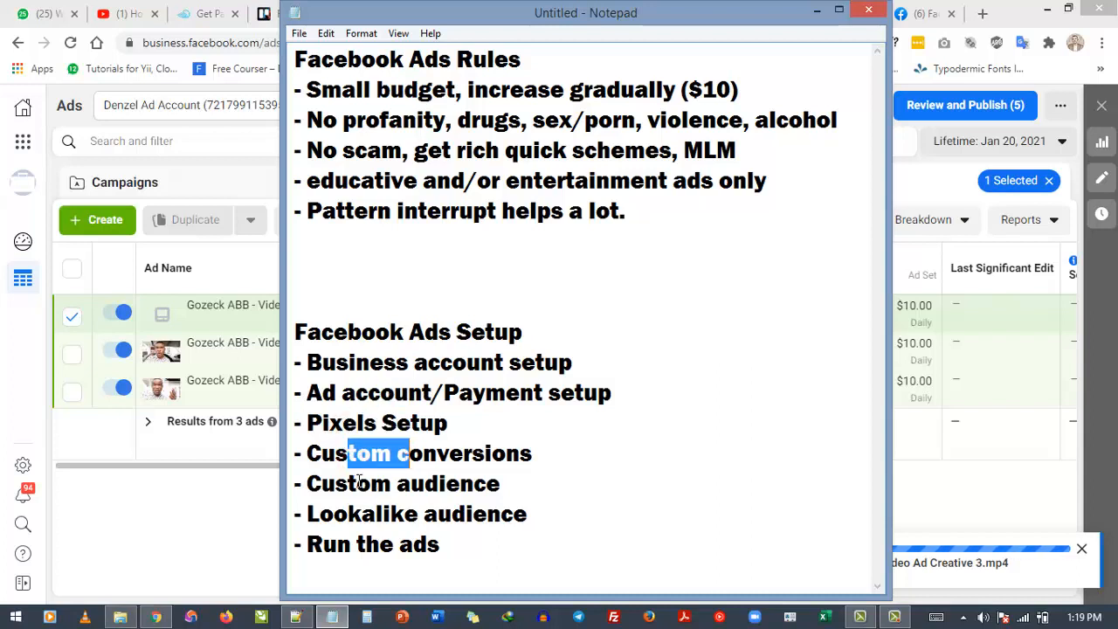
{"action": "left_click_drag", "start_coordinate": [411, 484], "coordinate": [356, 484]}
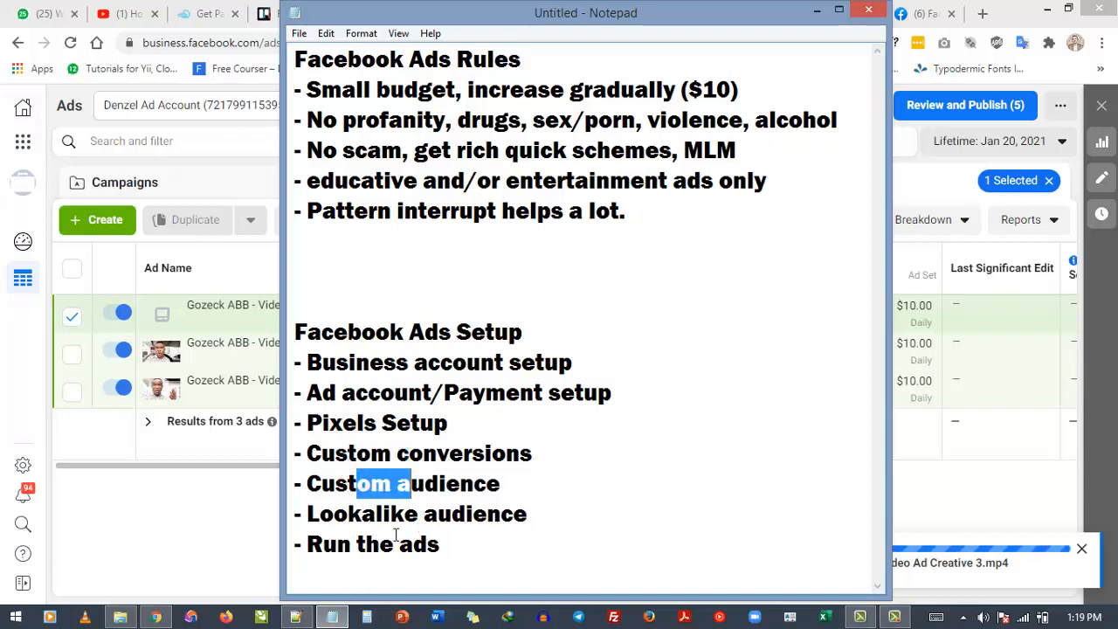
{"action": "left_click_drag", "start_coordinate": [360, 514], "coordinate": [369, 393]}
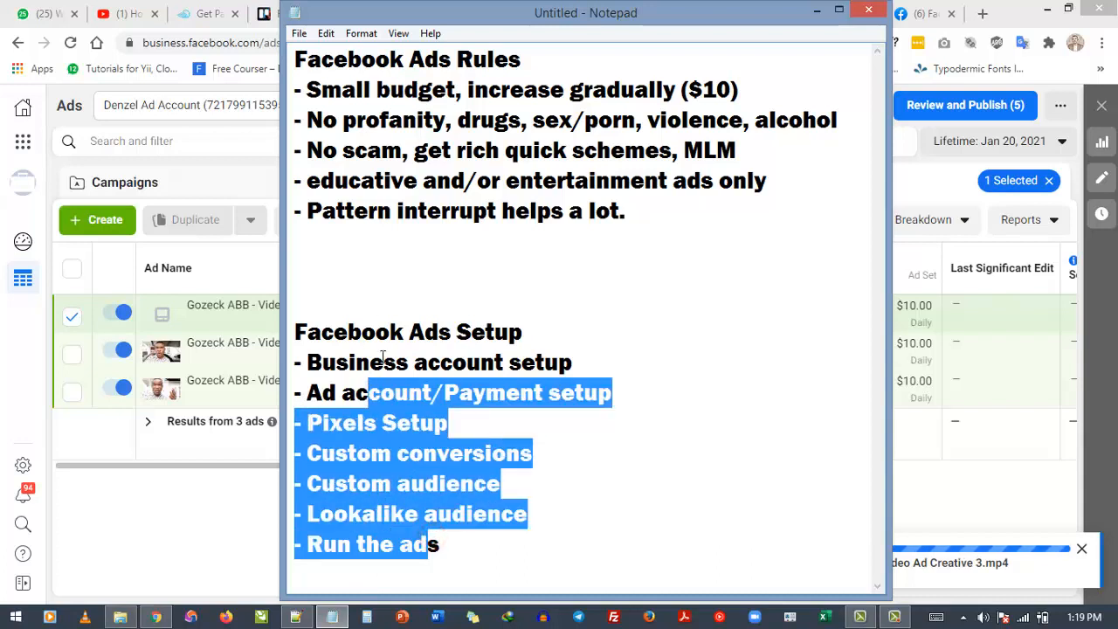
{"action": "left_click", "coordinate": [191, 500]}
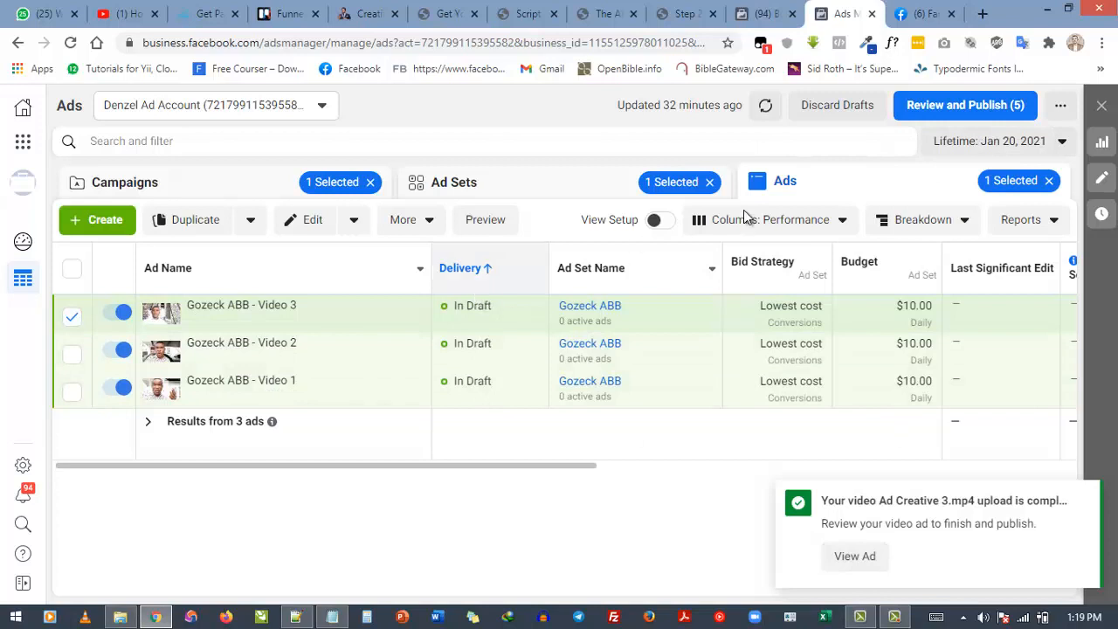
Publish the drafted Gozeck ABB campaign with its ad set and three video ads, and refresh the ads table.
{"action": "left_click", "coordinate": [939, 105]}
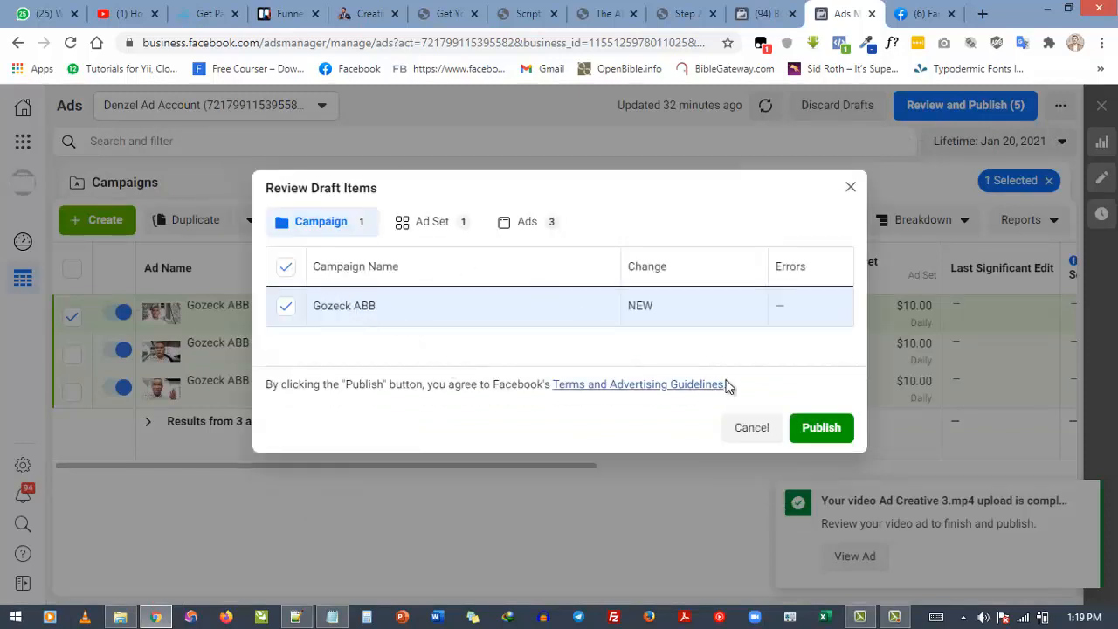
{"action": "left_click", "coordinate": [821, 427]}
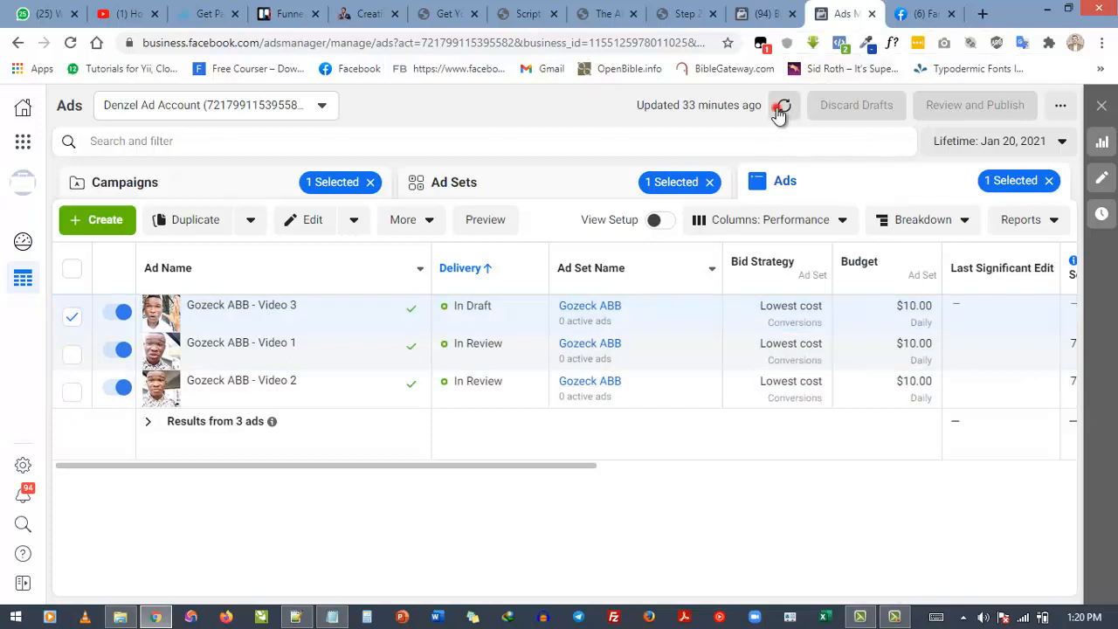
{"action": "left_click", "coordinate": [782, 107]}
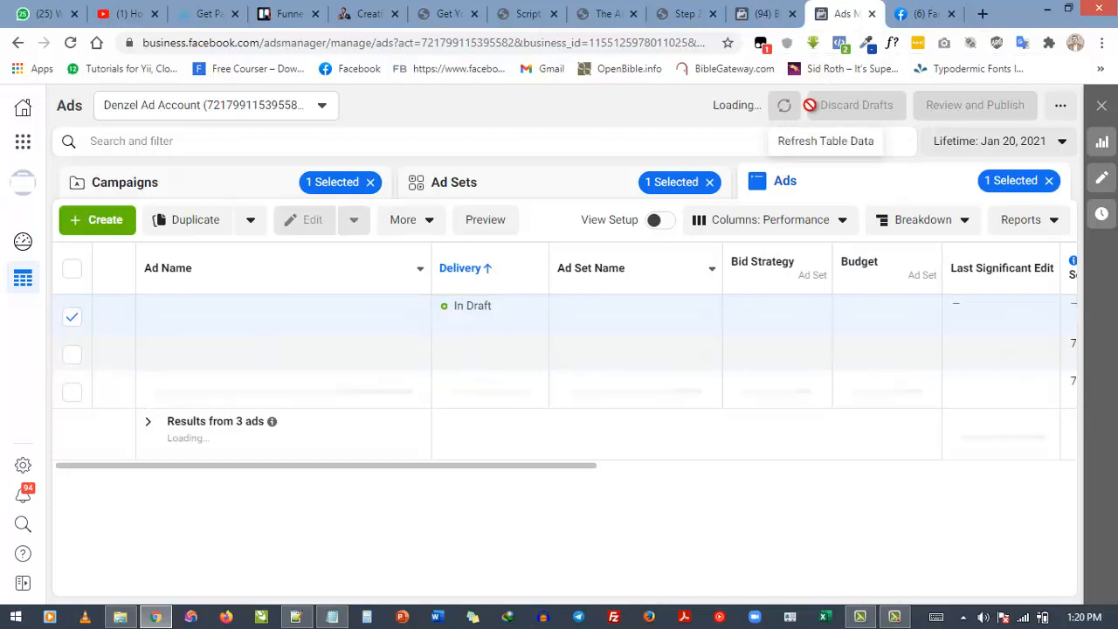